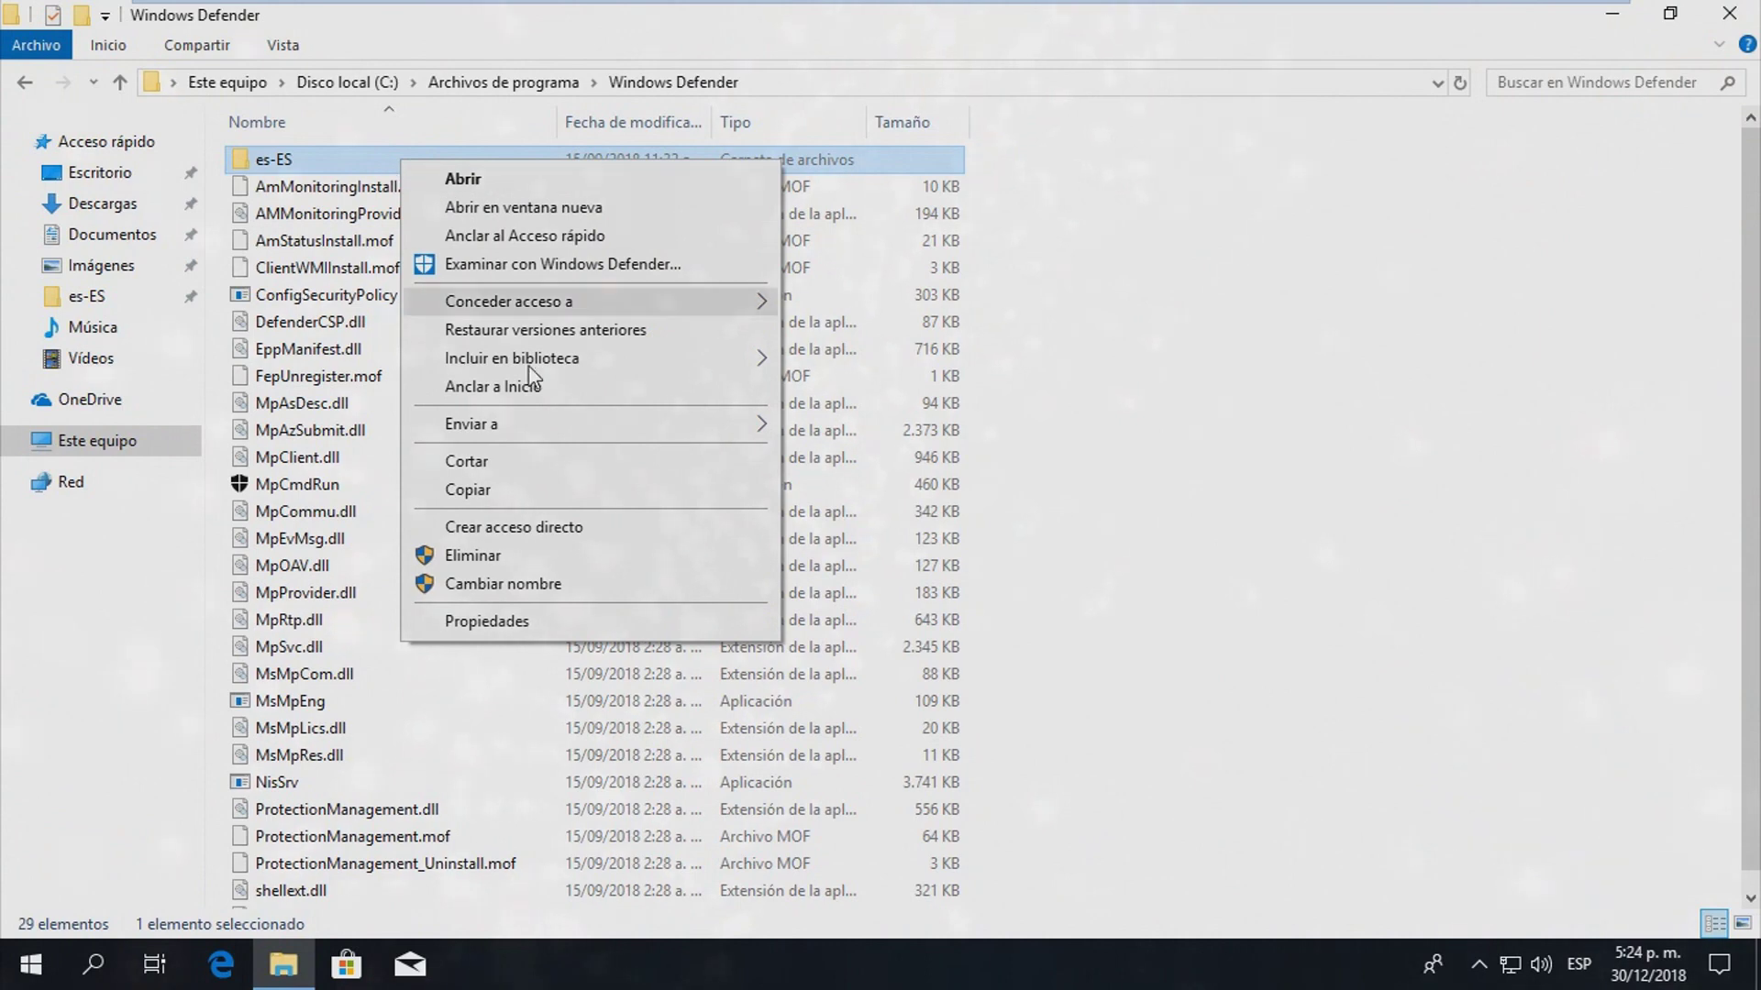
- Open the es-ES folder's security properties and start editing the permissions of its groups and users
{"action": "left_click", "coordinate": [541, 621]}
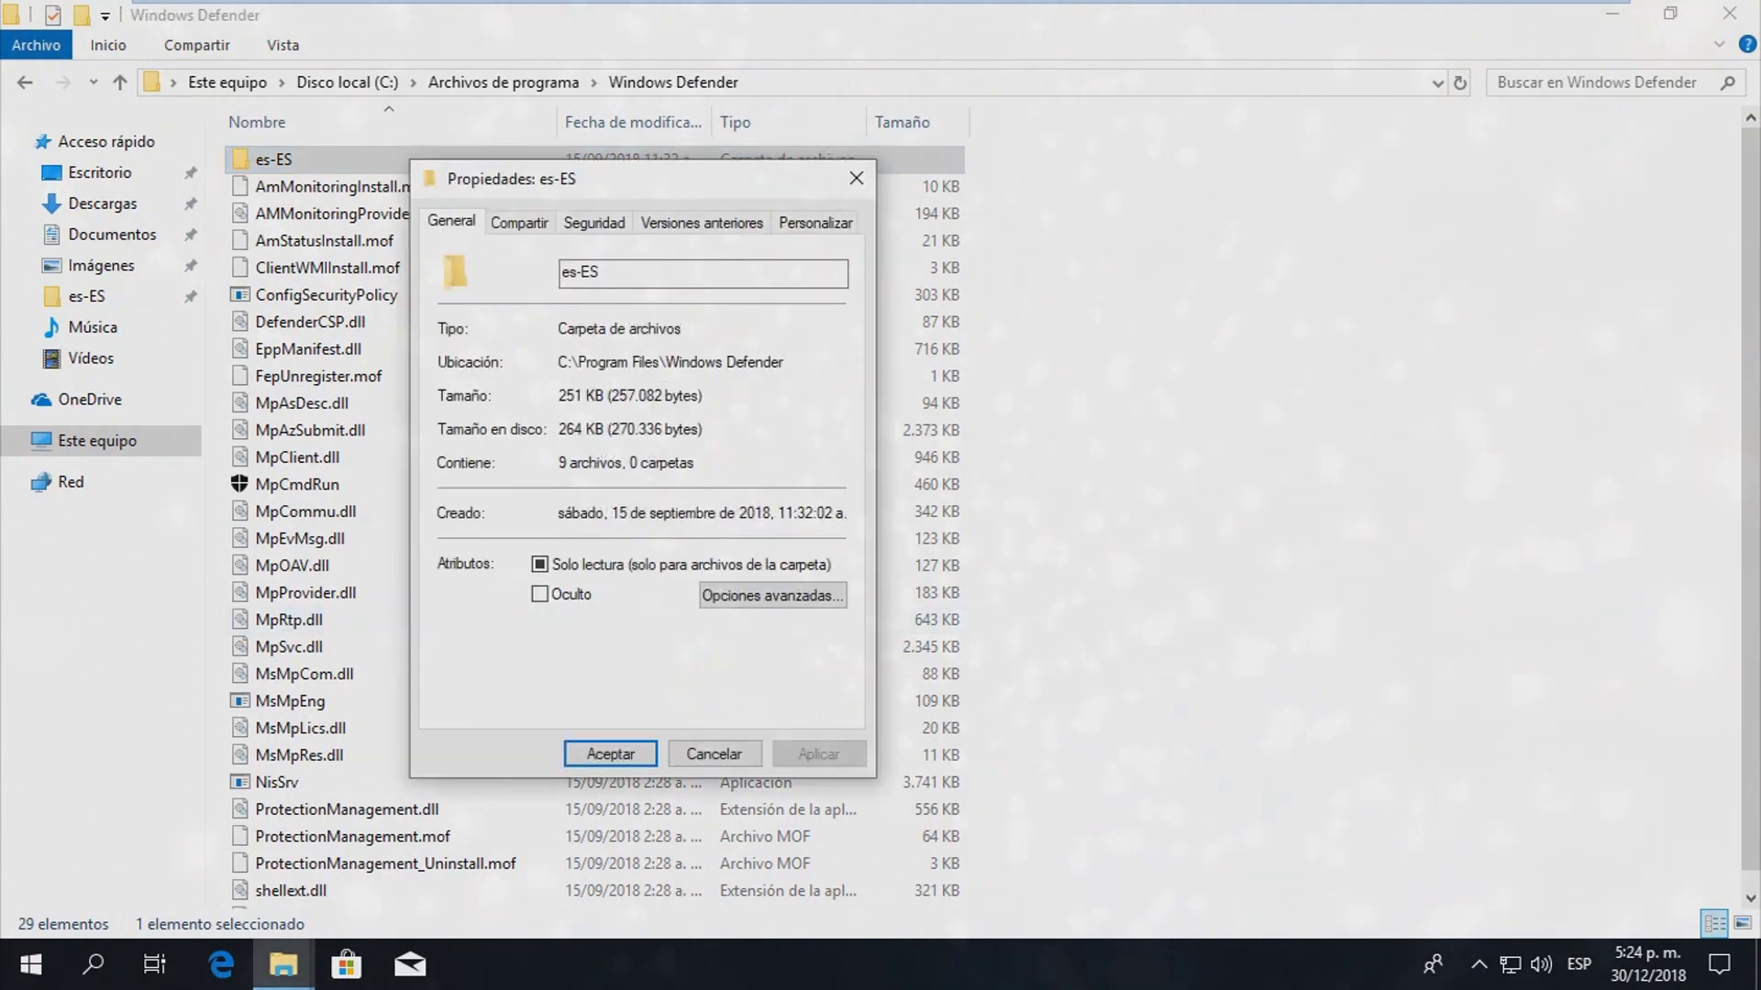
{"action": "left_click_drag", "start_coordinate": [664, 179], "coordinate": [855, 108]}
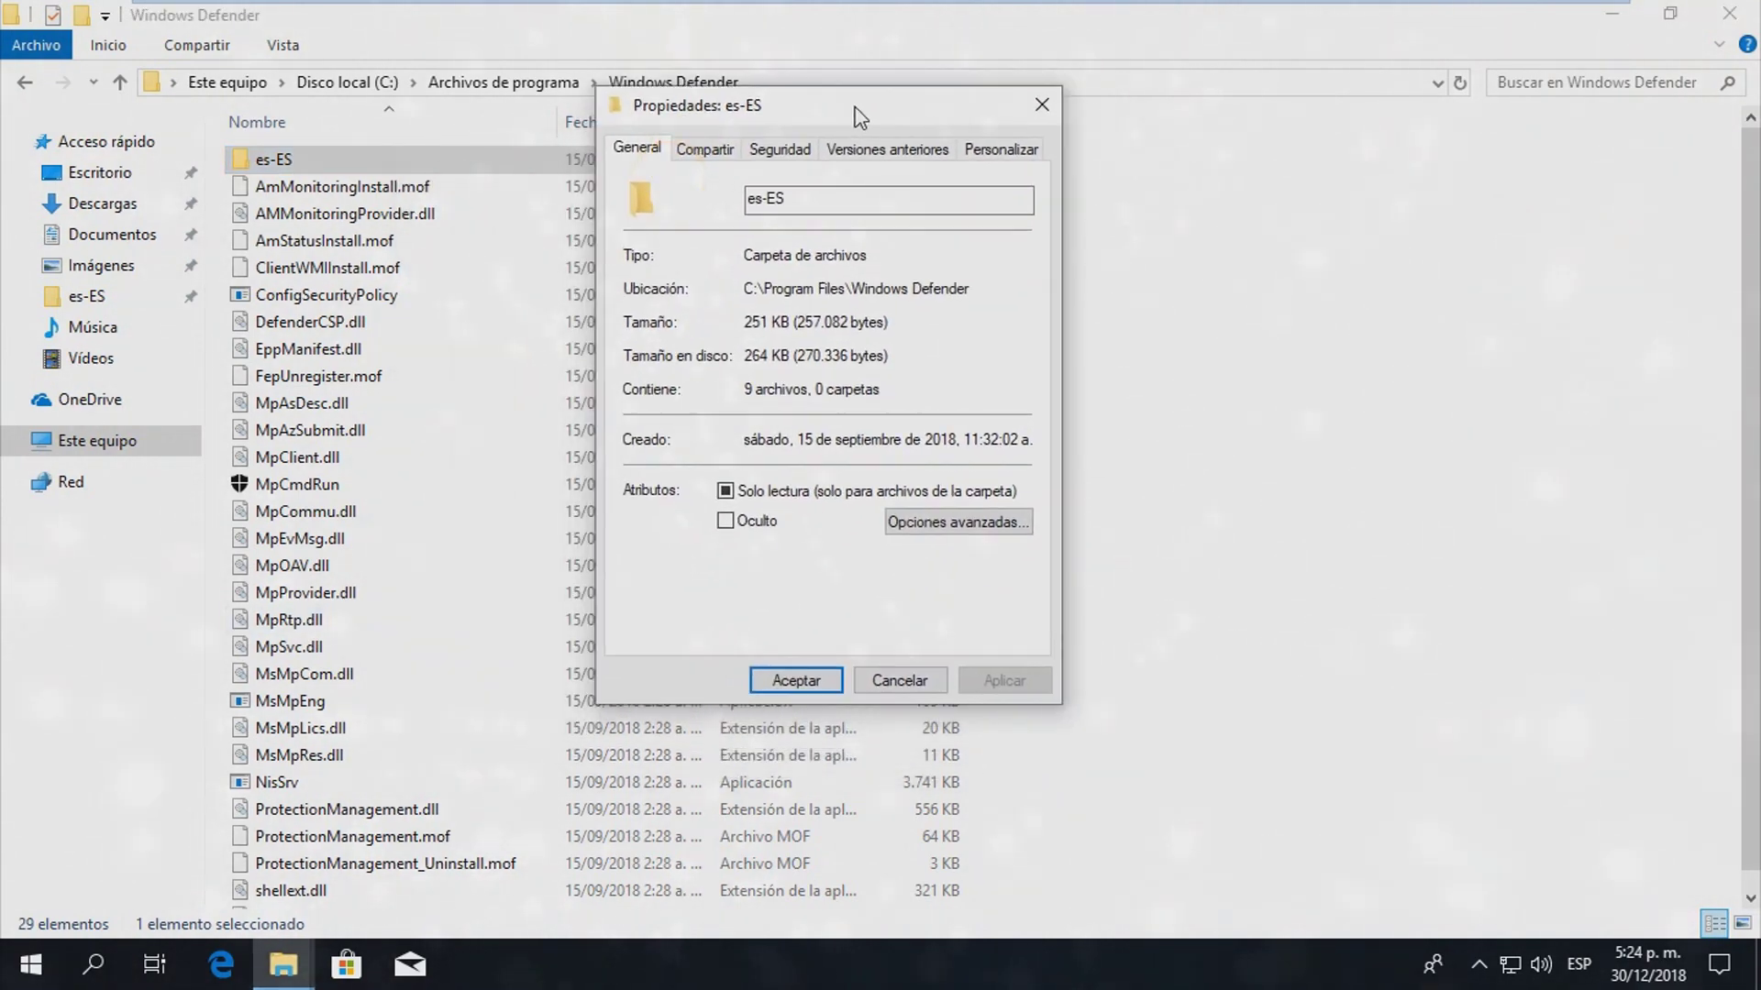
{"action": "left_click", "coordinate": [794, 153]}
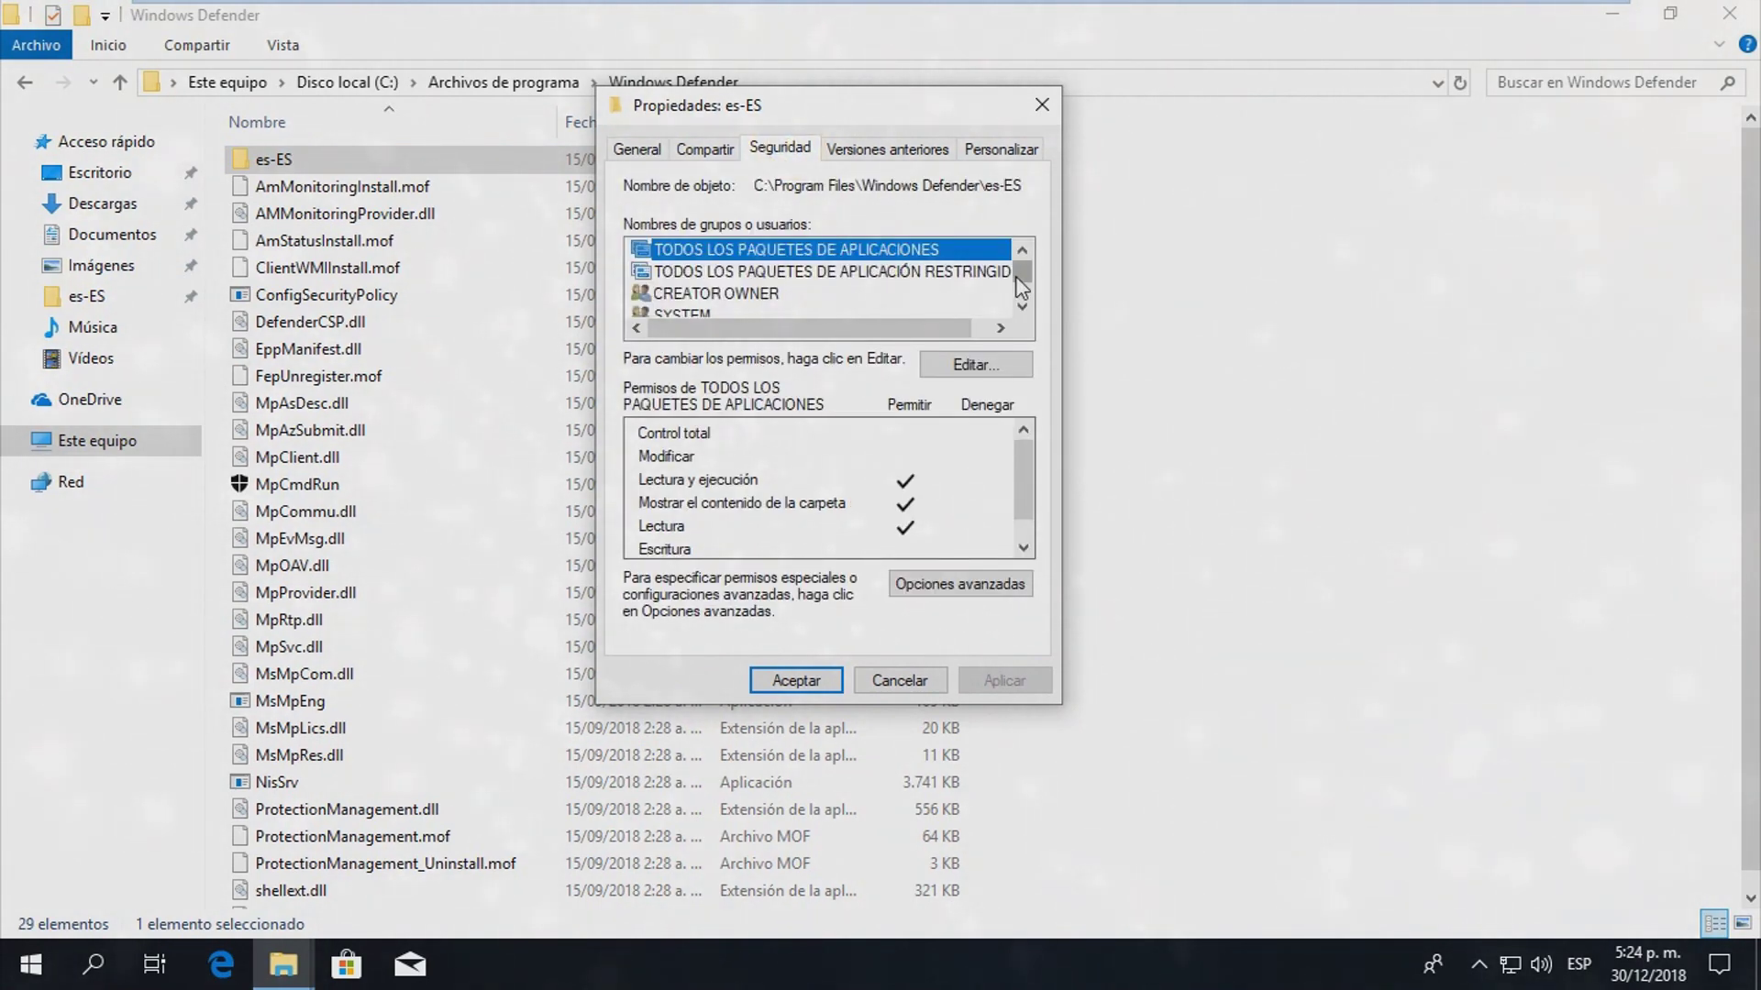
{"action": "left_click_drag", "start_coordinate": [1015, 278], "coordinate": [1031, 241]}
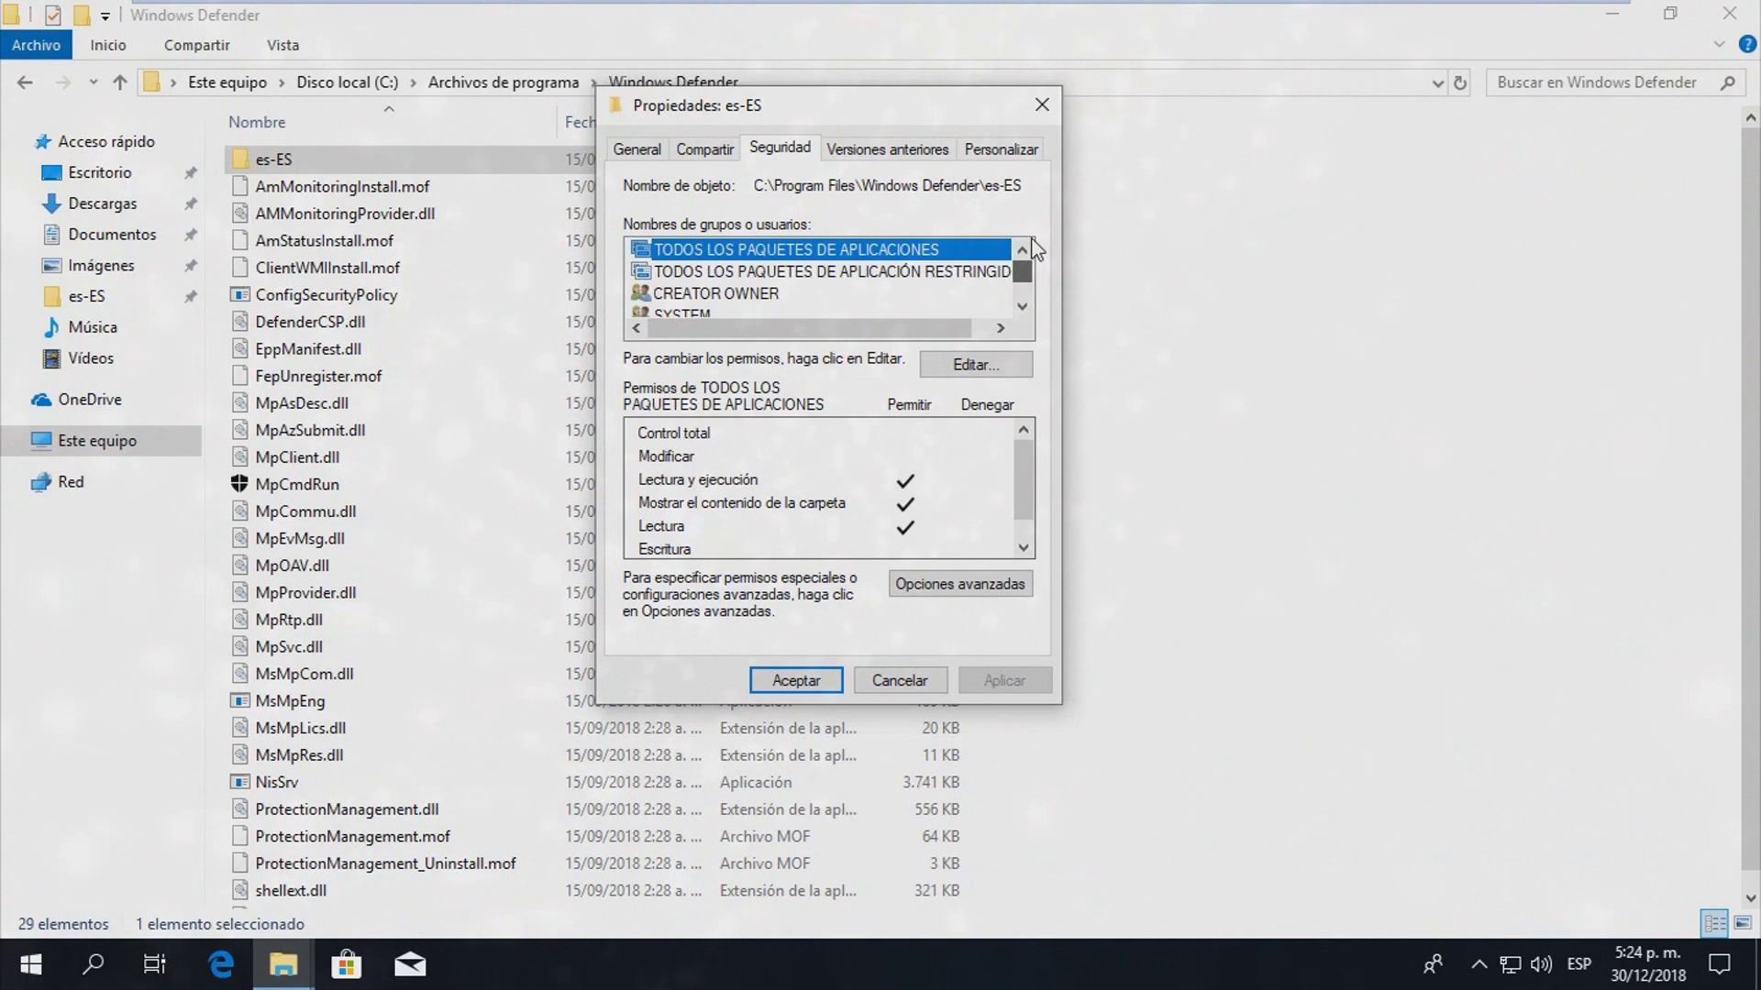
{"action": "left_click", "coordinate": [31, 965]}
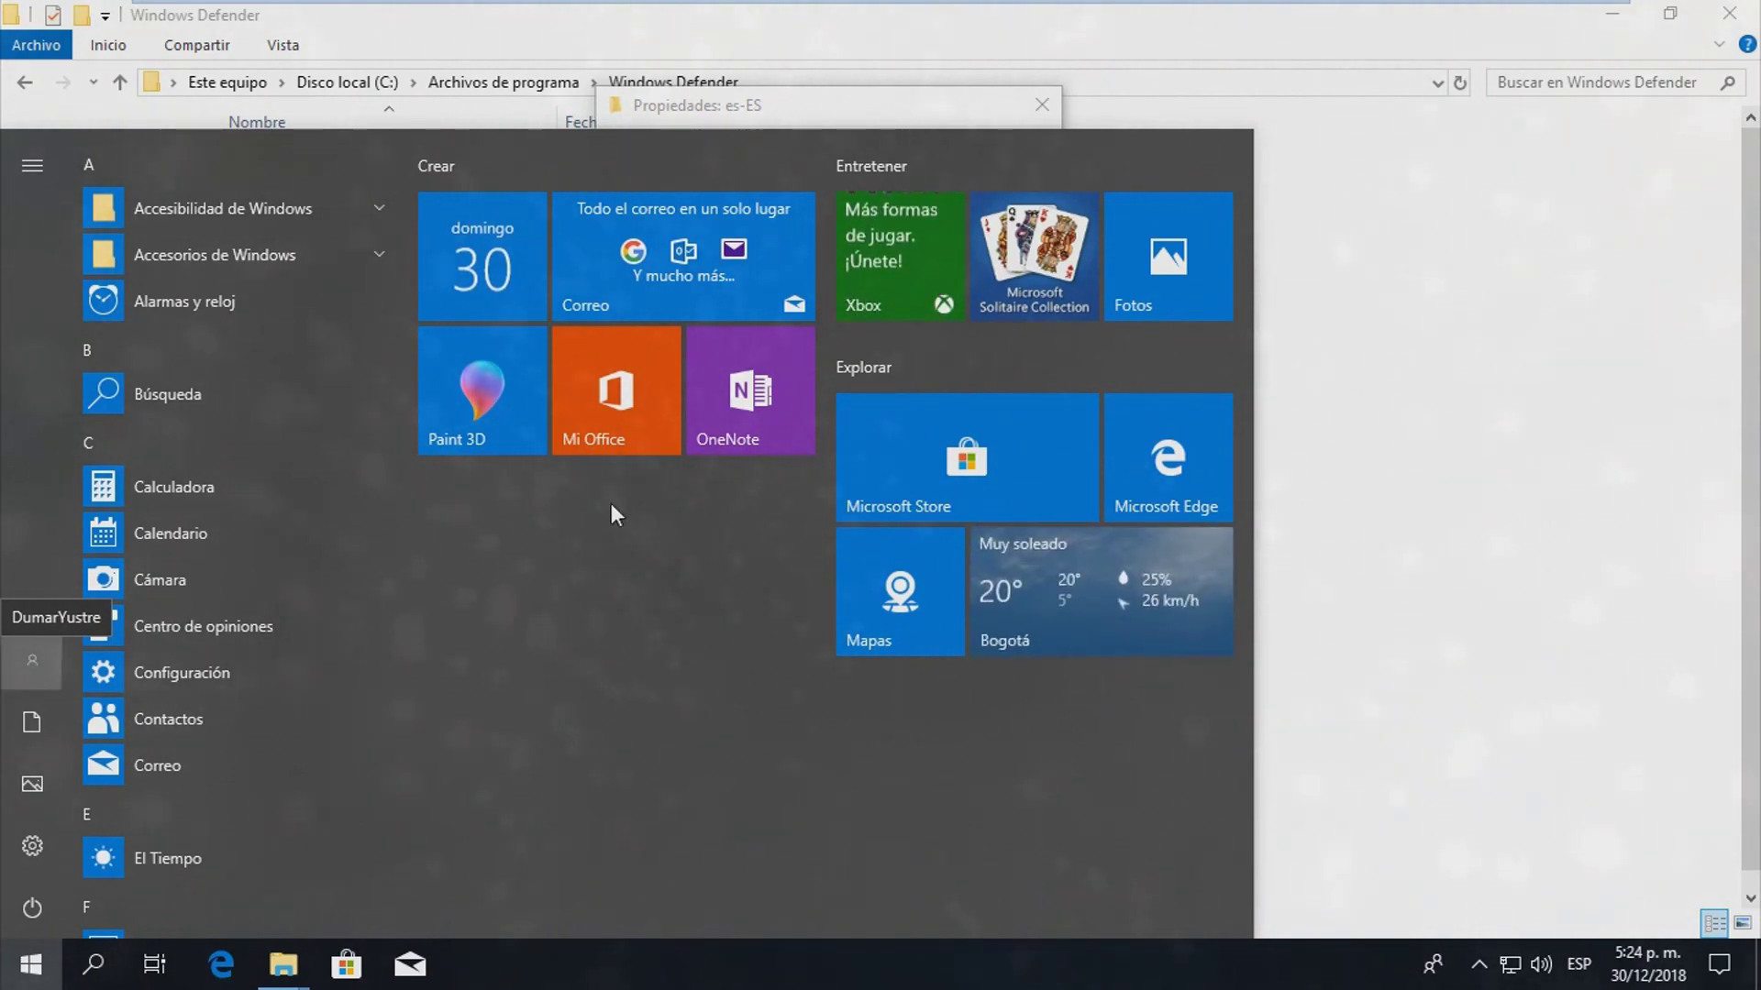
{"action": "left_click", "coordinate": [967, 115]}
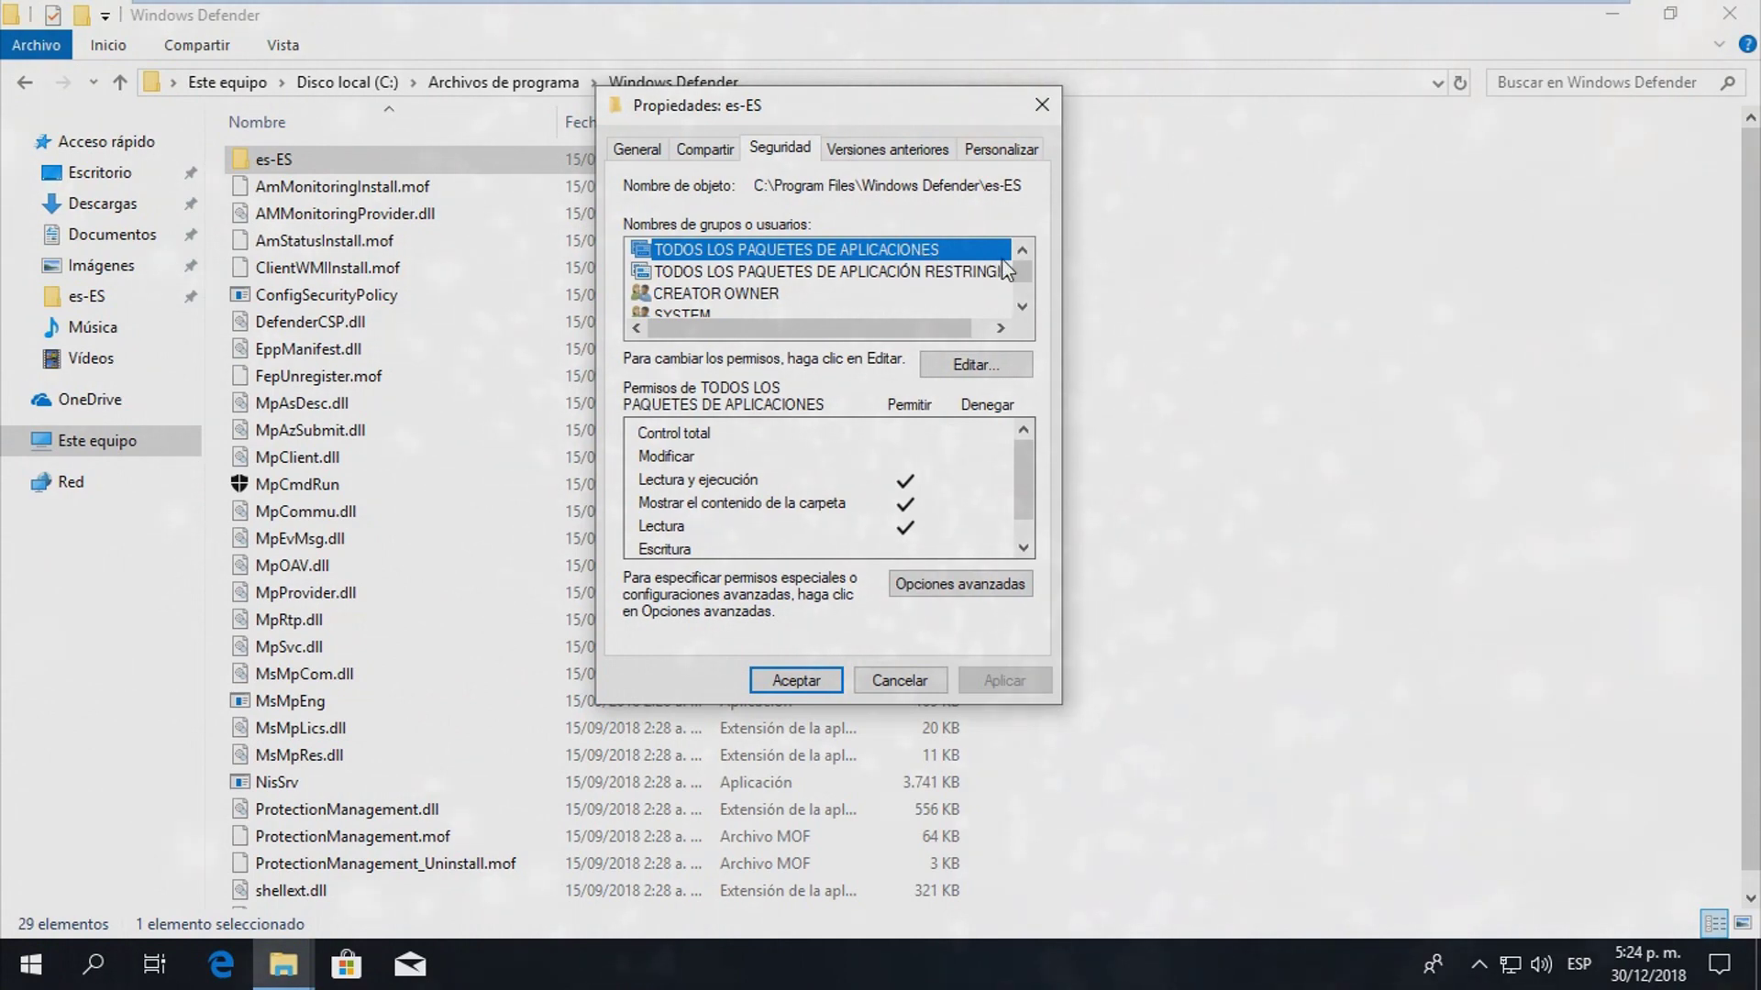
{"action": "mouse_move", "coordinate": [1021, 268]}
{"action": "left_mouse_down"}
{"action": "mouse_move", "coordinate": [1023, 303]}
{"action": "mouse_move", "coordinate": [1024, 284]}
{"action": "left_mouse_up"}
{"action": "left_click", "coordinate": [973, 365]}
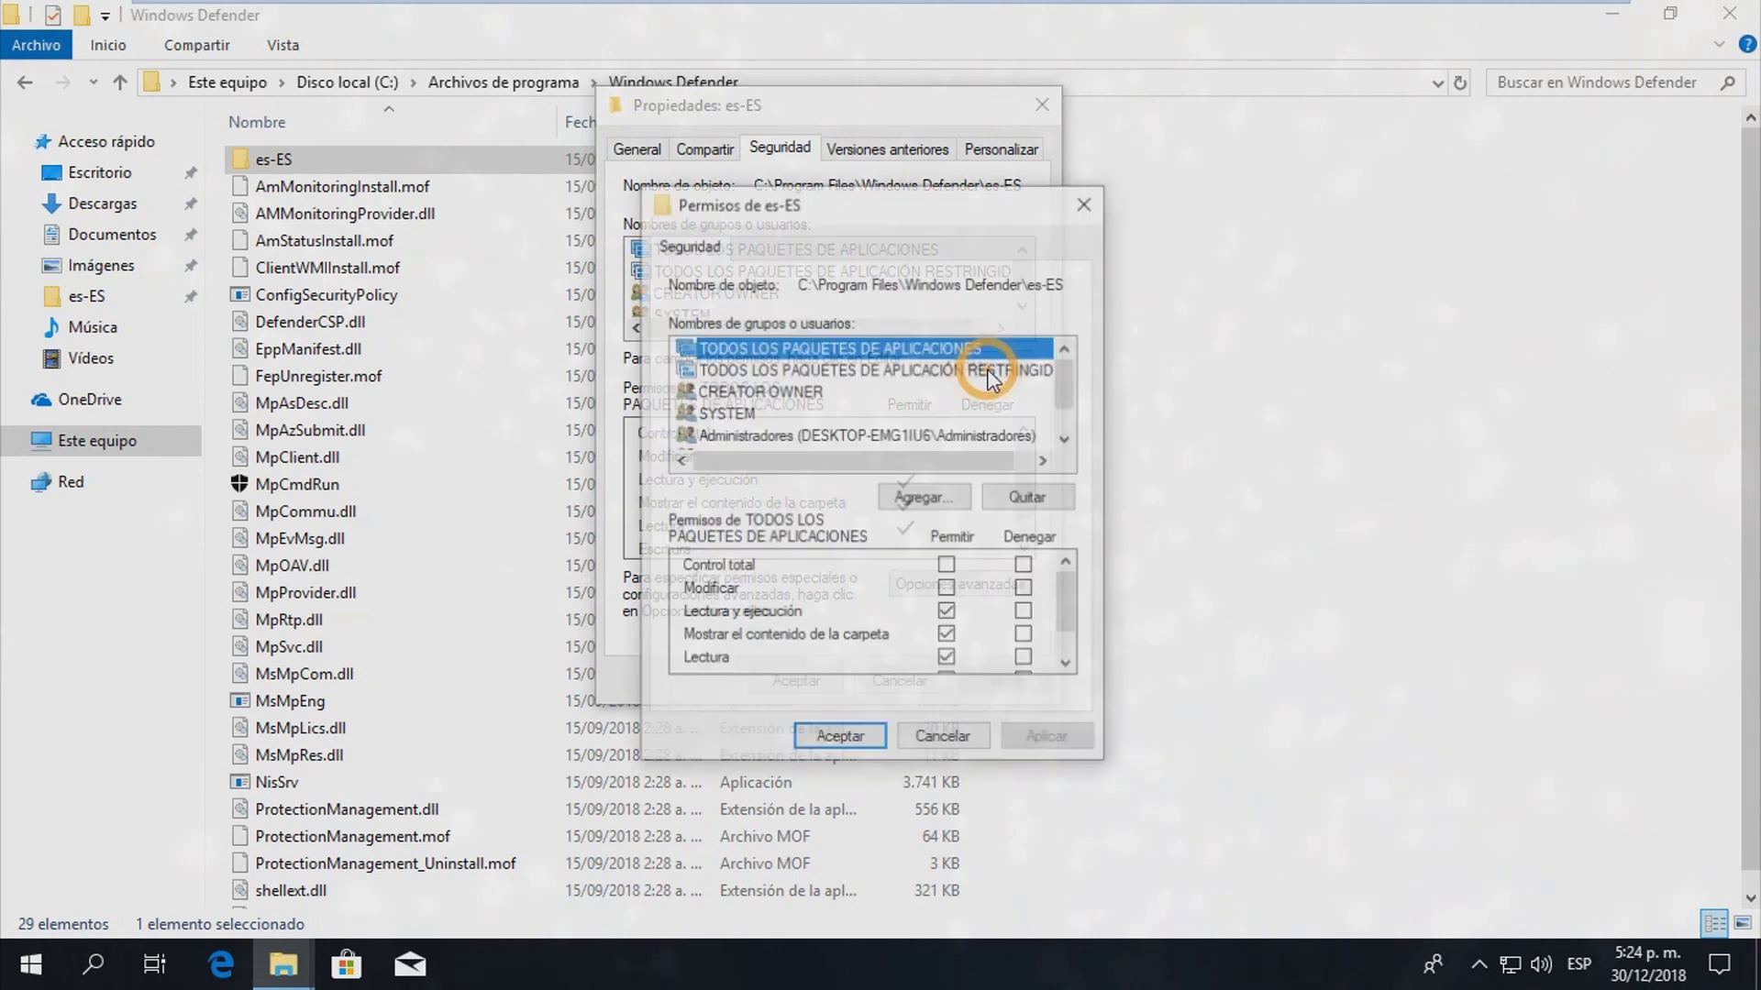
- Allow Control total on es-ES for both the TODOS LOS PAQUETES DE APLICACIONES group and the restricted application packages group
{"action": "left_click", "coordinate": [871, 369]}
{"action": "left_click", "coordinate": [872, 349]}
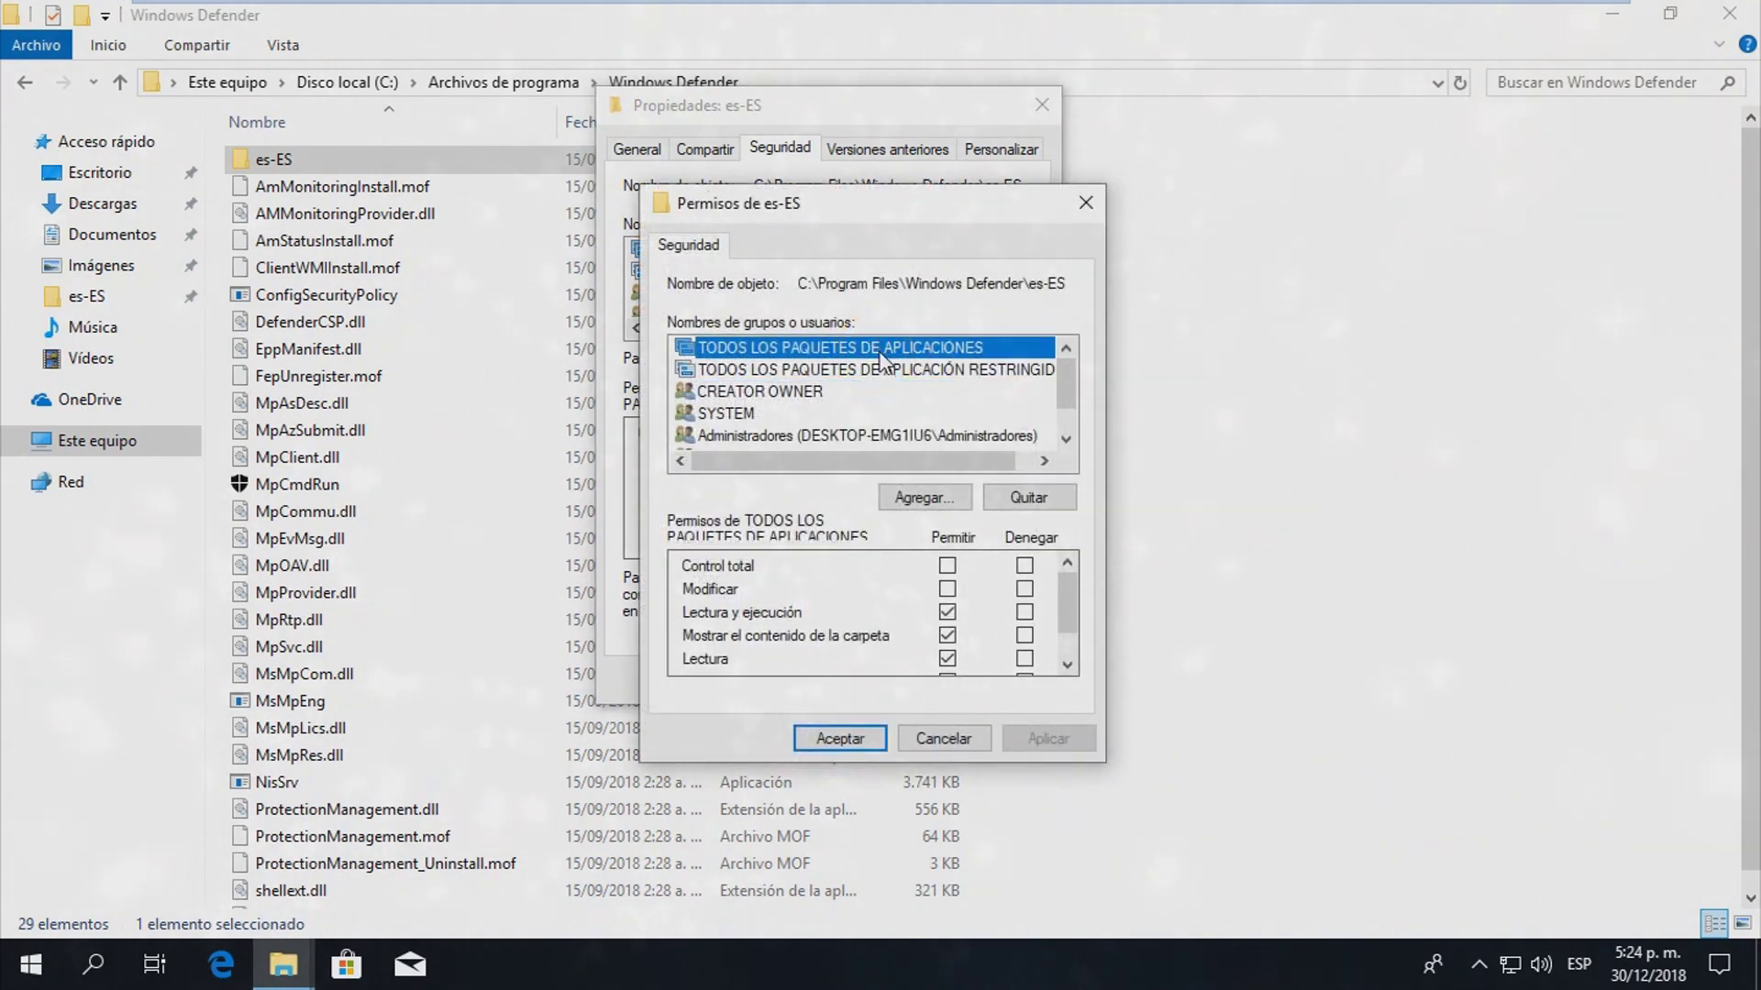
{"action": "left_click", "coordinate": [947, 565]}
{"action": "scroll", "coordinate": [984, 667], "scroll_direction": "down", "scroll_amount": 1}
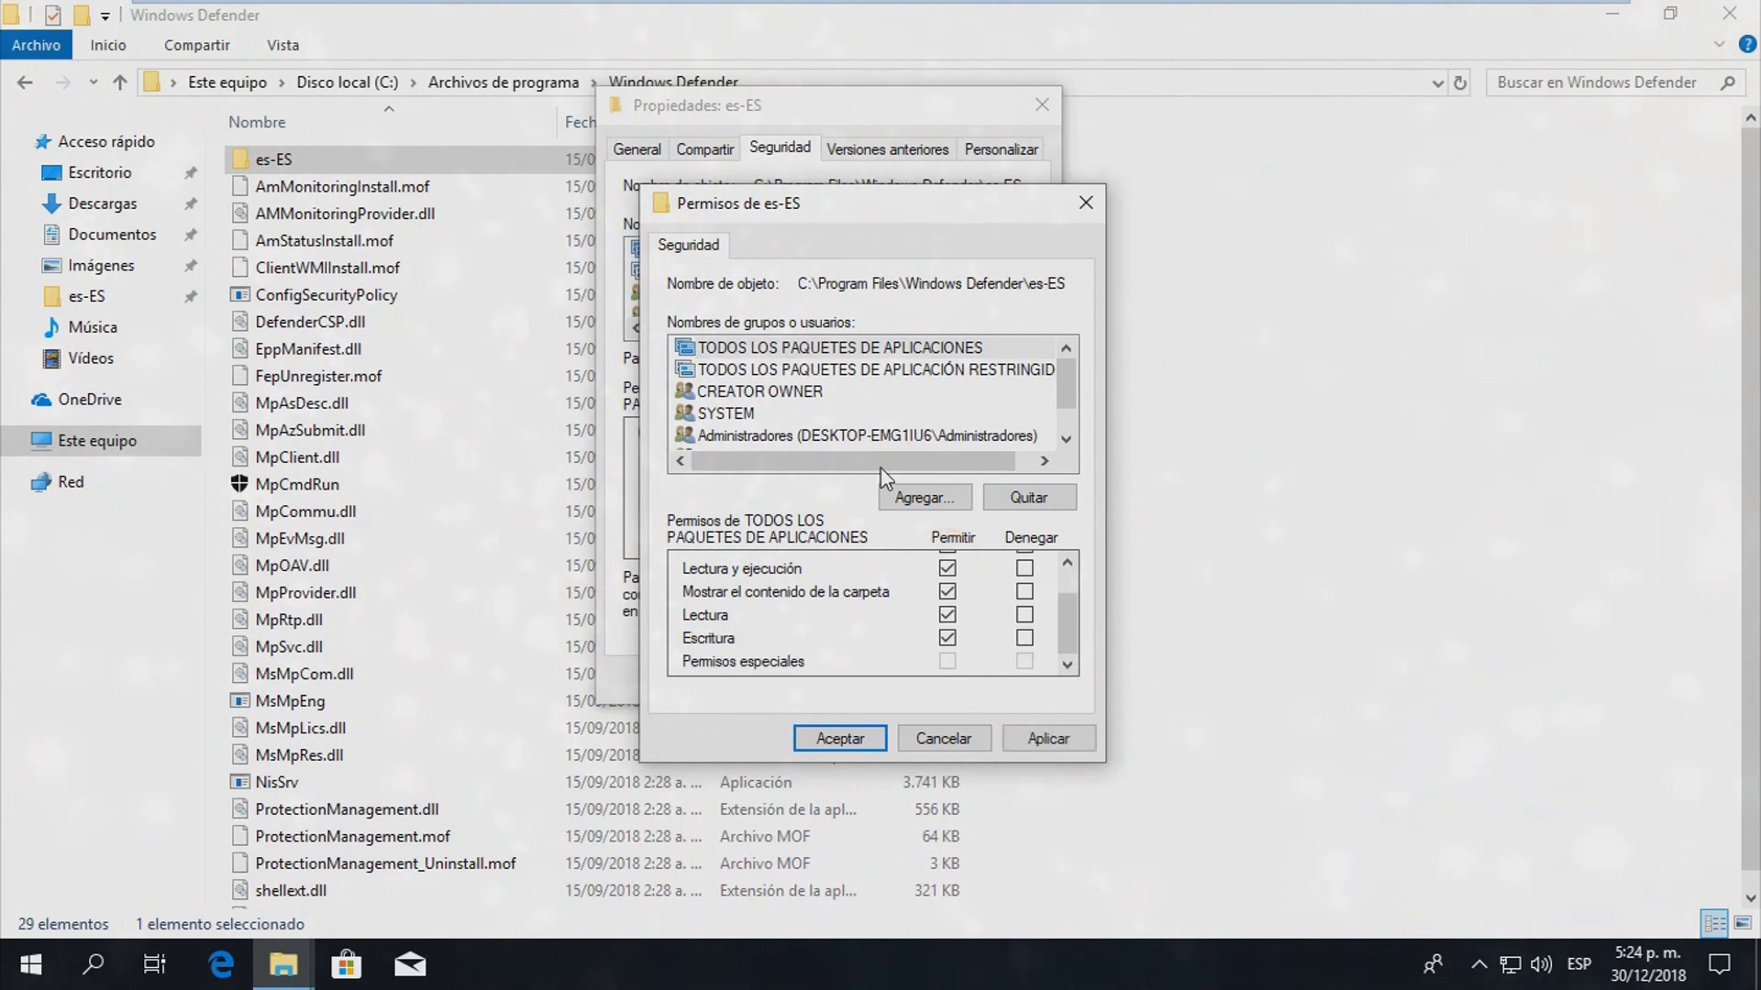
{"action": "left_click", "coordinate": [892, 371]}
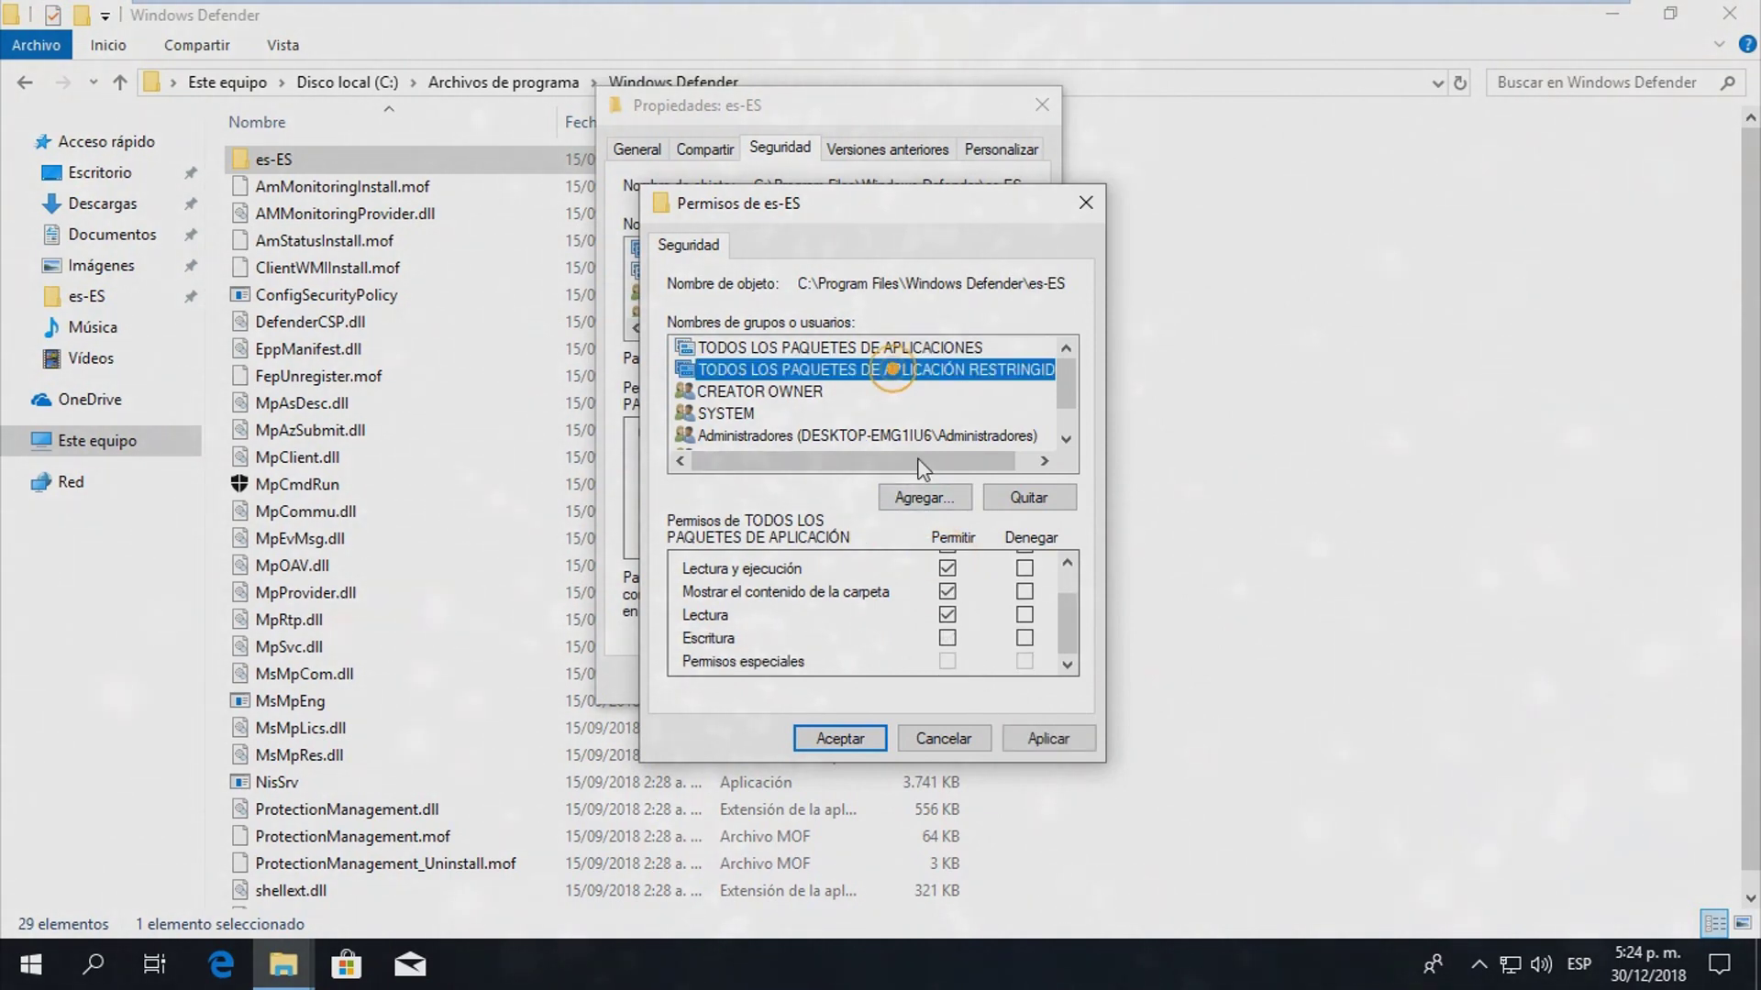
{"action": "left_click", "coordinate": [947, 566]}
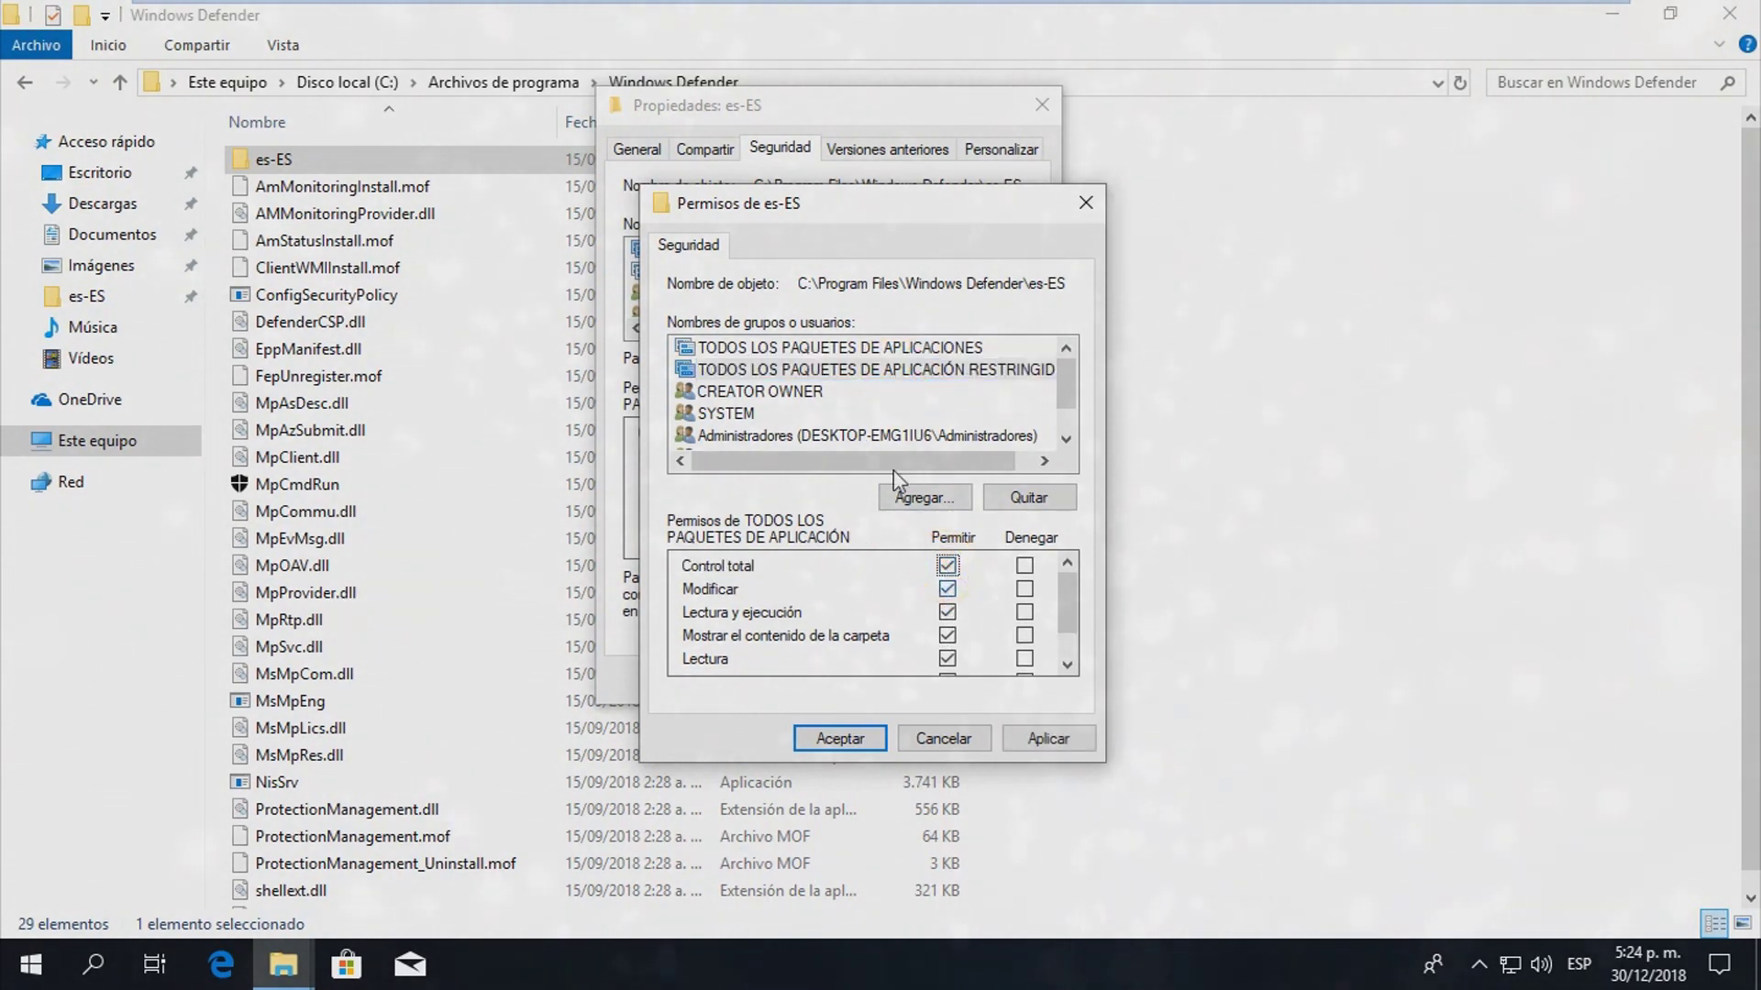
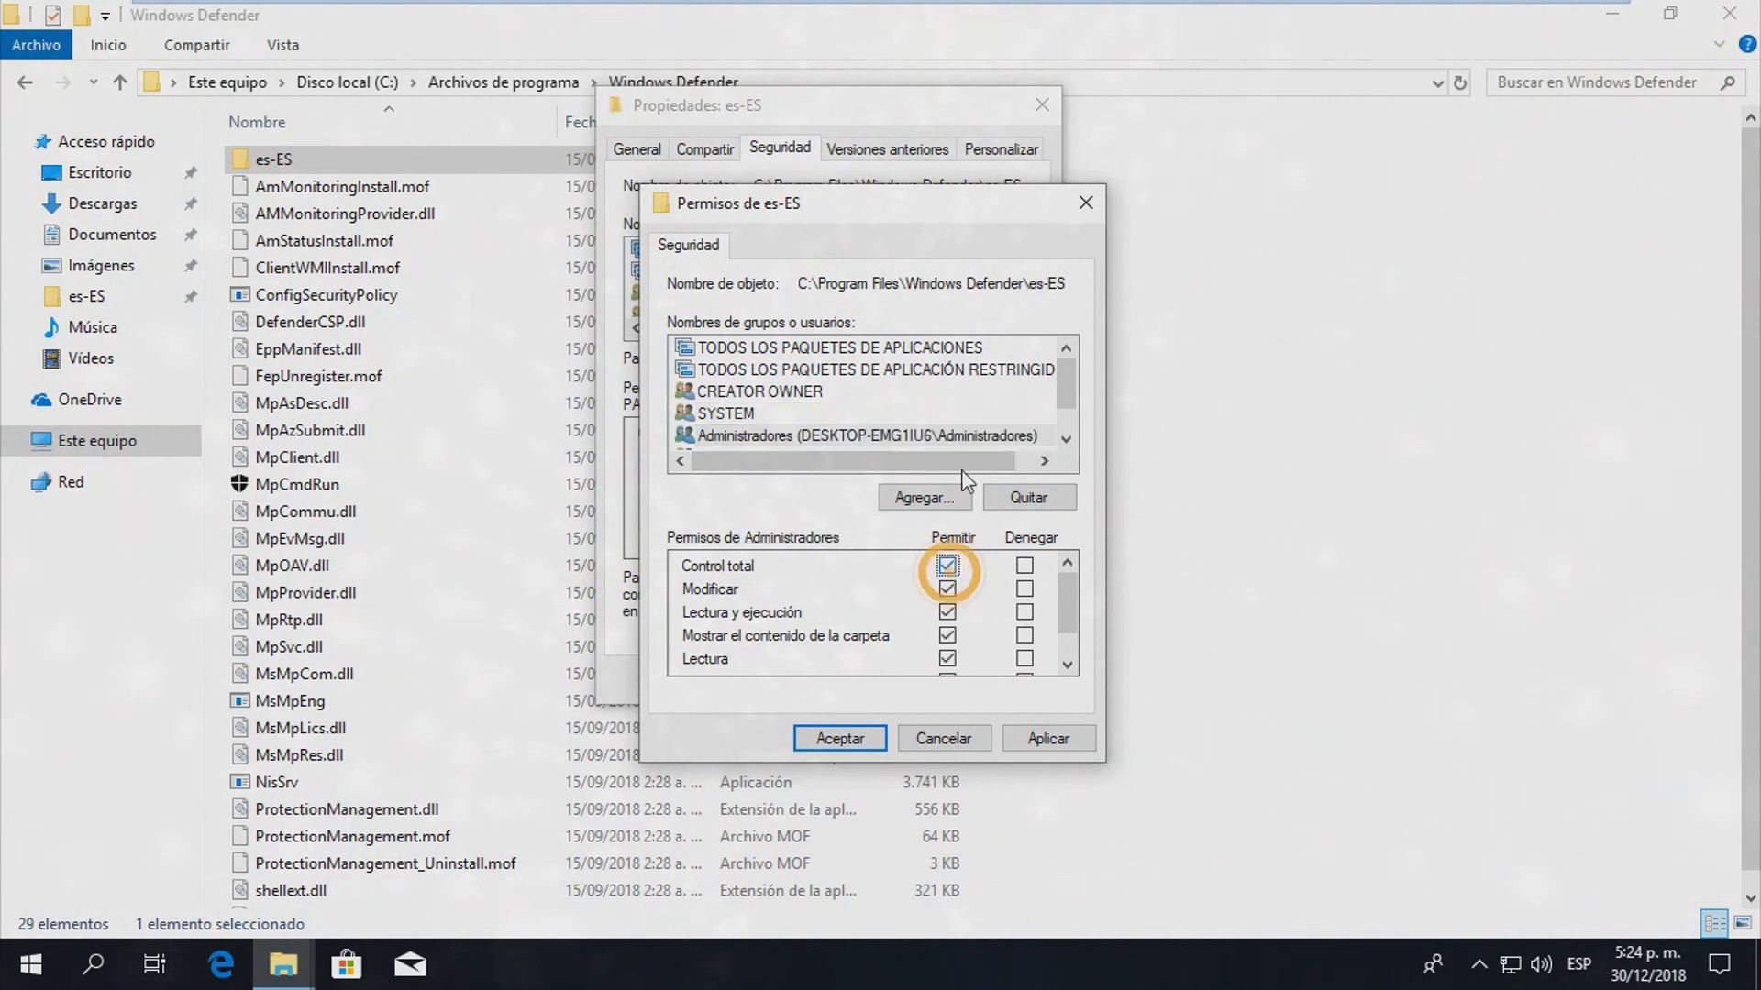
- Allow Control total for Usuarios and TrustedInstaller, and accept the es-ES permission changes
{"action": "scroll", "coordinate": [972, 468], "scroll_direction": "down", "scroll_amount": 1}
{"action": "left_click", "coordinate": [849, 414]}
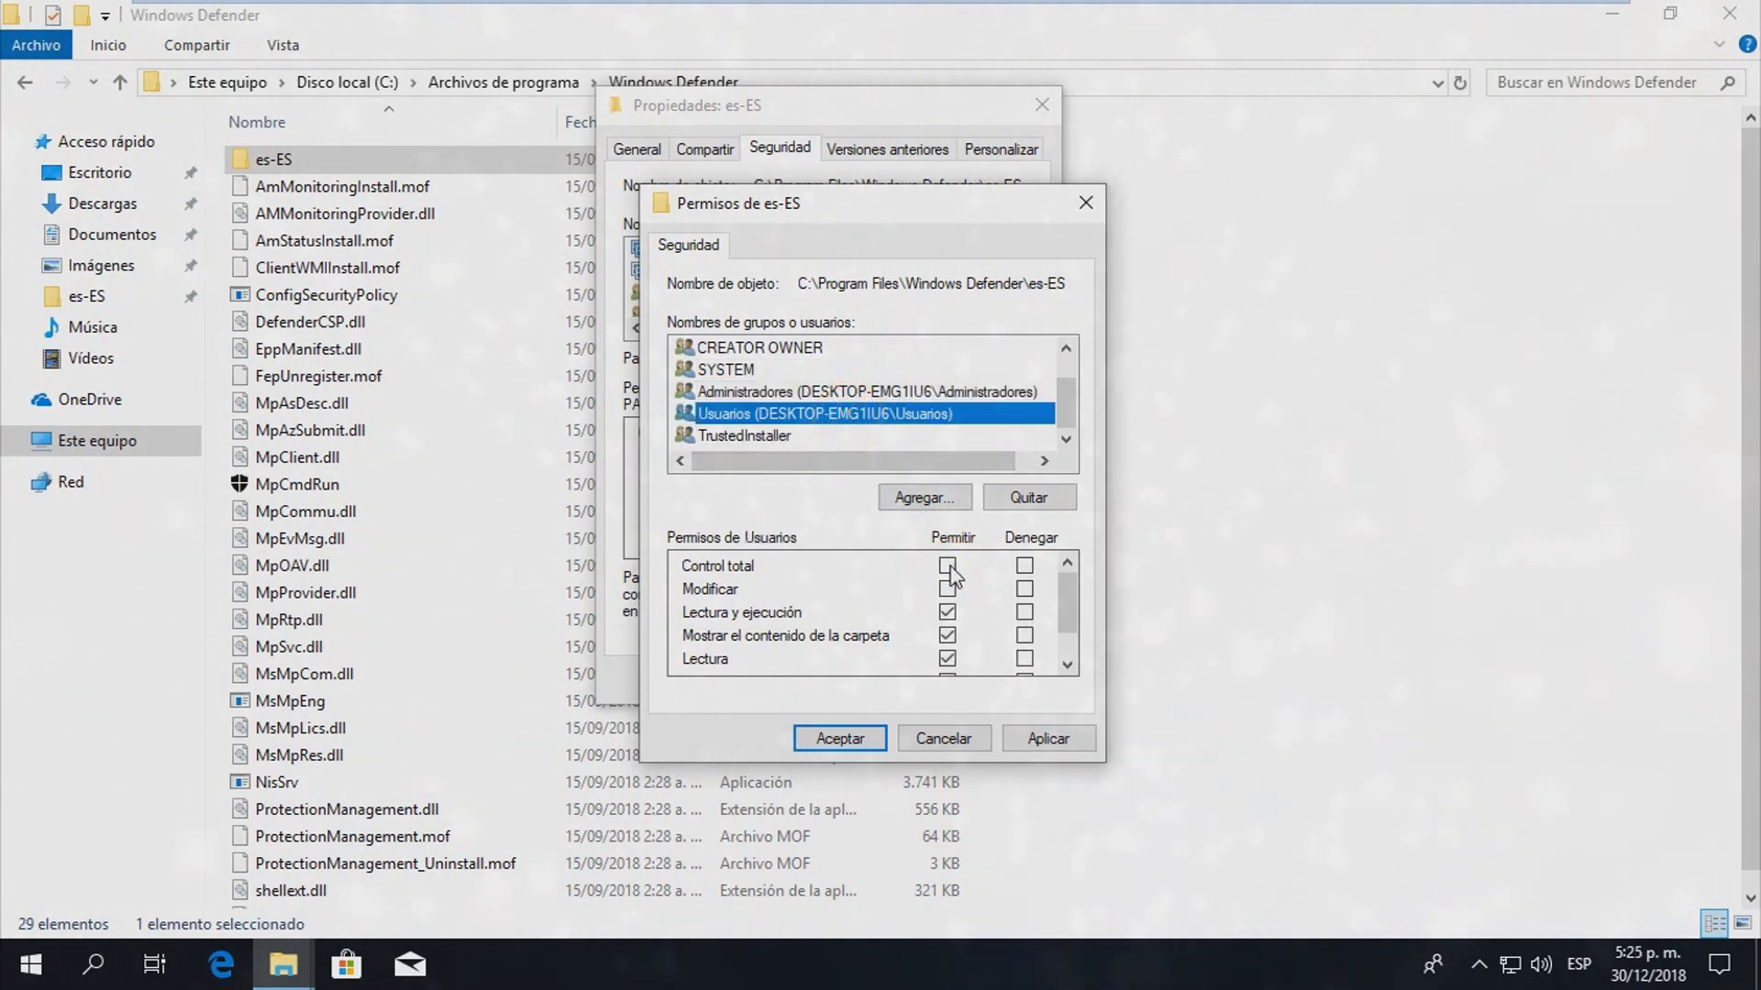
{"action": "left_click", "coordinate": [947, 565]}
{"action": "left_click", "coordinate": [750, 435]}
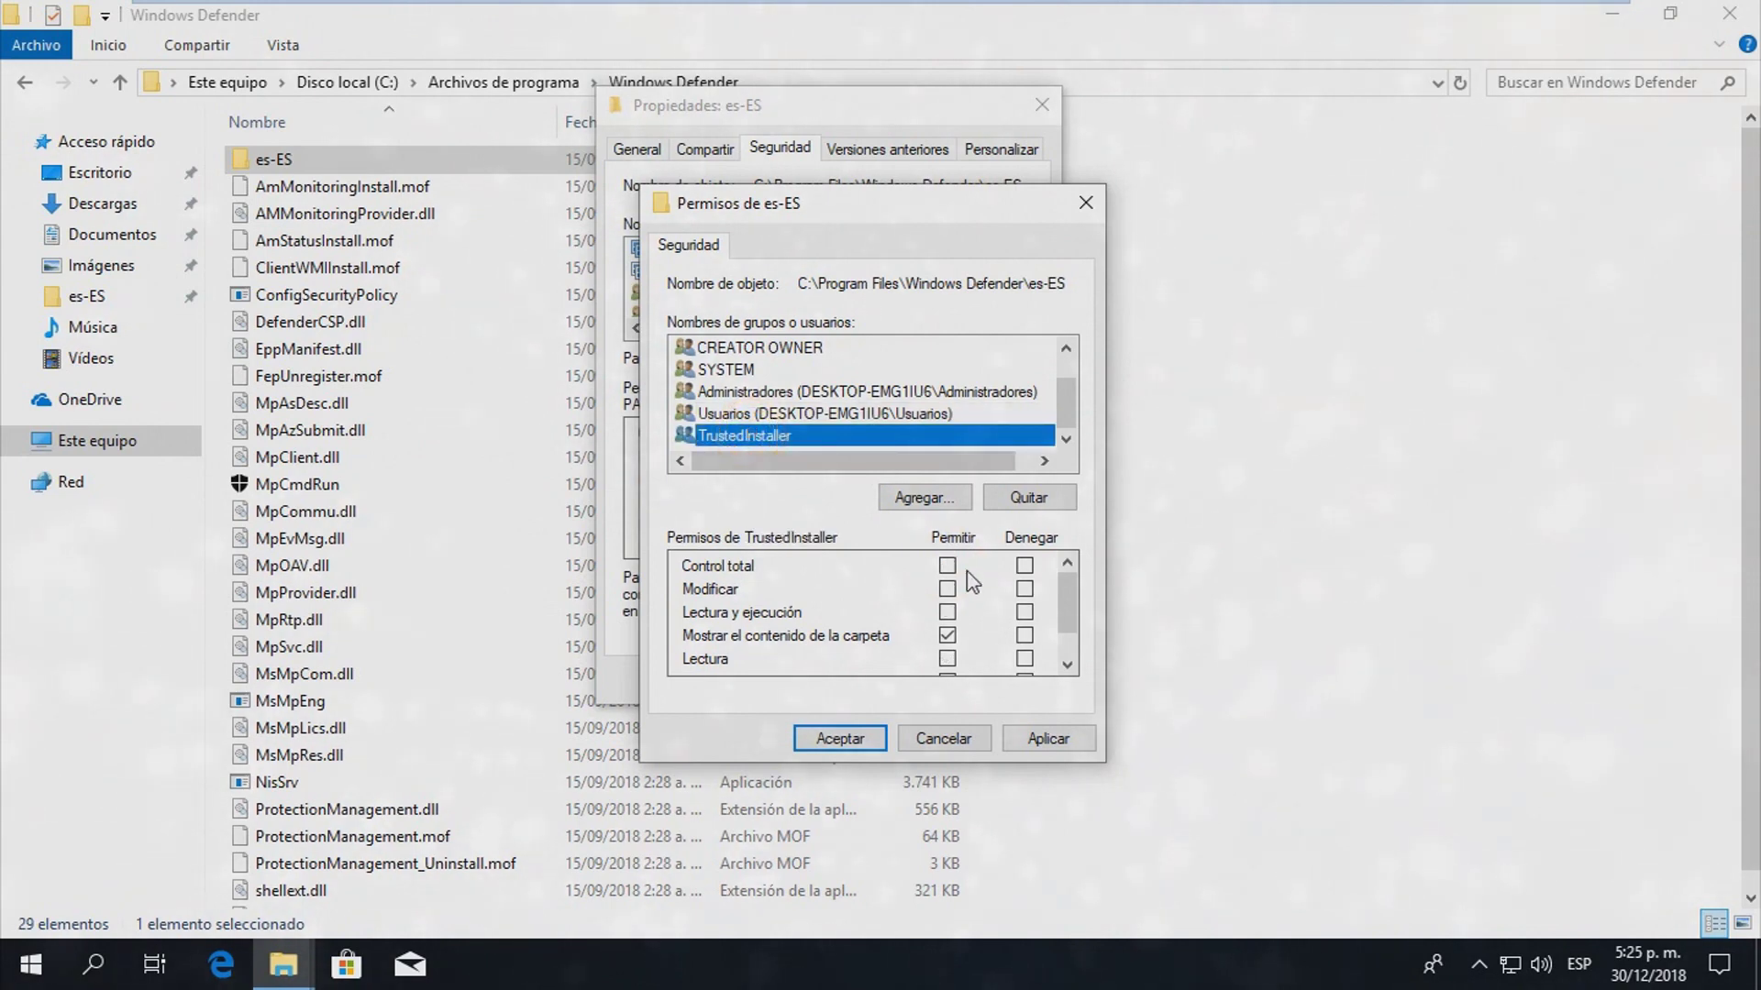
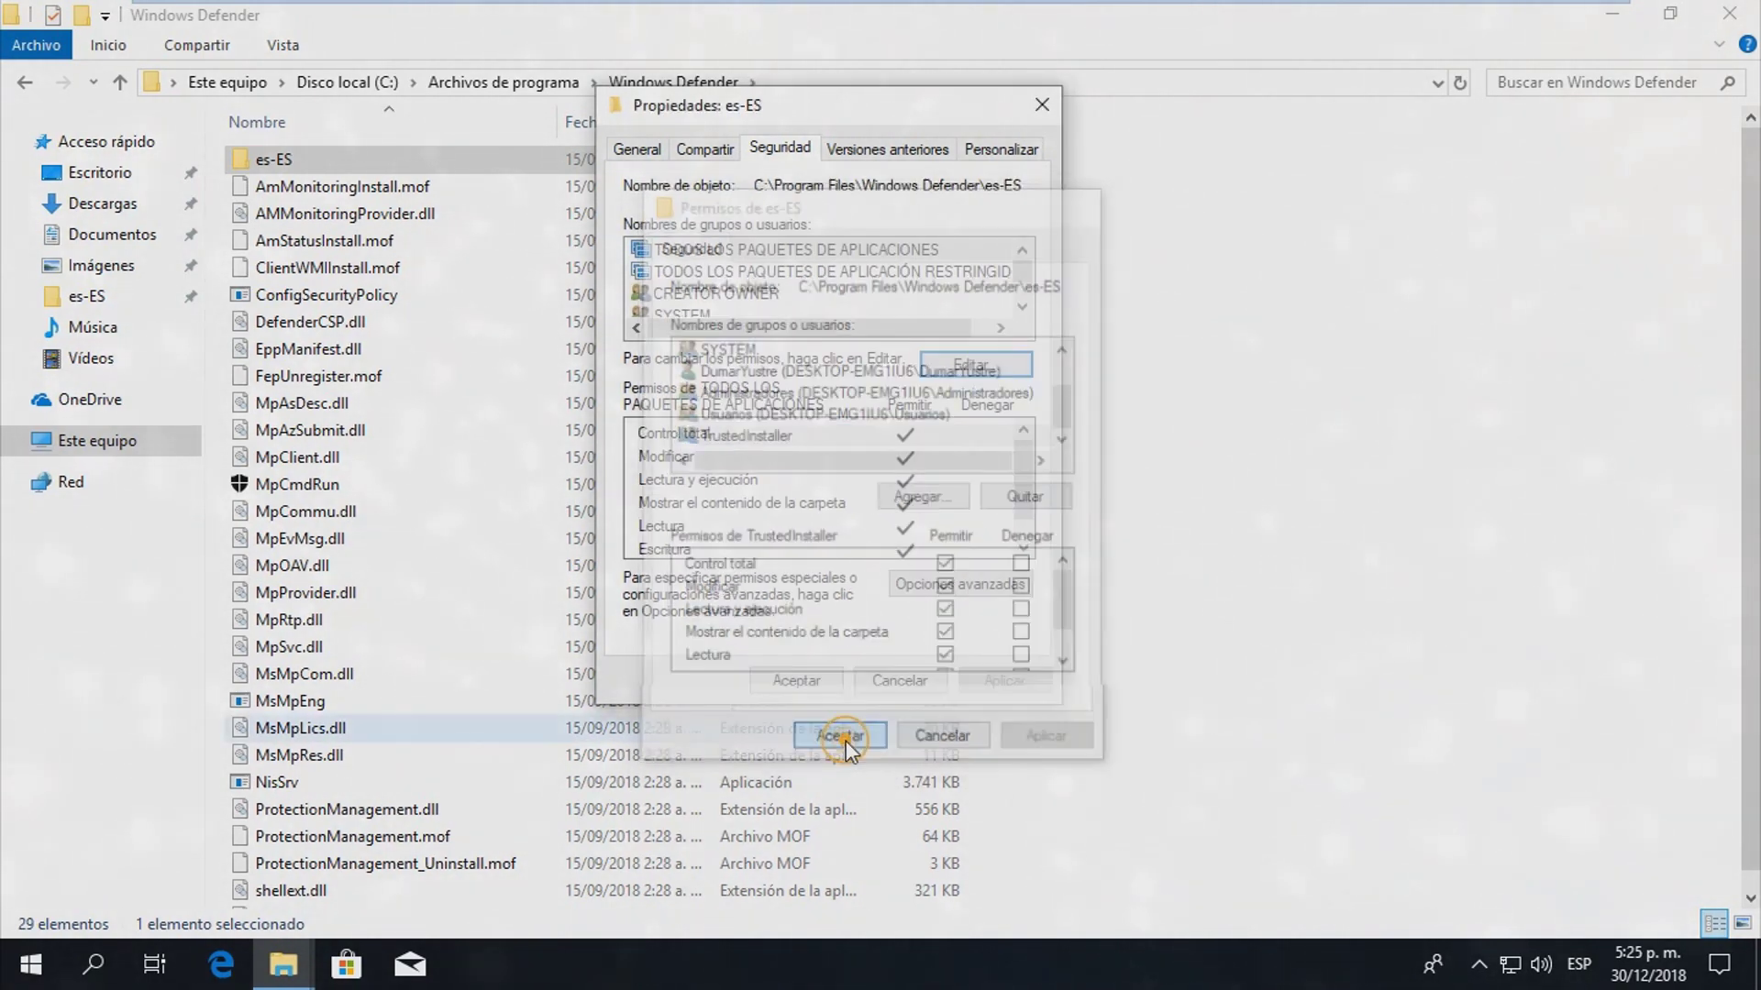
{"action": "left_click", "coordinate": [823, 683]}
- Try to delete the es-ES folder from the Windows Defender folder, retrying the deletion
{"action": "right_click", "coordinate": [1244, 296]}
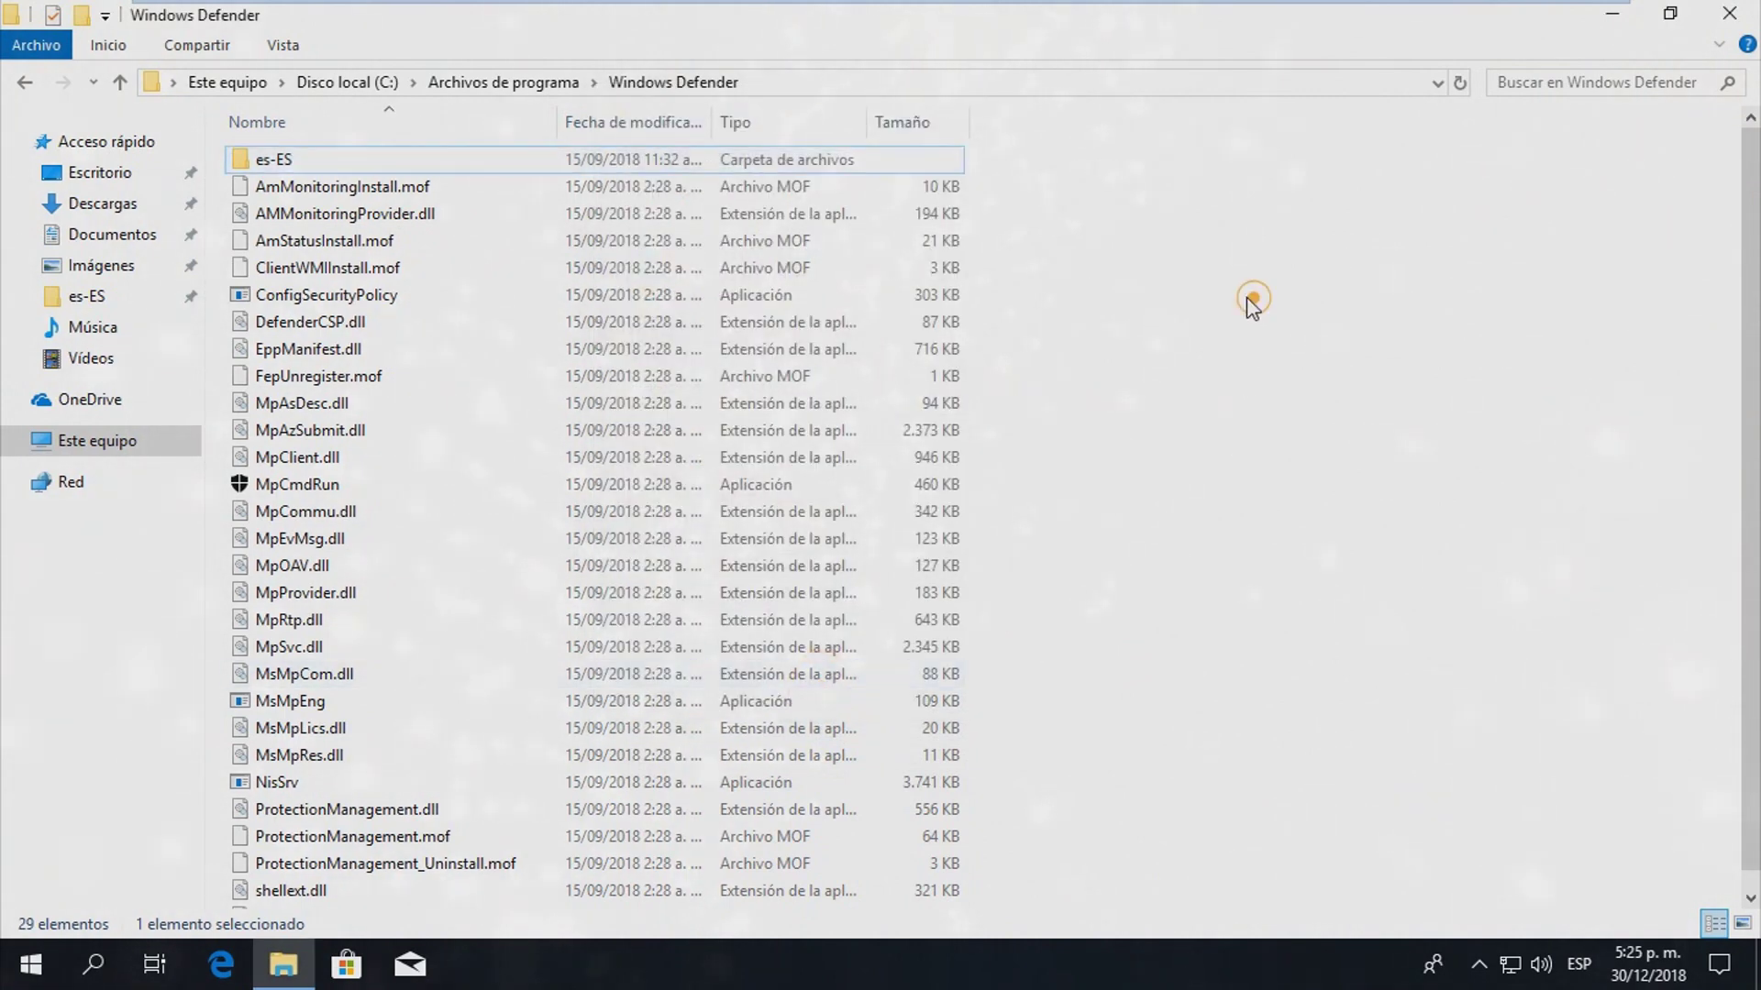
{"action": "left_click", "coordinate": [1286, 410]}
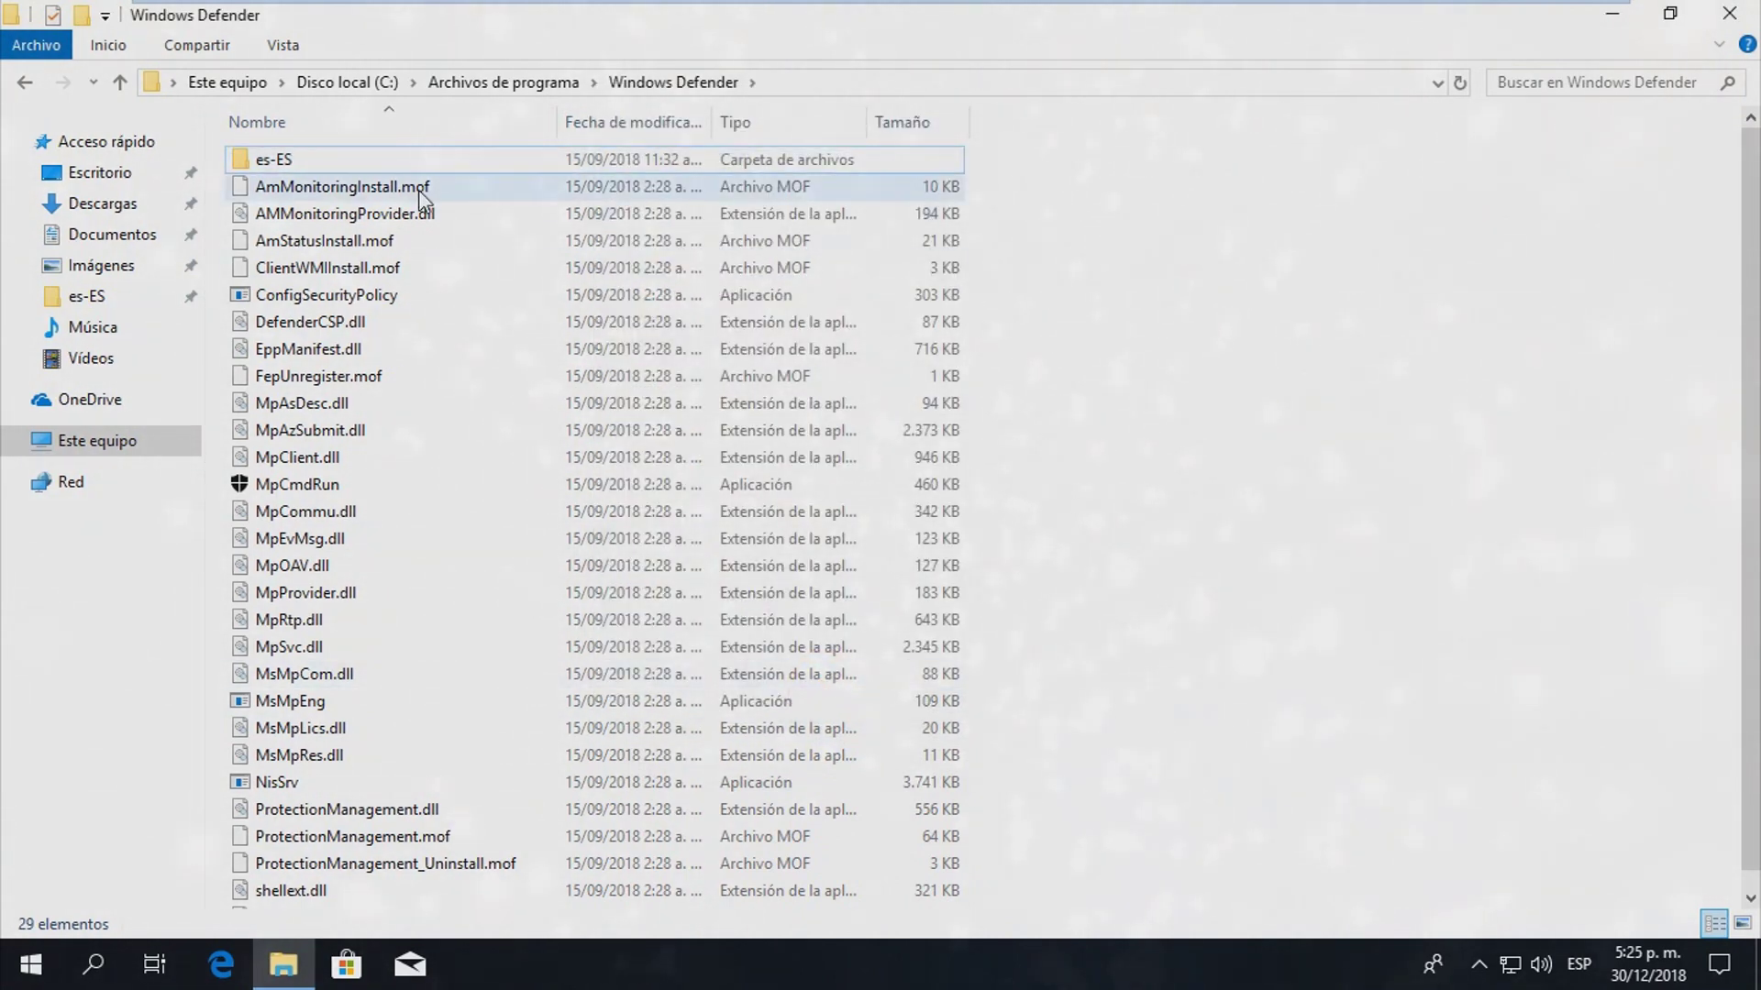
{"action": "left_click", "coordinate": [410, 165]}
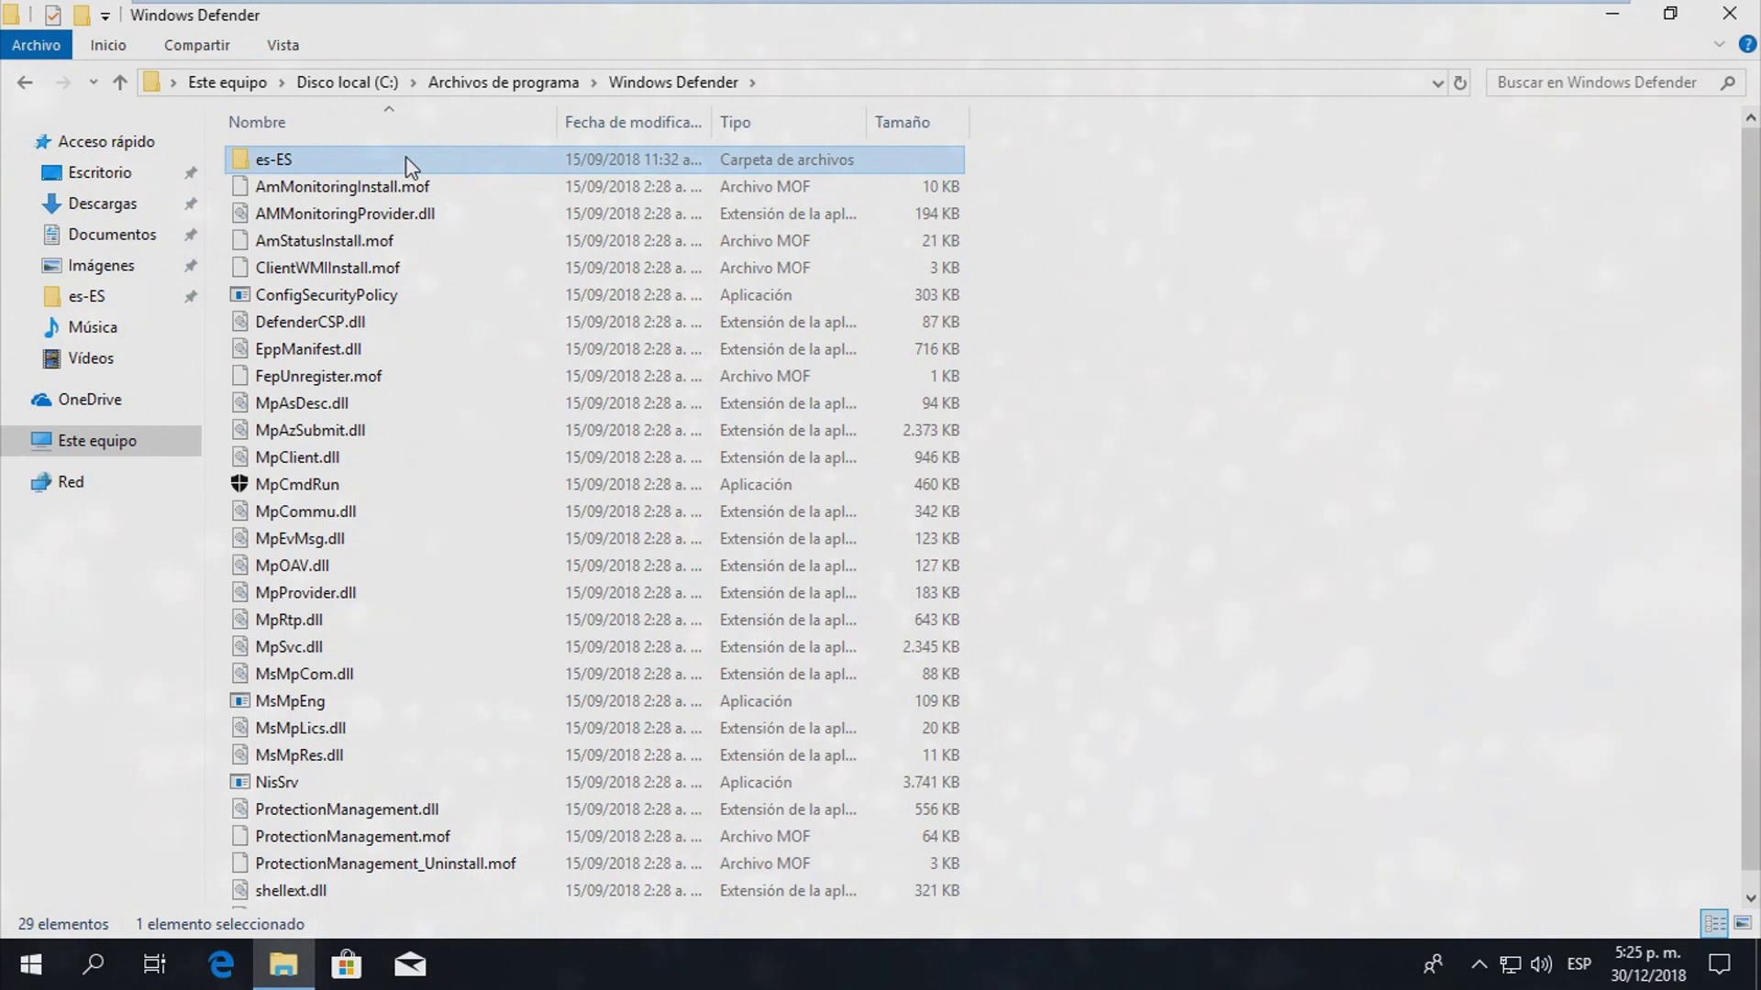
{"action": "right_click", "coordinate": [410, 166]}
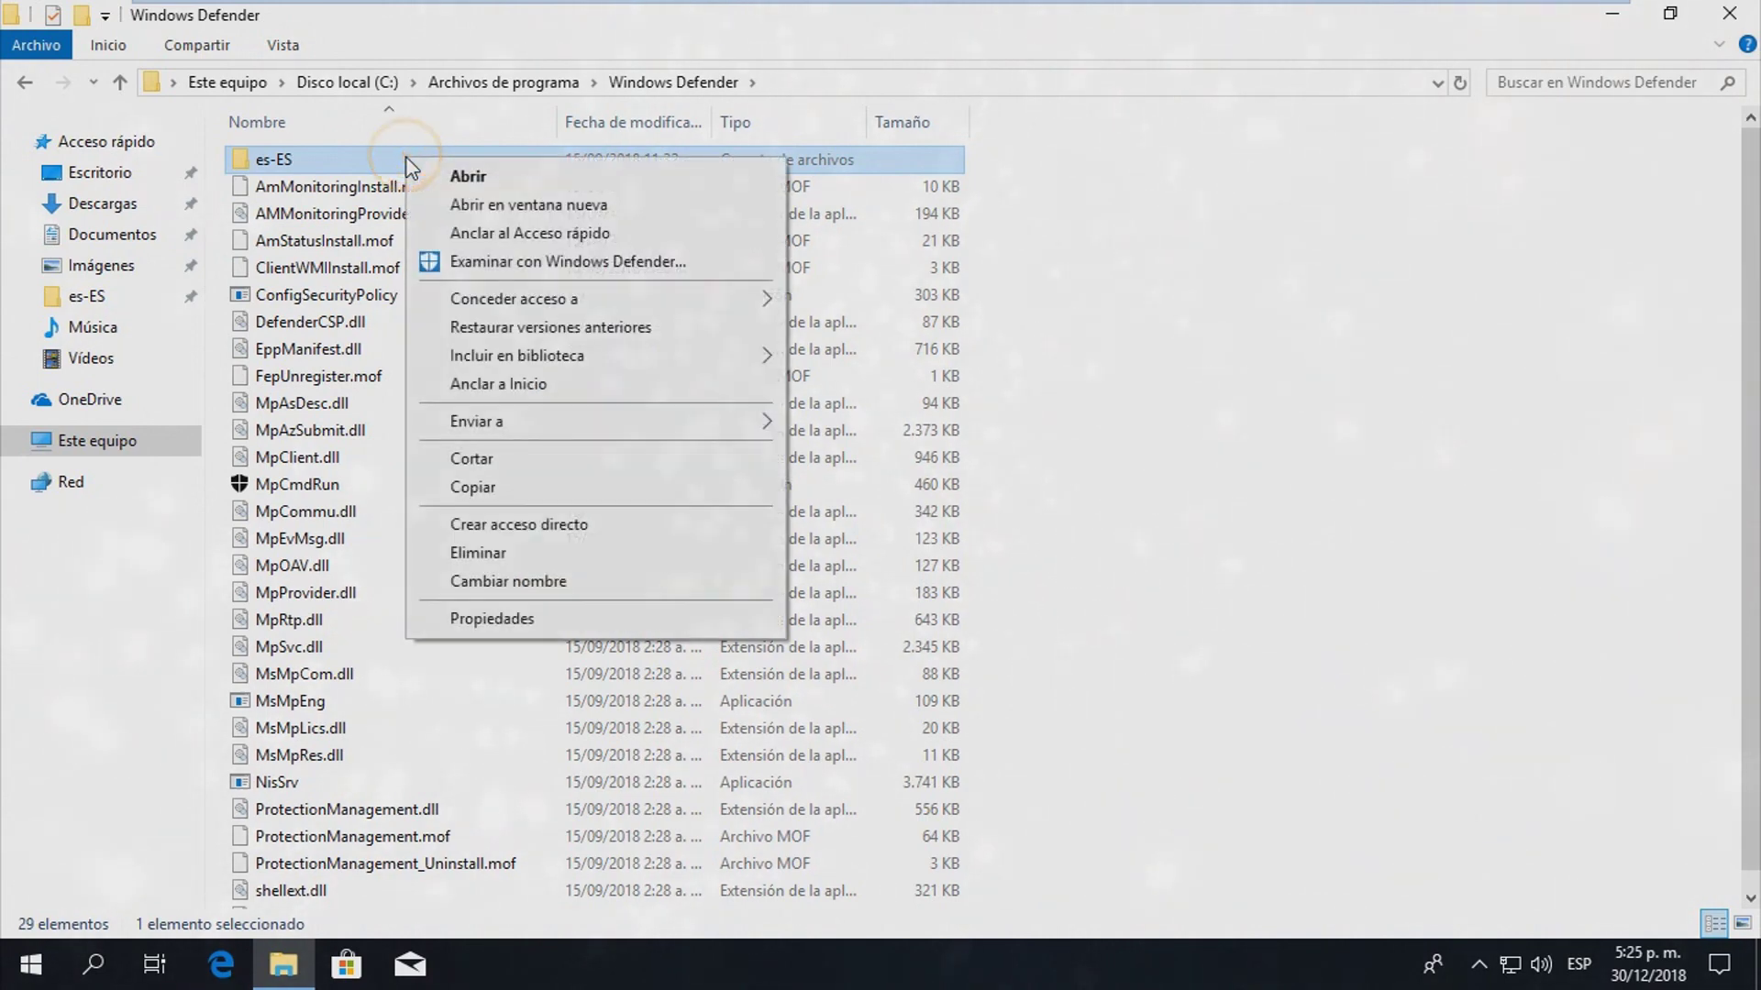
{"action": "left_click", "coordinate": [511, 552]}
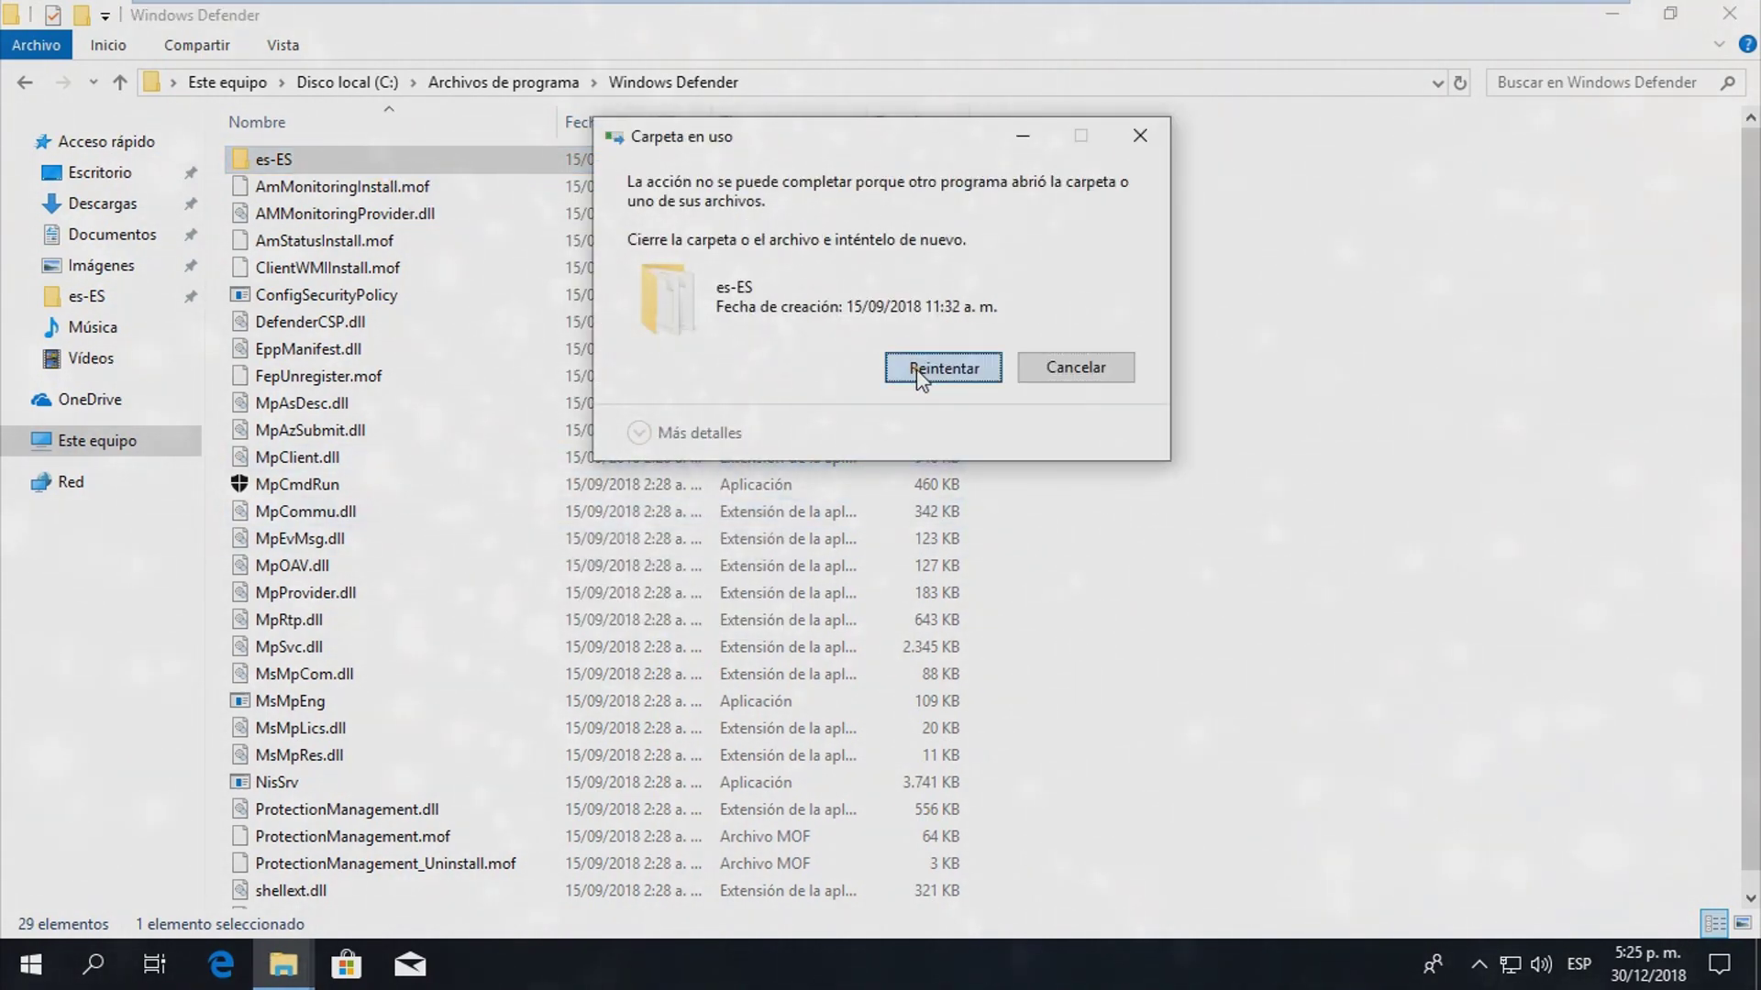
{"action": "left_click", "coordinate": [928, 372]}
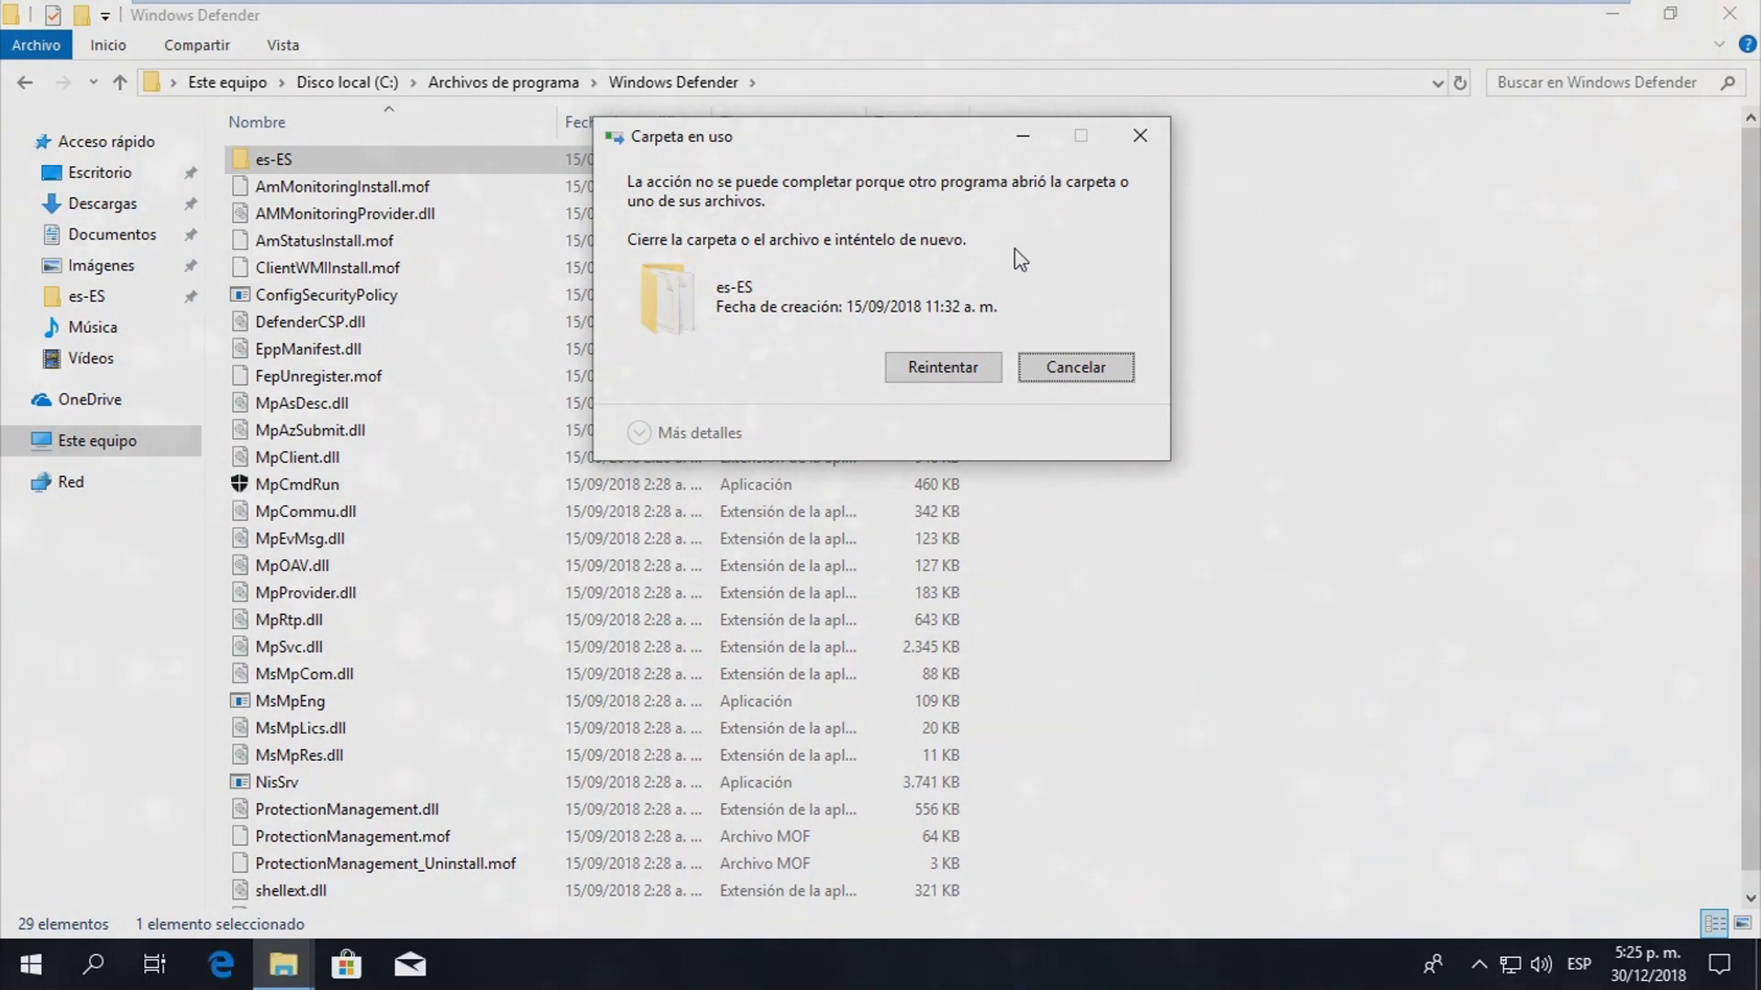
{"action": "left_click", "coordinate": [940, 365]}
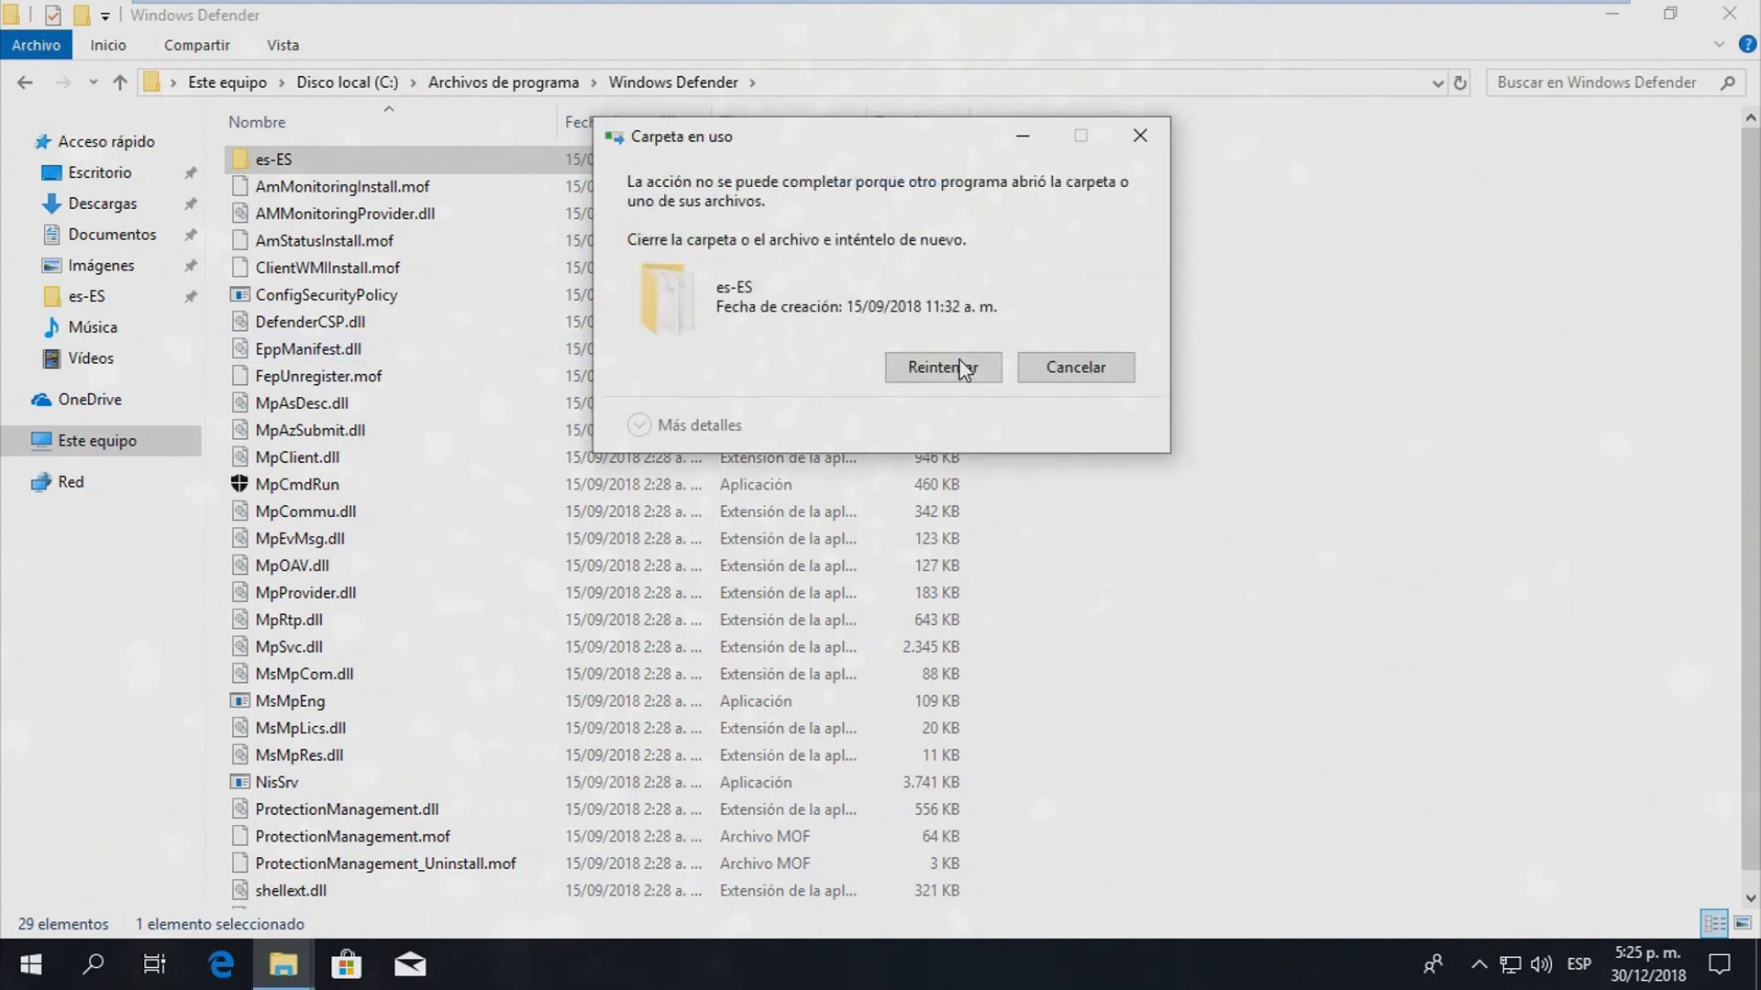
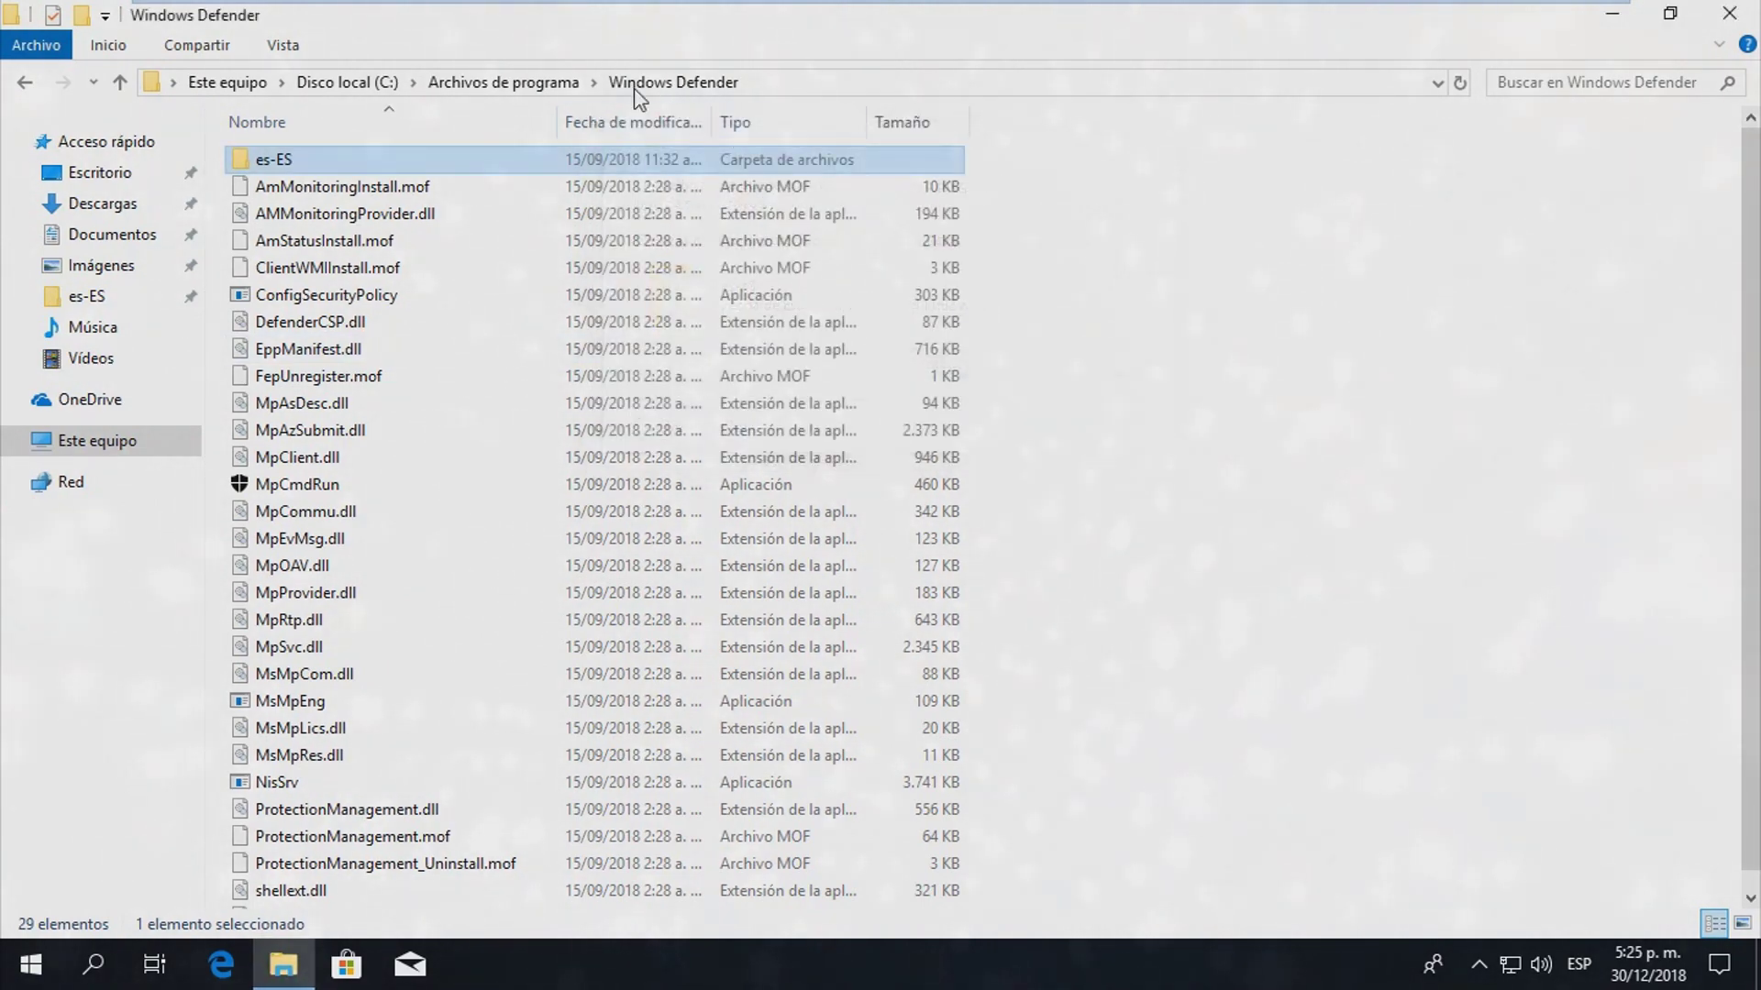
- Open Task Manager and end the Windows Security notification background process
{"action": "left_click", "coordinate": [1473, 977]}
{"action": "right_click", "coordinate": [1485, 871]}
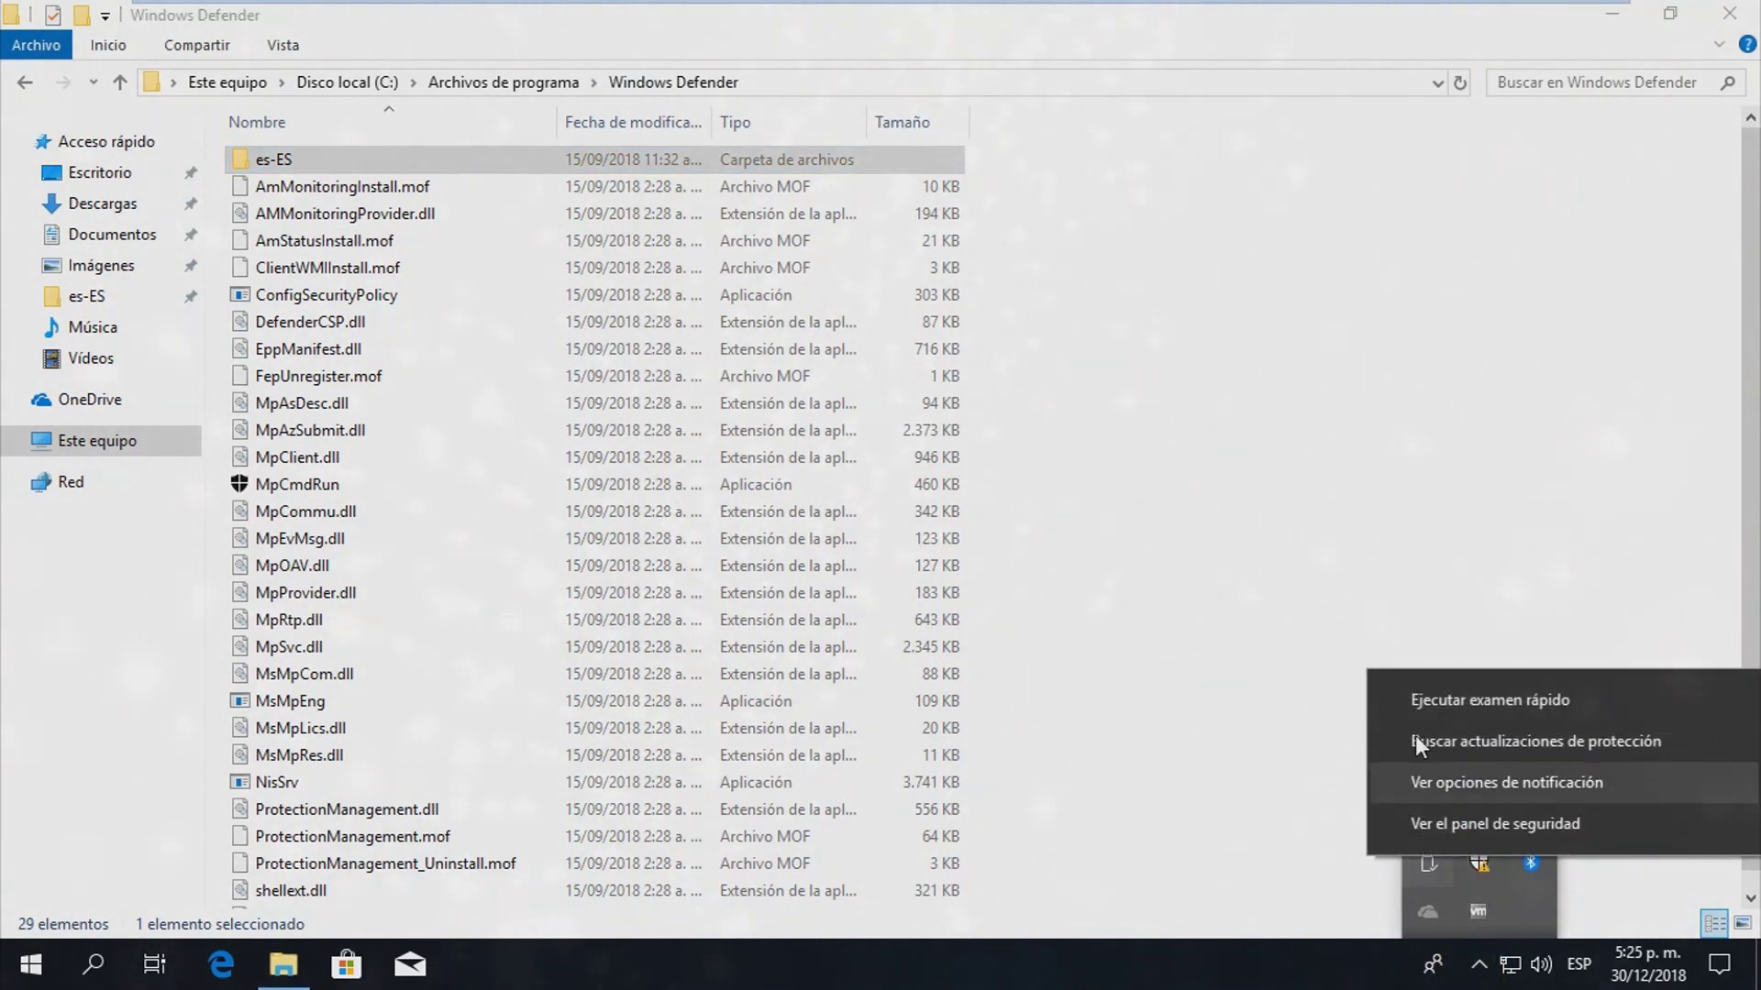
{"action": "right_click", "coordinate": [1256, 973]}
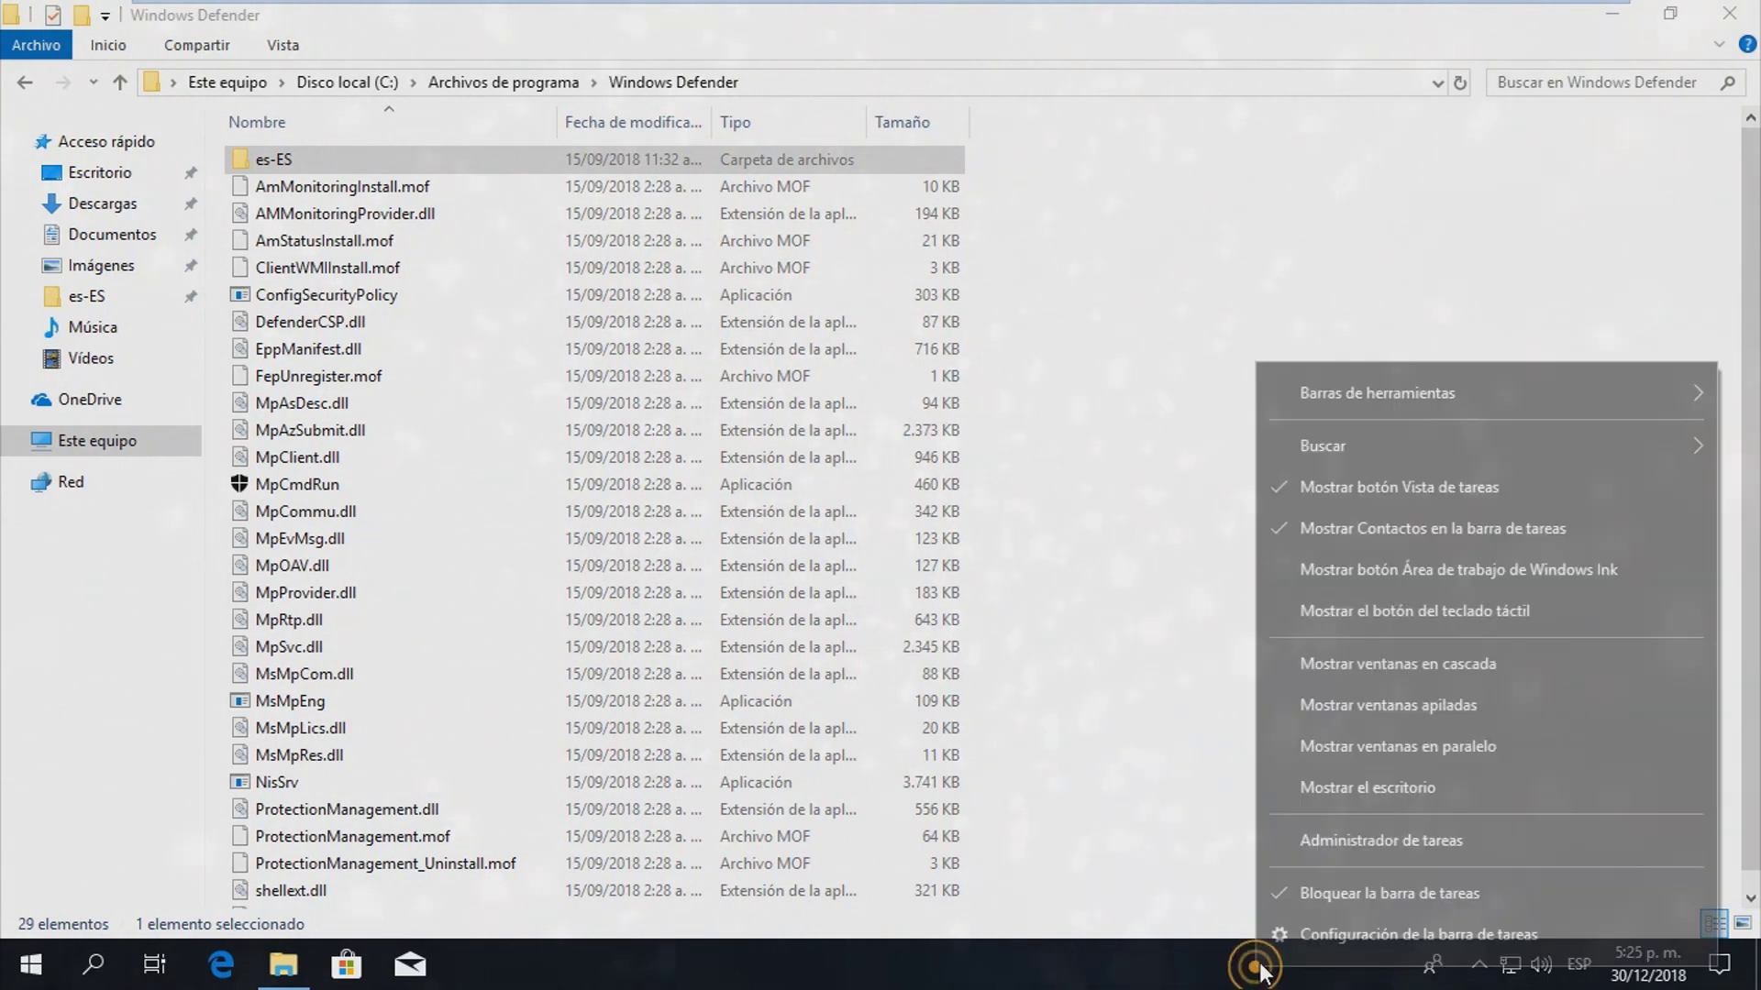
{"action": "left_click", "coordinate": [1352, 832]}
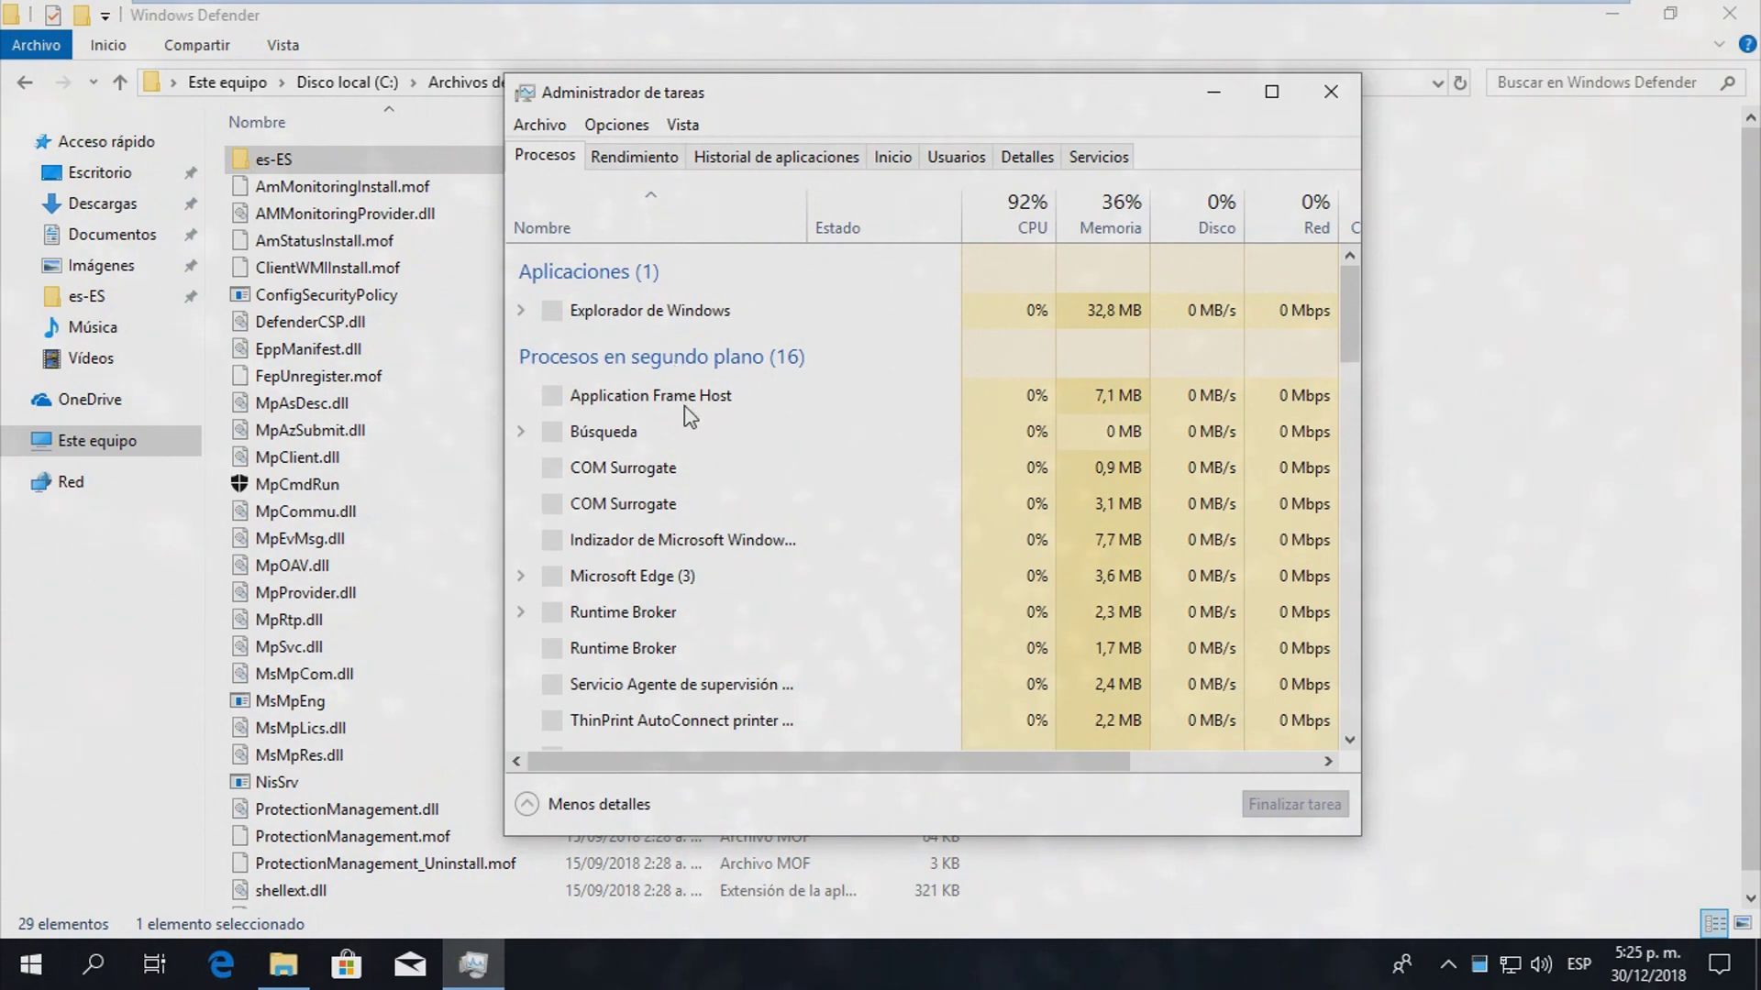
{"action": "scroll", "coordinate": [687, 524], "scroll_direction": "down", "scroll_amount": 1}
{"action": "scroll", "coordinate": [691, 548], "scroll_direction": "down", "scroll_amount": 7}
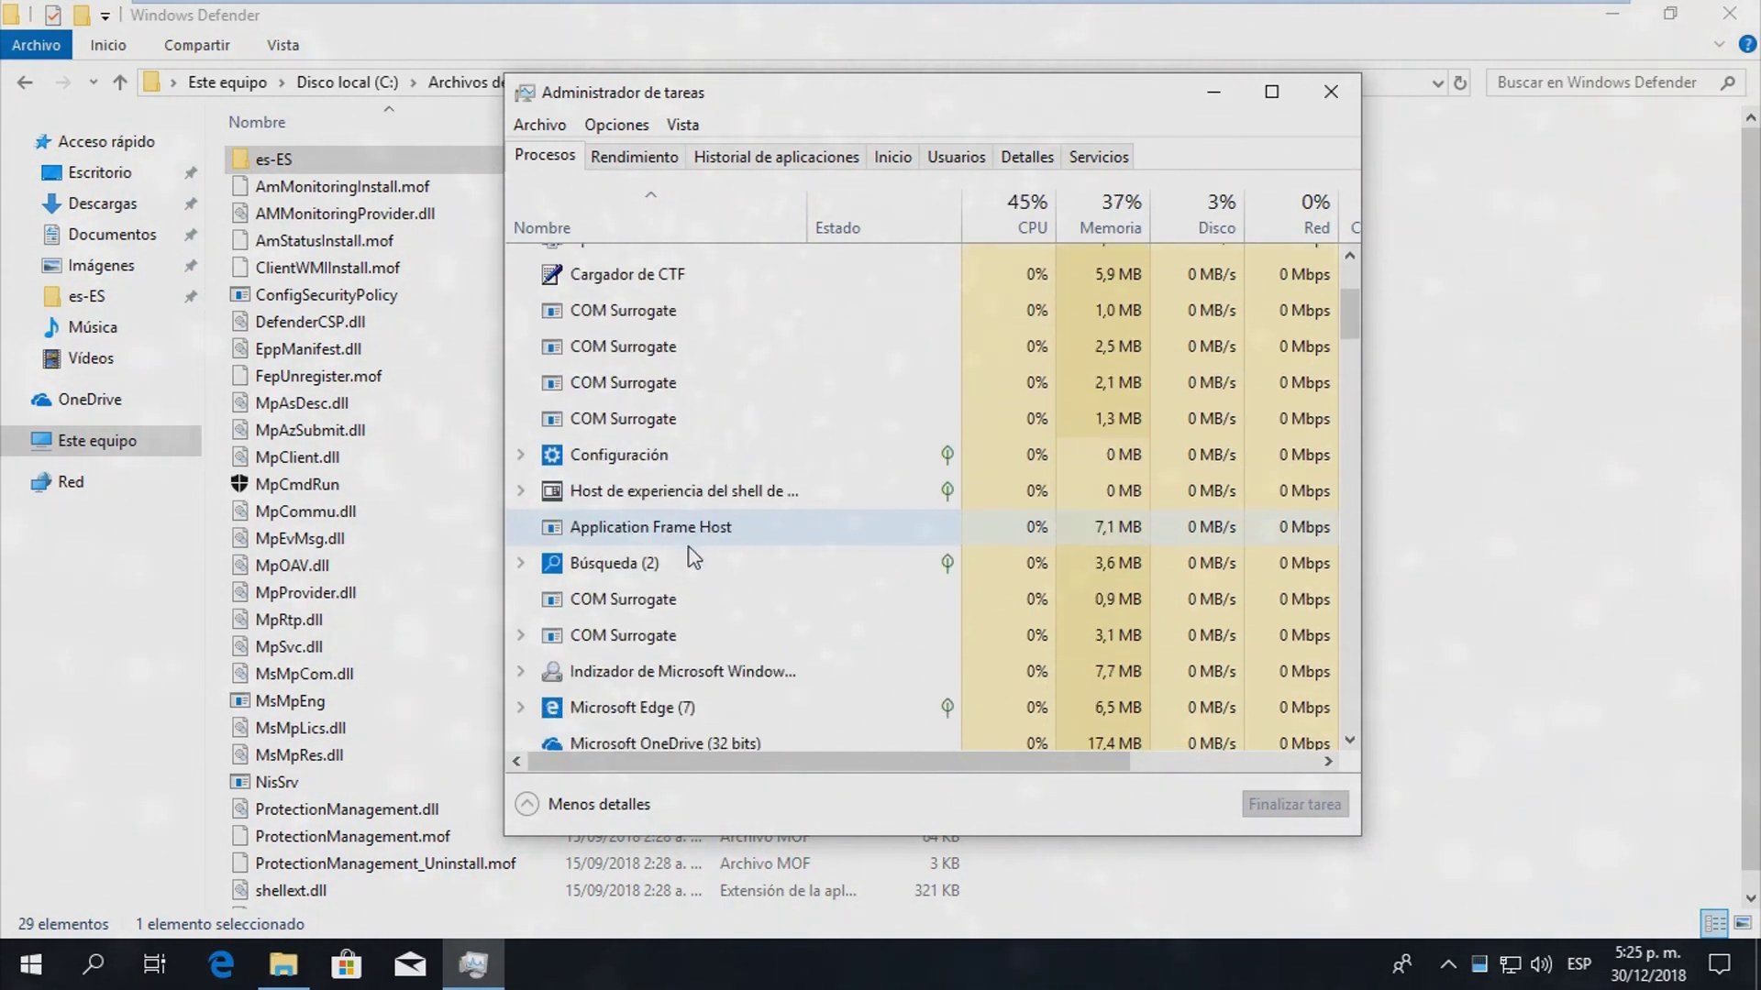
{"action": "scroll", "coordinate": [719, 587], "scroll_direction": "down", "scroll_amount": 1}
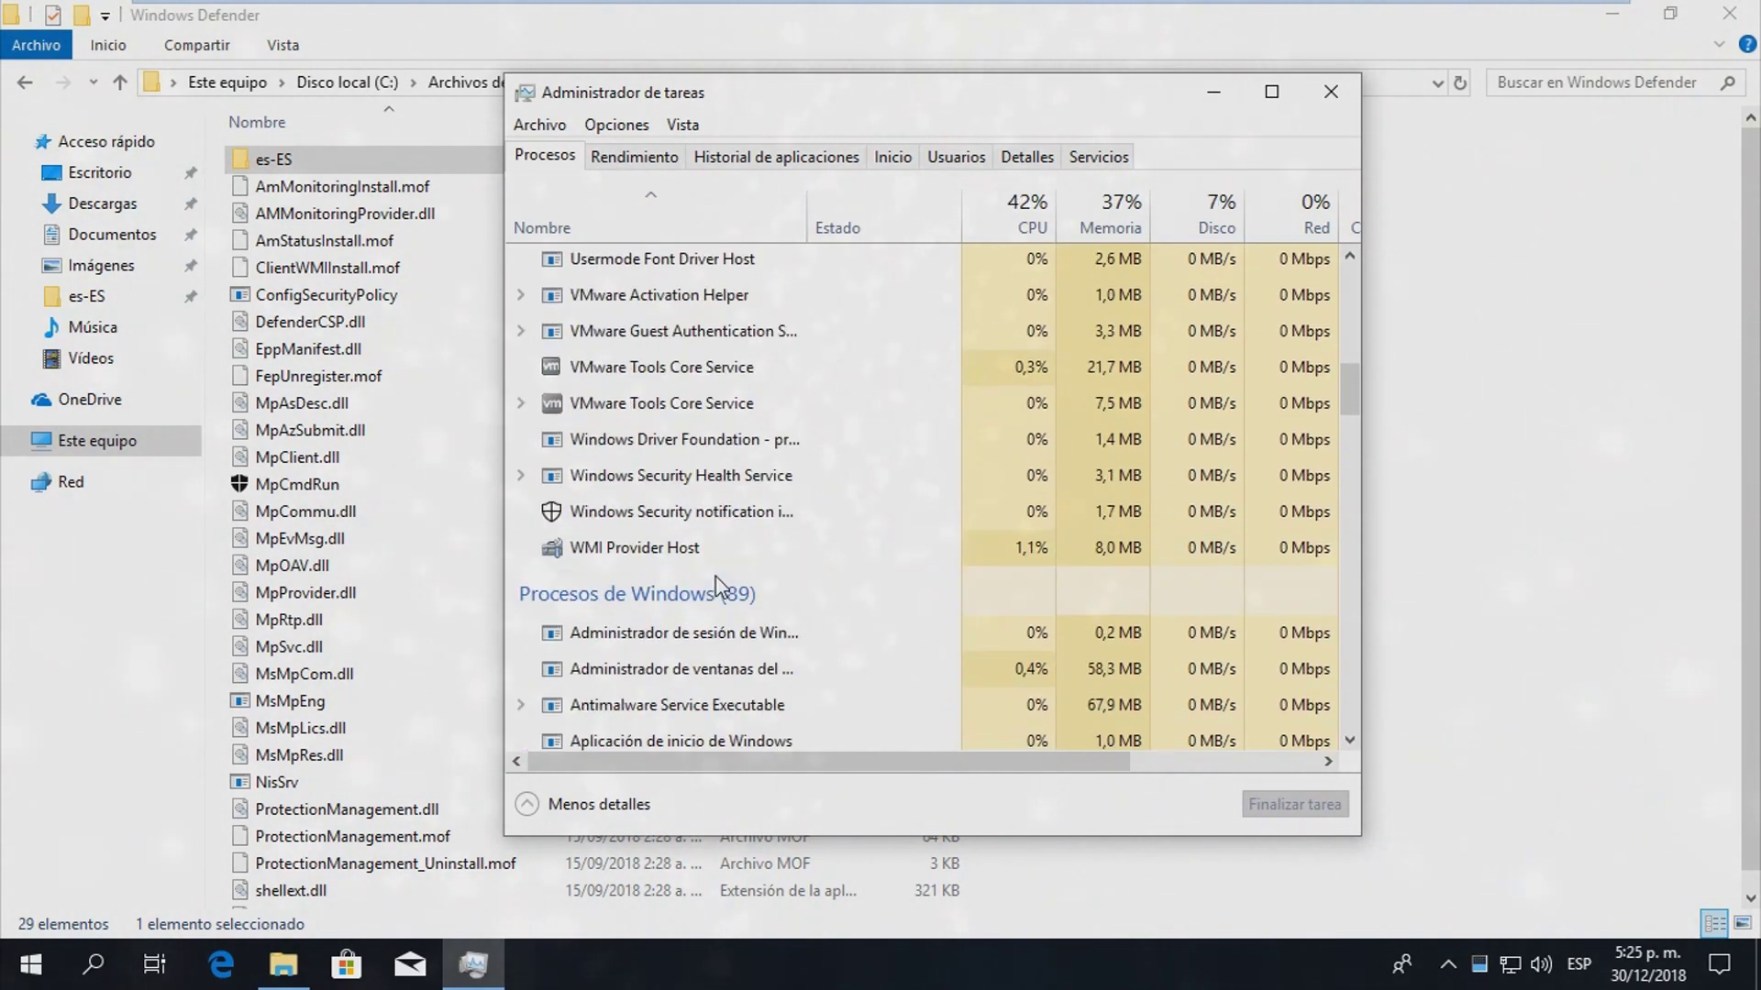
{"action": "right_click", "coordinate": [665, 549]}
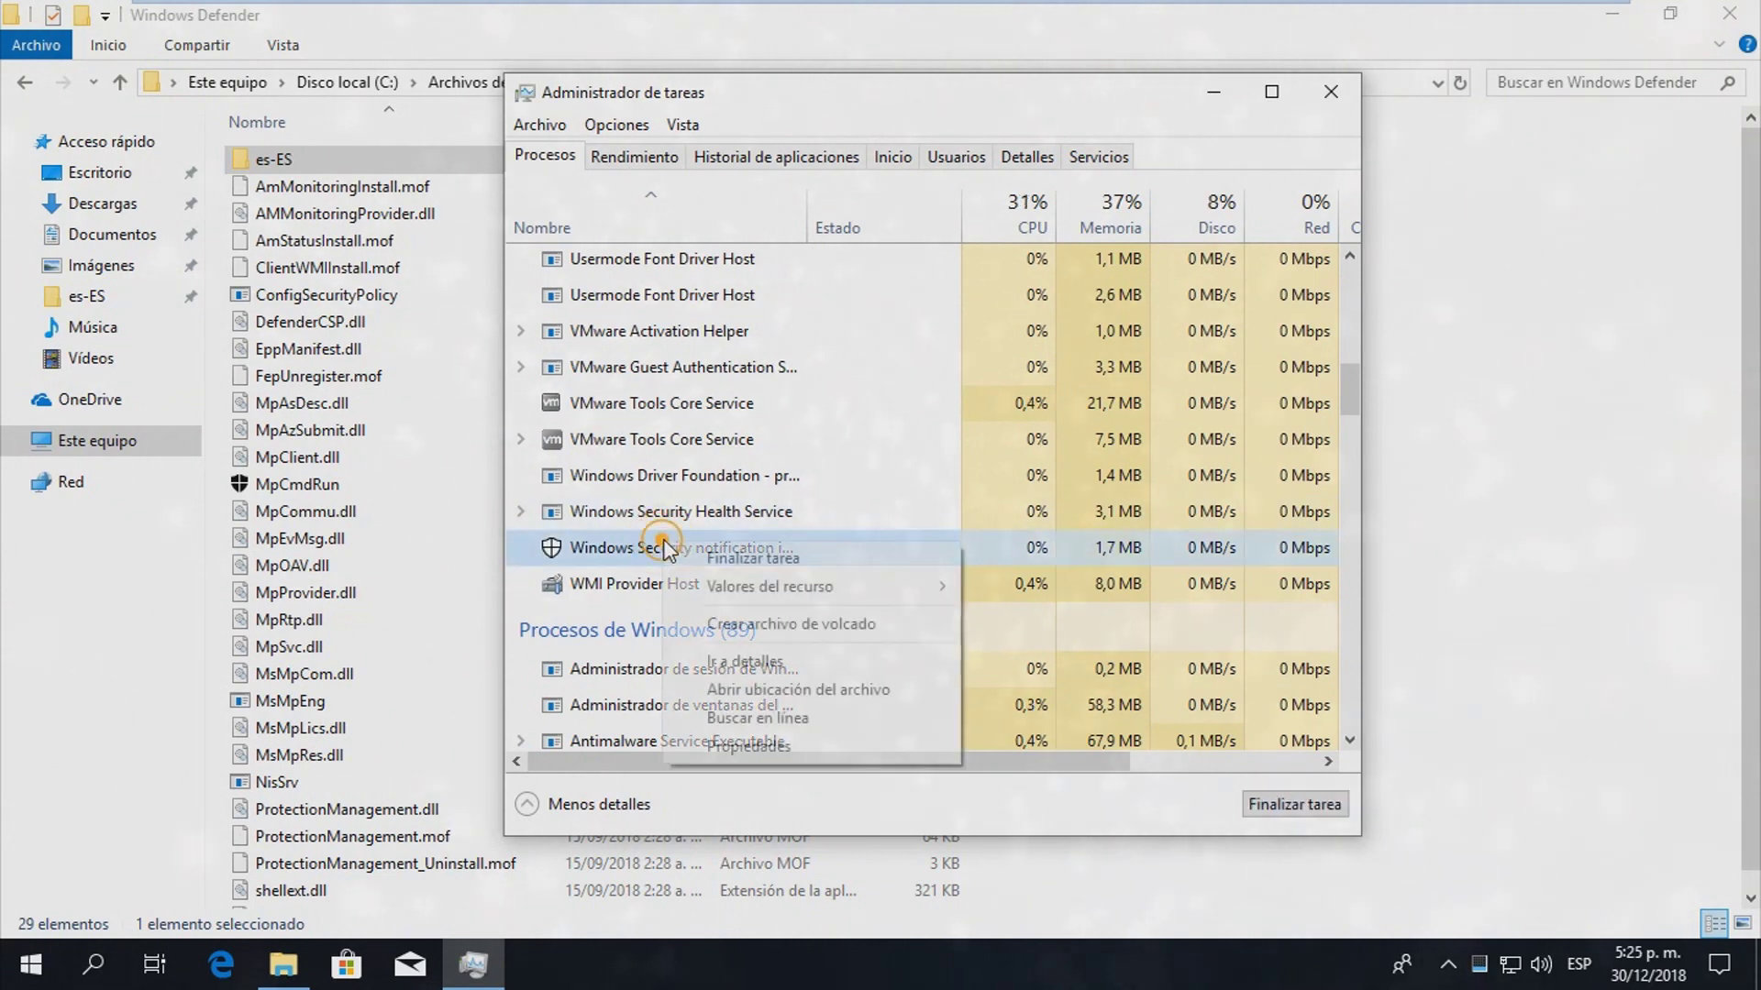
{"action": "left_click", "coordinate": [799, 561]}
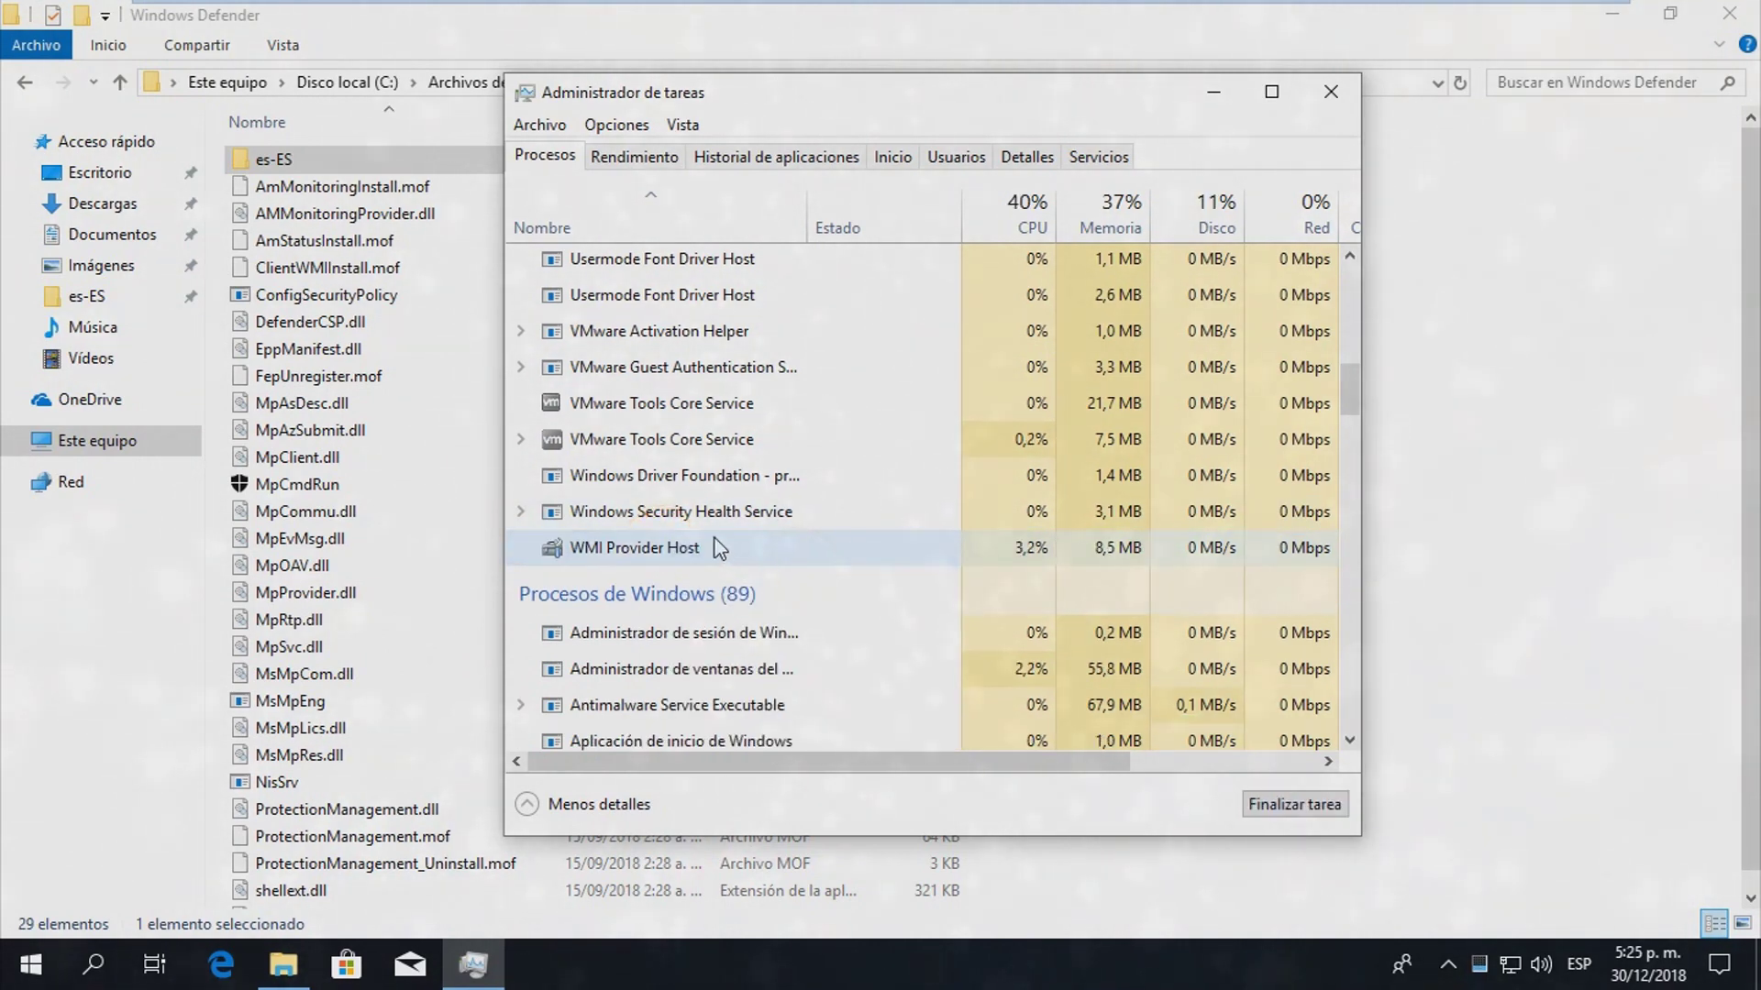
{"action": "scroll", "coordinate": [719, 549], "scroll_direction": "down", "scroll_amount": 3}
{"action": "scroll", "coordinate": [738, 532], "scroll_direction": "down", "scroll_amount": 10}
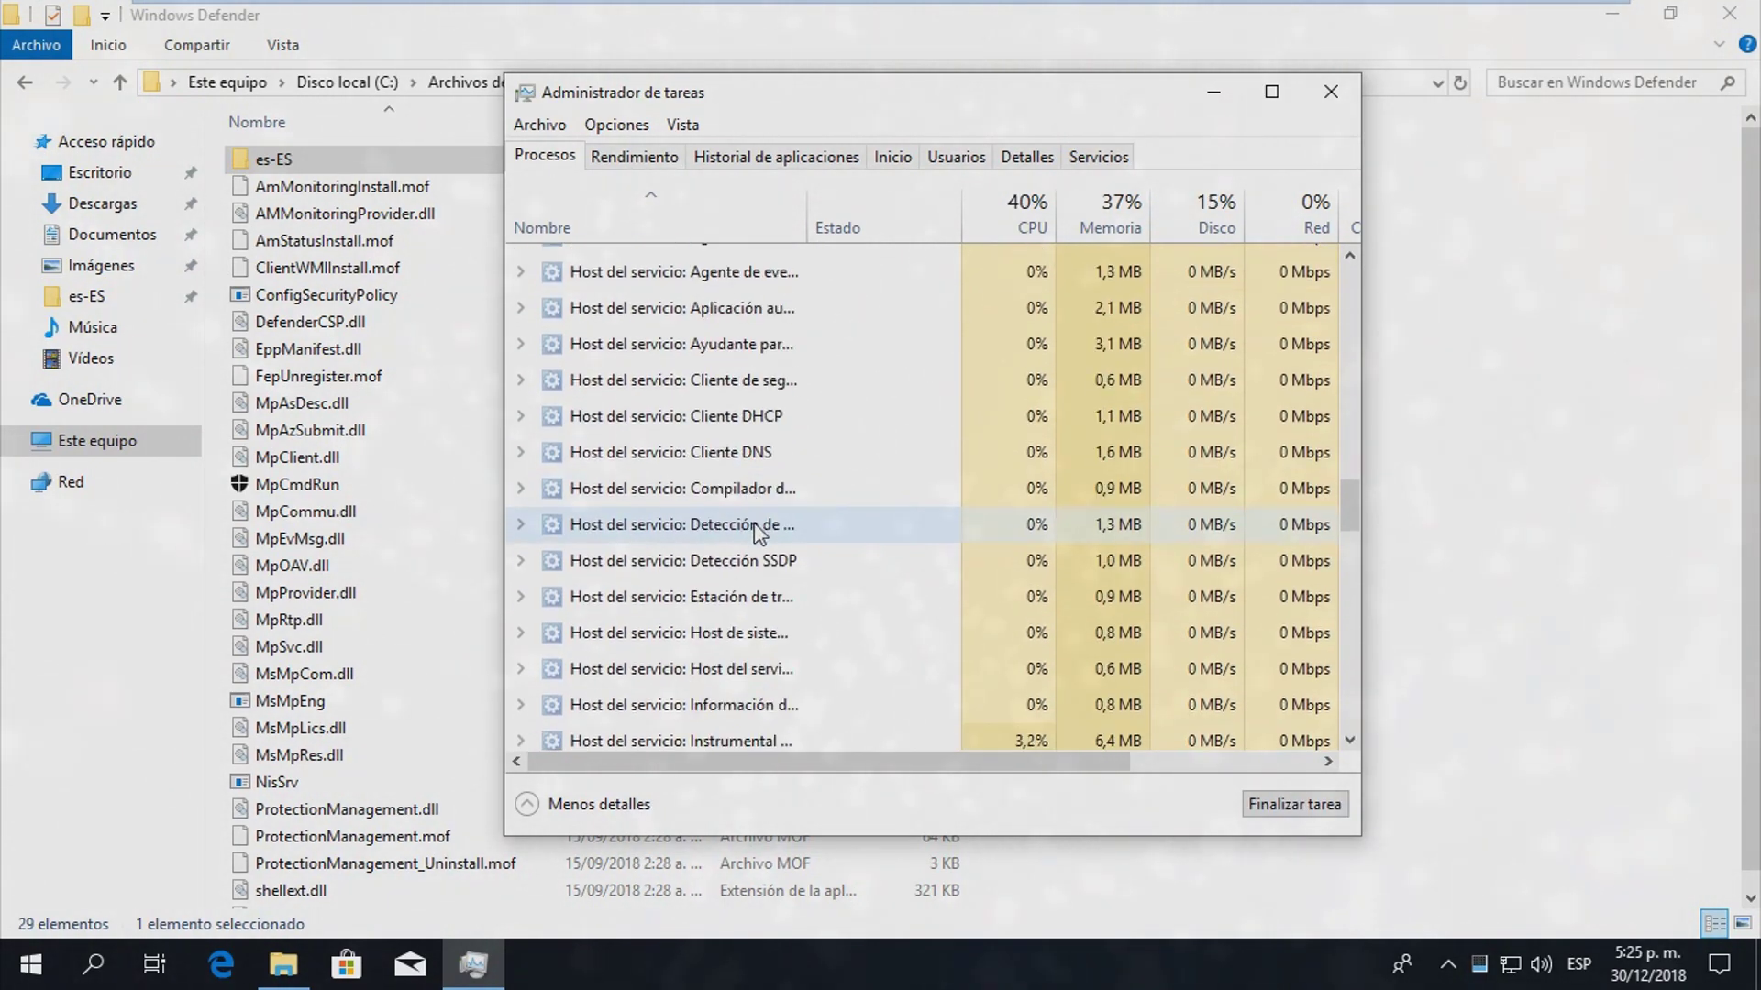
- Permanently delete the es-ES folder from Windows Defender, retrying and then skipping the in-use shellext.dll.mui file
{"action": "left_click", "coordinate": [342, 169]}
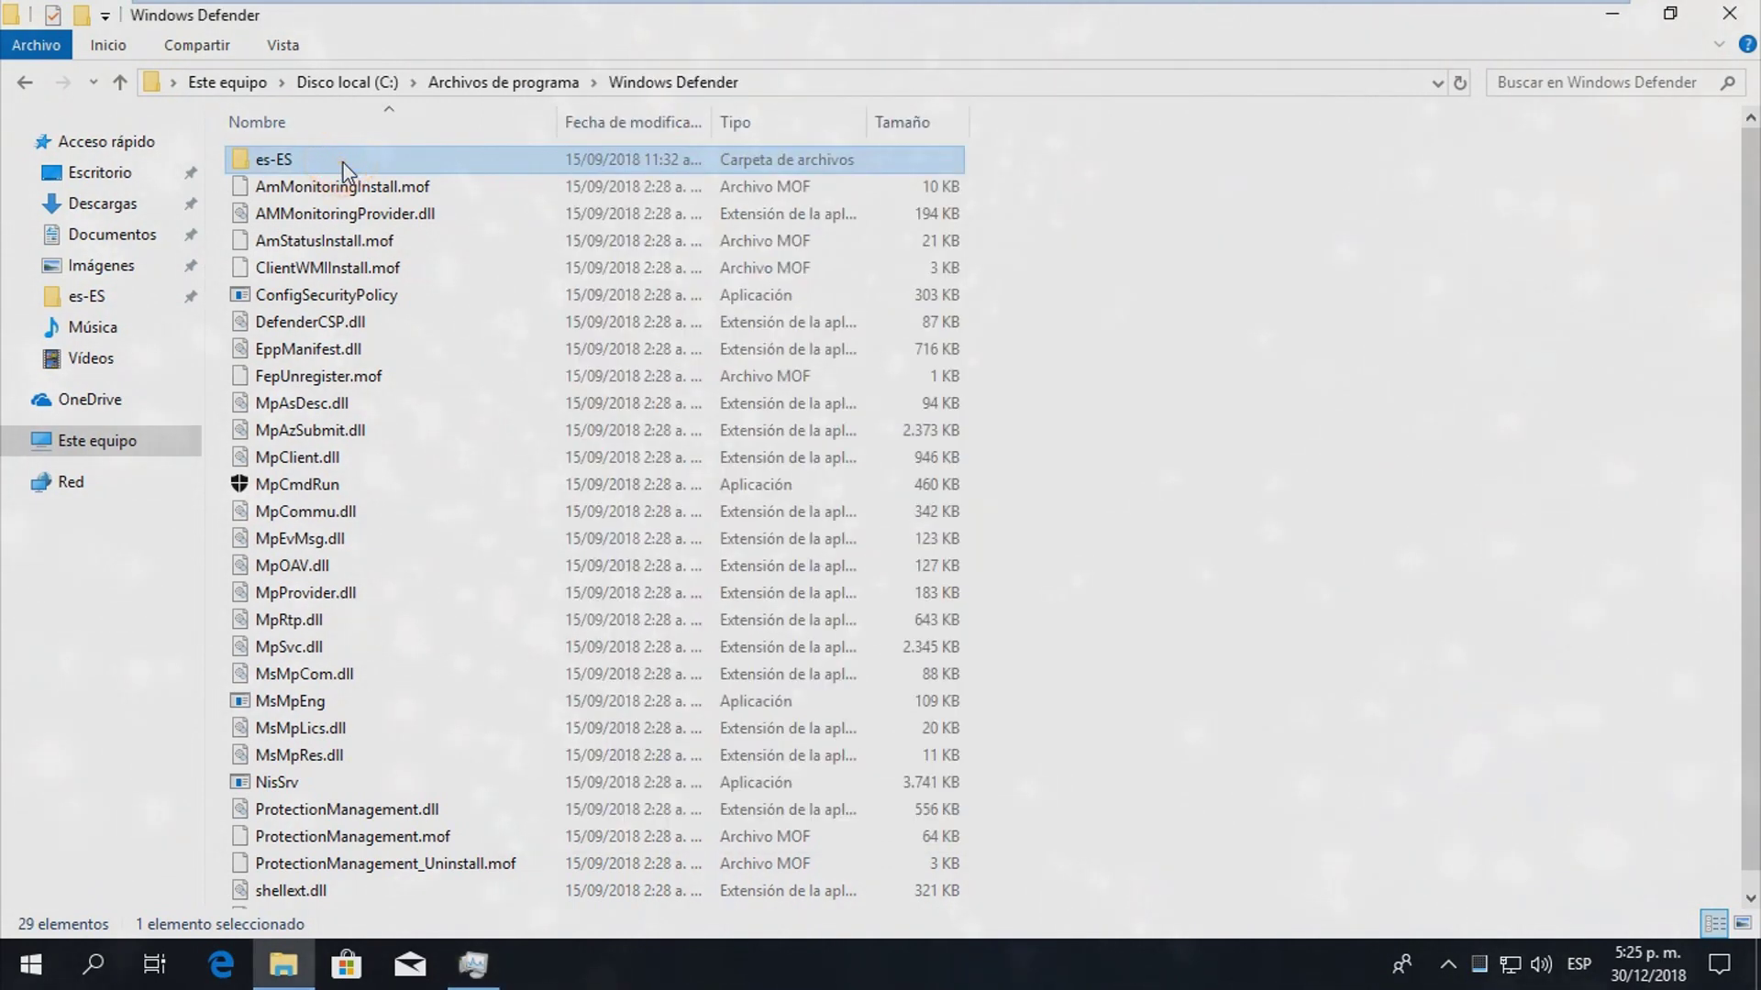
{"action": "key", "text": "shift+Delete"}
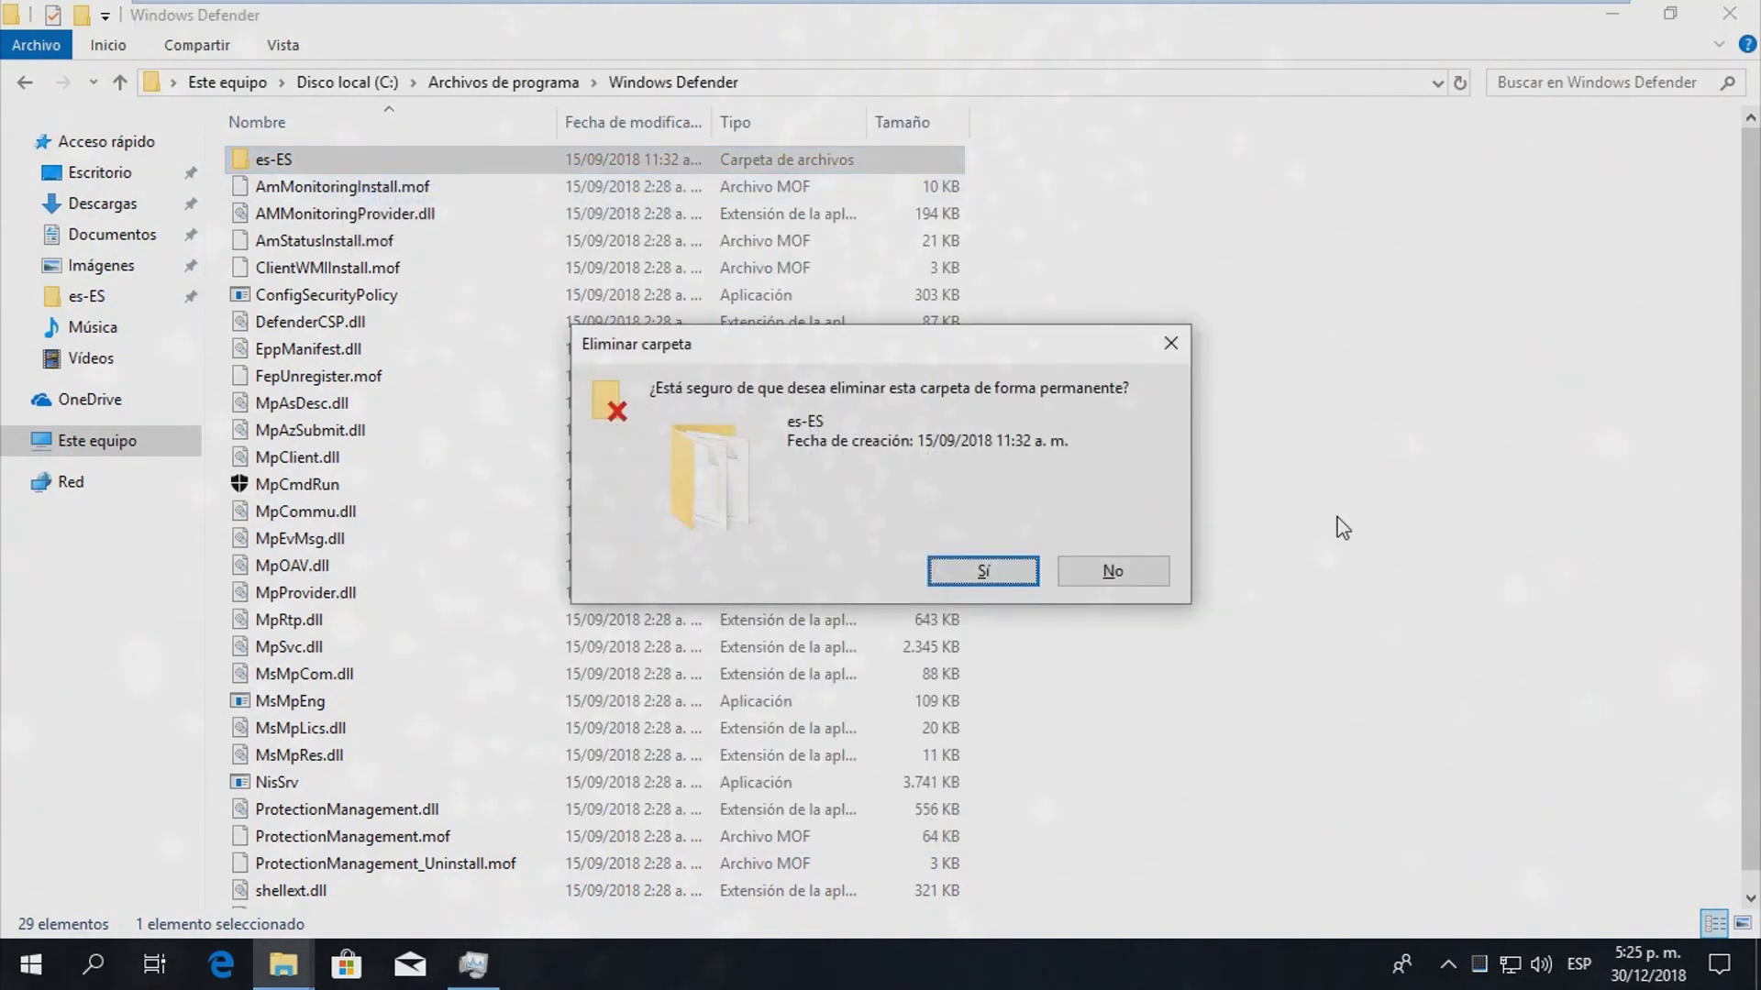
{"action": "left_click", "coordinate": [979, 578]}
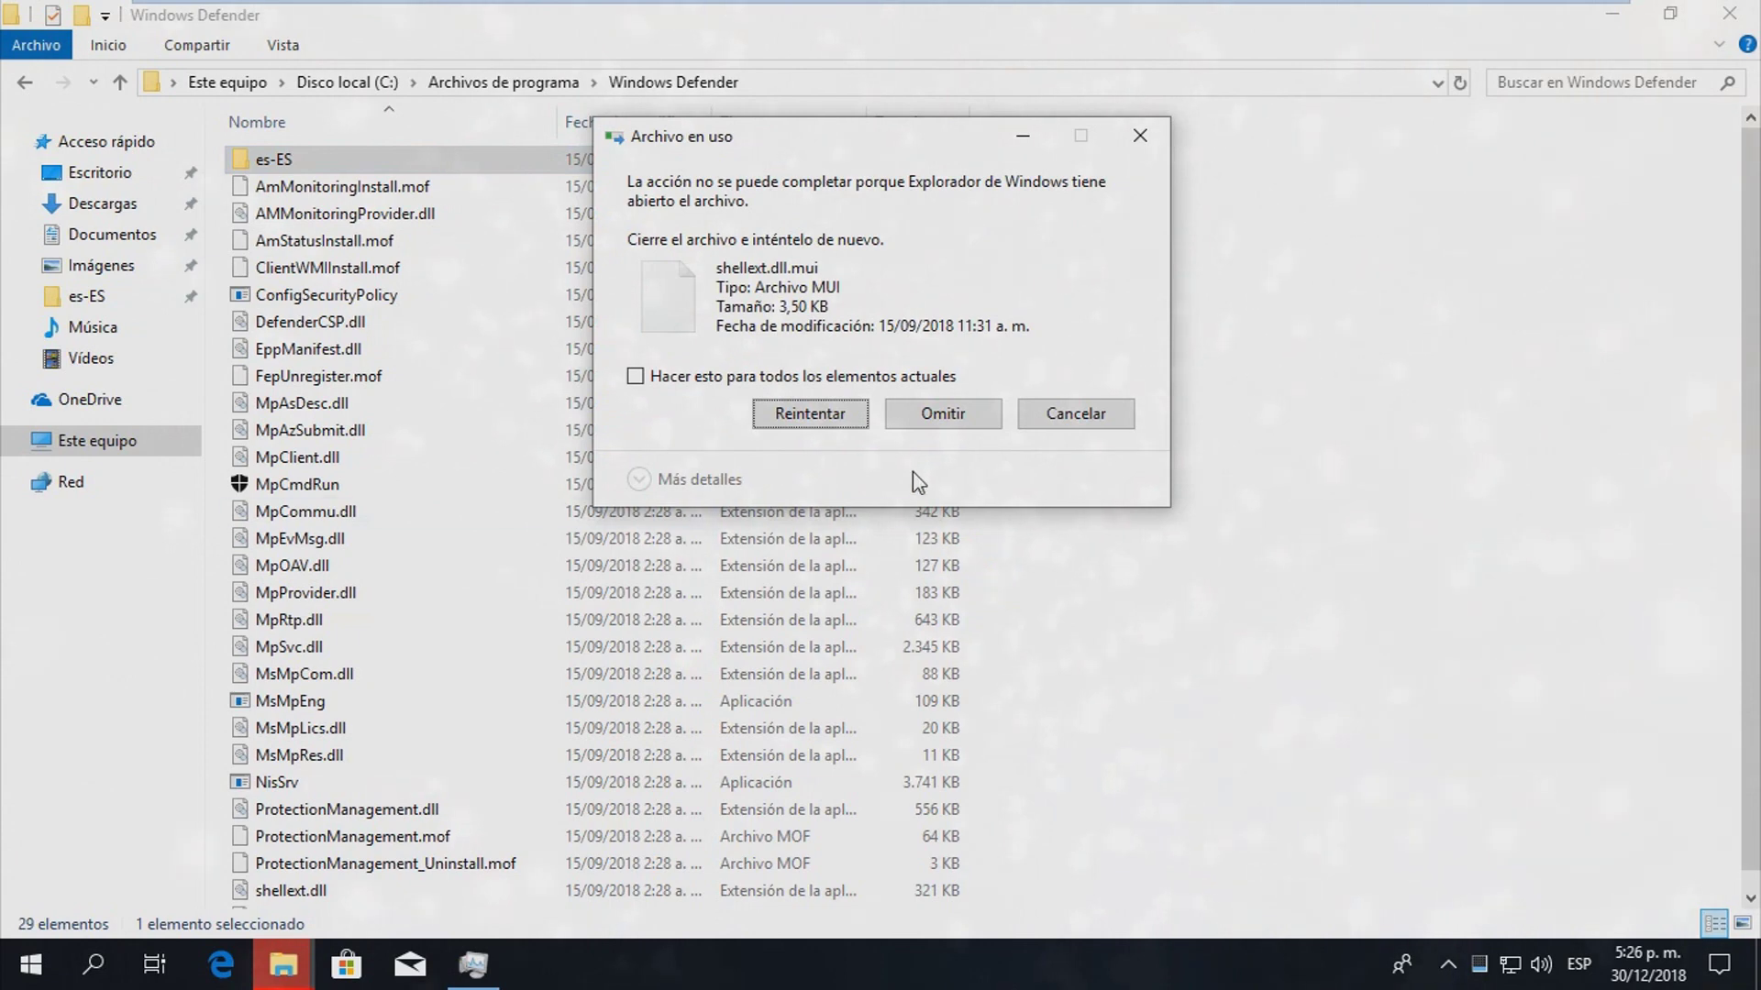
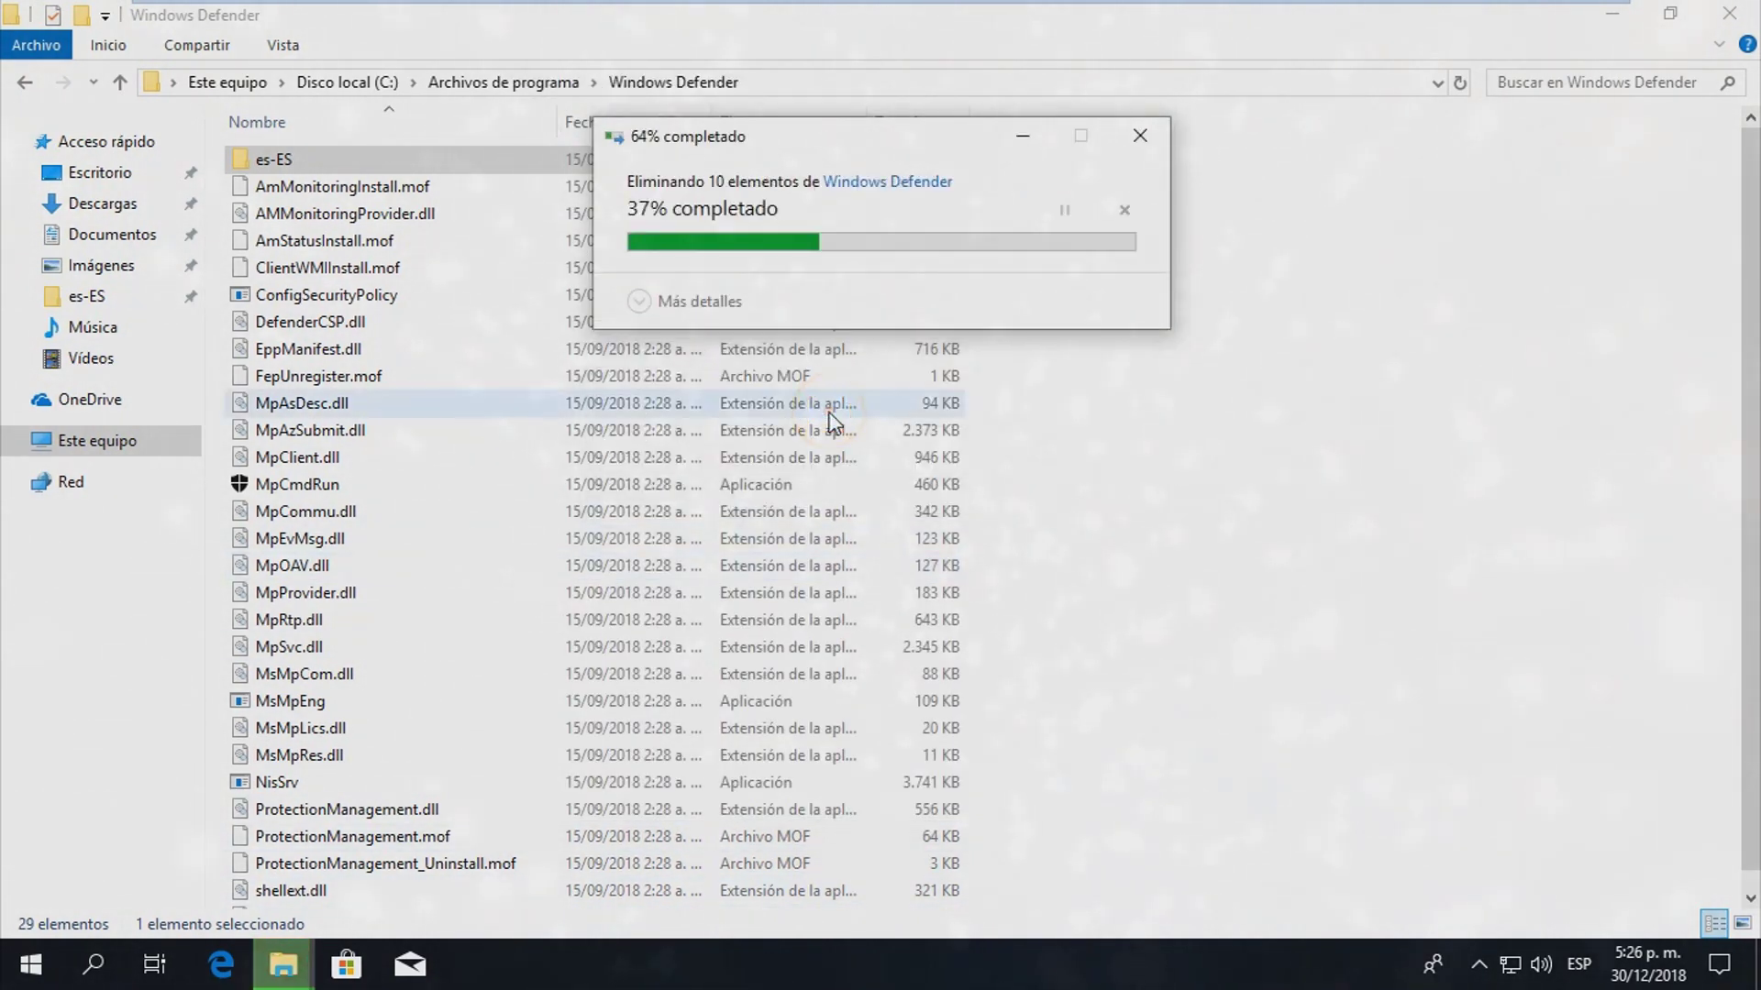
{"action": "left_click", "coordinate": [720, 377]}
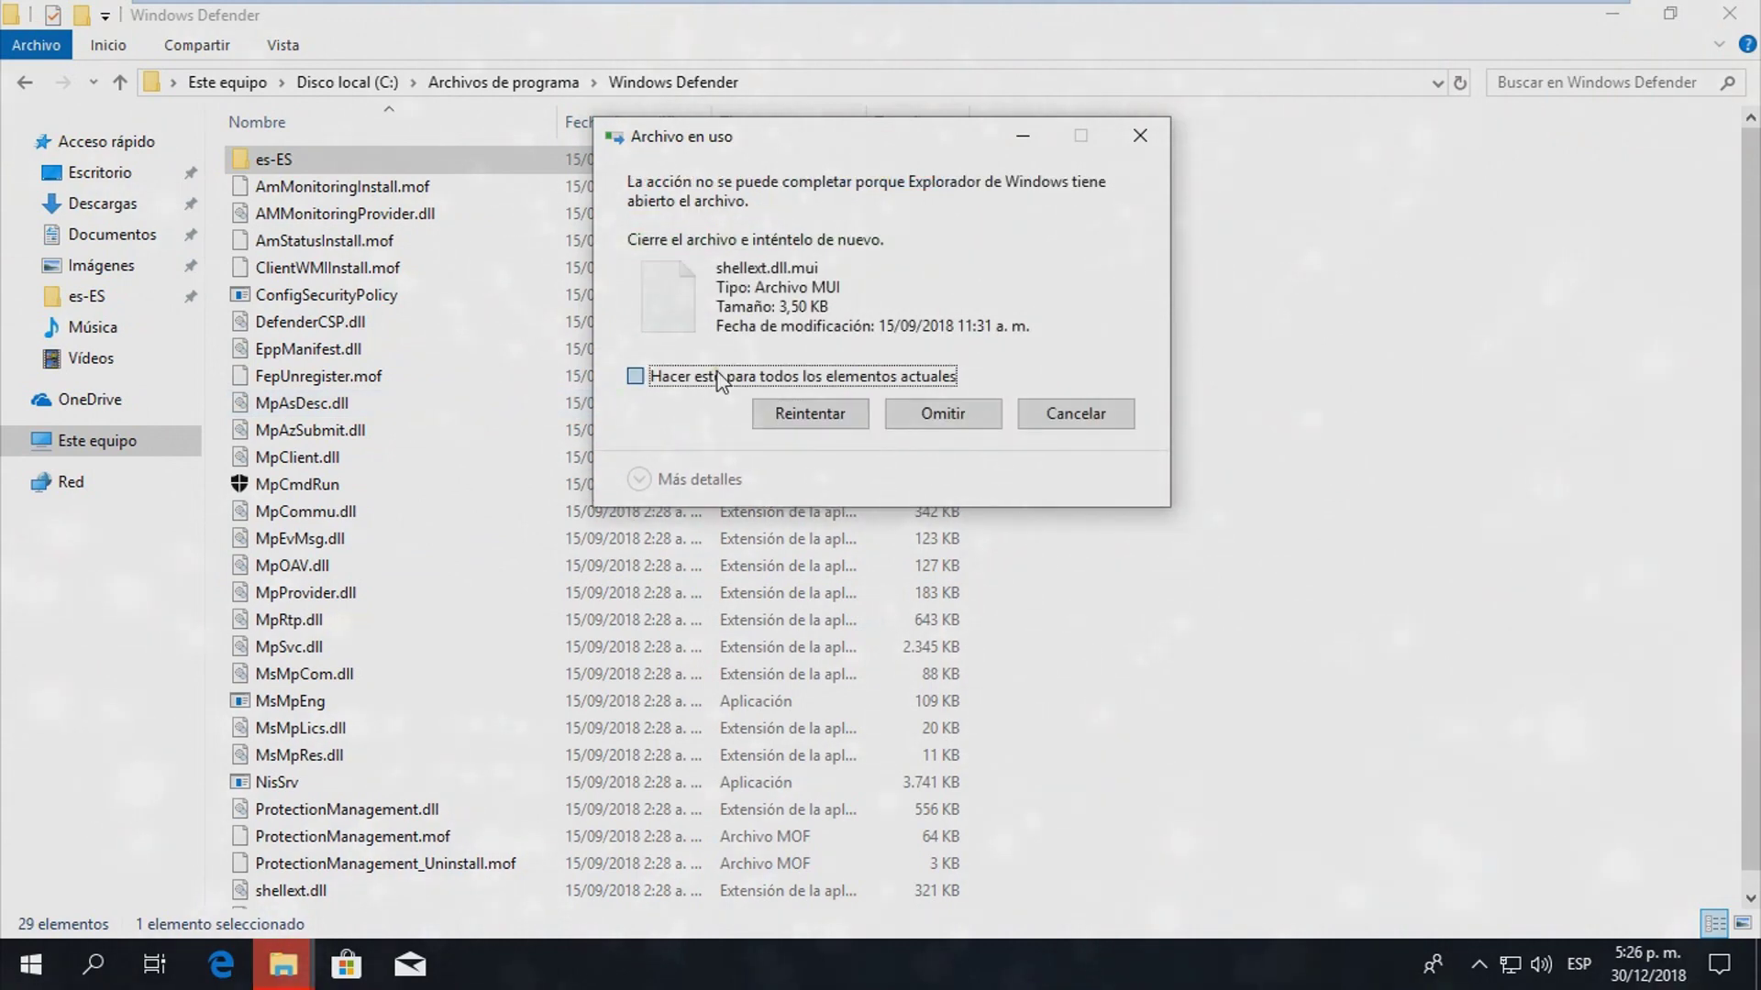
{"action": "left_click", "coordinate": [821, 421]}
{"action": "left_click", "coordinate": [954, 404]}
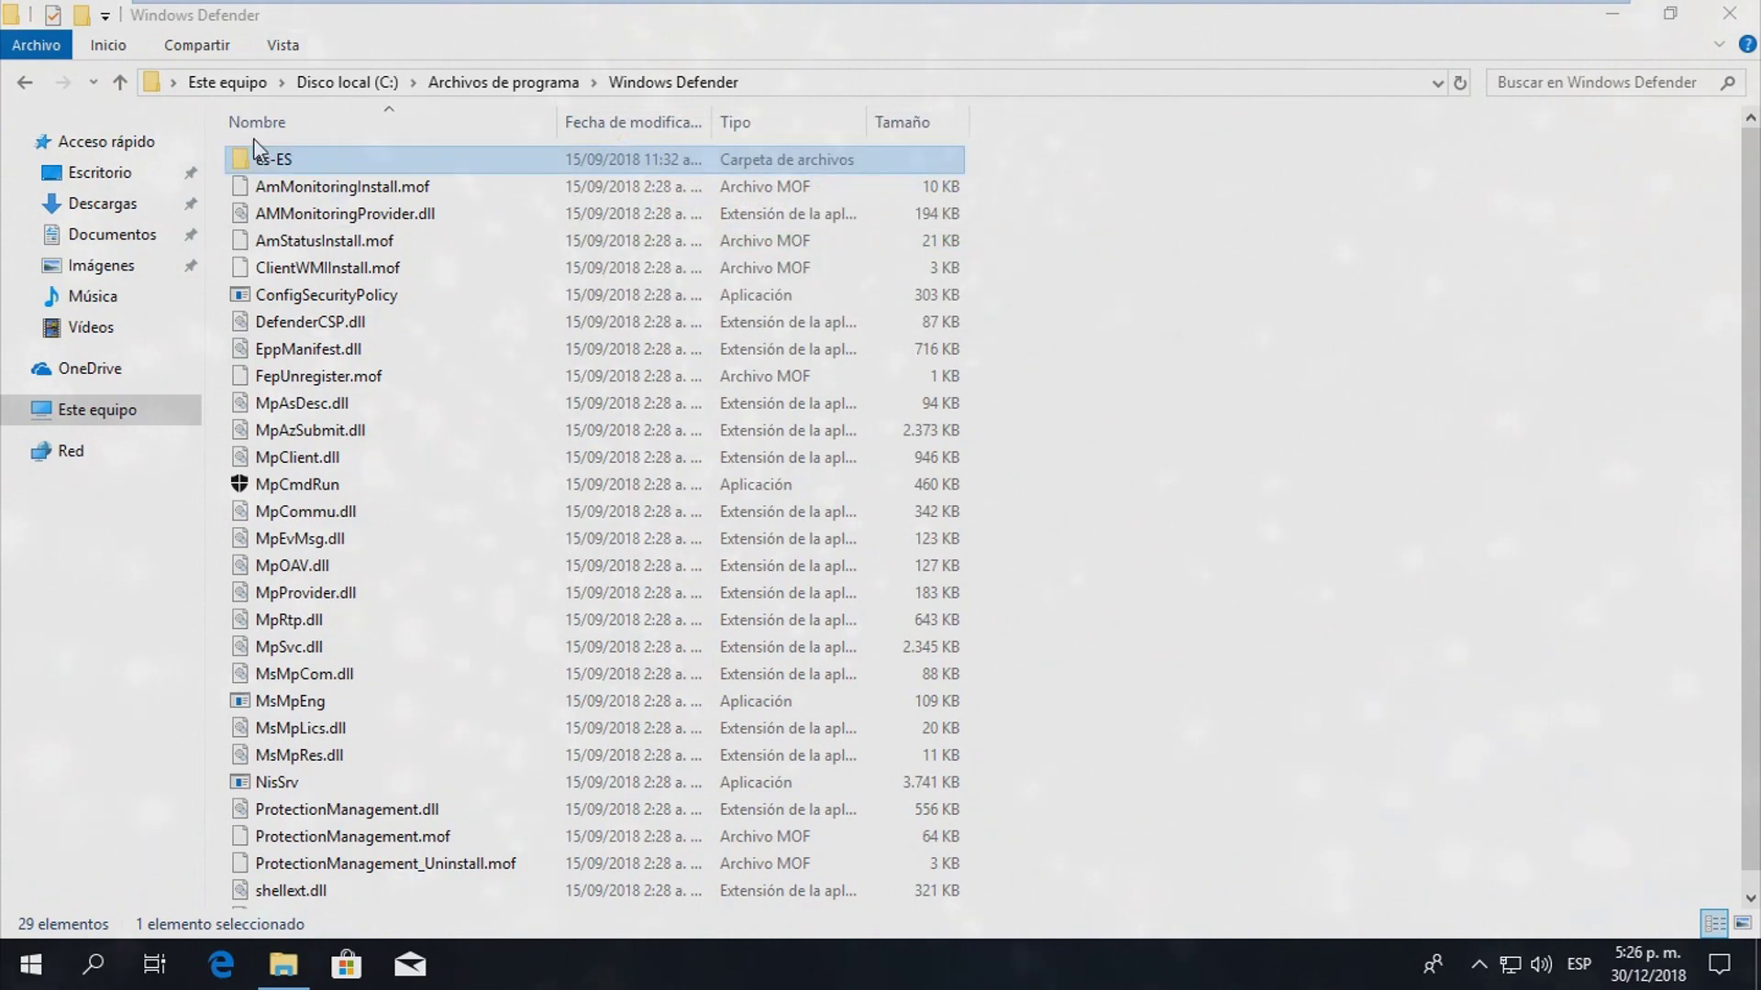
- Open the es-ES folder and try to delete shellext.dll.mui, cancelling the deletion
{"action": "double_click", "coordinate": [336, 163]}
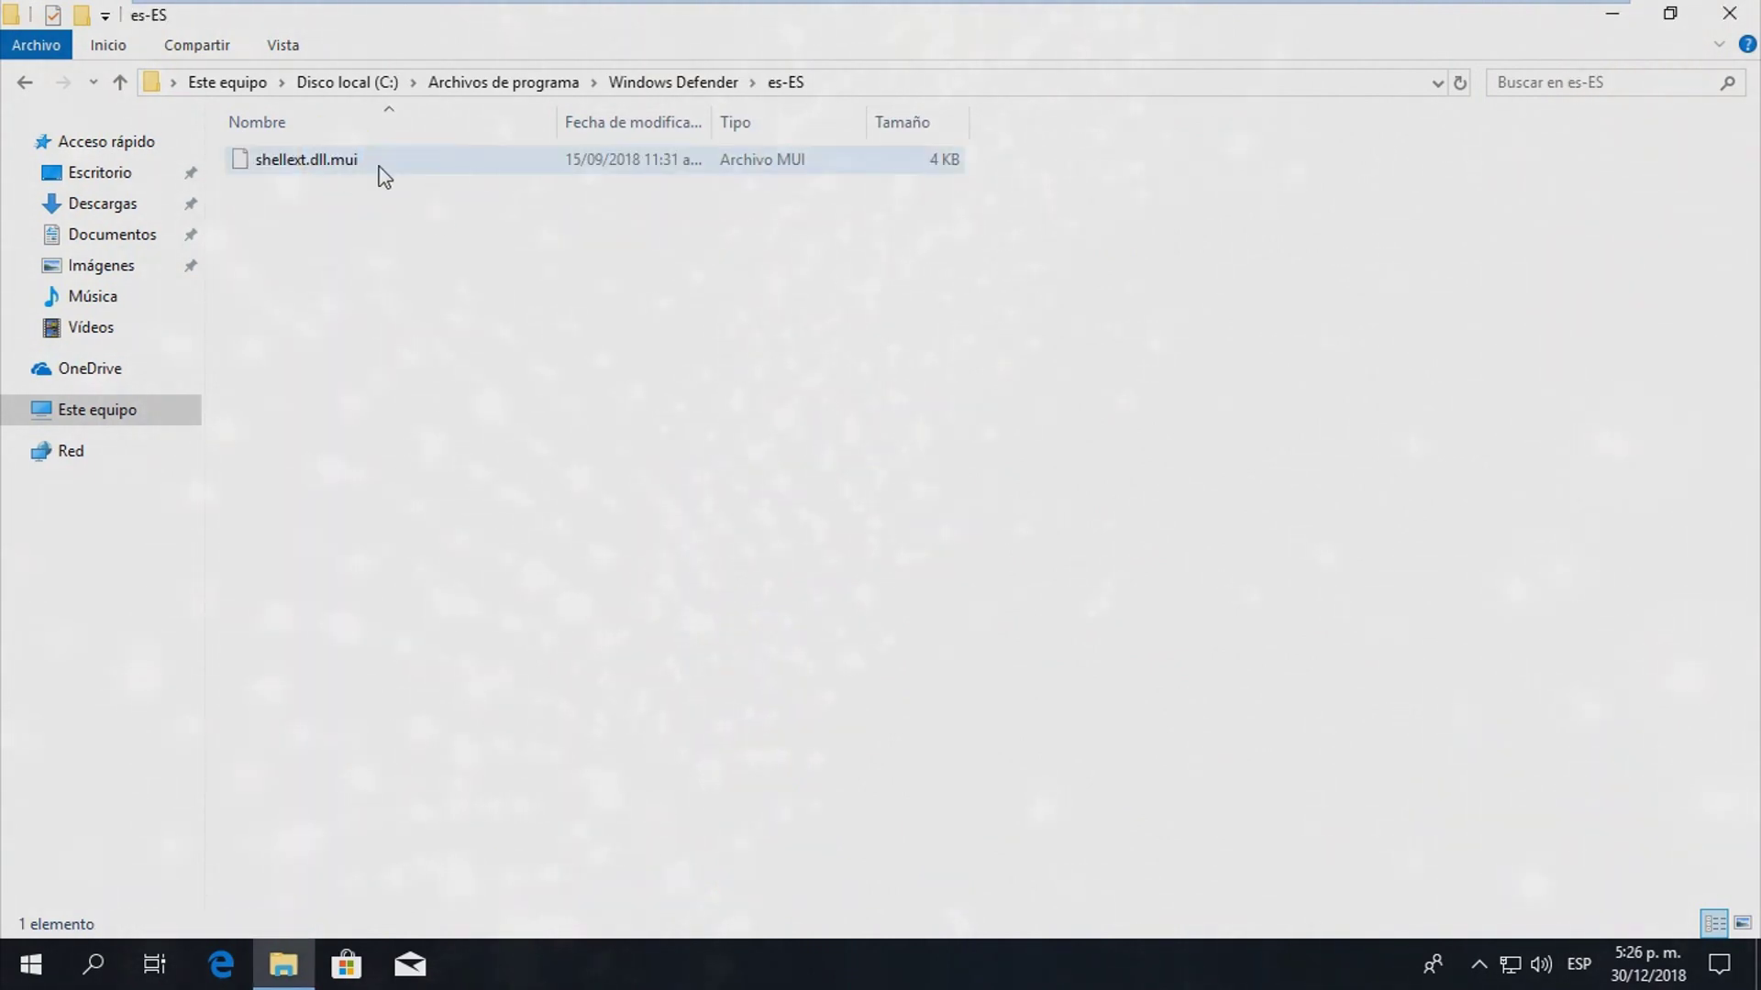
{"action": "left_click", "coordinate": [379, 168]}
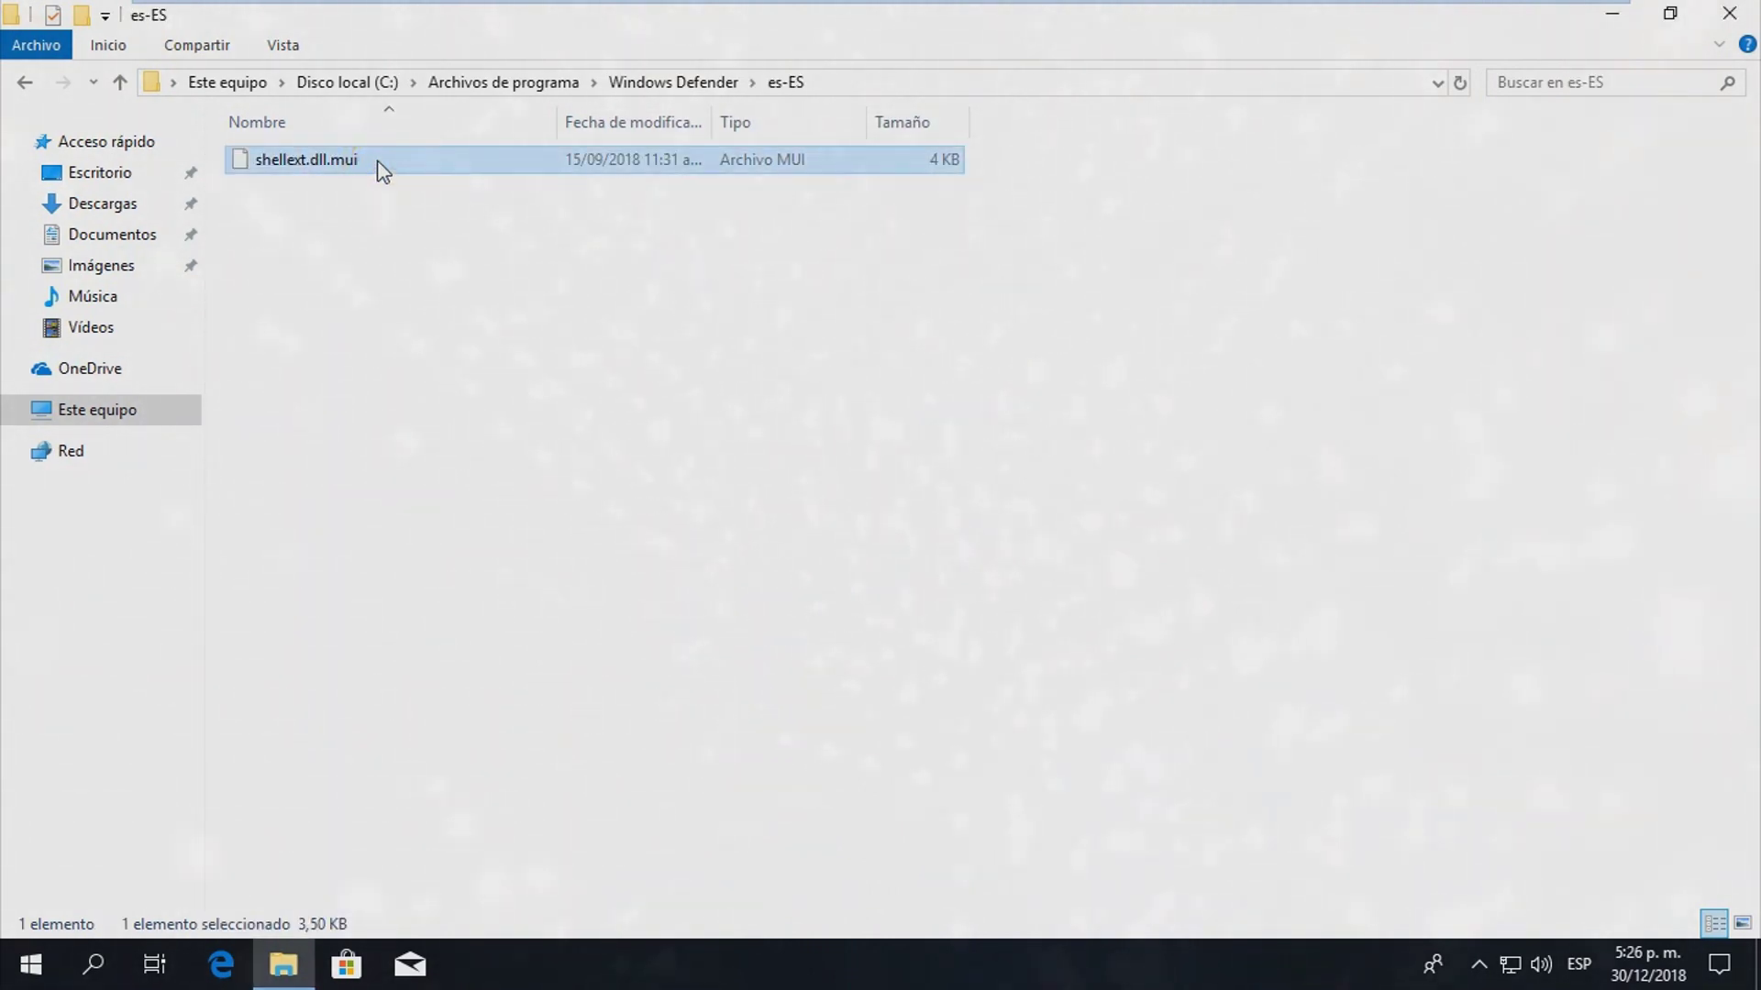
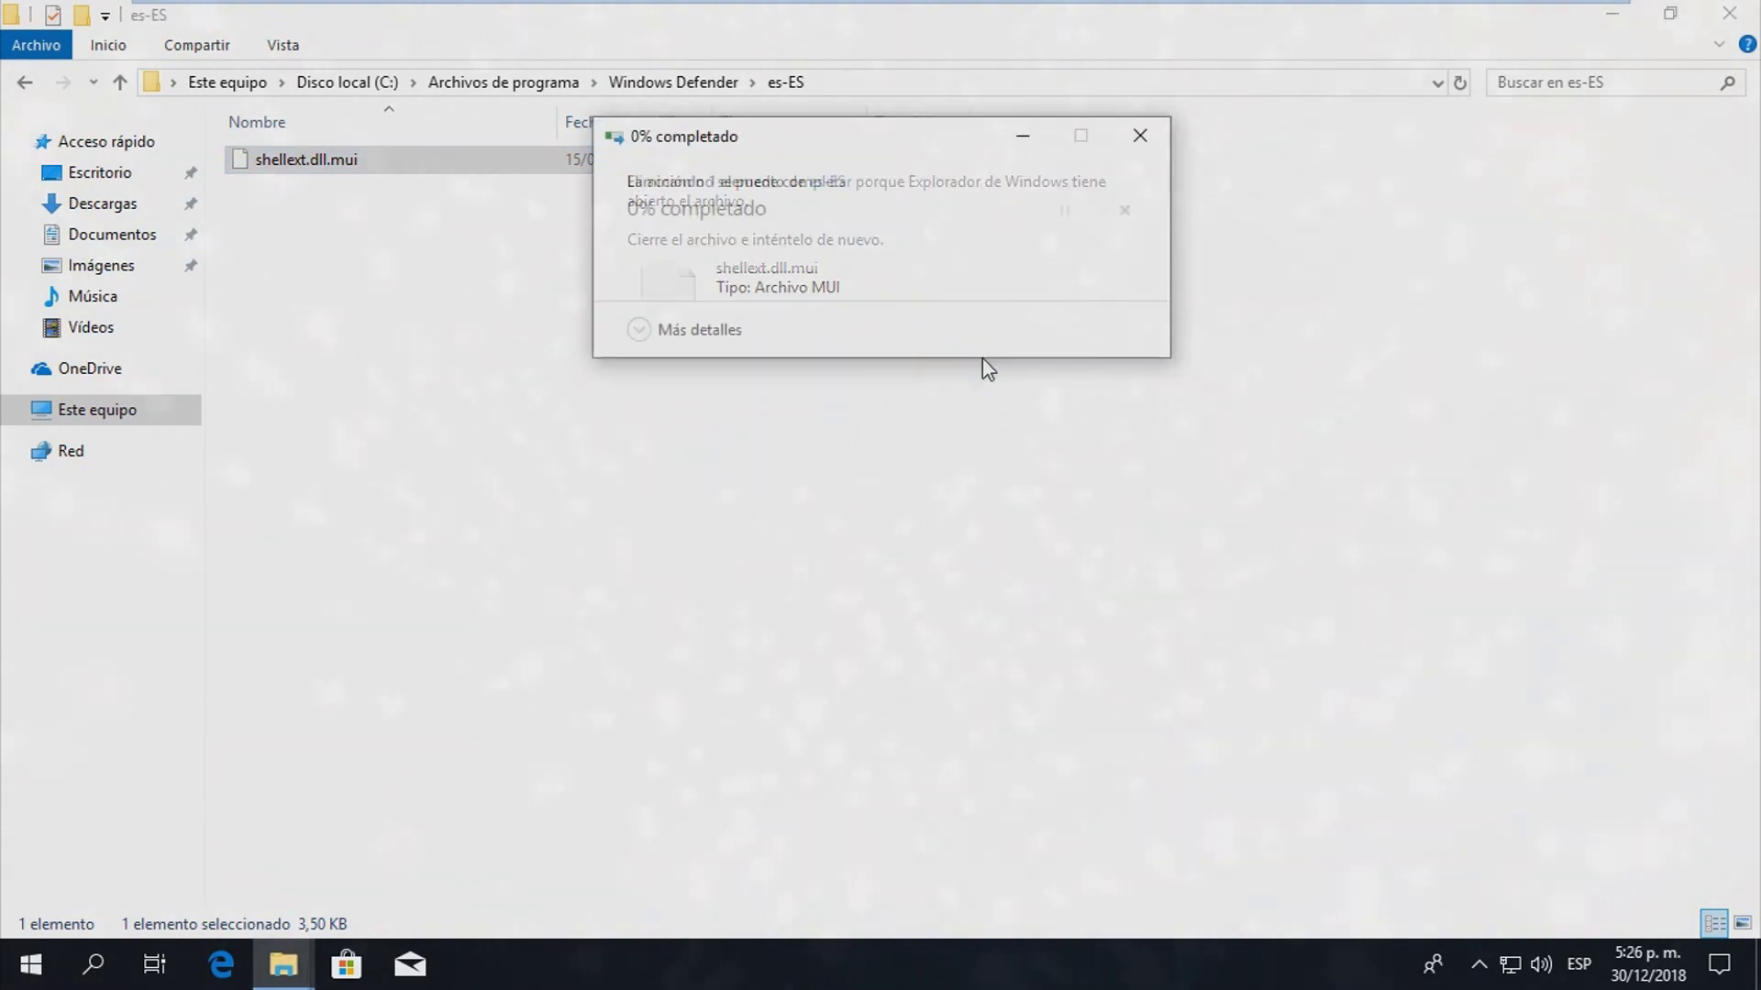
{"action": "left_click", "coordinate": [1075, 368]}
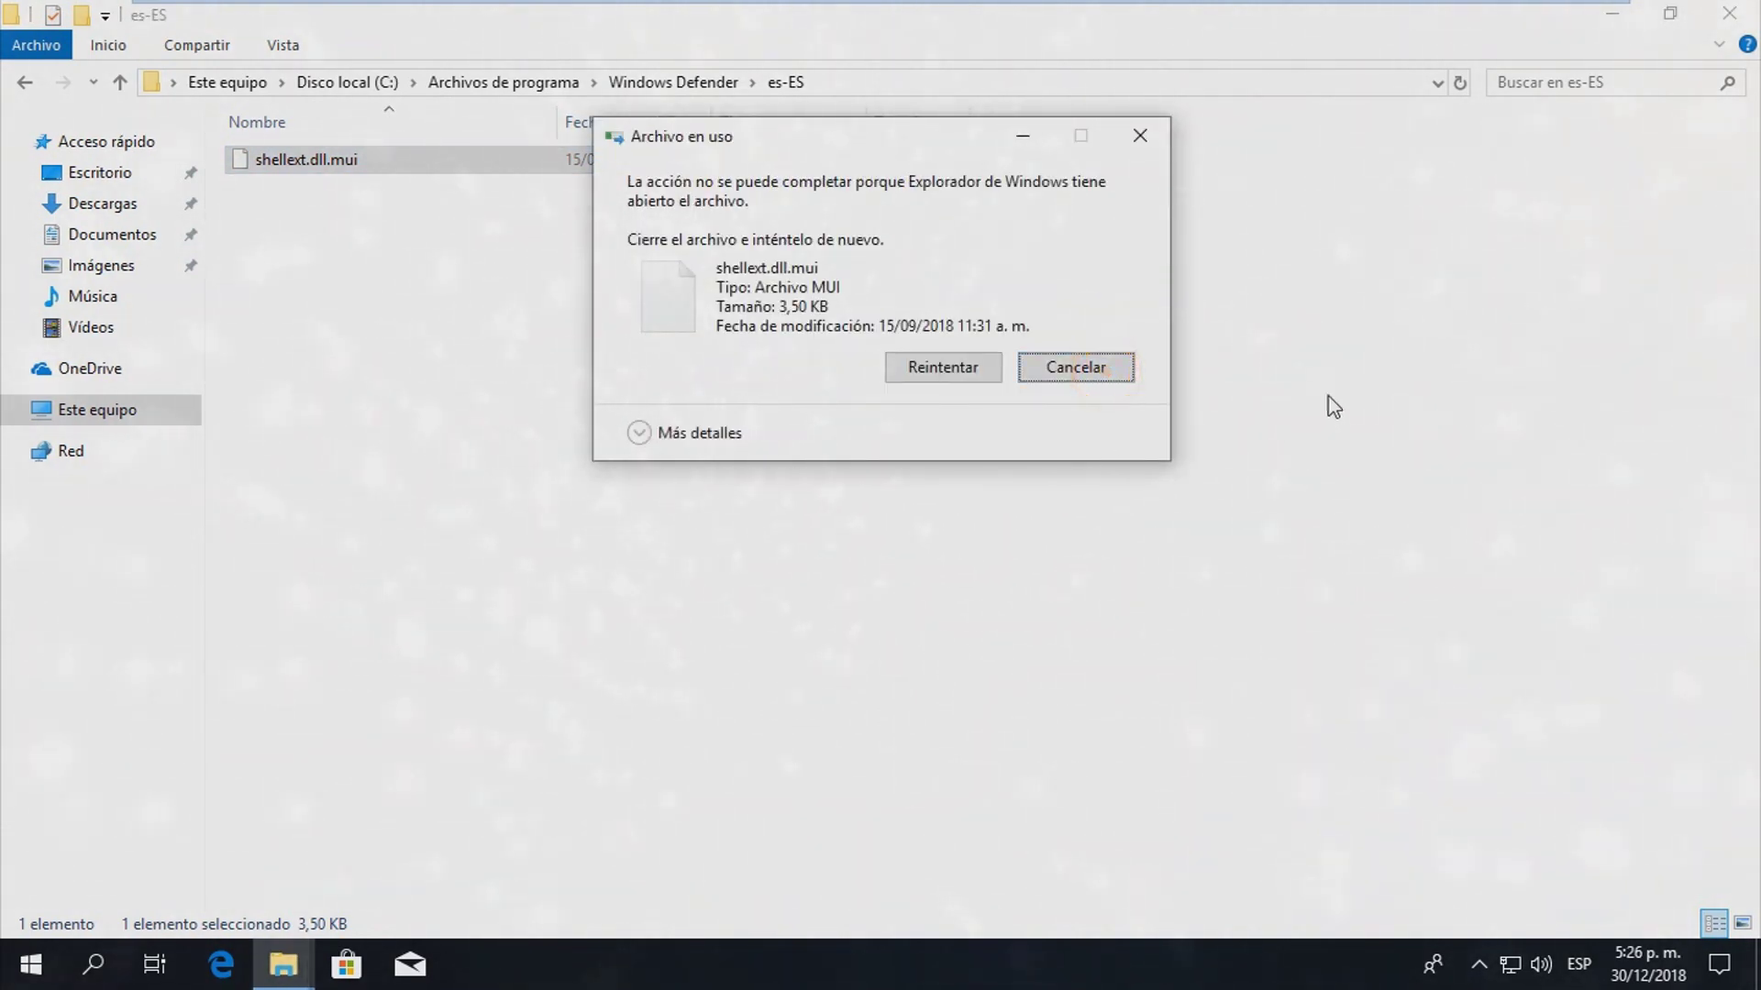
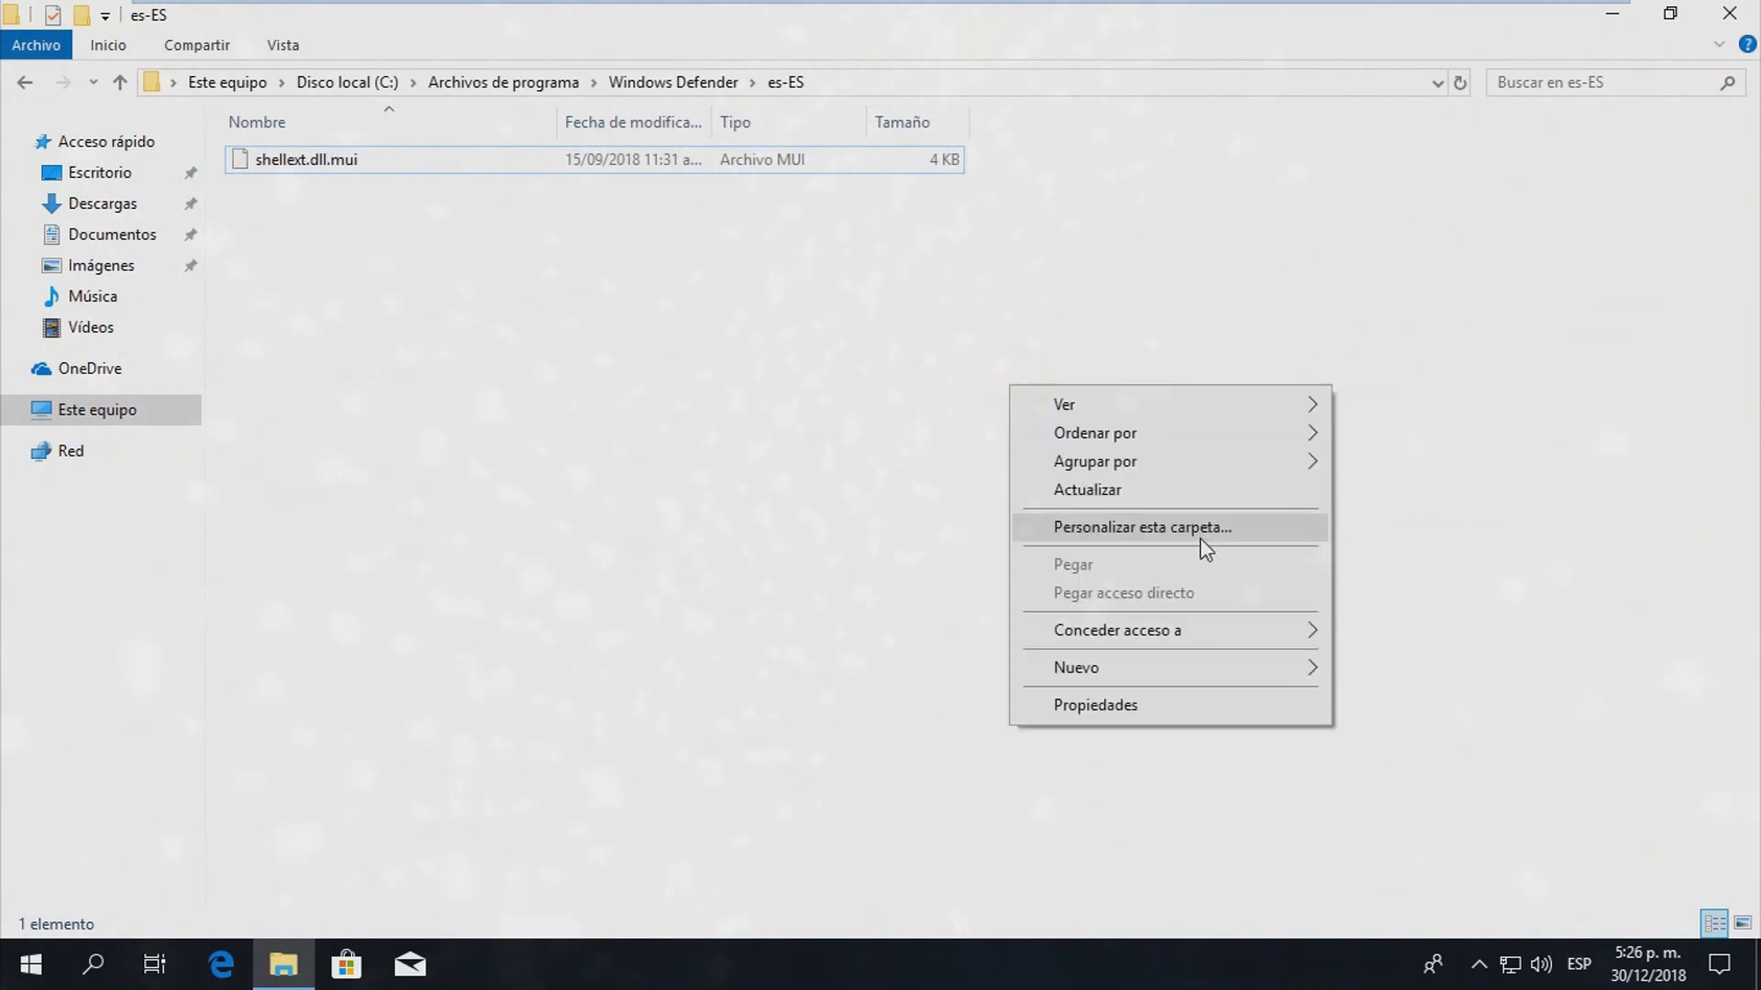
- Refresh the es-ES folder listing repeatedly and check the hidden notification-area items
{"action": "left_click", "coordinate": [1183, 490]}
{"action": "right_click", "coordinate": [1044, 431]}
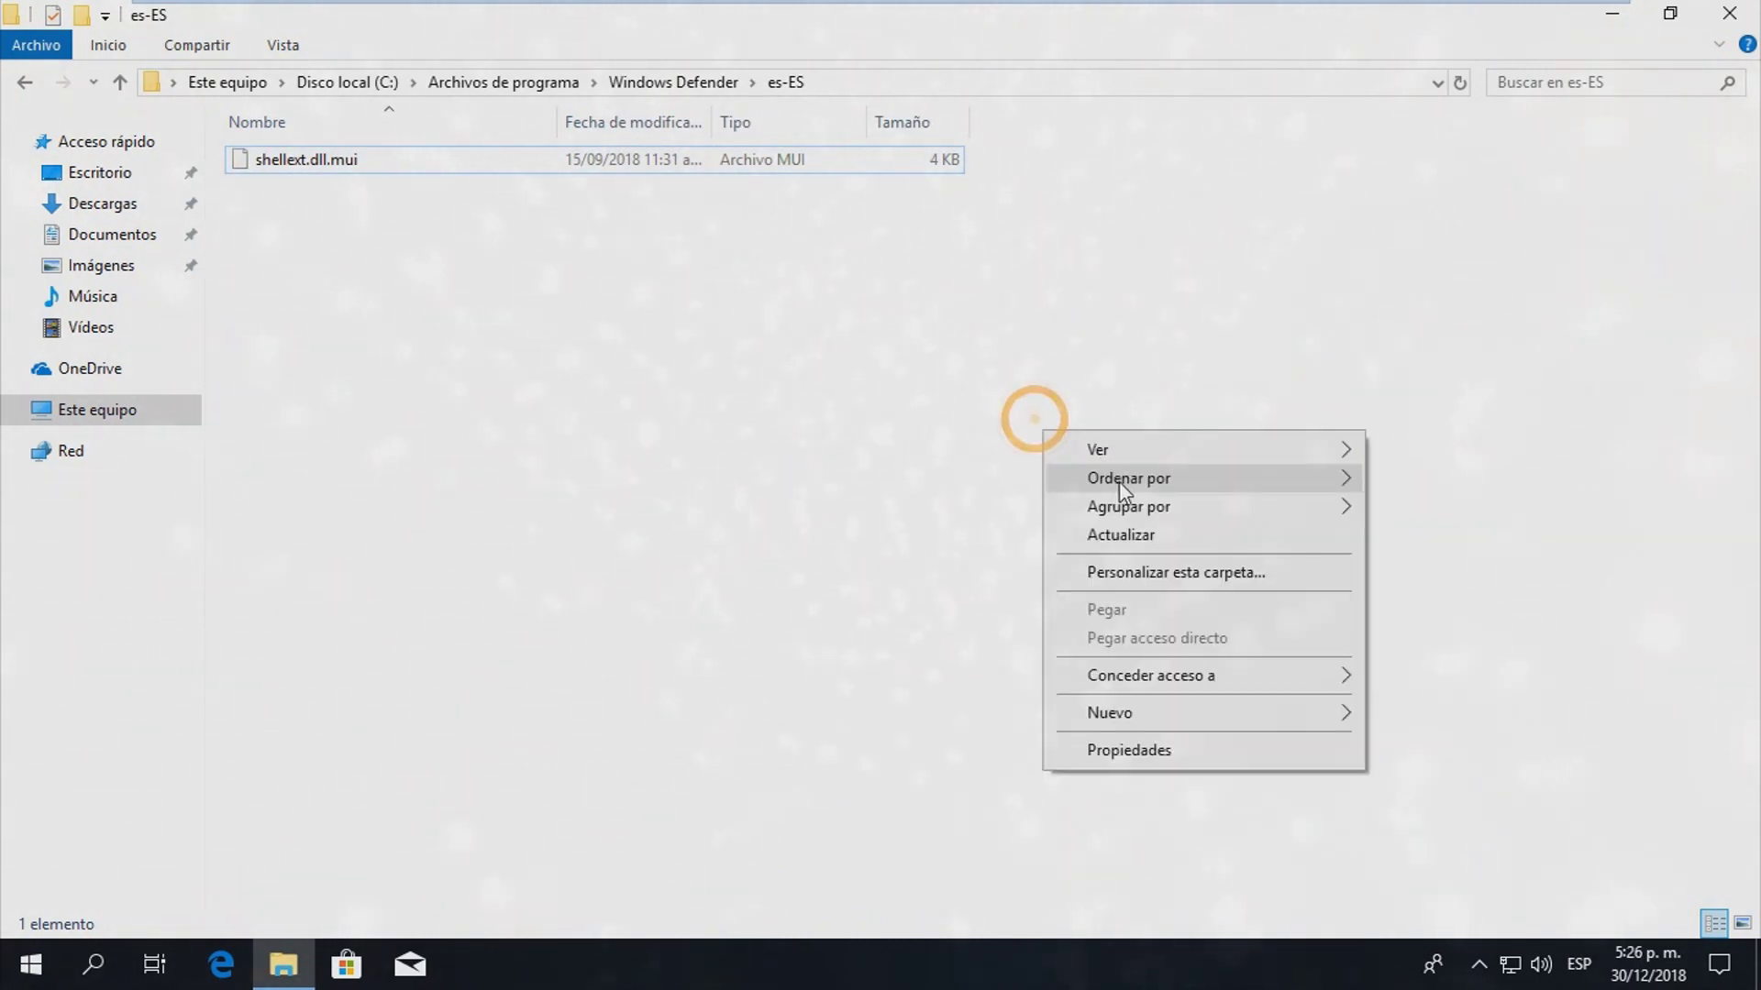
{"action": "left_click", "coordinate": [1164, 537]}
{"action": "left_click", "coordinate": [1478, 964]}
{"action": "left_click", "coordinate": [1188, 706]}
{"action": "right_click", "coordinate": [684, 313]}
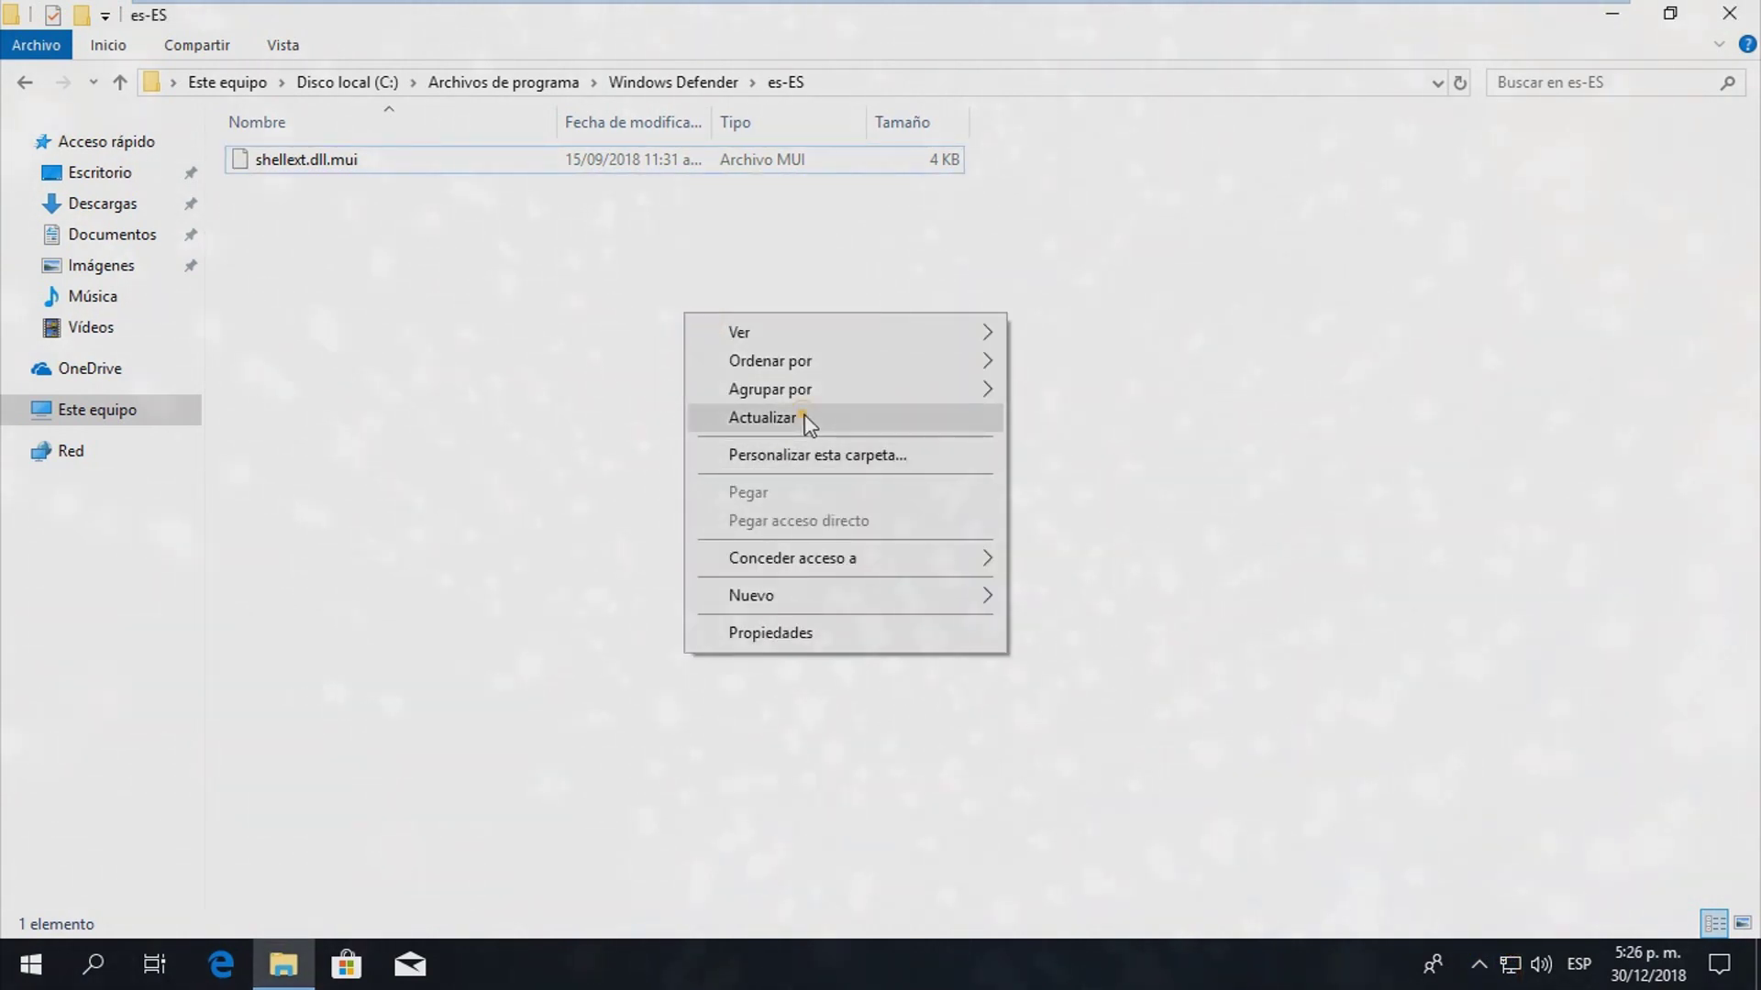
{"action": "left_click", "coordinate": [804, 420]}
- Open the Local Group Policy Editor by running gpedit.msc, maximize it, and widen its policy tree
{"action": "key", "text": "super+r"}
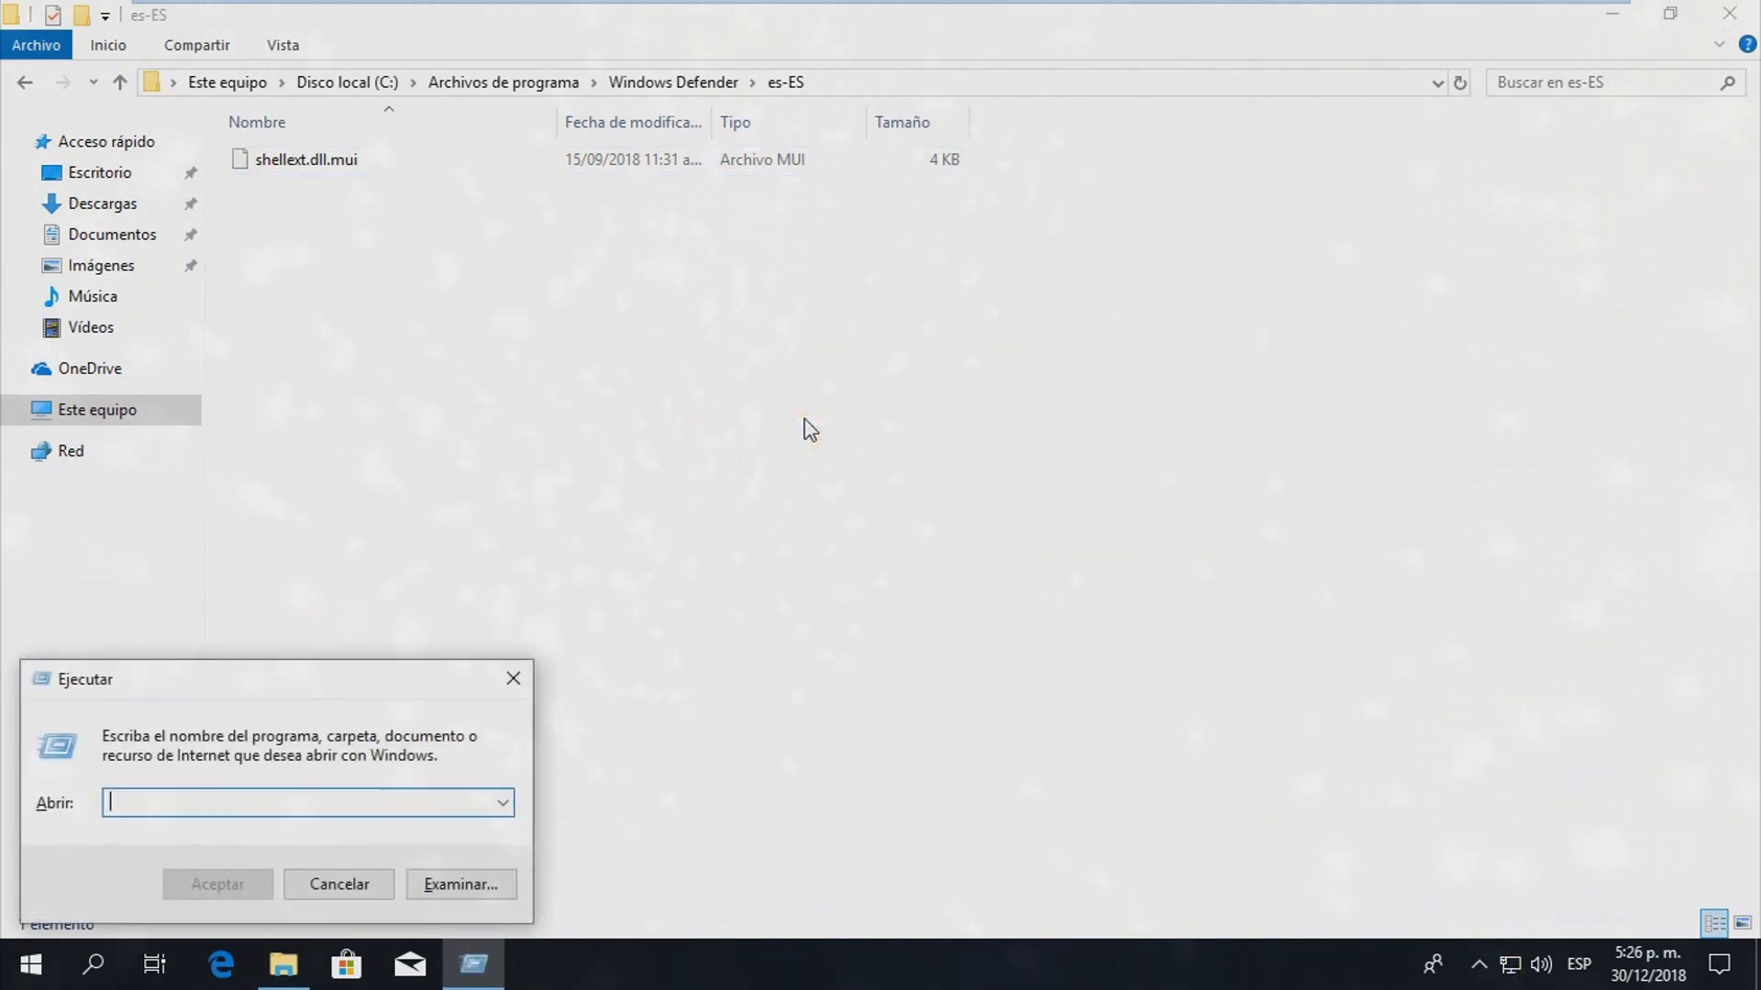
{"action": "type", "text": "gped"}
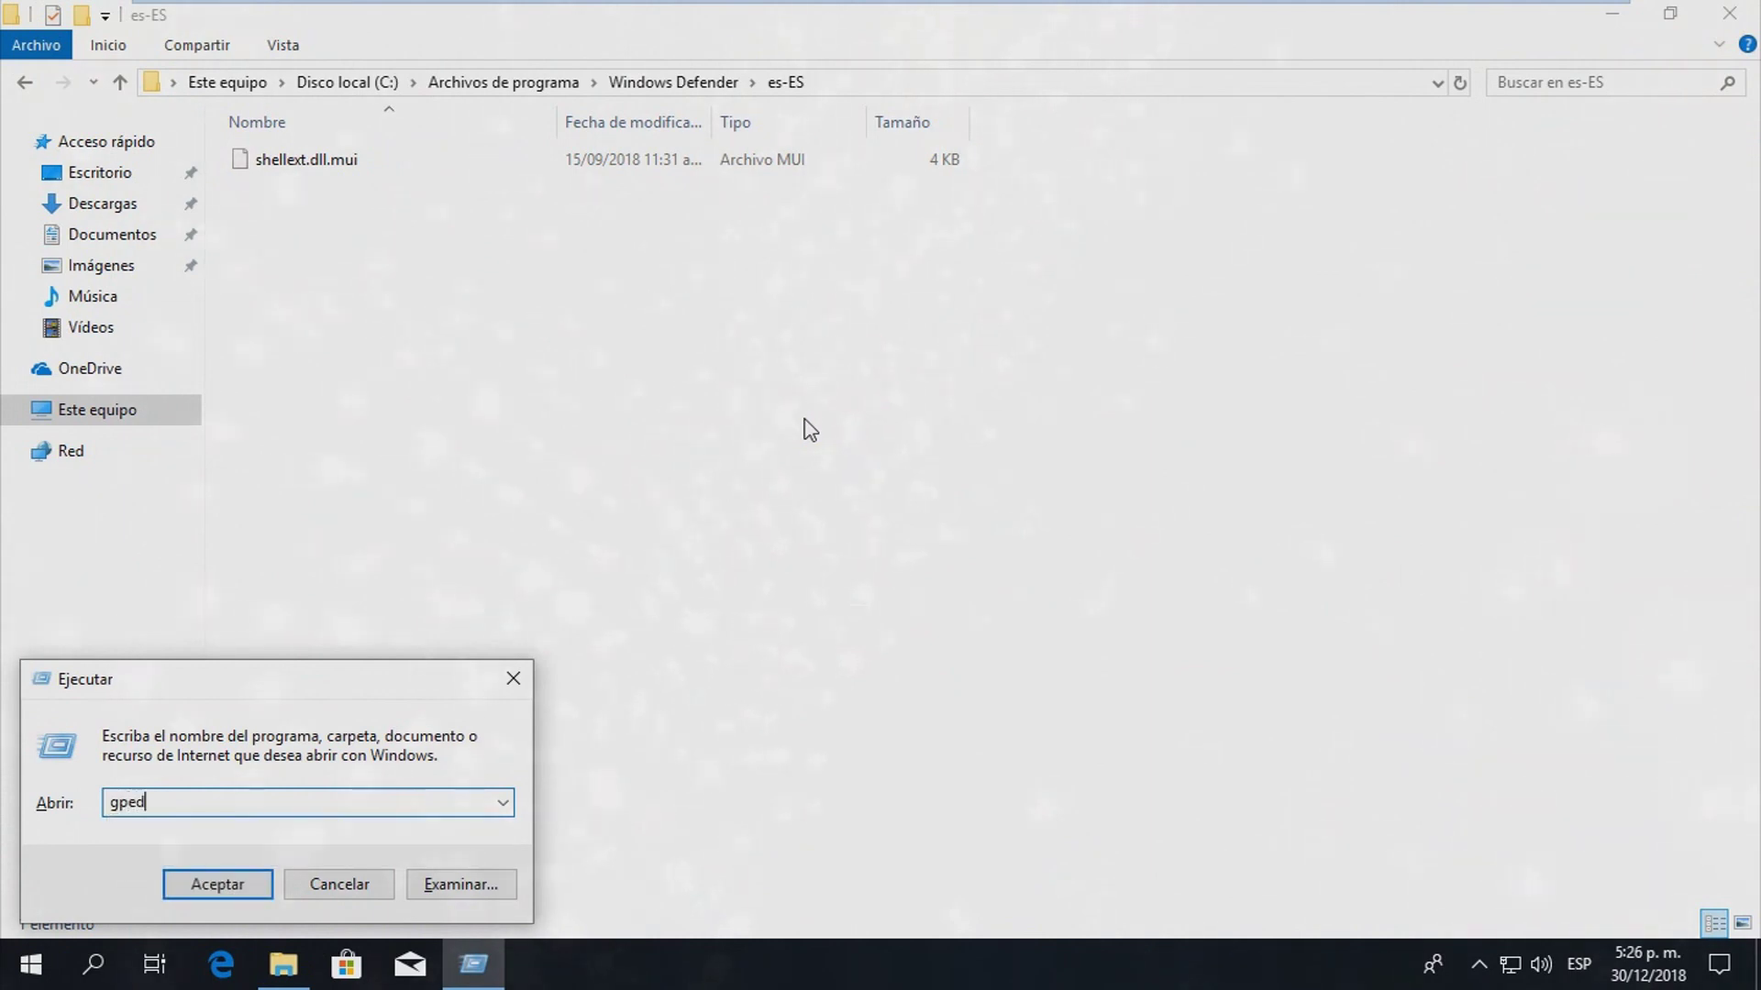
{"action": "type", "text": "it.msc"}
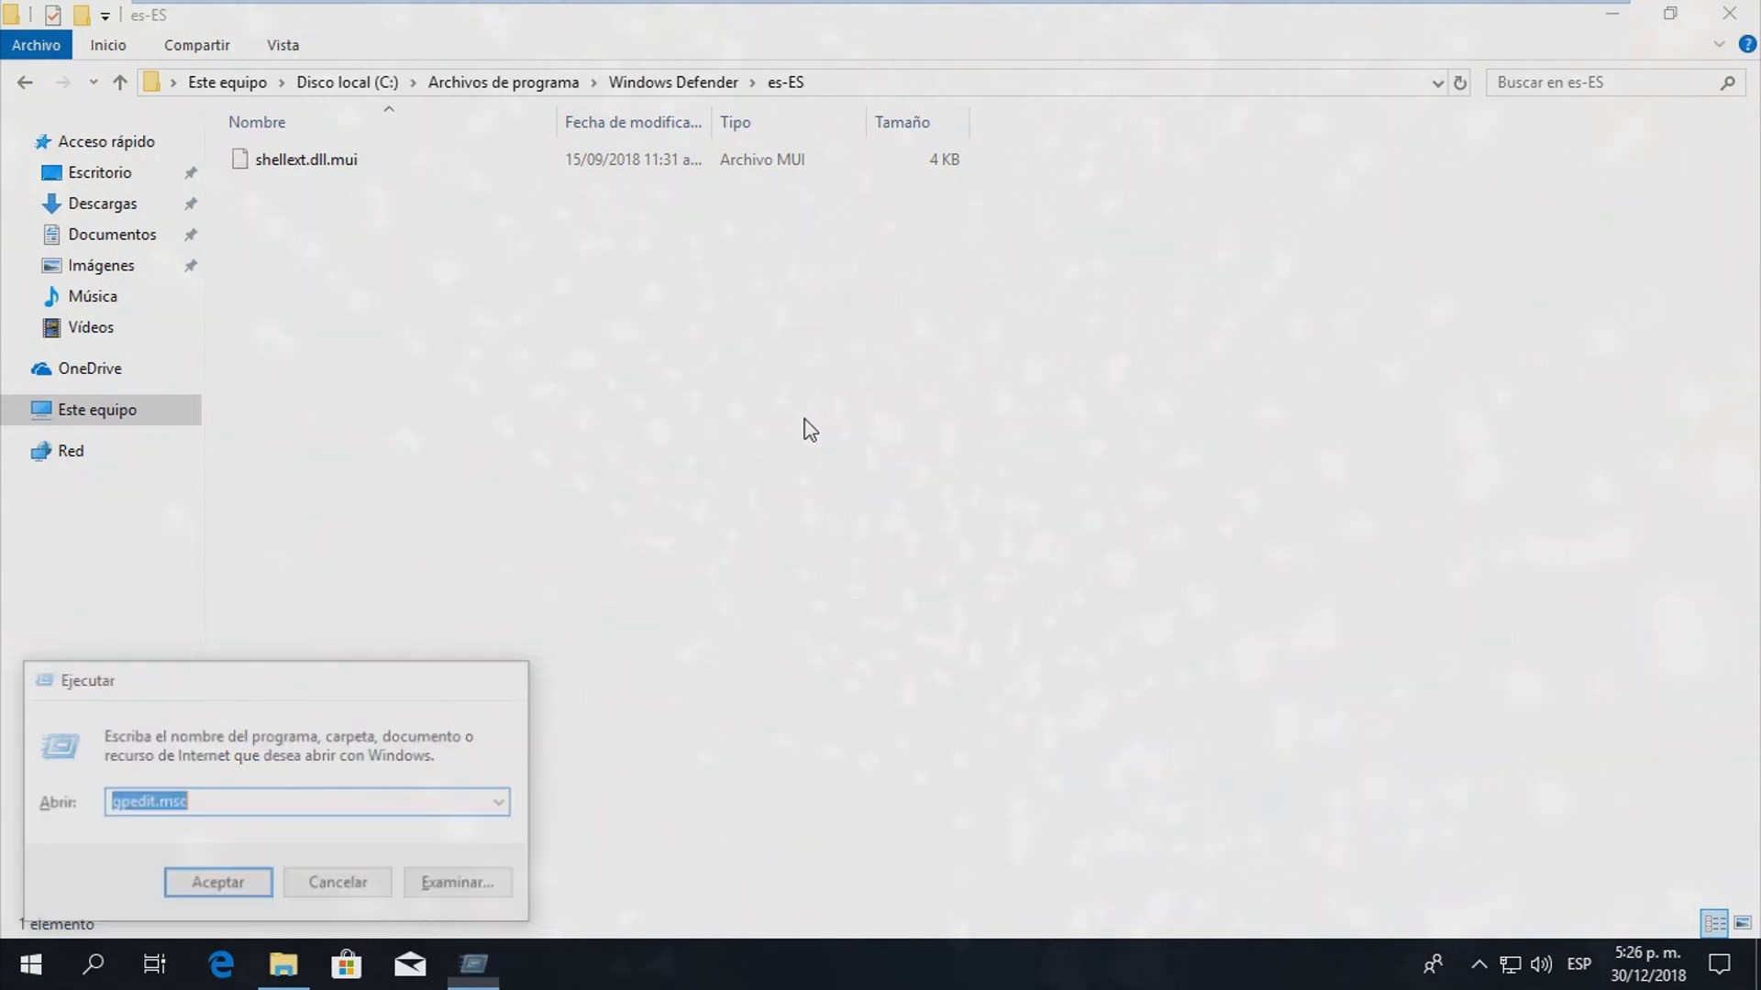
{"action": "key", "text": "Return"}
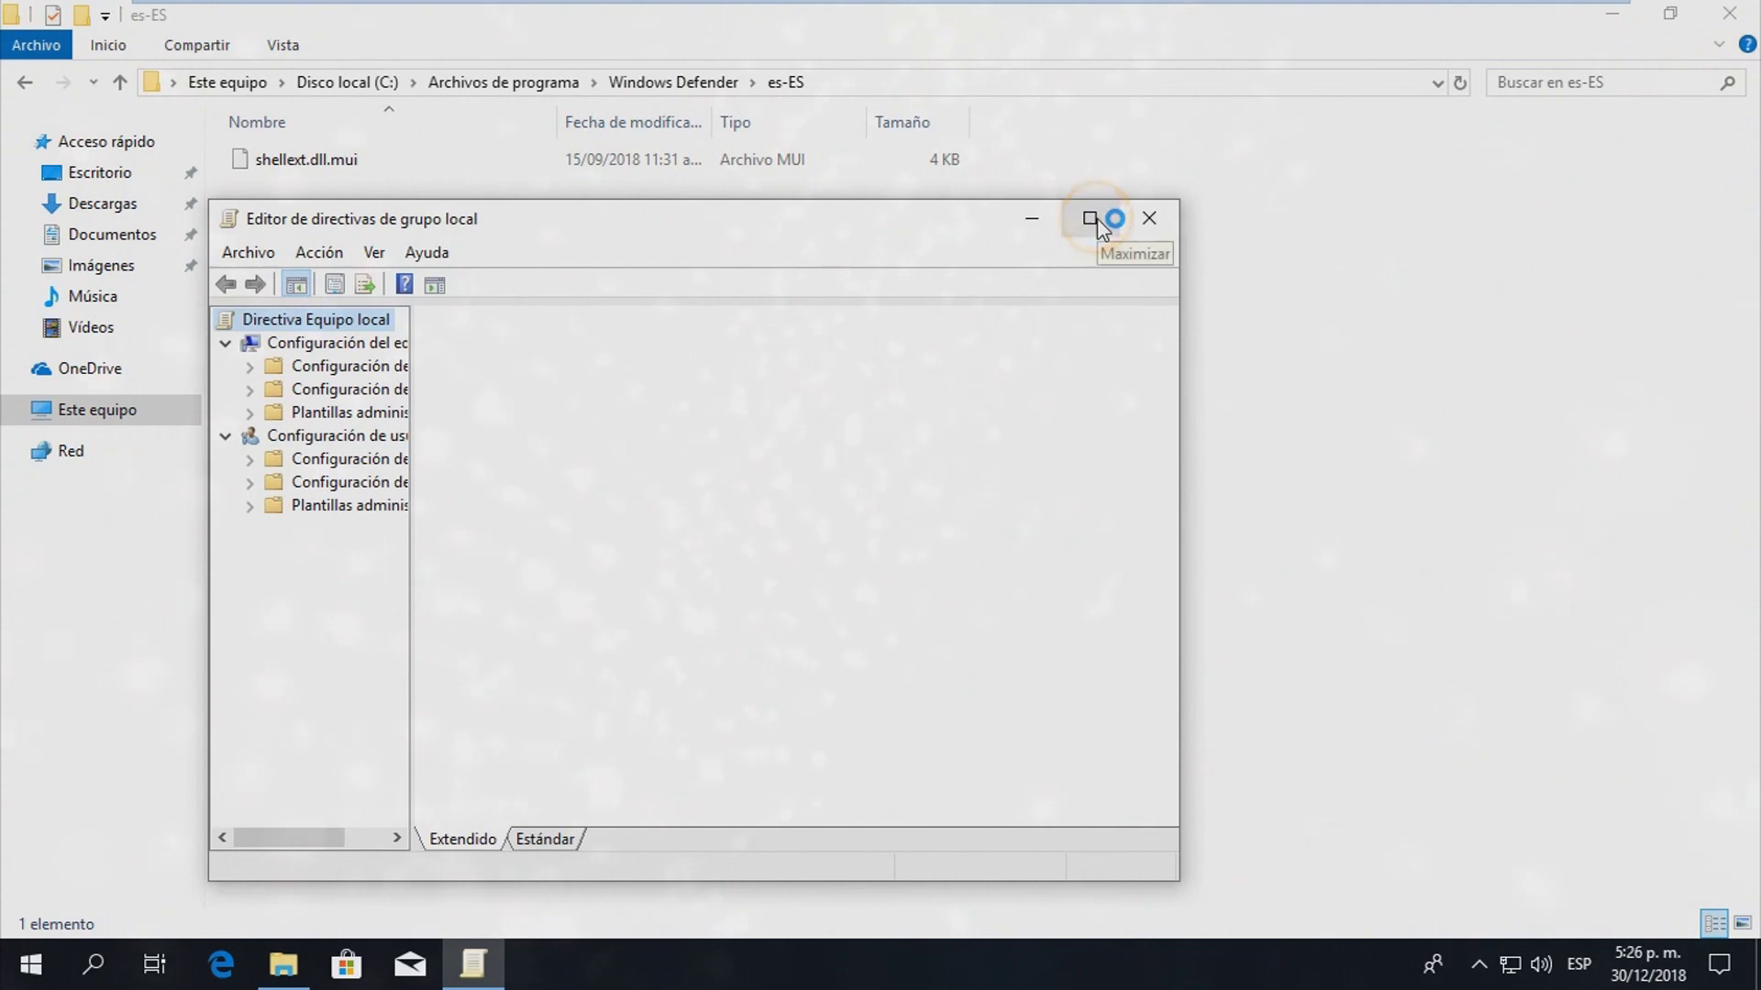
{"action": "key", "text": "super+Up"}
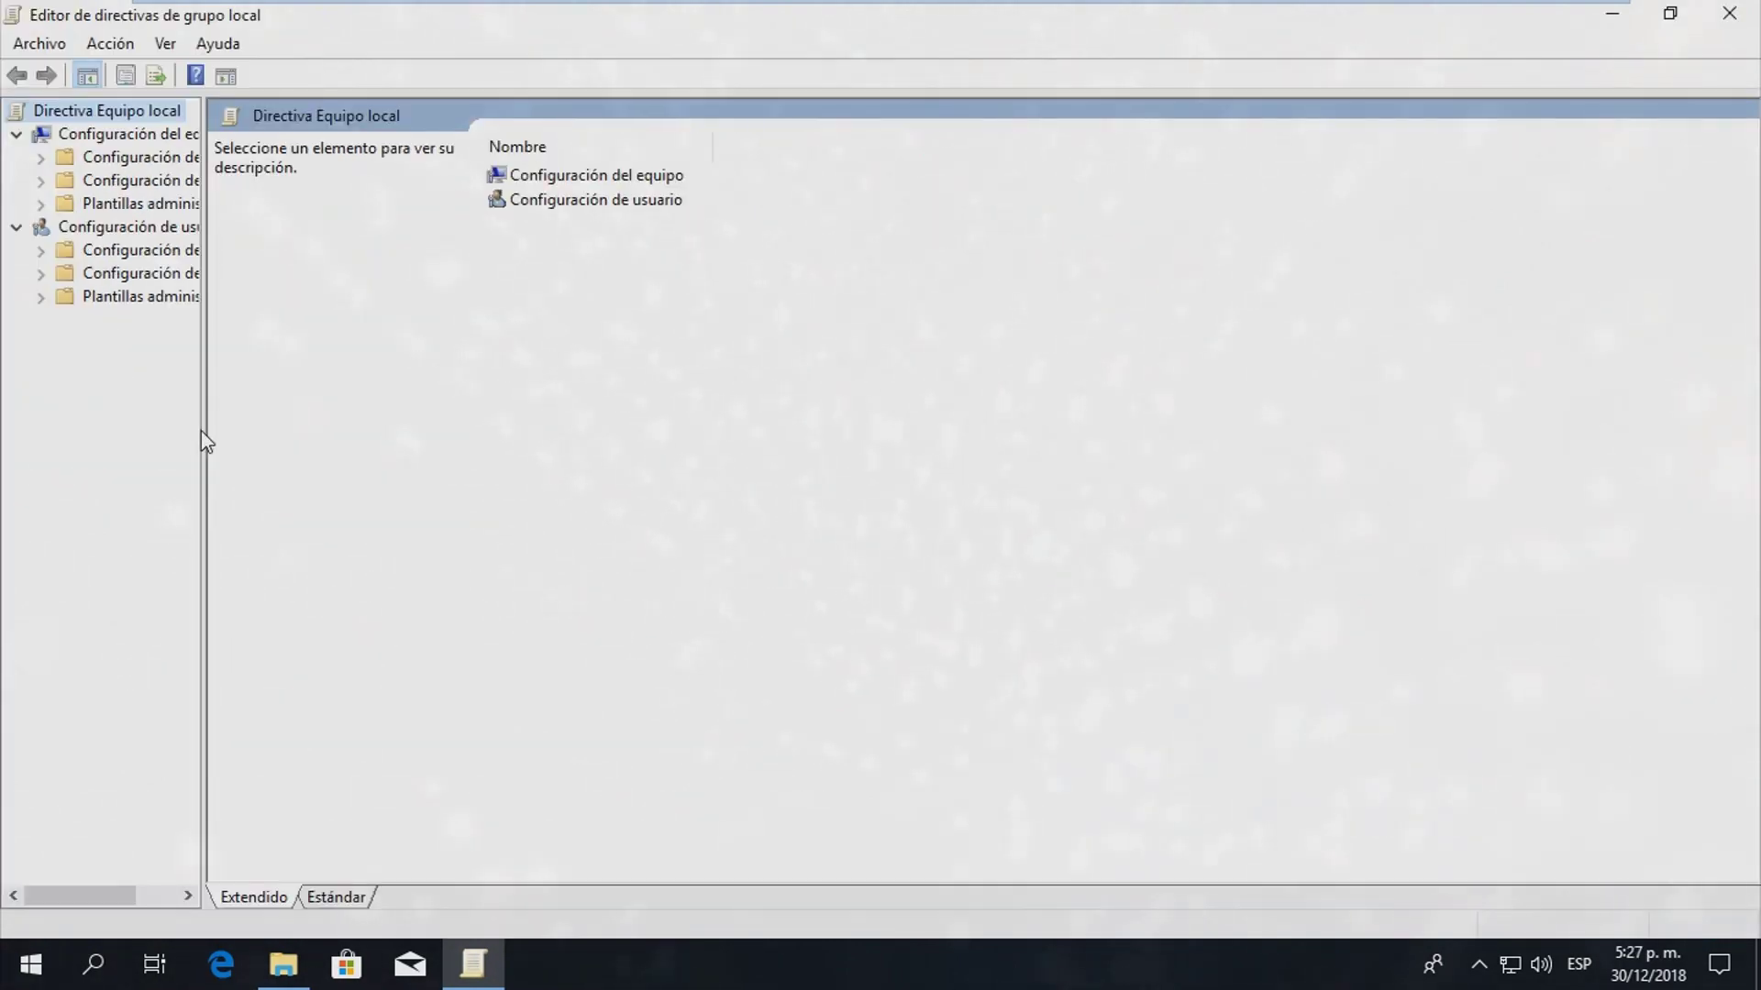
{"action": "left_click_drag", "start_coordinate": [201, 437], "coordinate": [336, 436]}
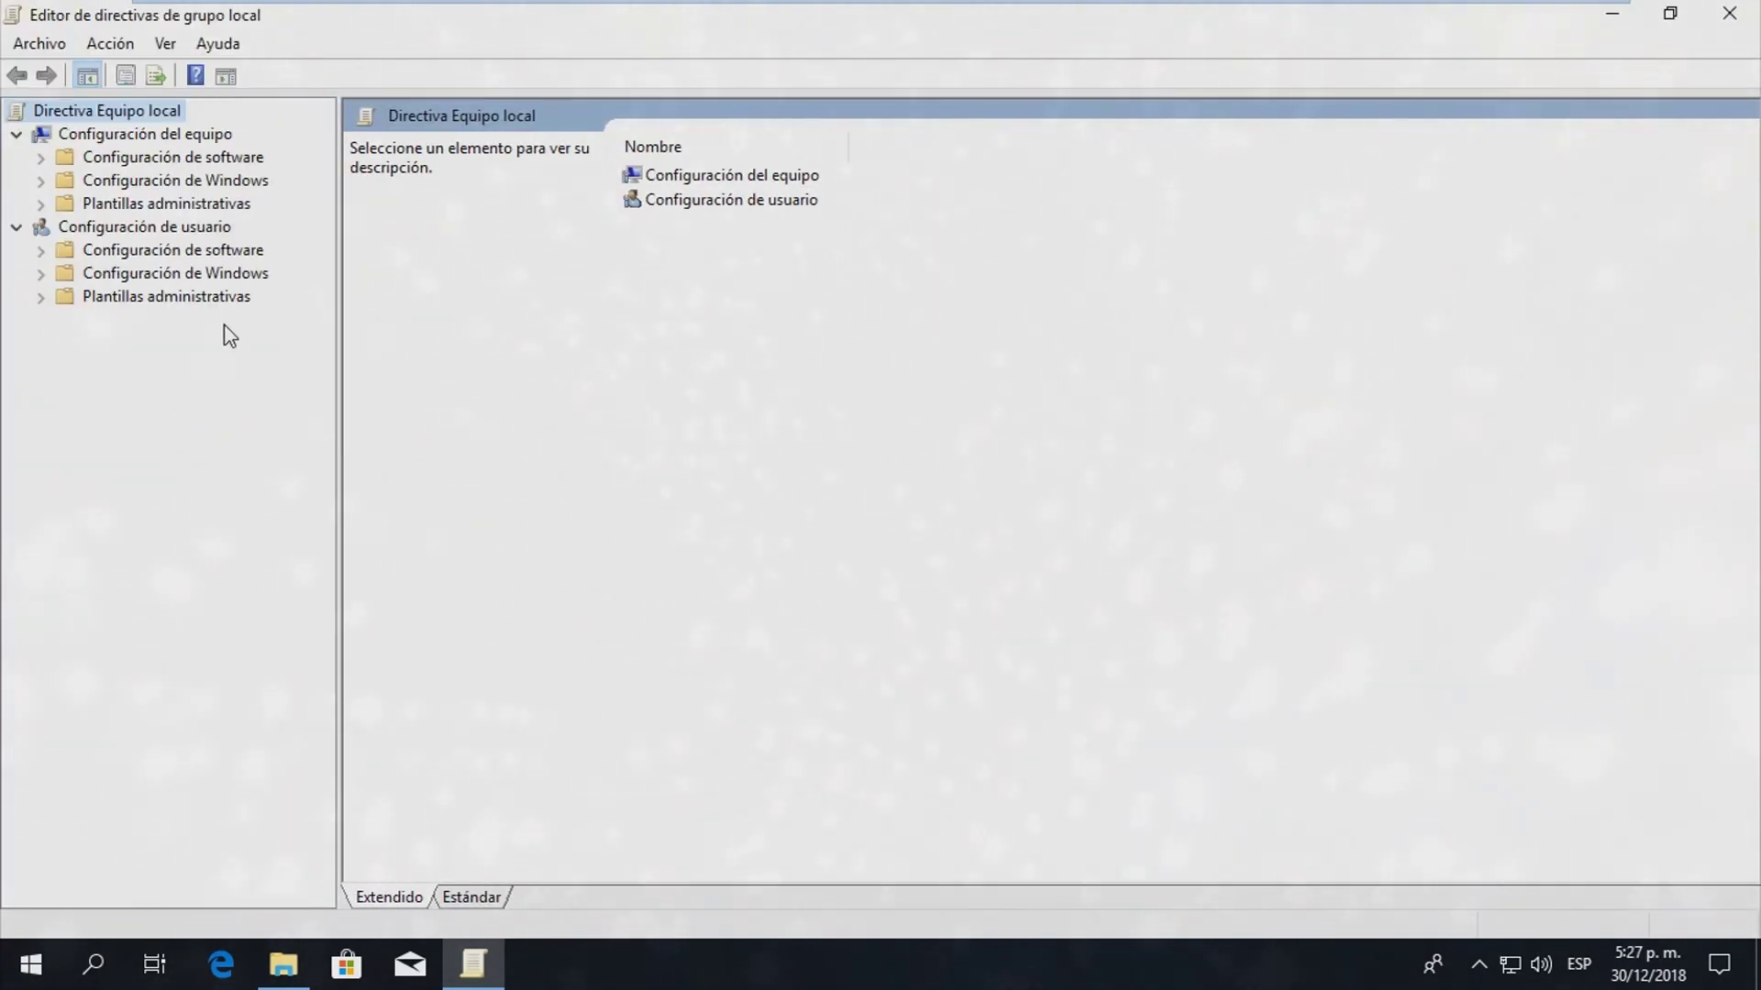
- Under the computer configuration's Plantillas administrativas, expand Componentes de Windows and show the Antivirus de Windows Defender policies
{"action": "left_click", "coordinate": [156, 206]}
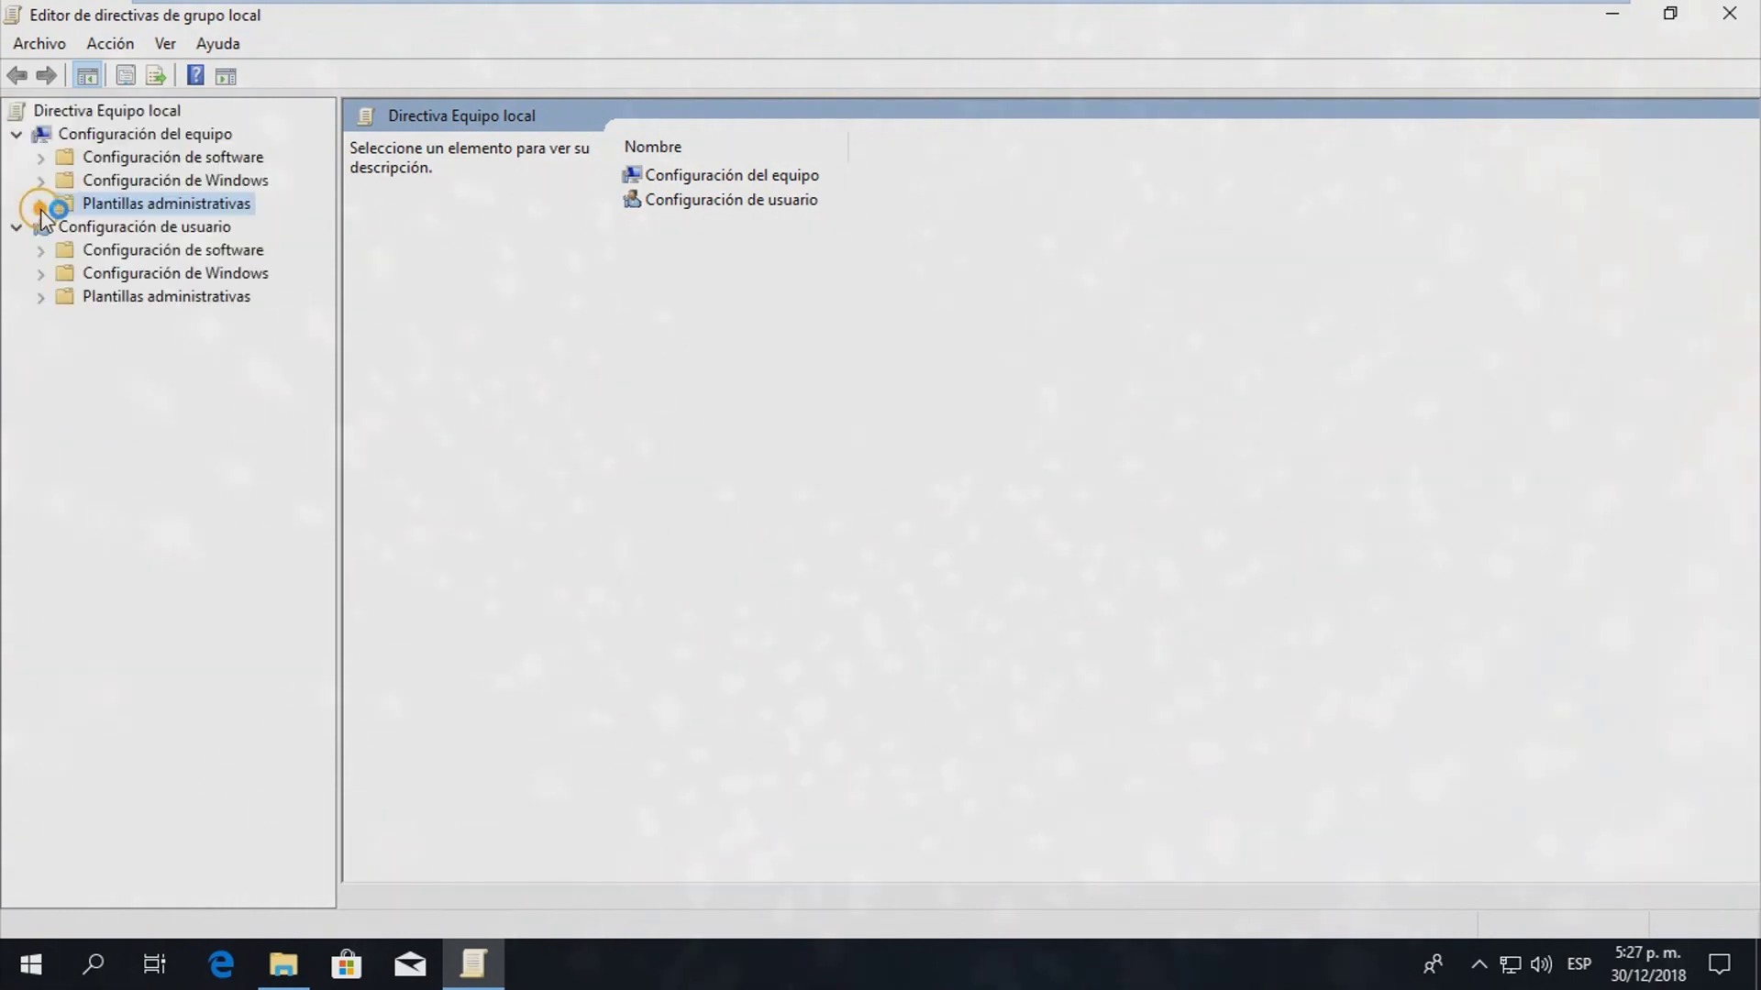
{"action": "left_click", "coordinate": [41, 205]}
{"action": "left_click", "coordinate": [128, 231]}
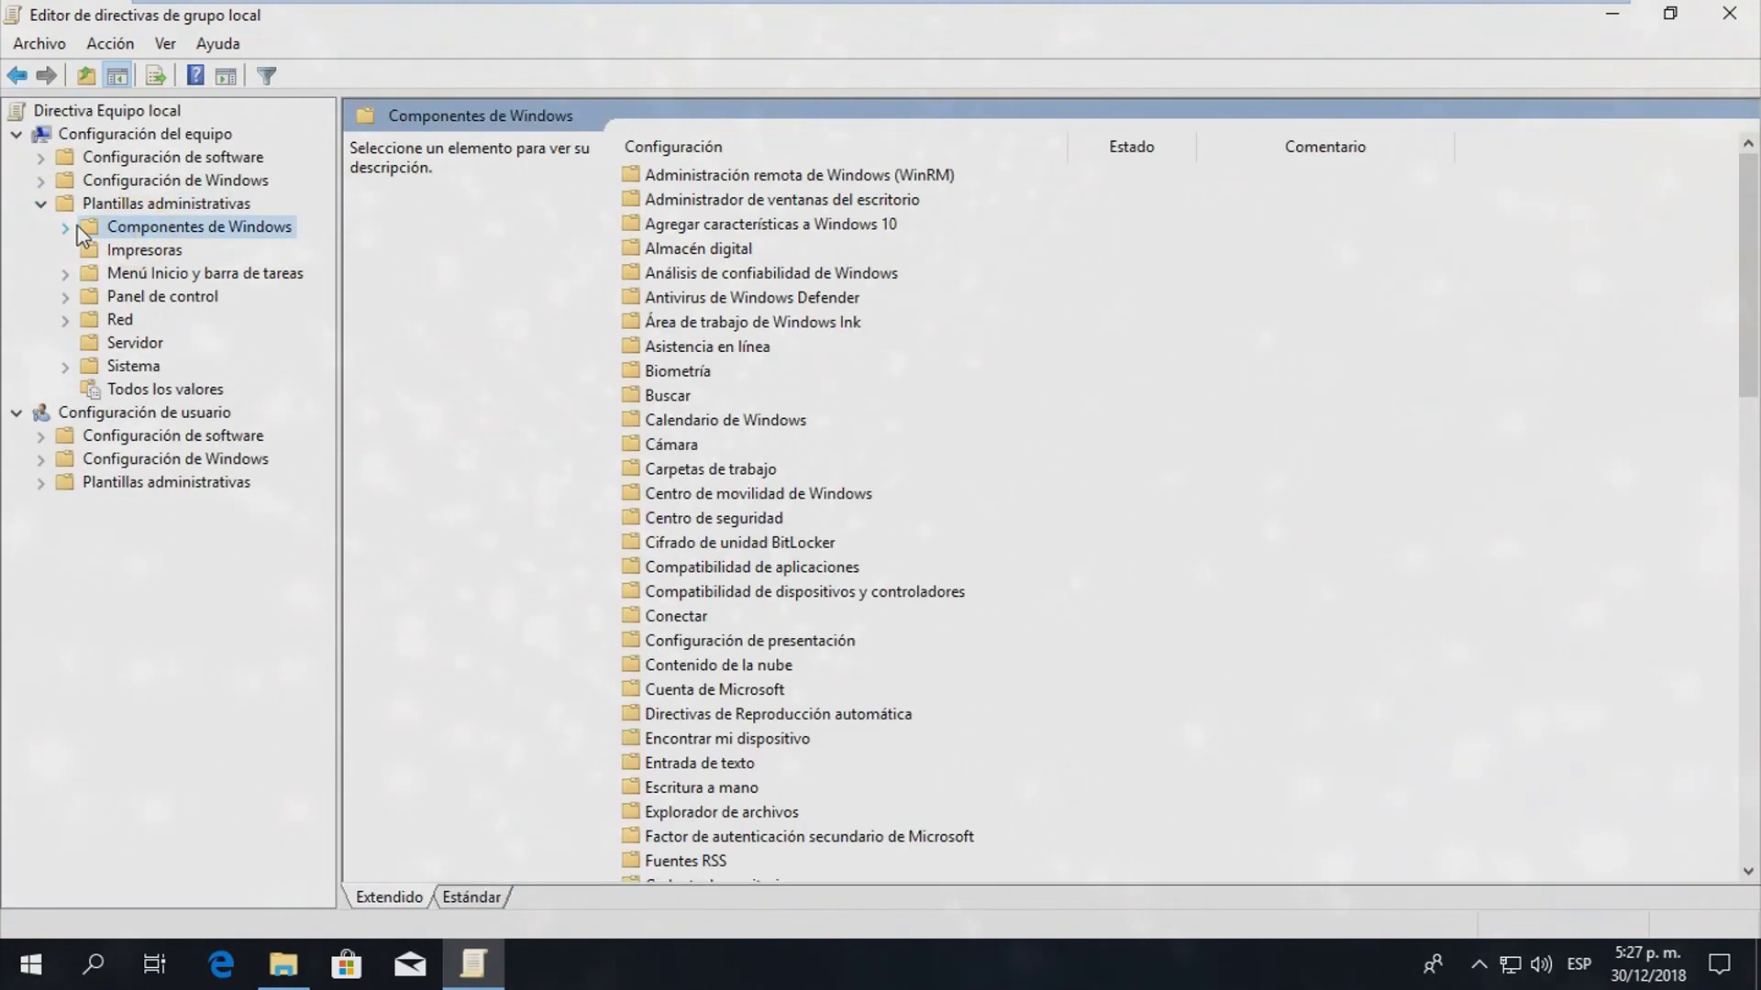
{"action": "left_click", "coordinate": [65, 226]}
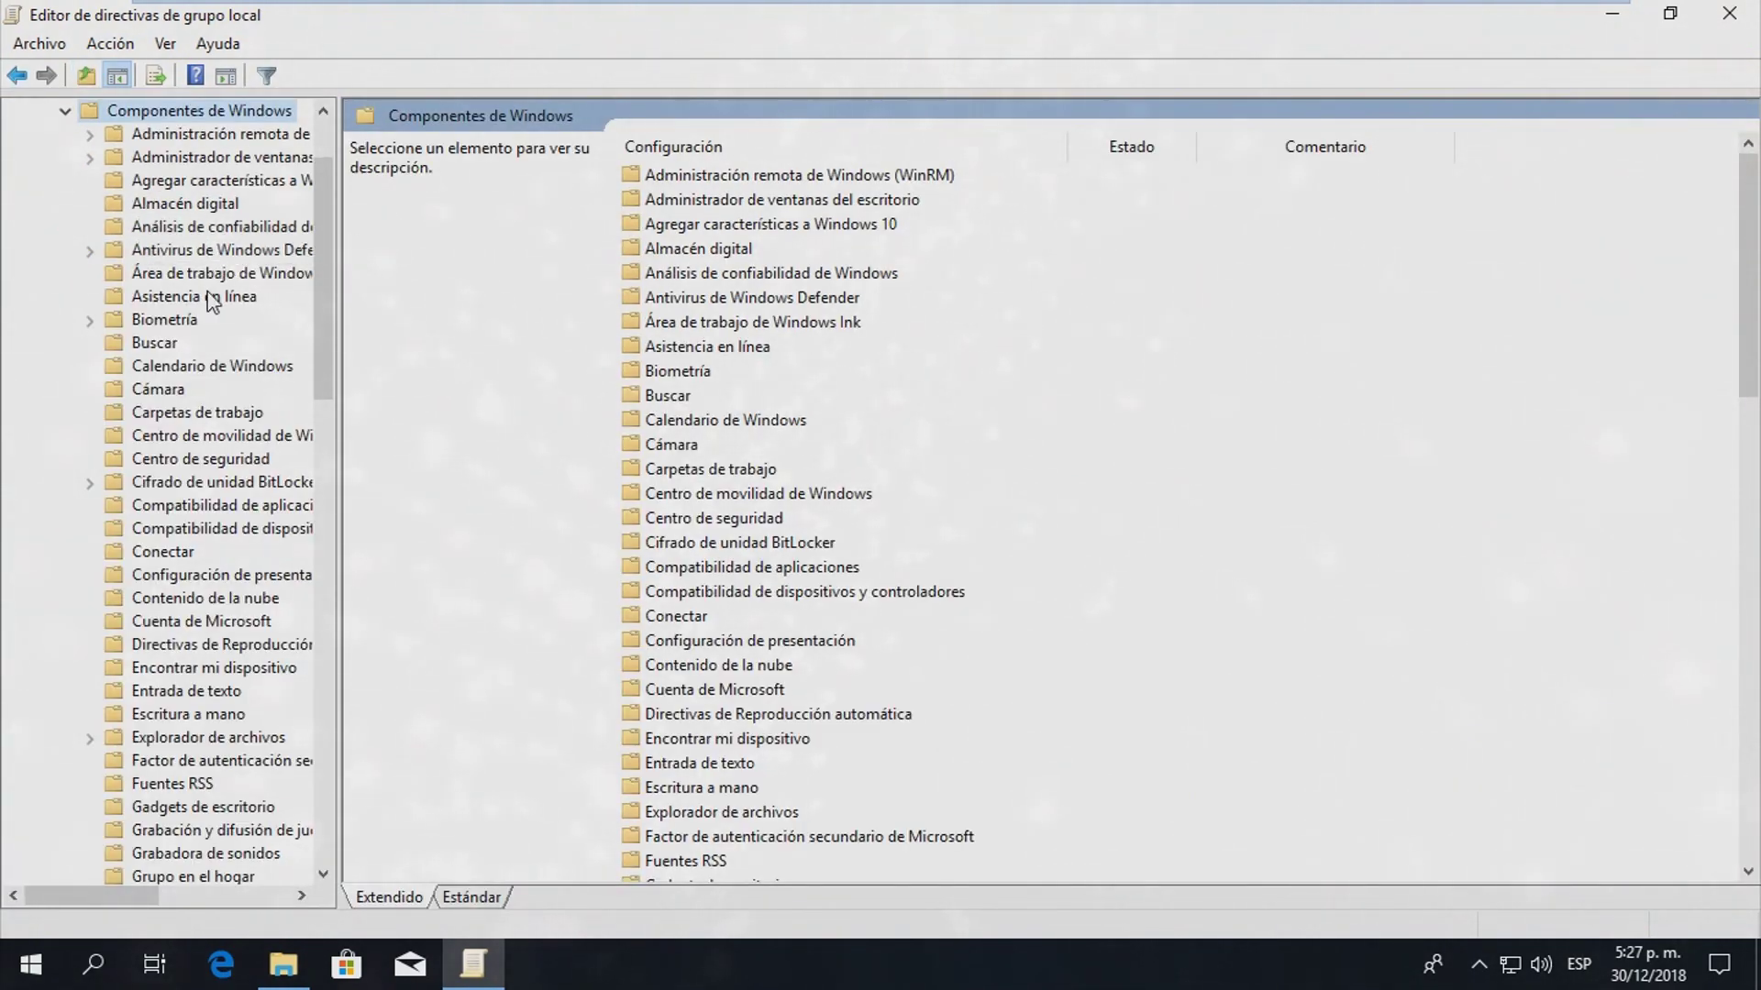
{"action": "left_click", "coordinate": [230, 259]}
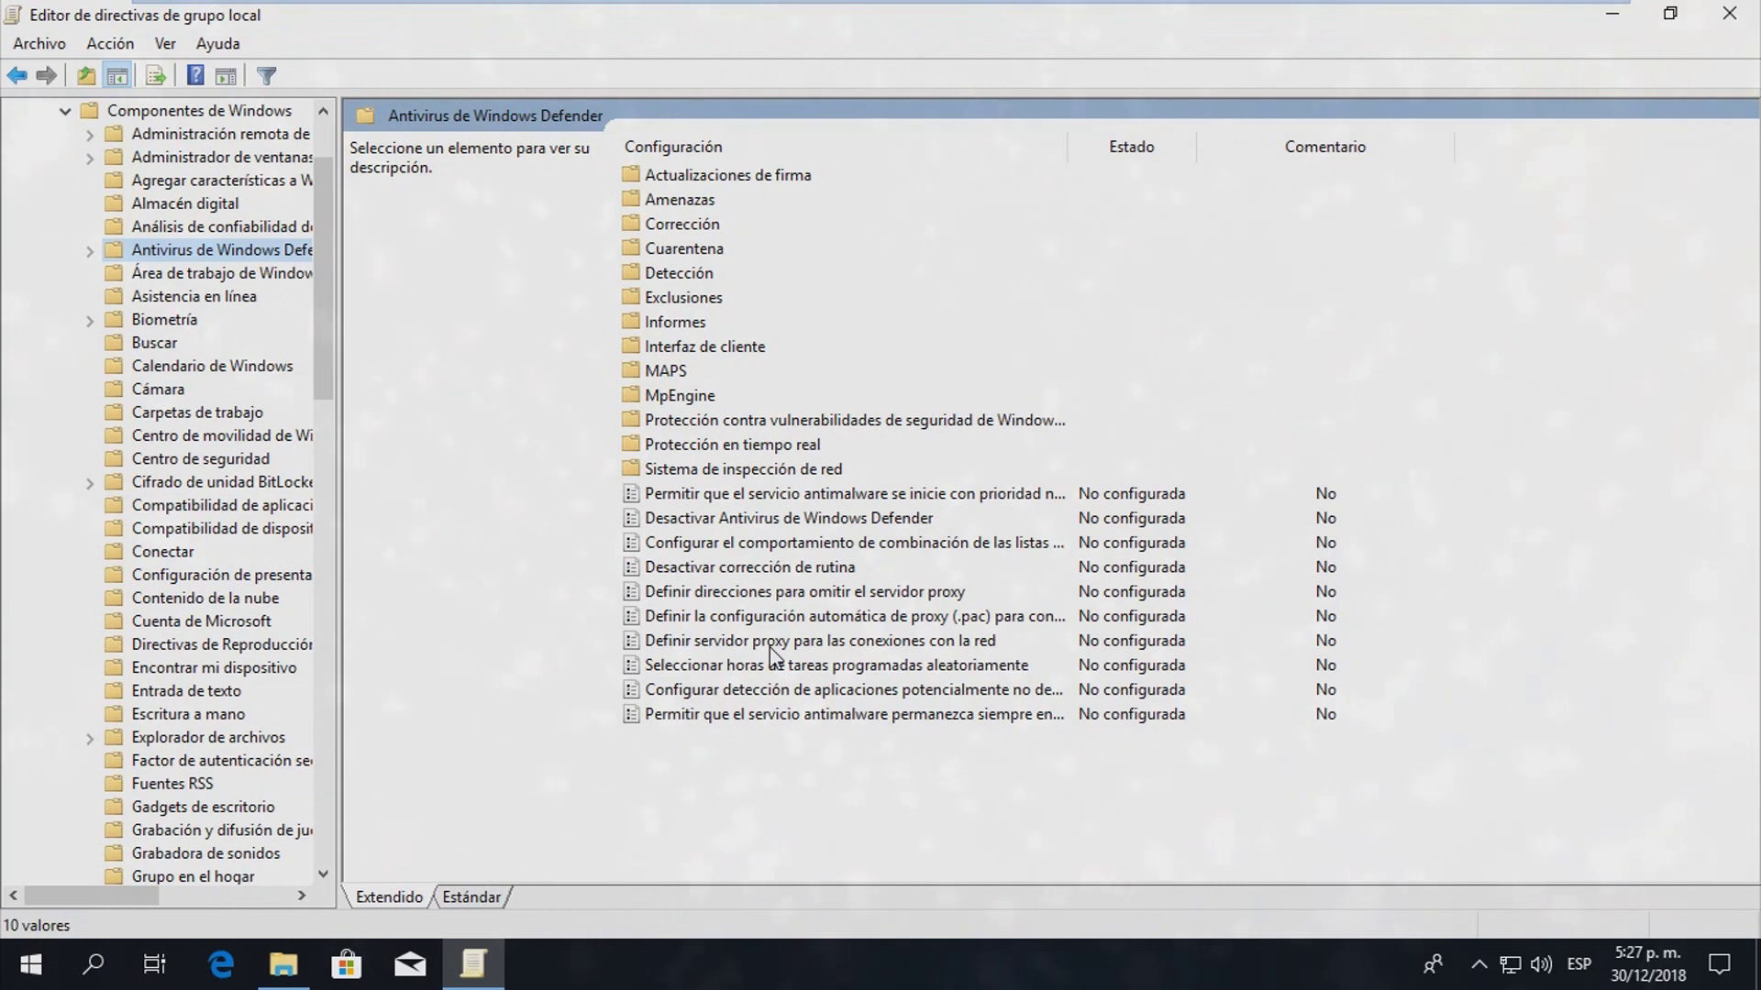
- Open the Desactivar Antivirus de Windows Defender policy for editing
{"action": "left_click", "coordinate": [745, 521]}
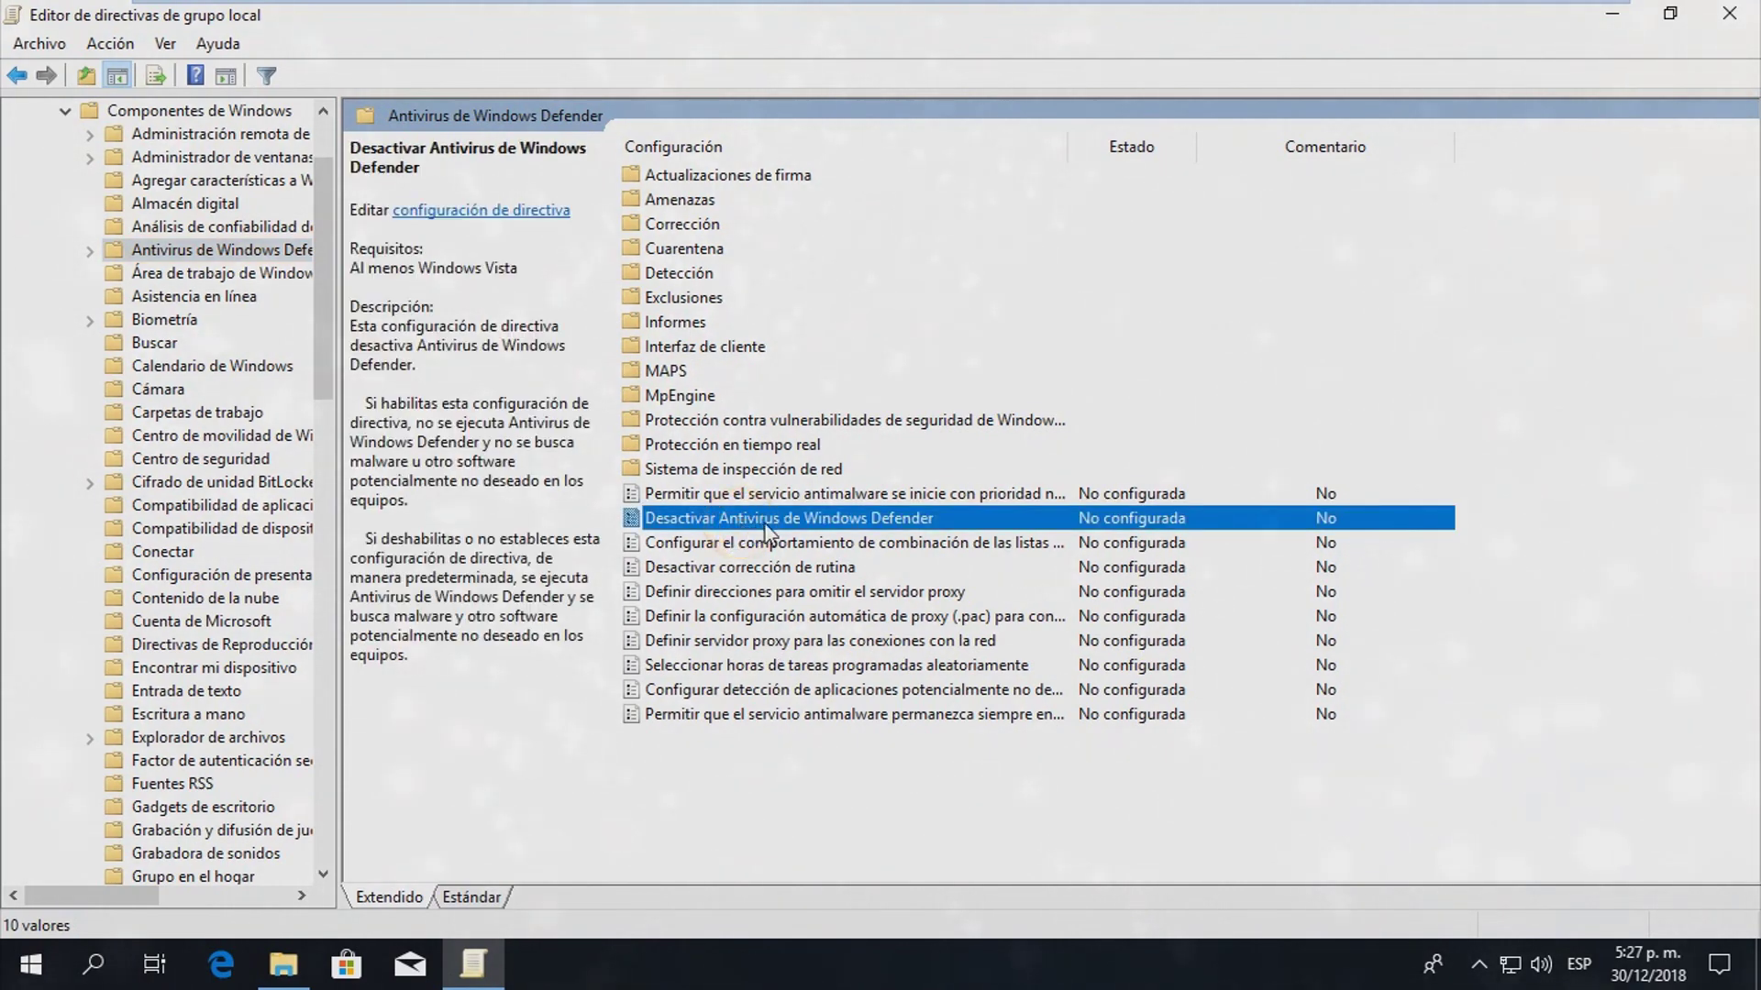
{"action": "right_click", "coordinate": [859, 532]}
{"action": "left_click", "coordinate": [924, 554]}
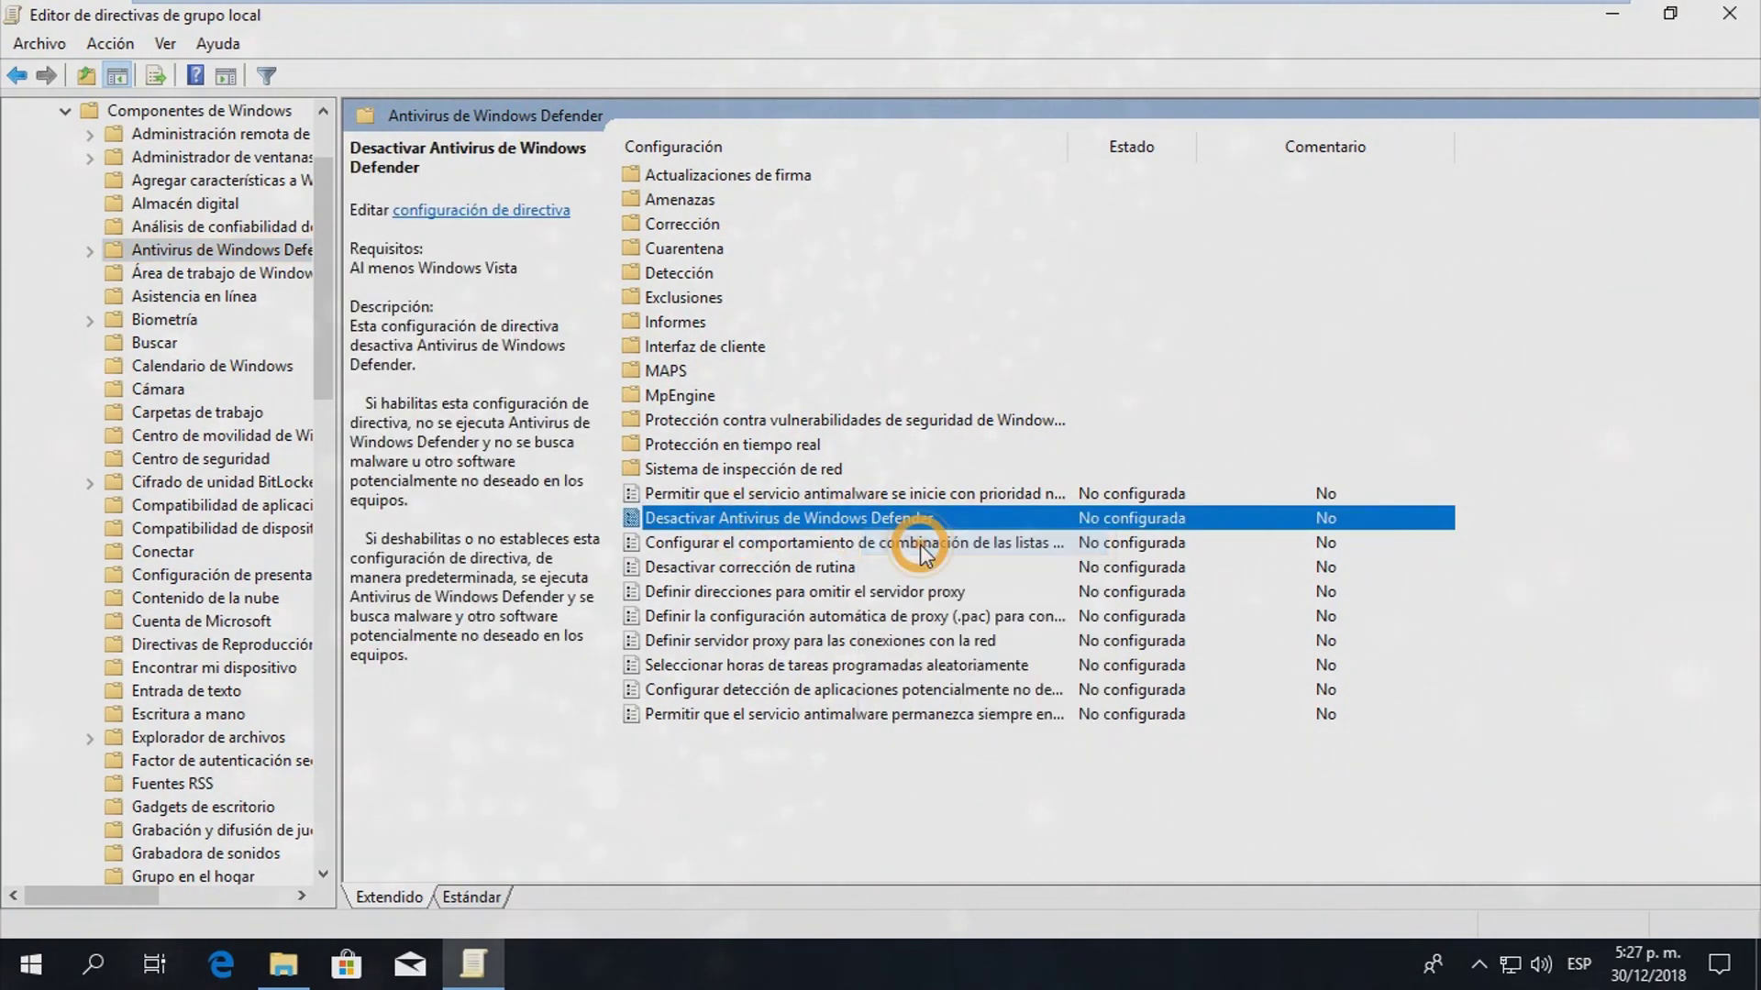
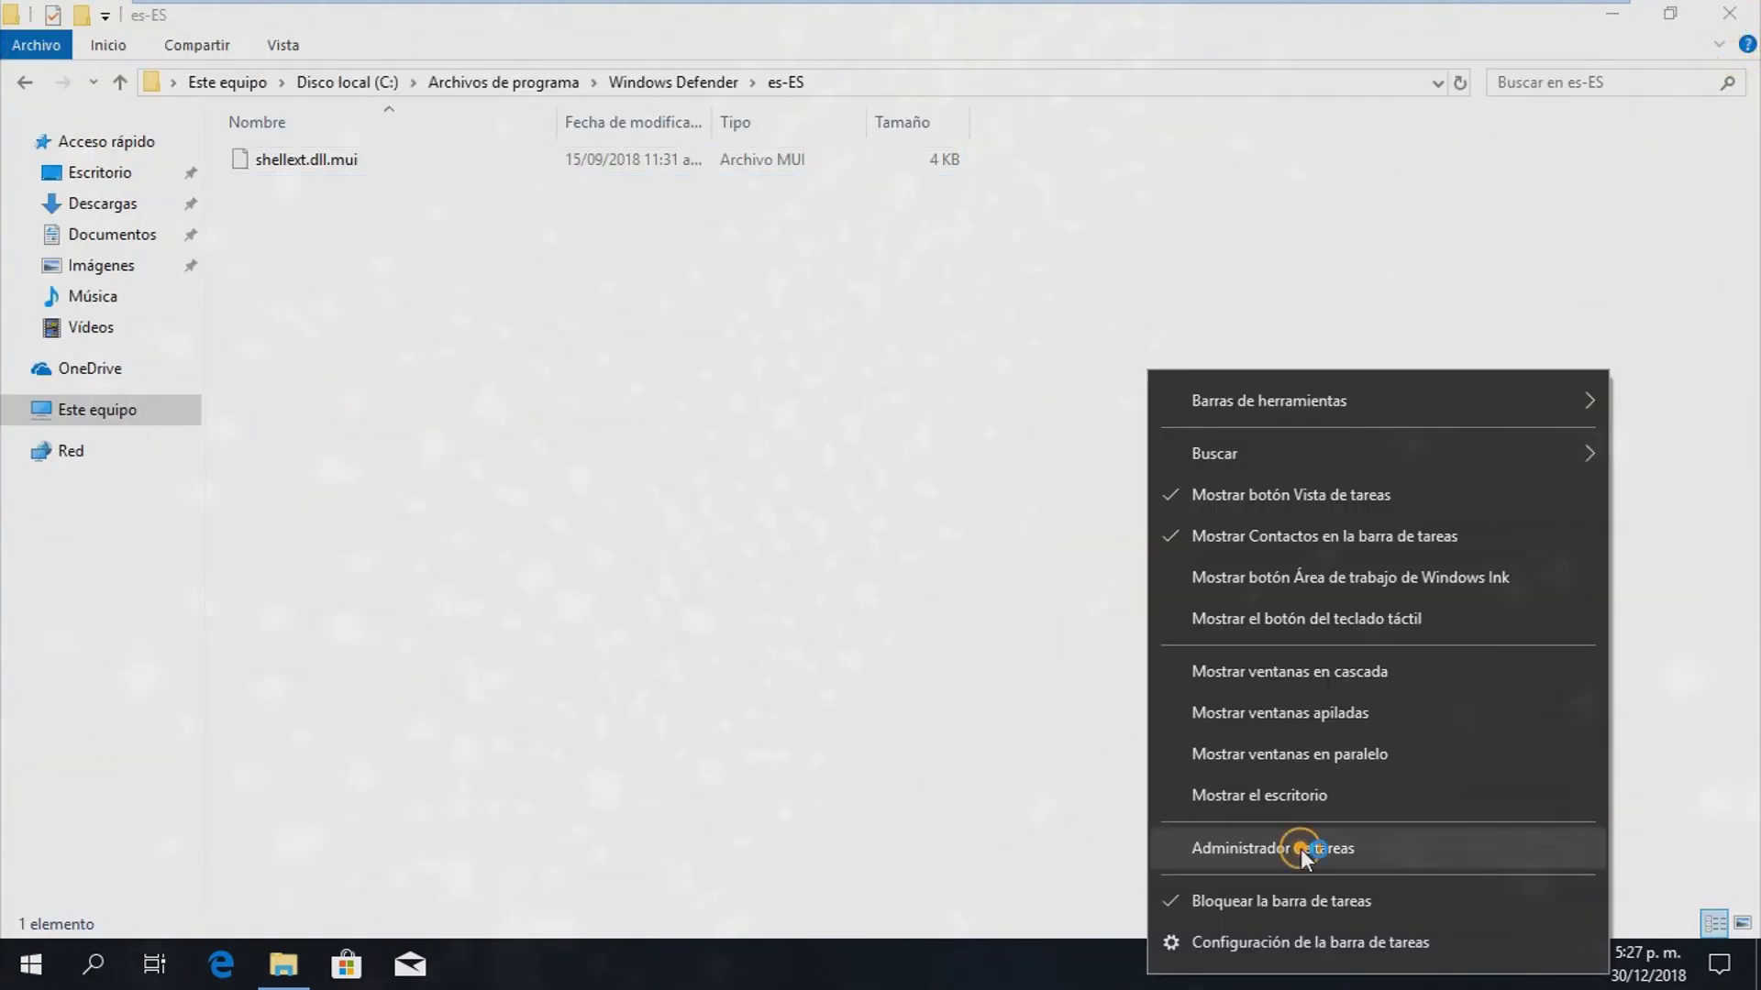
- Open Task Manager and disable the Windows Security notification entry at startup
{"action": "left_click", "coordinate": [1301, 849]}
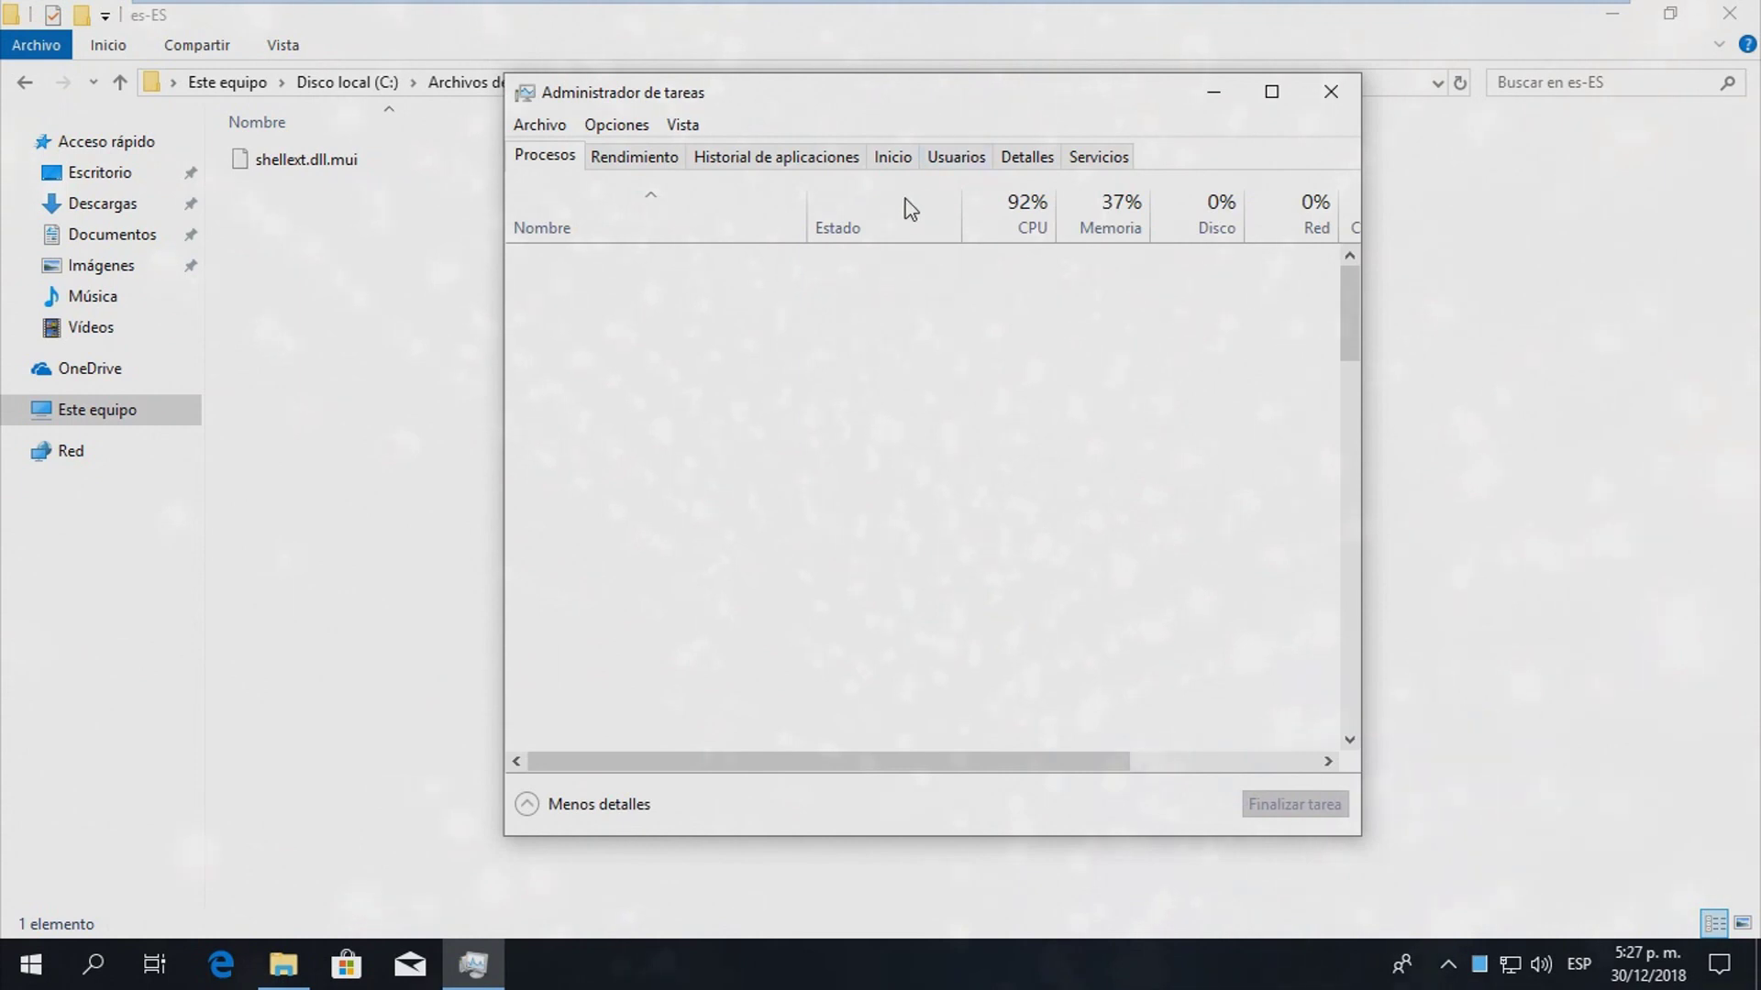
{"action": "left_click", "coordinate": [889, 169]}
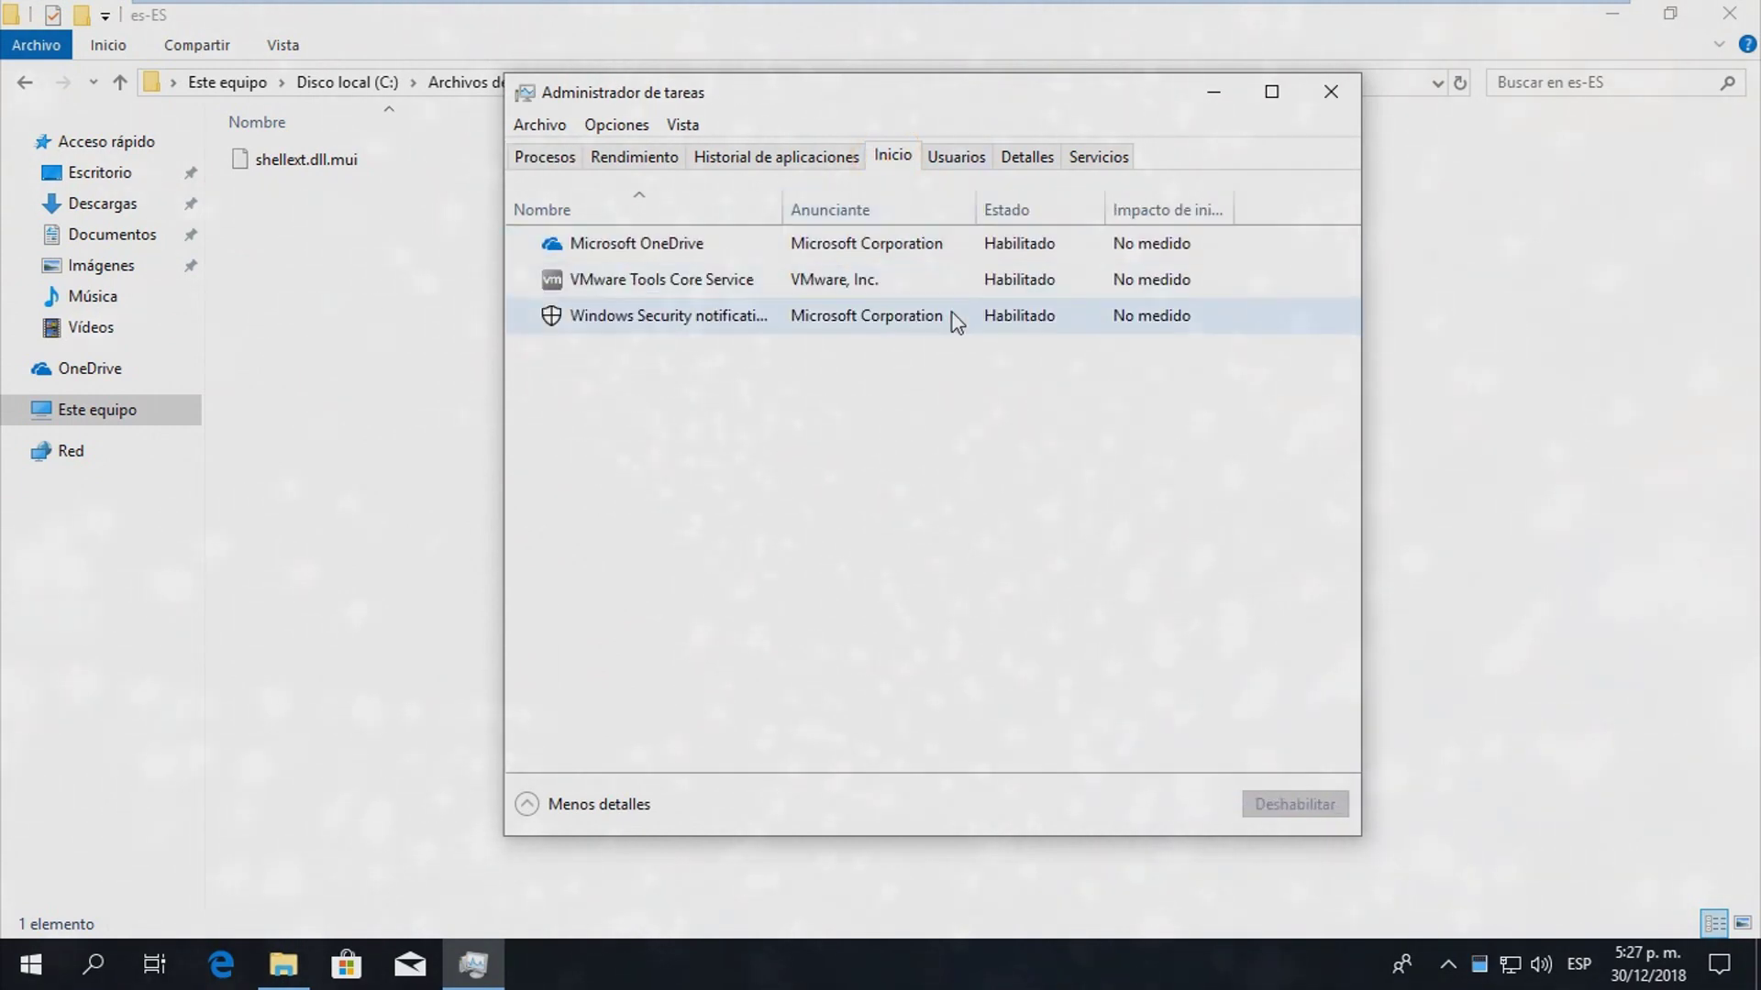
{"action": "left_click", "coordinate": [1000, 335]}
{"action": "right_click", "coordinate": [1001, 339]}
{"action": "left_click", "coordinate": [1075, 341]}
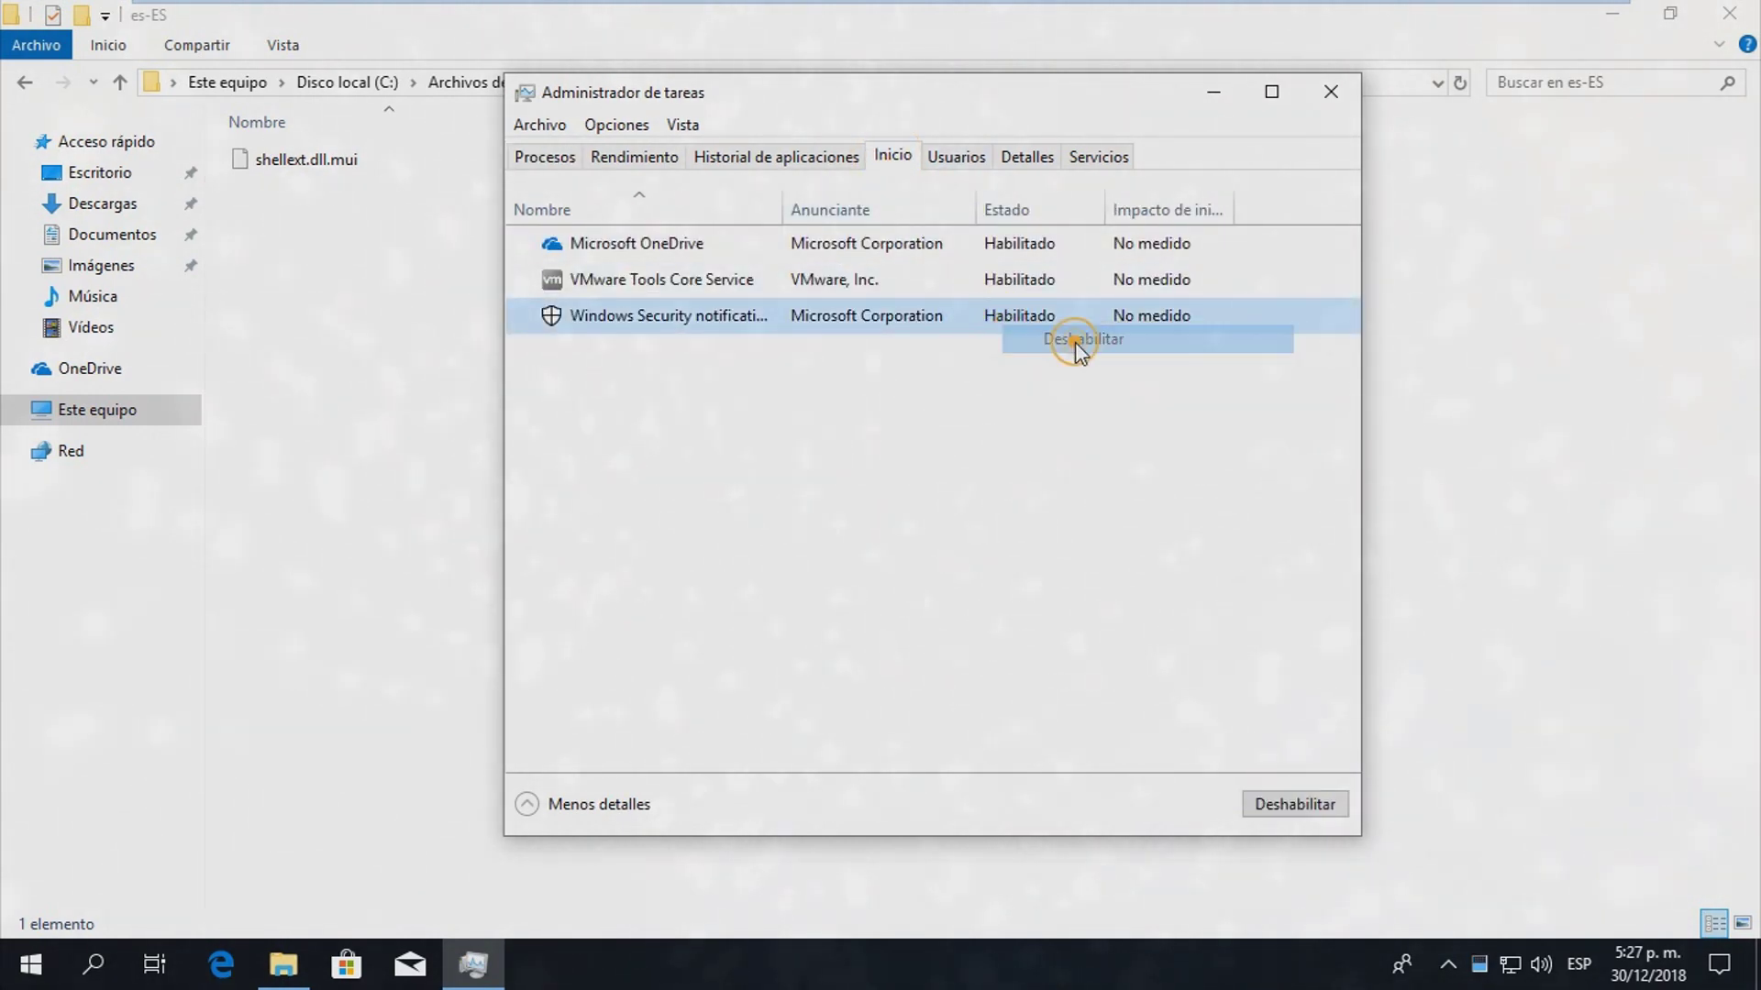
- Disable Microsoft OneDrive at startup and close Task Manager
{"action": "left_click", "coordinate": [1045, 278]}
{"action": "left_click", "coordinate": [1030, 240]}
{"action": "right_click", "coordinate": [1031, 239]}
{"action": "left_click", "coordinate": [1115, 263]}
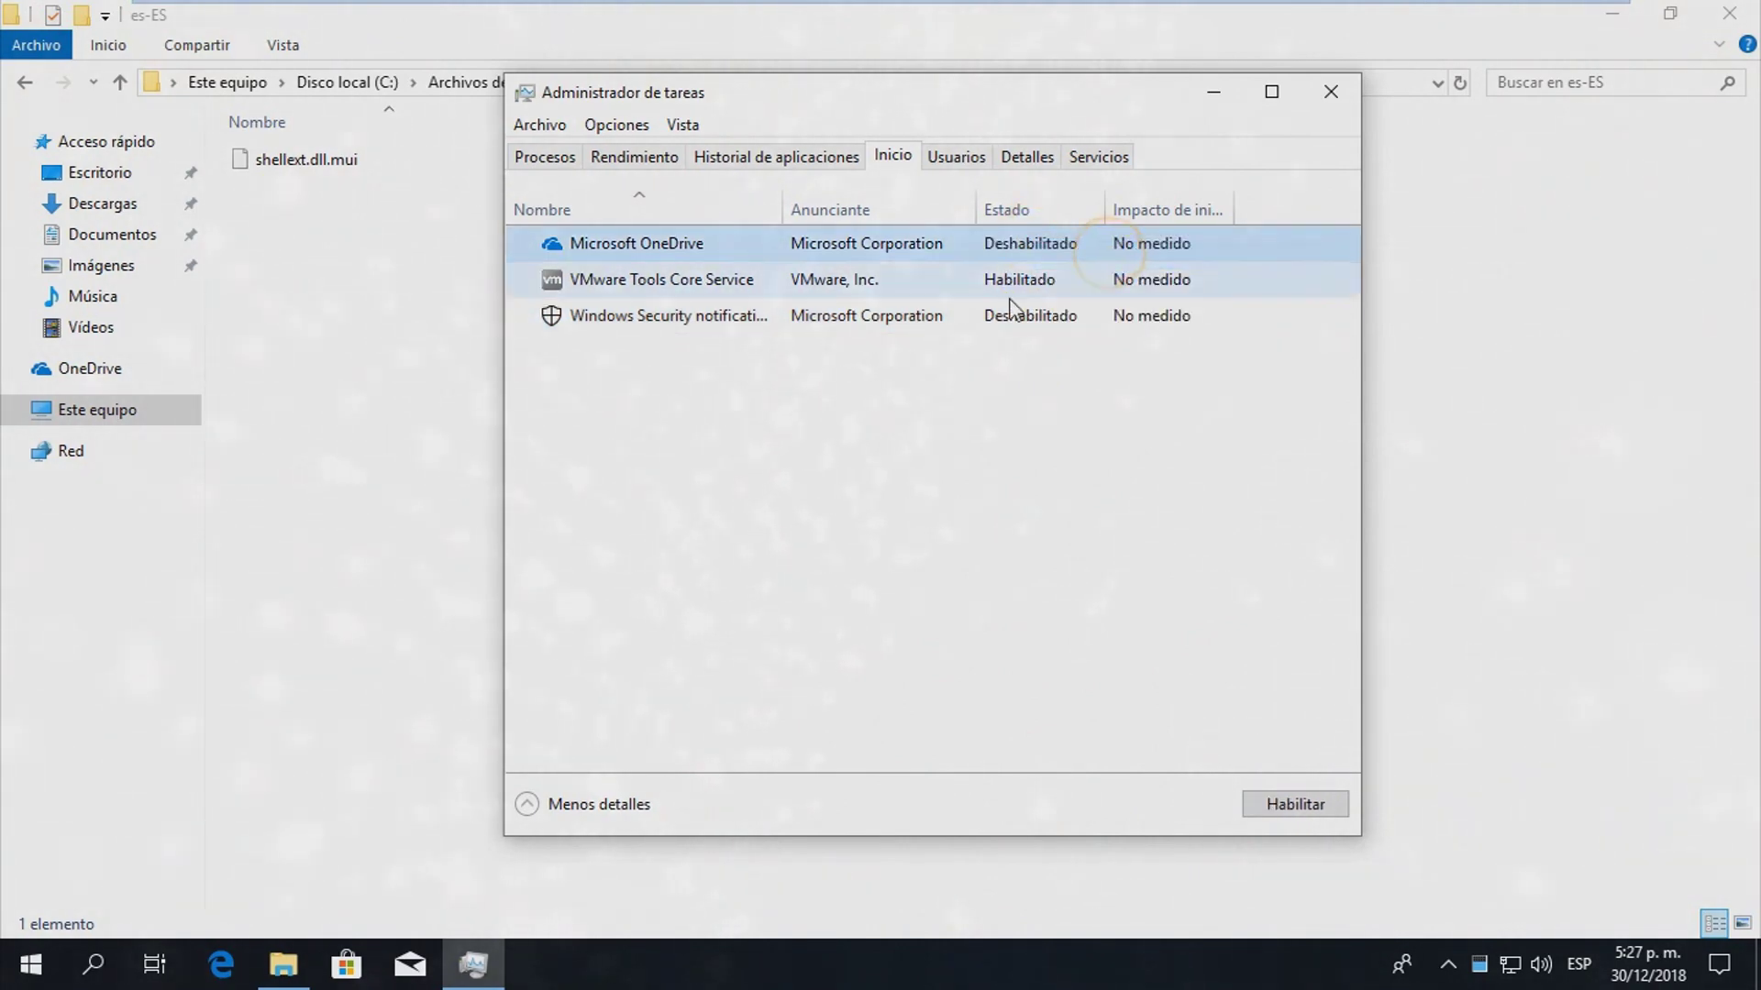
{"action": "left_click", "coordinate": [1037, 316]}
{"action": "left_click", "coordinate": [1351, 87]}
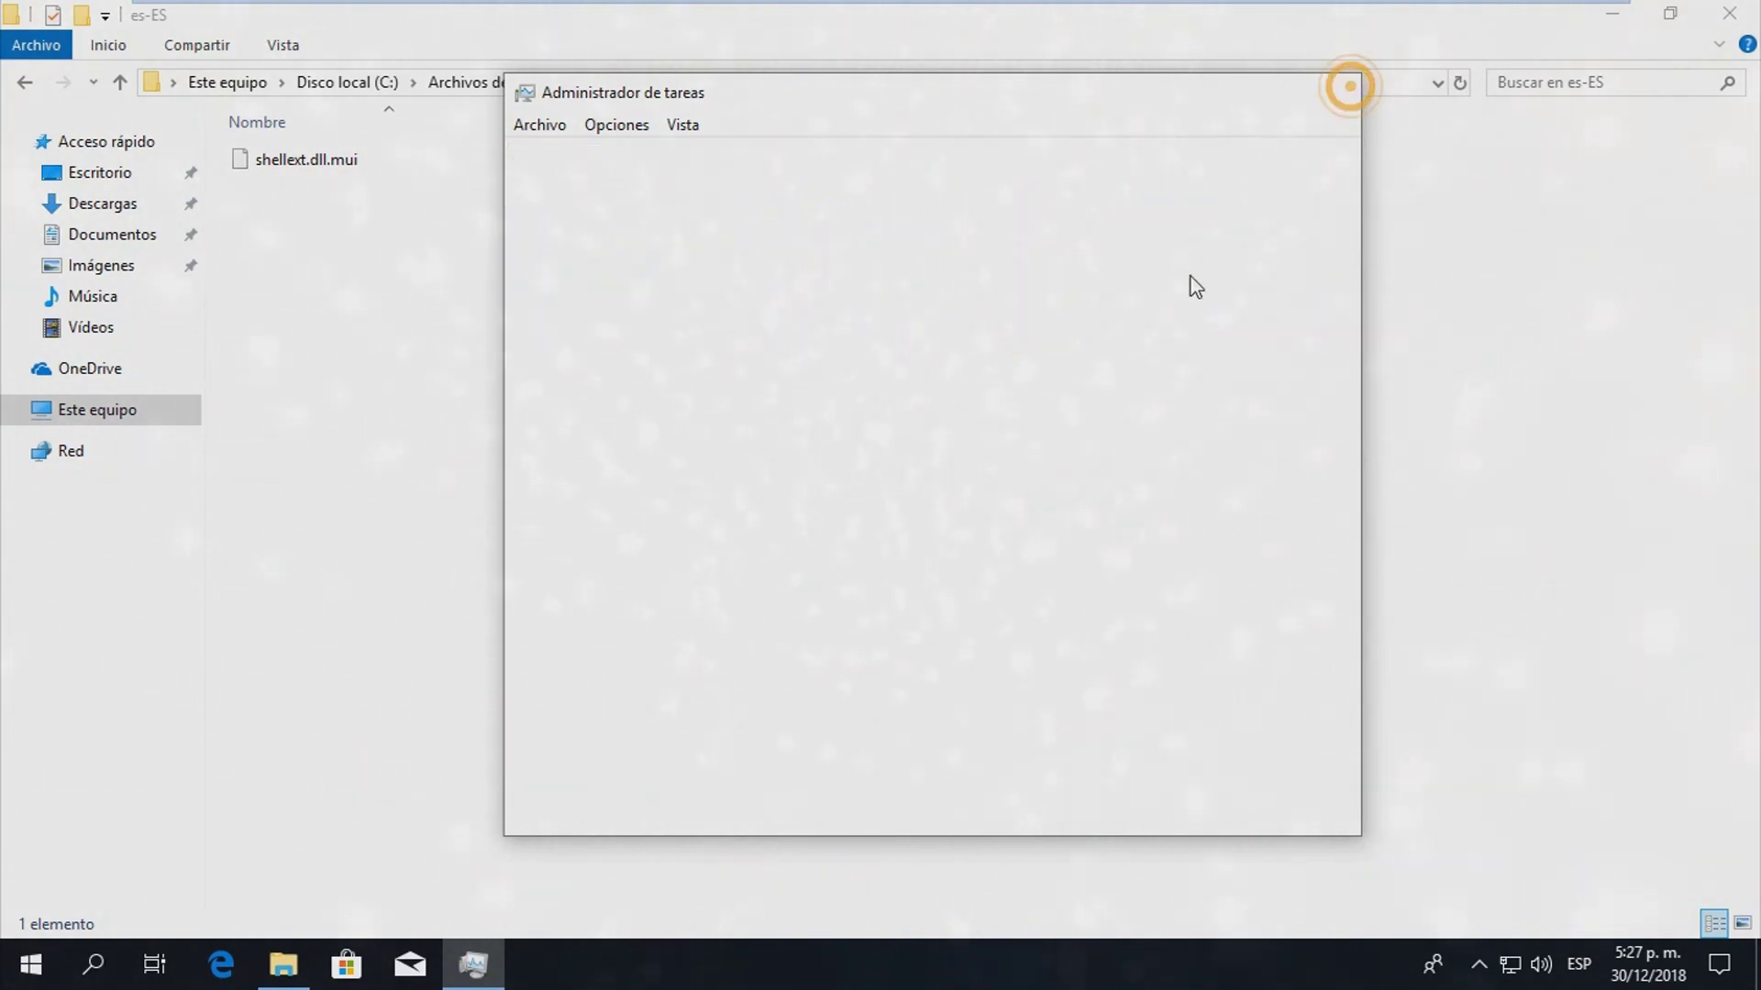
- Close the es-ES File Explorer window and refresh the desktop
{"action": "right_click", "coordinate": [1142, 264]}
{"action": "left_click", "coordinate": [1250, 356]}
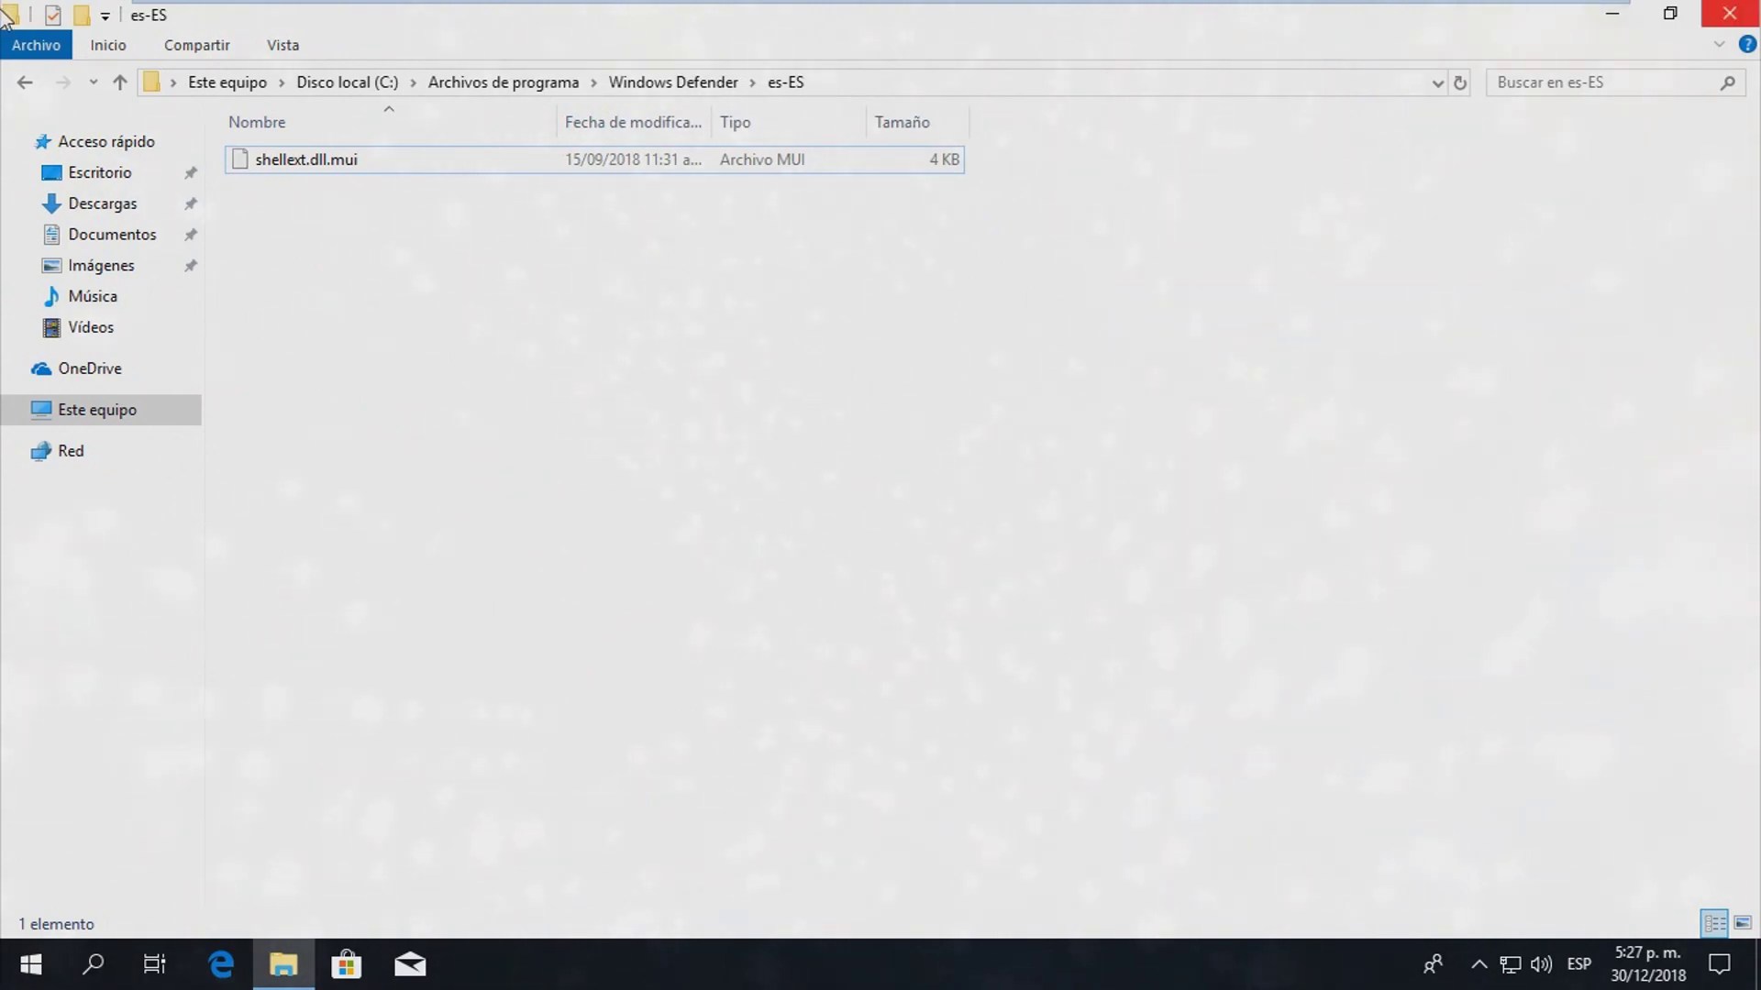
{"action": "left_click", "coordinate": [1729, 13]}
{"action": "right_click", "coordinate": [1175, 269]}
{"action": "left_click", "coordinate": [1225, 344]}
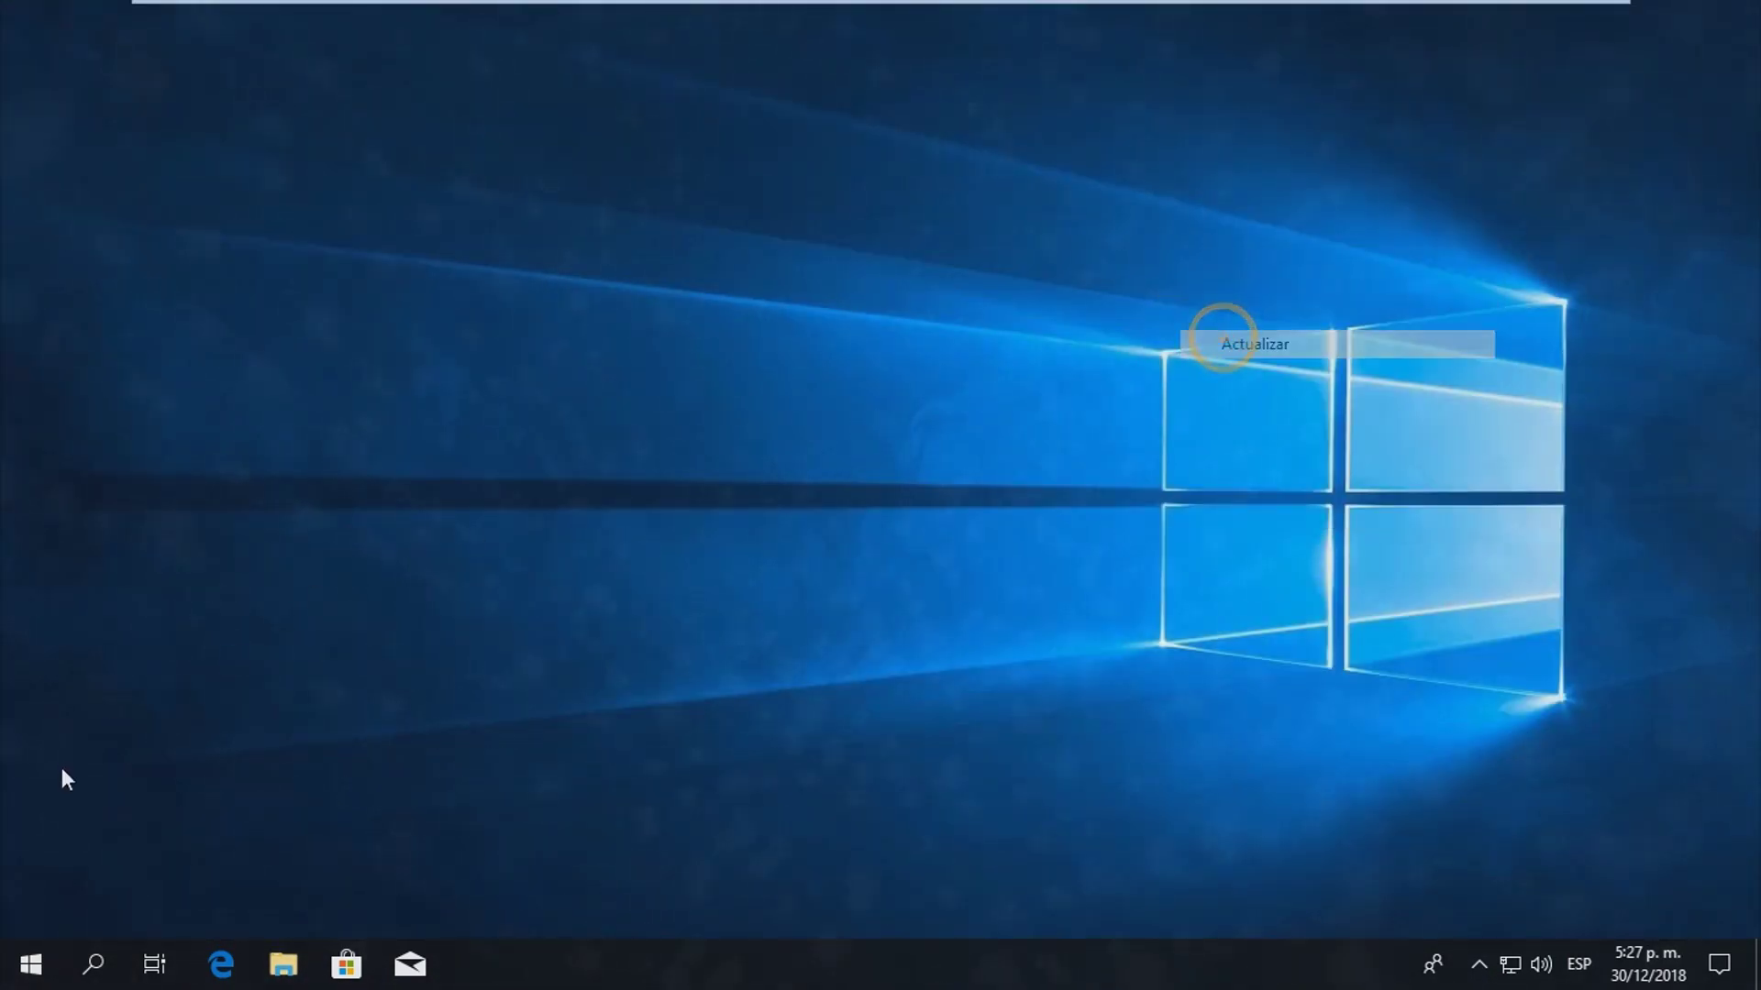
- Restart the computer
{"action": "left_click", "coordinate": [31, 961]}
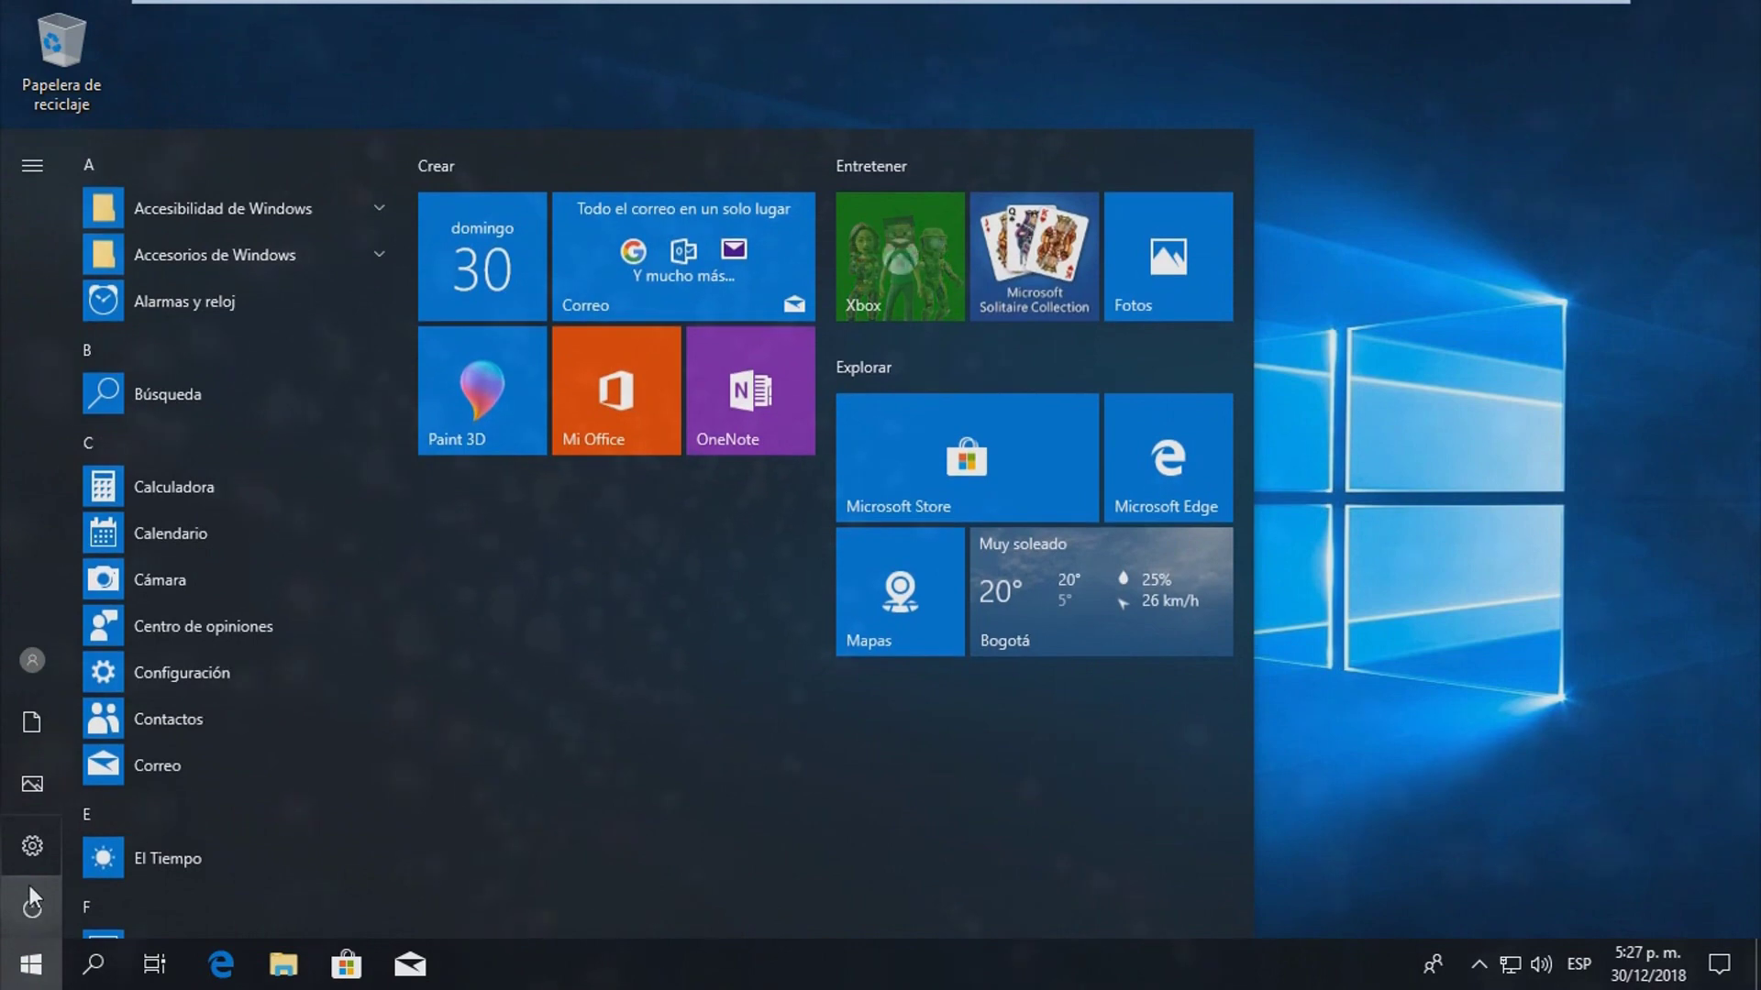
{"action": "left_click", "coordinate": [32, 906]}
{"action": "left_click", "coordinate": [73, 830]}
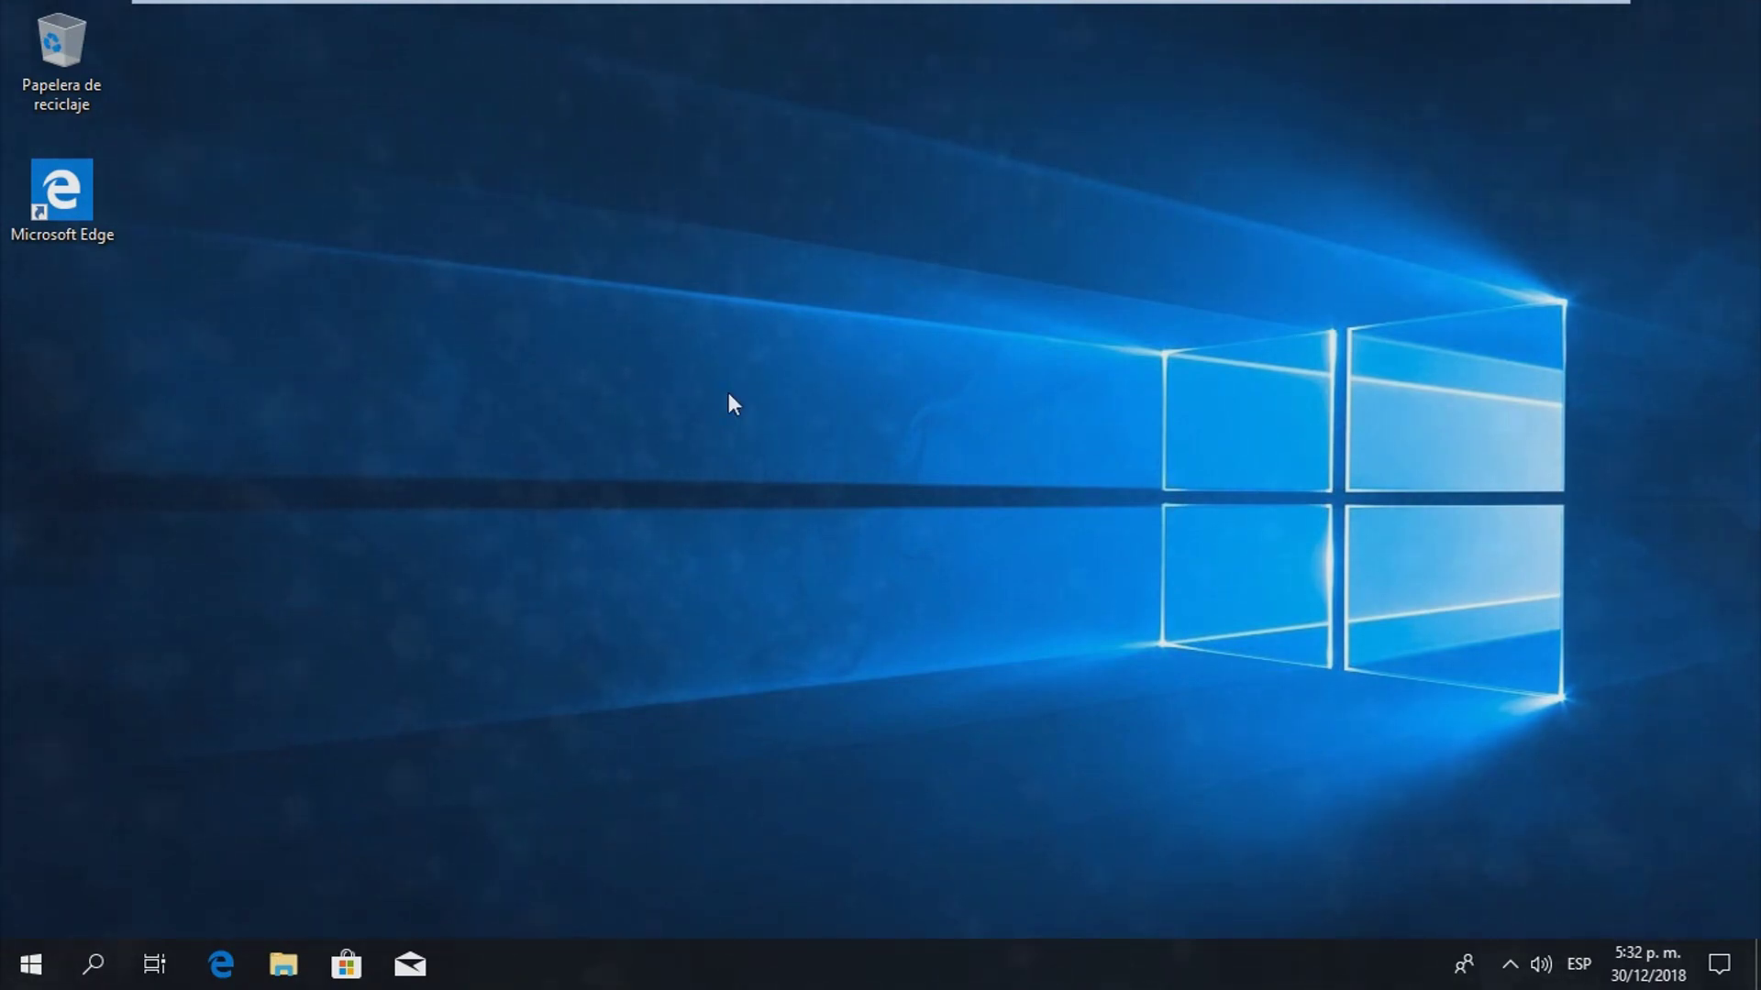
- Refresh the desktop
{"action": "right_click", "coordinate": [679, 347]}
{"action": "left_click", "coordinate": [754, 410]}
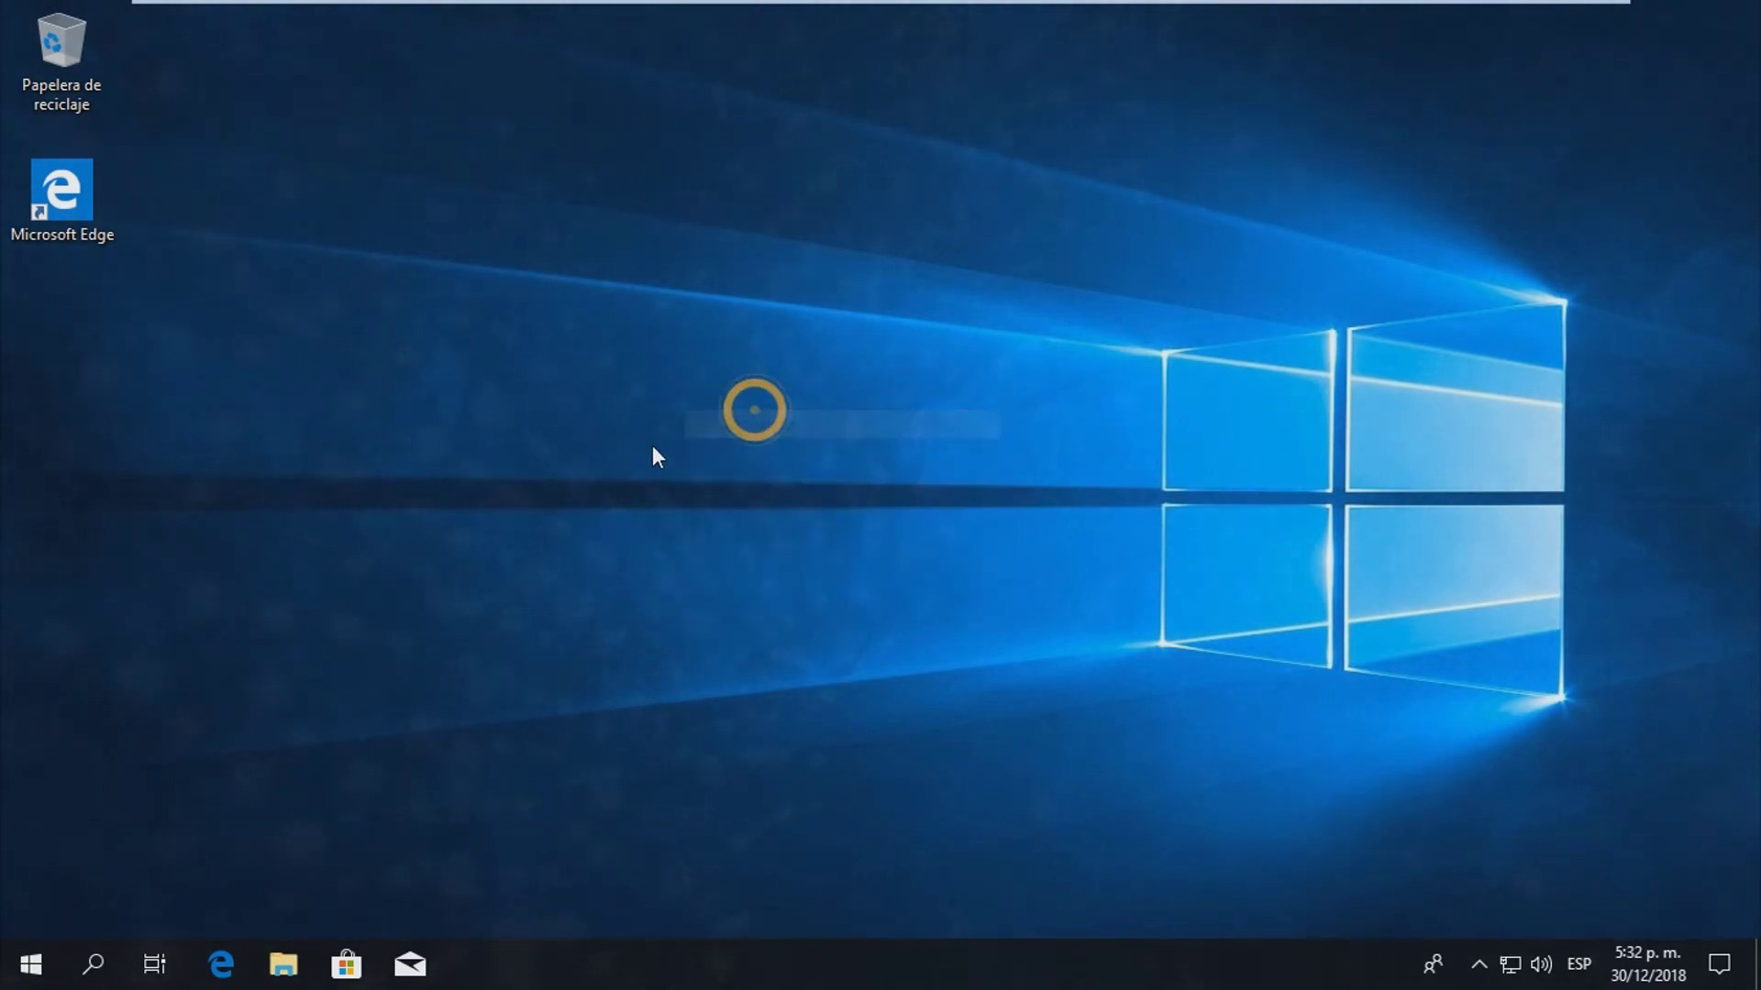
{"action": "right_click", "coordinate": [648, 456]}
{"action": "left_click", "coordinate": [740, 535]}
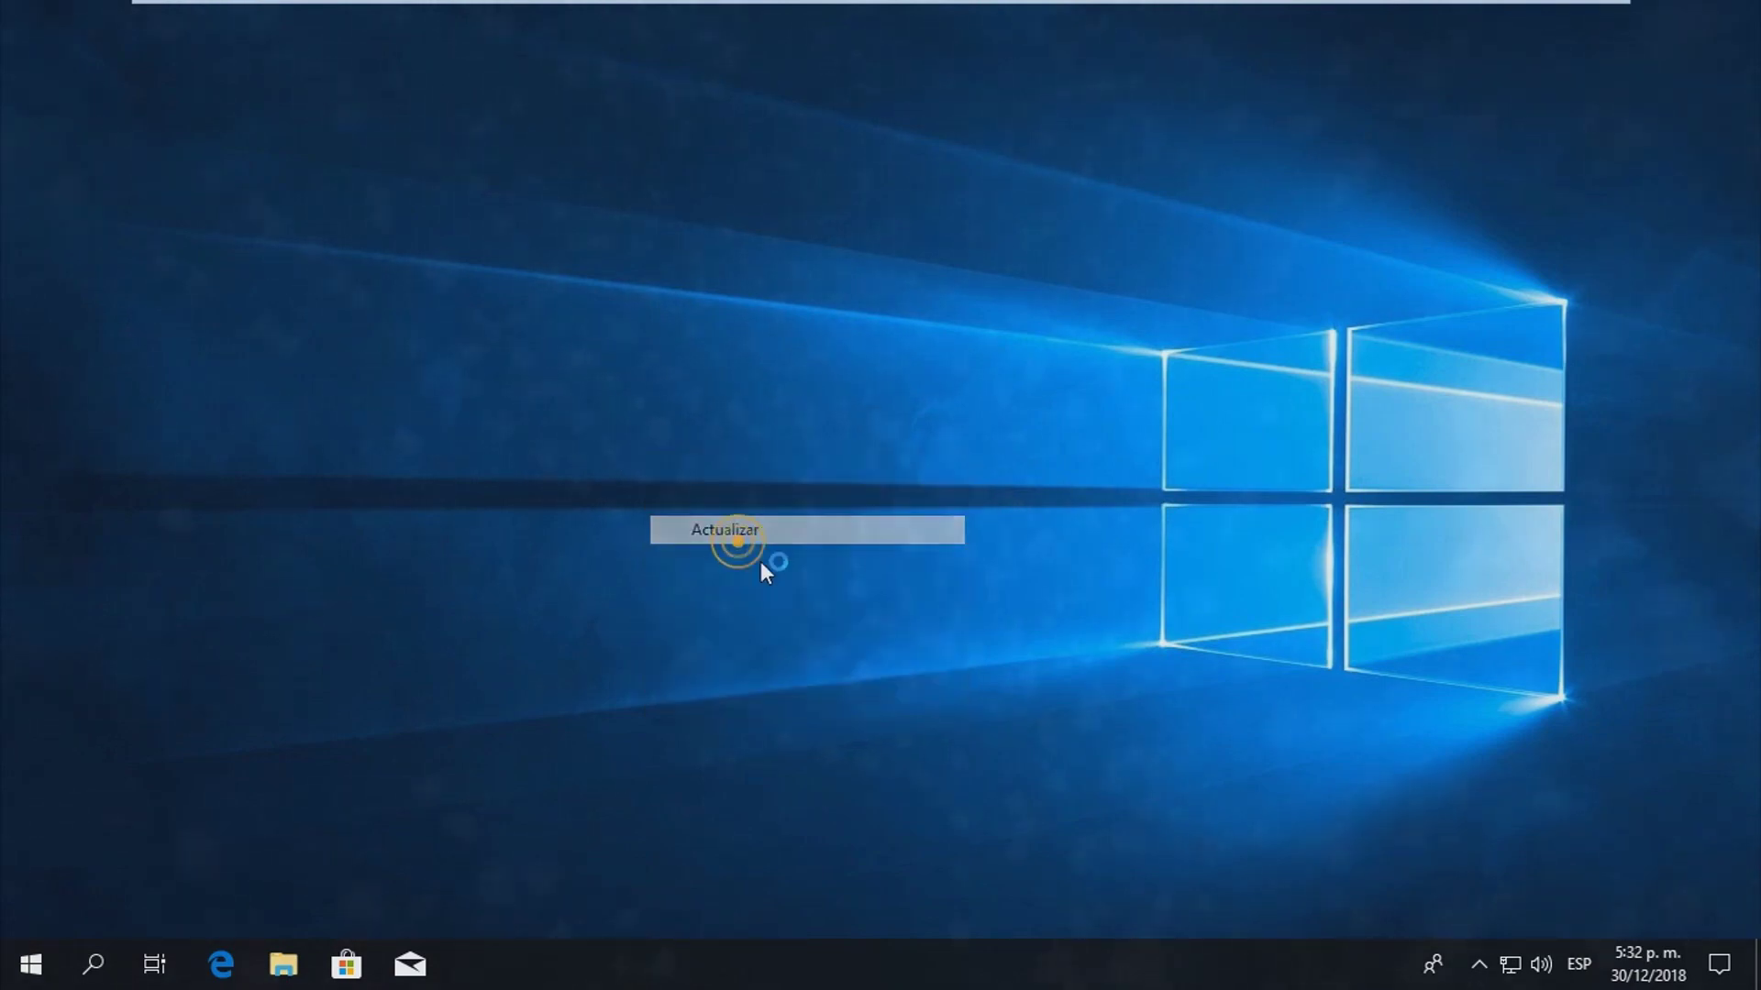
- Open the Windows Defender folder inside Archivos de programa on Disco local (C:) in File Explorer
{"action": "left_click", "coordinate": [275, 963]}
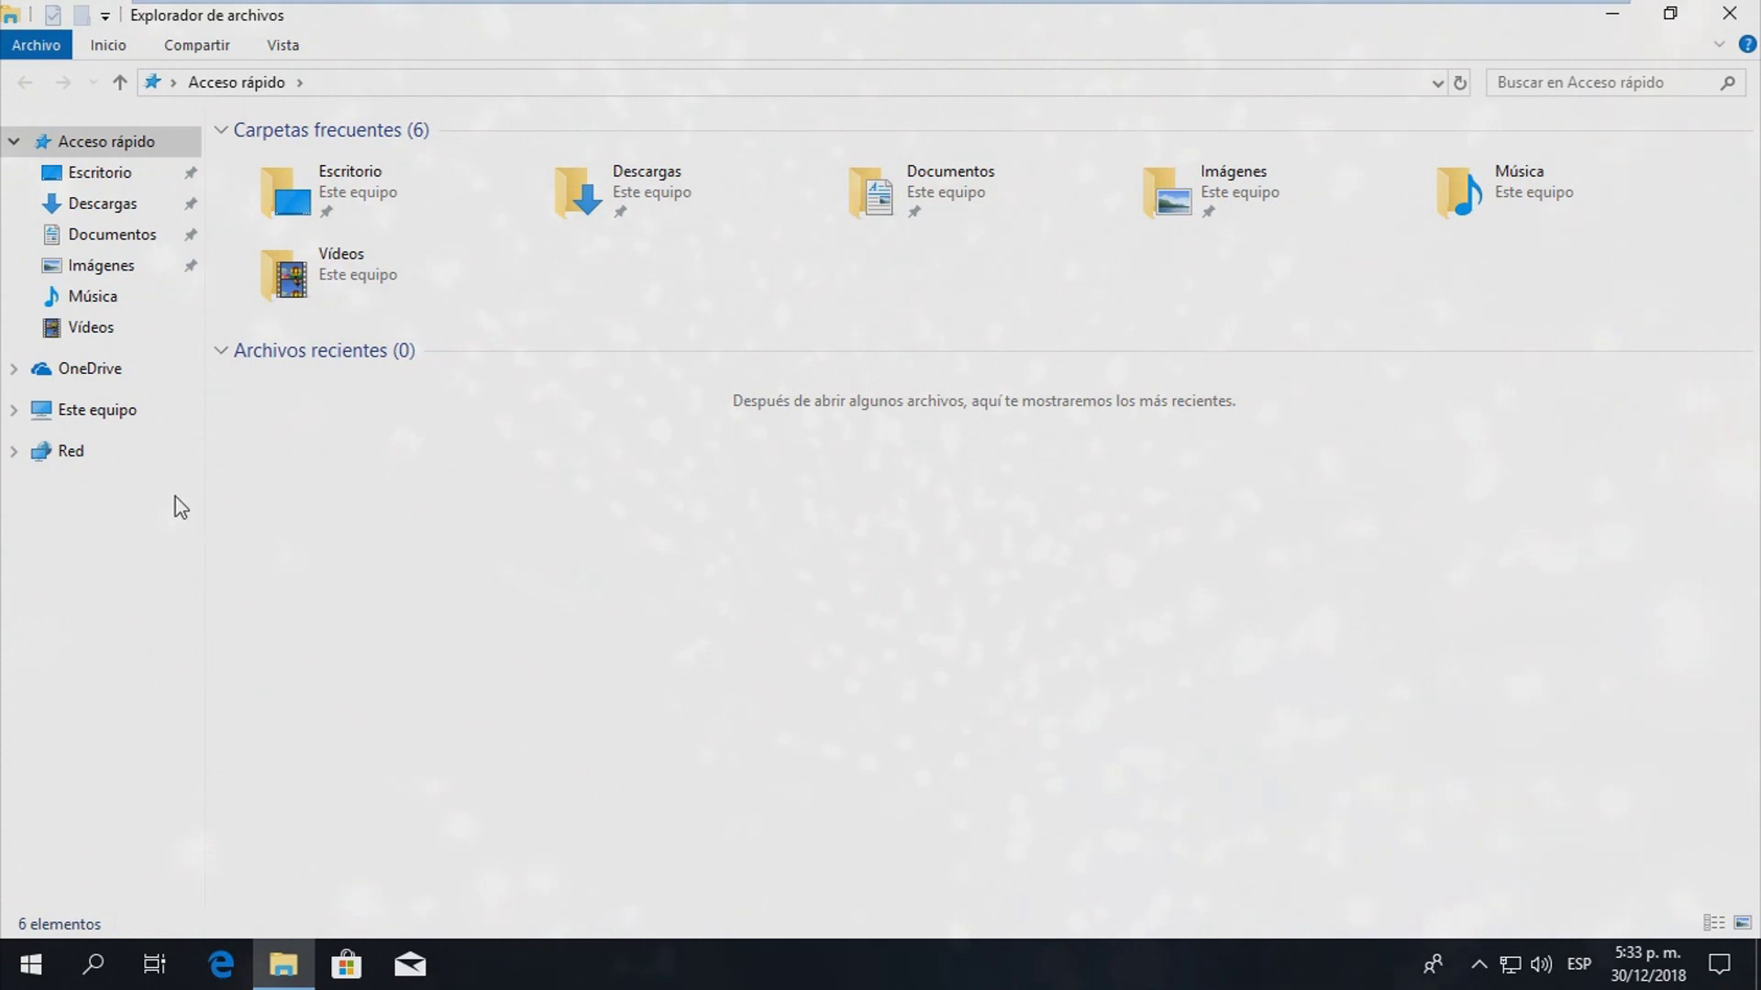
{"action": "left_click", "coordinate": [99, 420]}
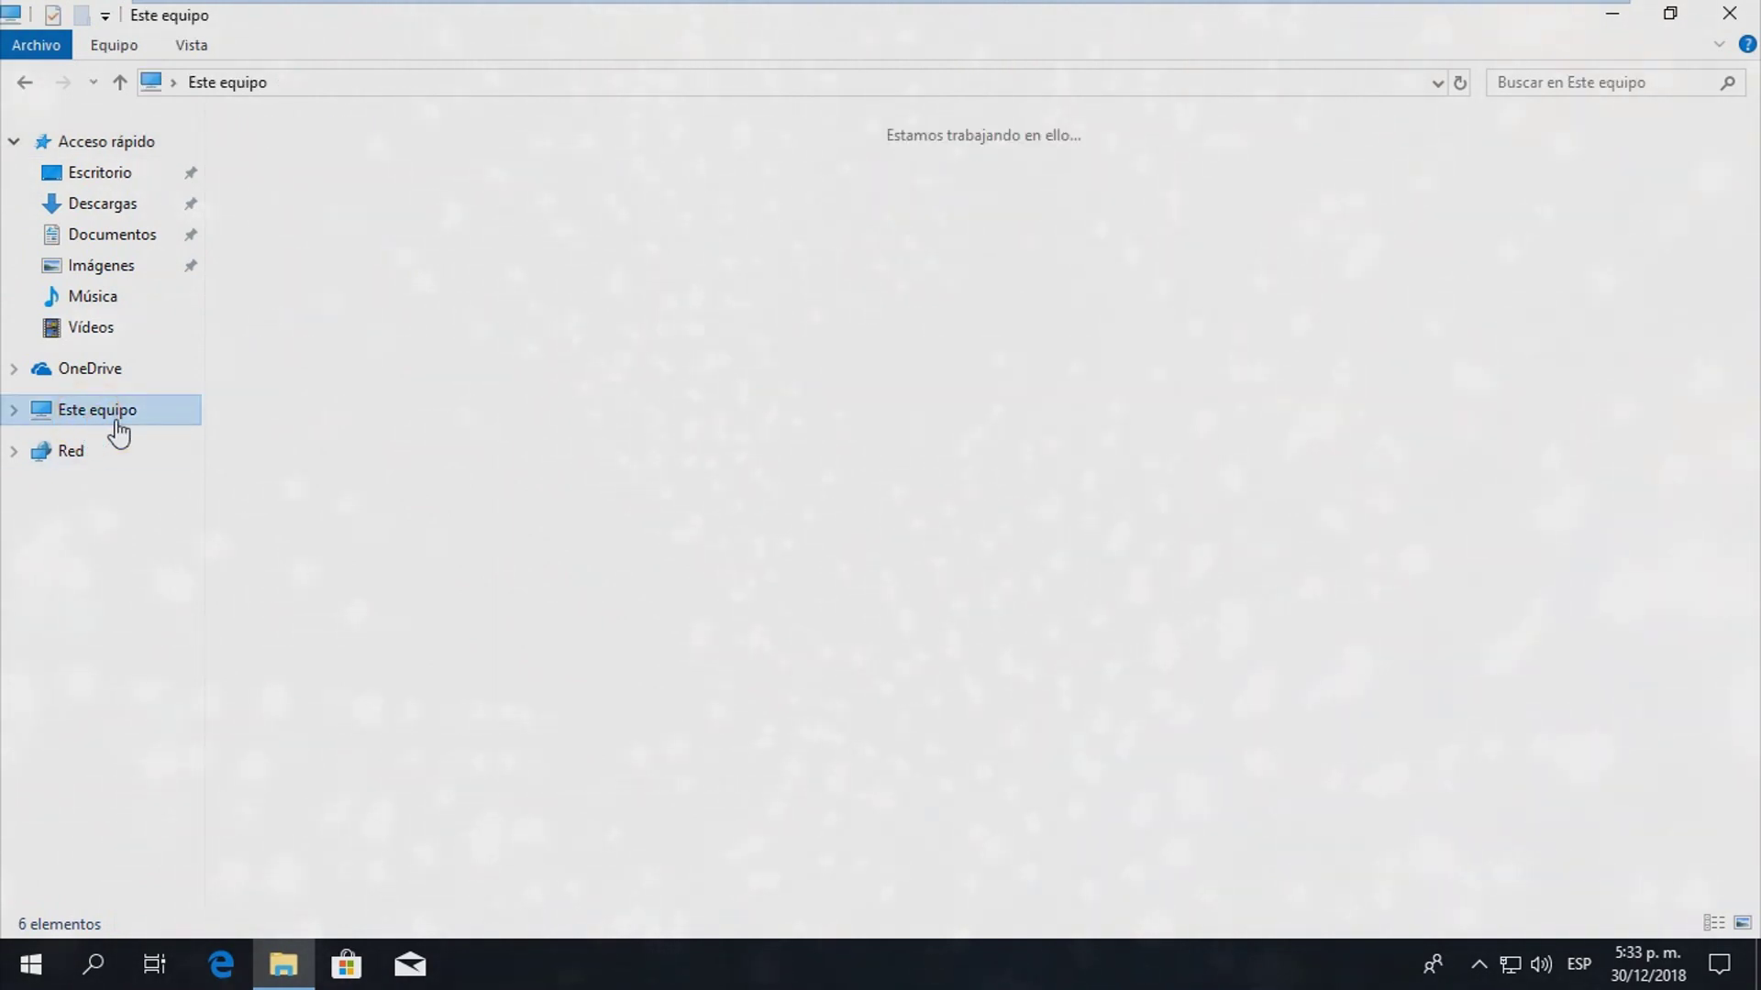
{"action": "double_click", "coordinate": [350, 358]}
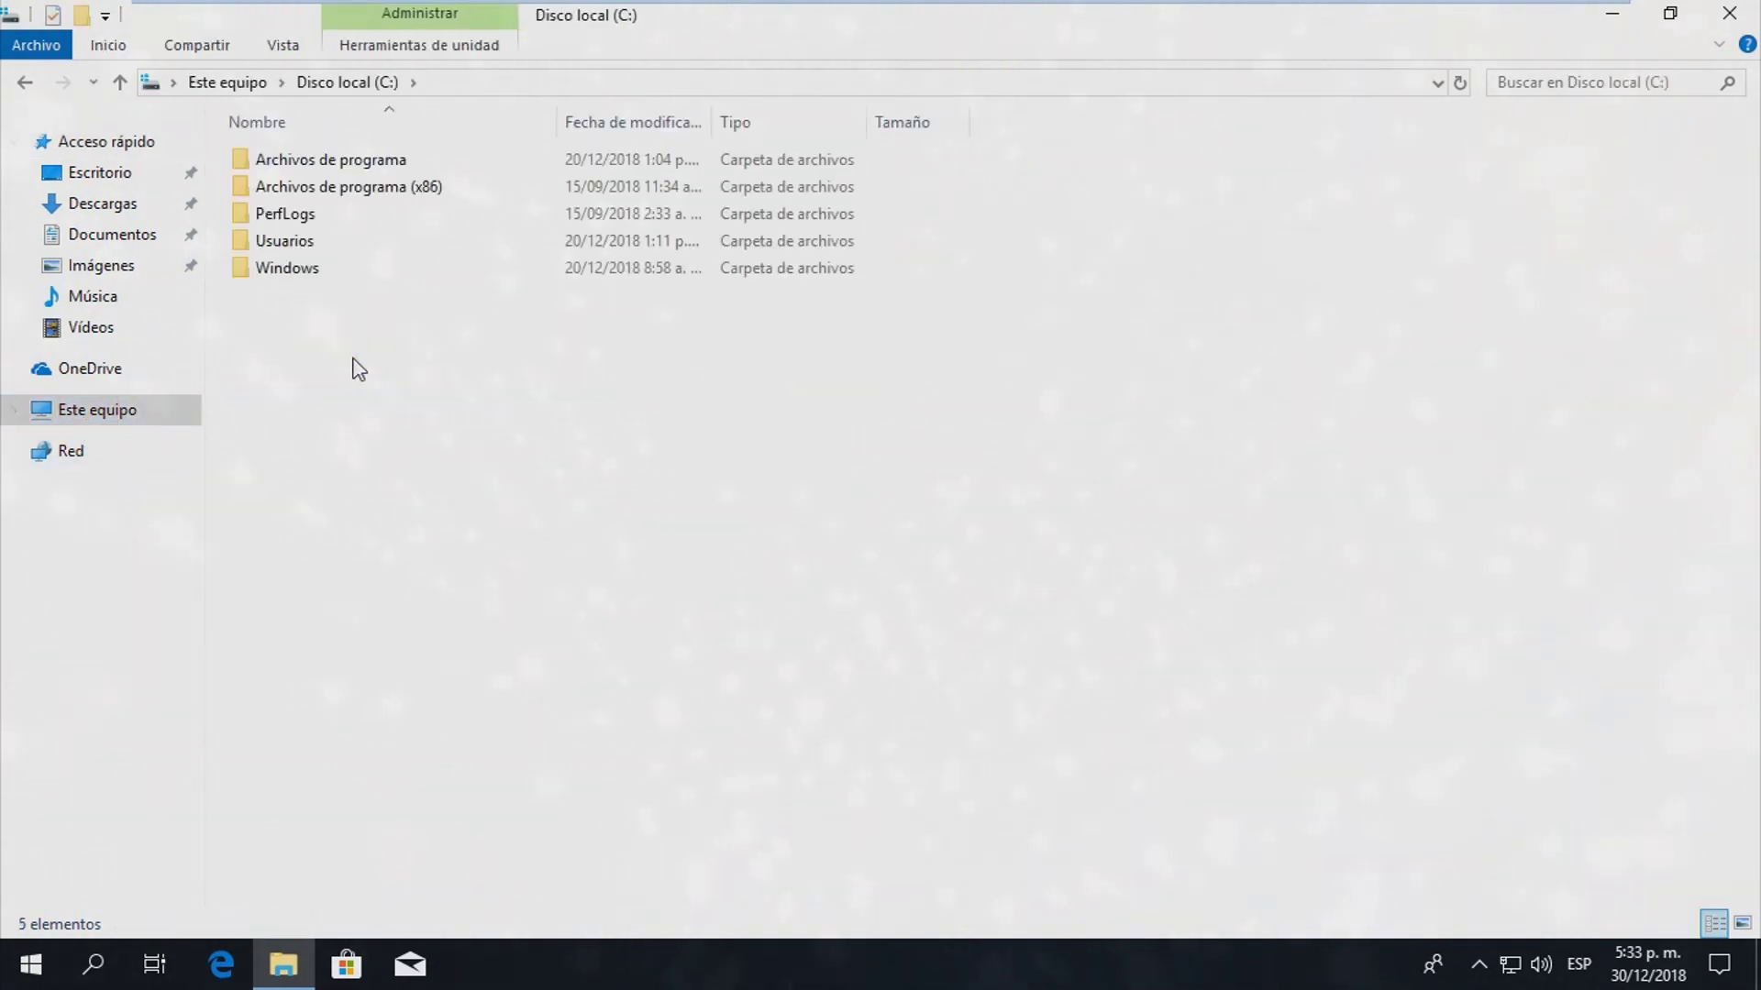
{"action": "double_click", "coordinate": [388, 162]}
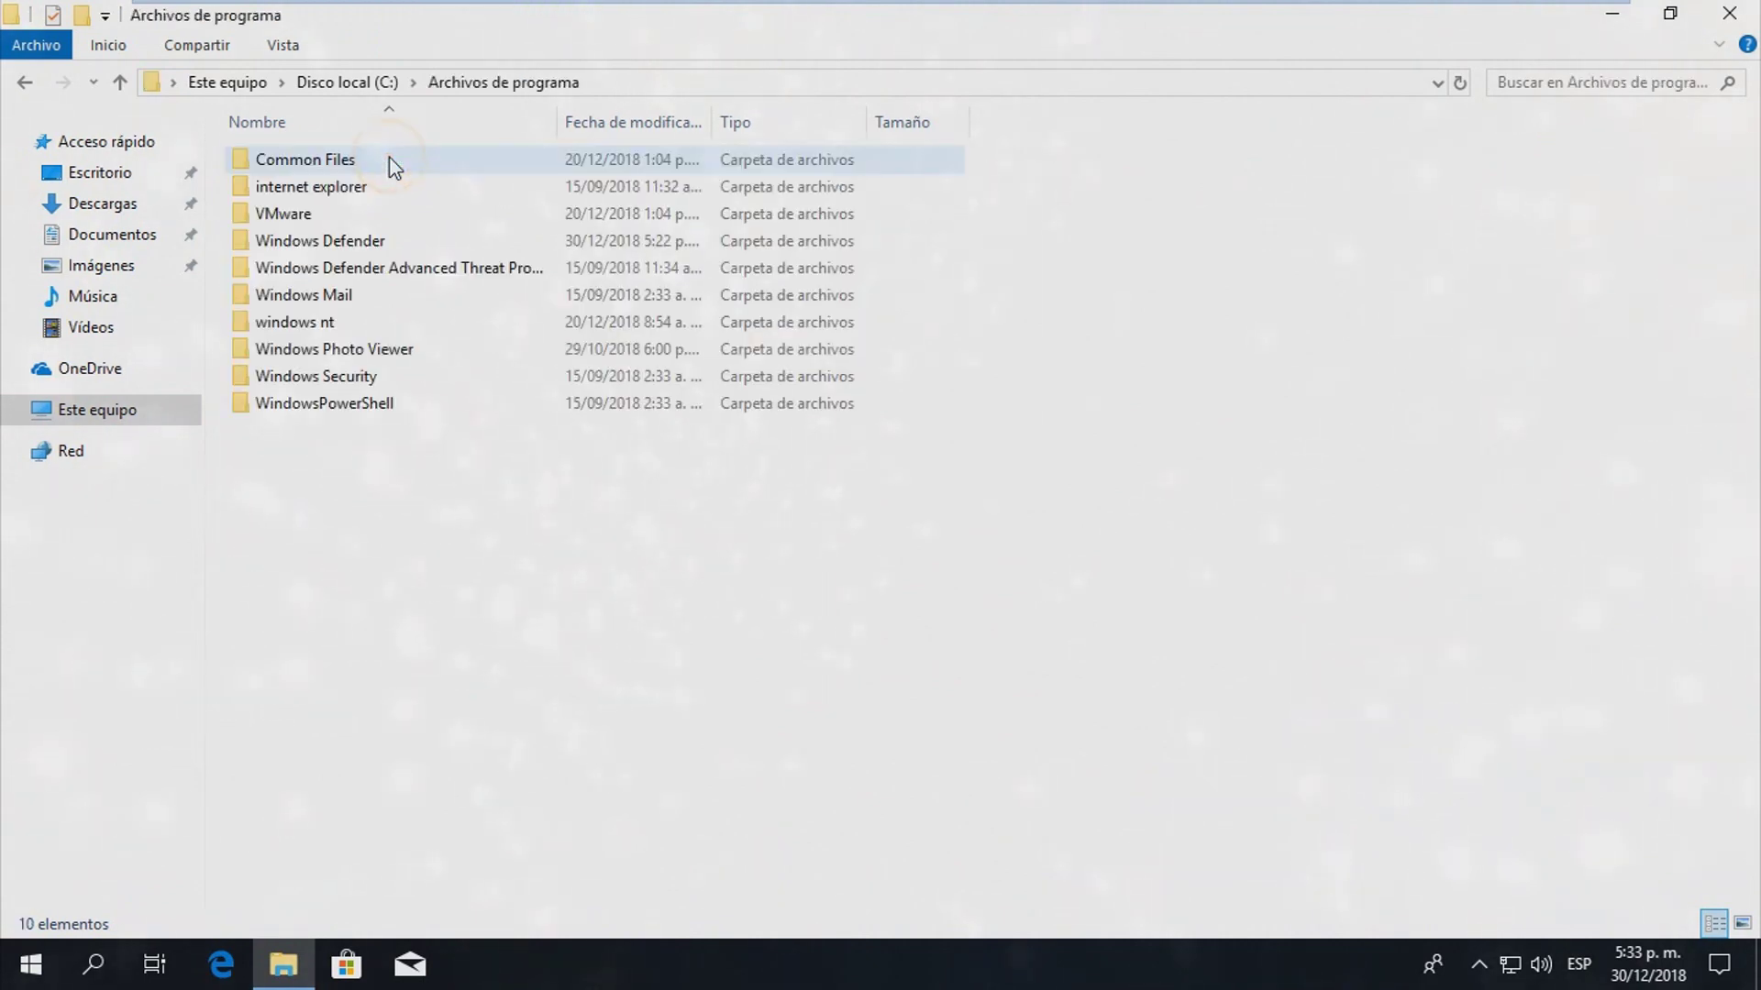
{"action": "double_click", "coordinate": [385, 240]}
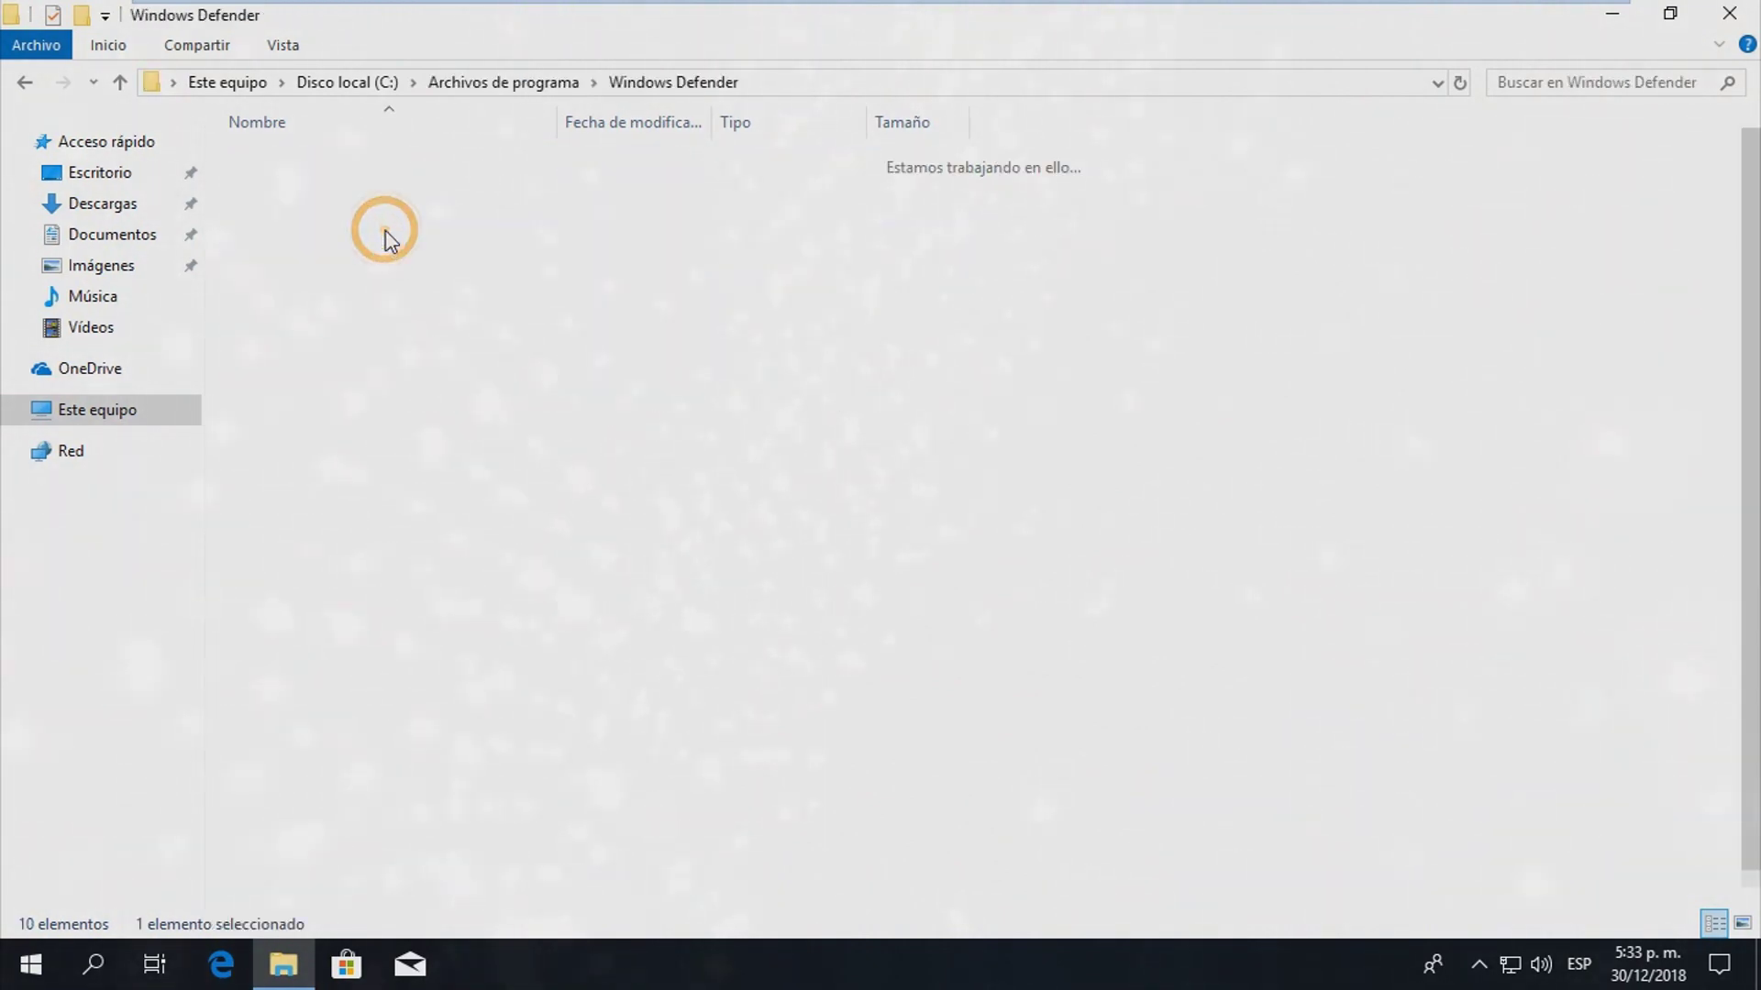
- Permanently delete the es-ES folder from the Windows Defender folder and refresh the file list
{"action": "left_click", "coordinate": [346, 161]}
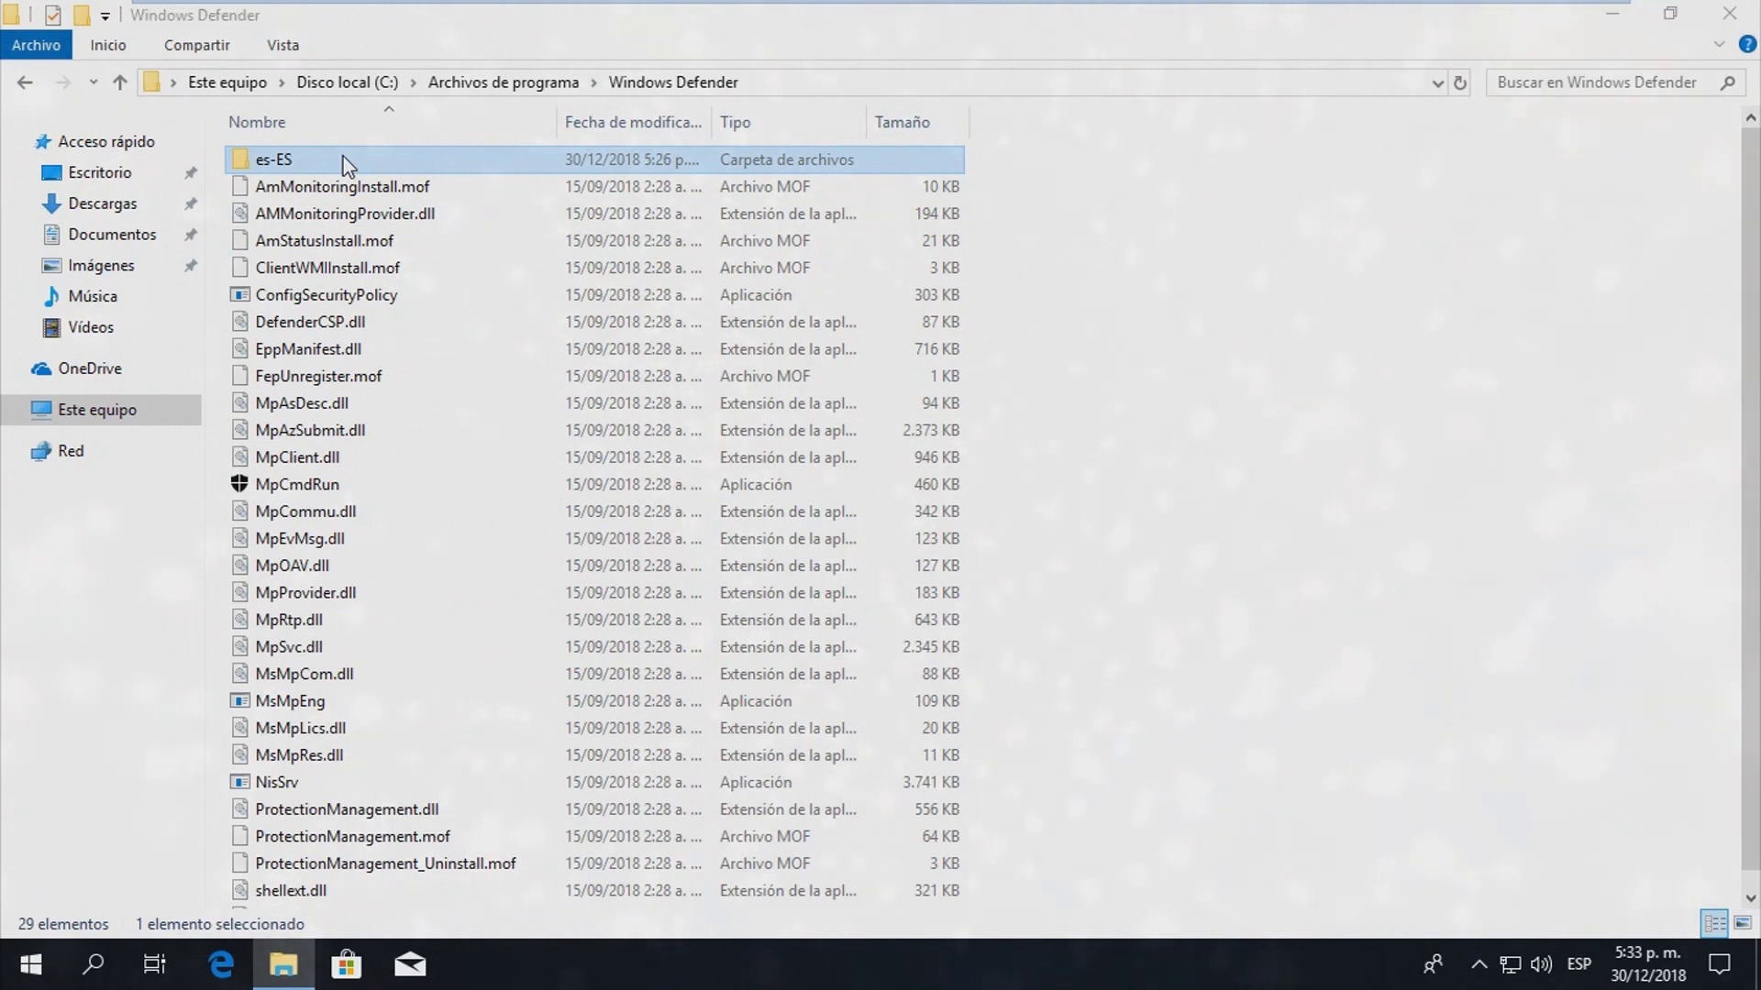
{"action": "key", "text": "shift+Delete"}
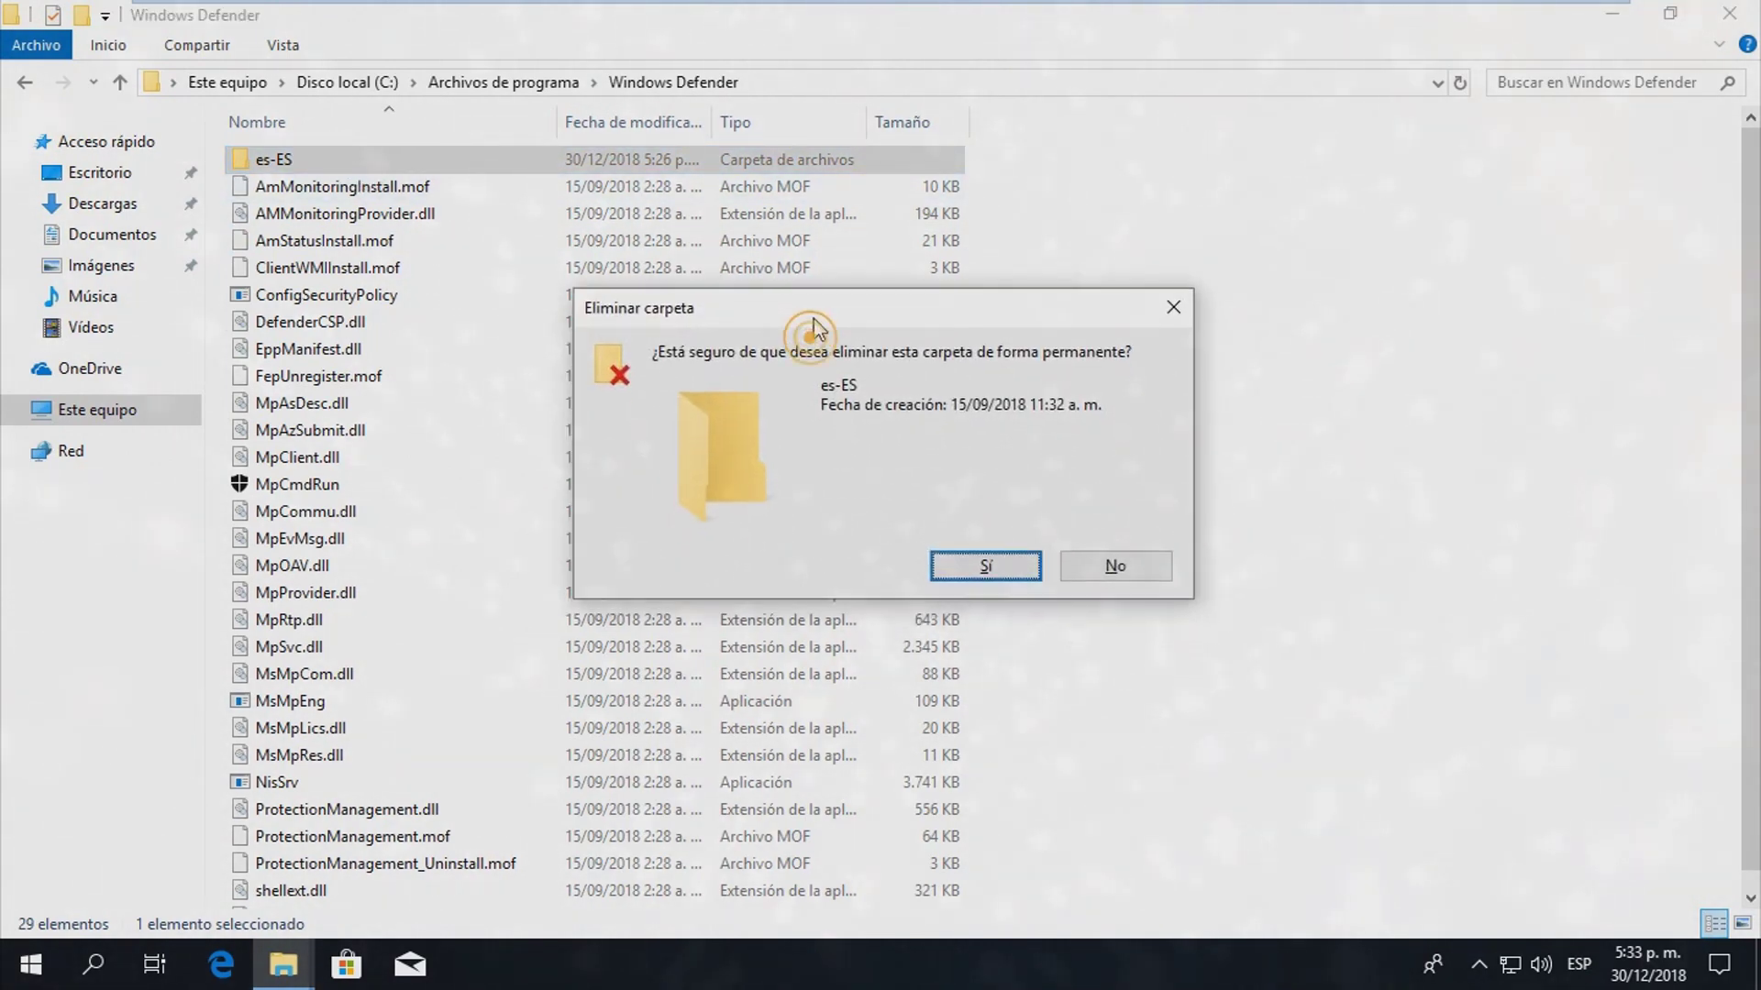
{"action": "left_click", "coordinate": [1005, 536]}
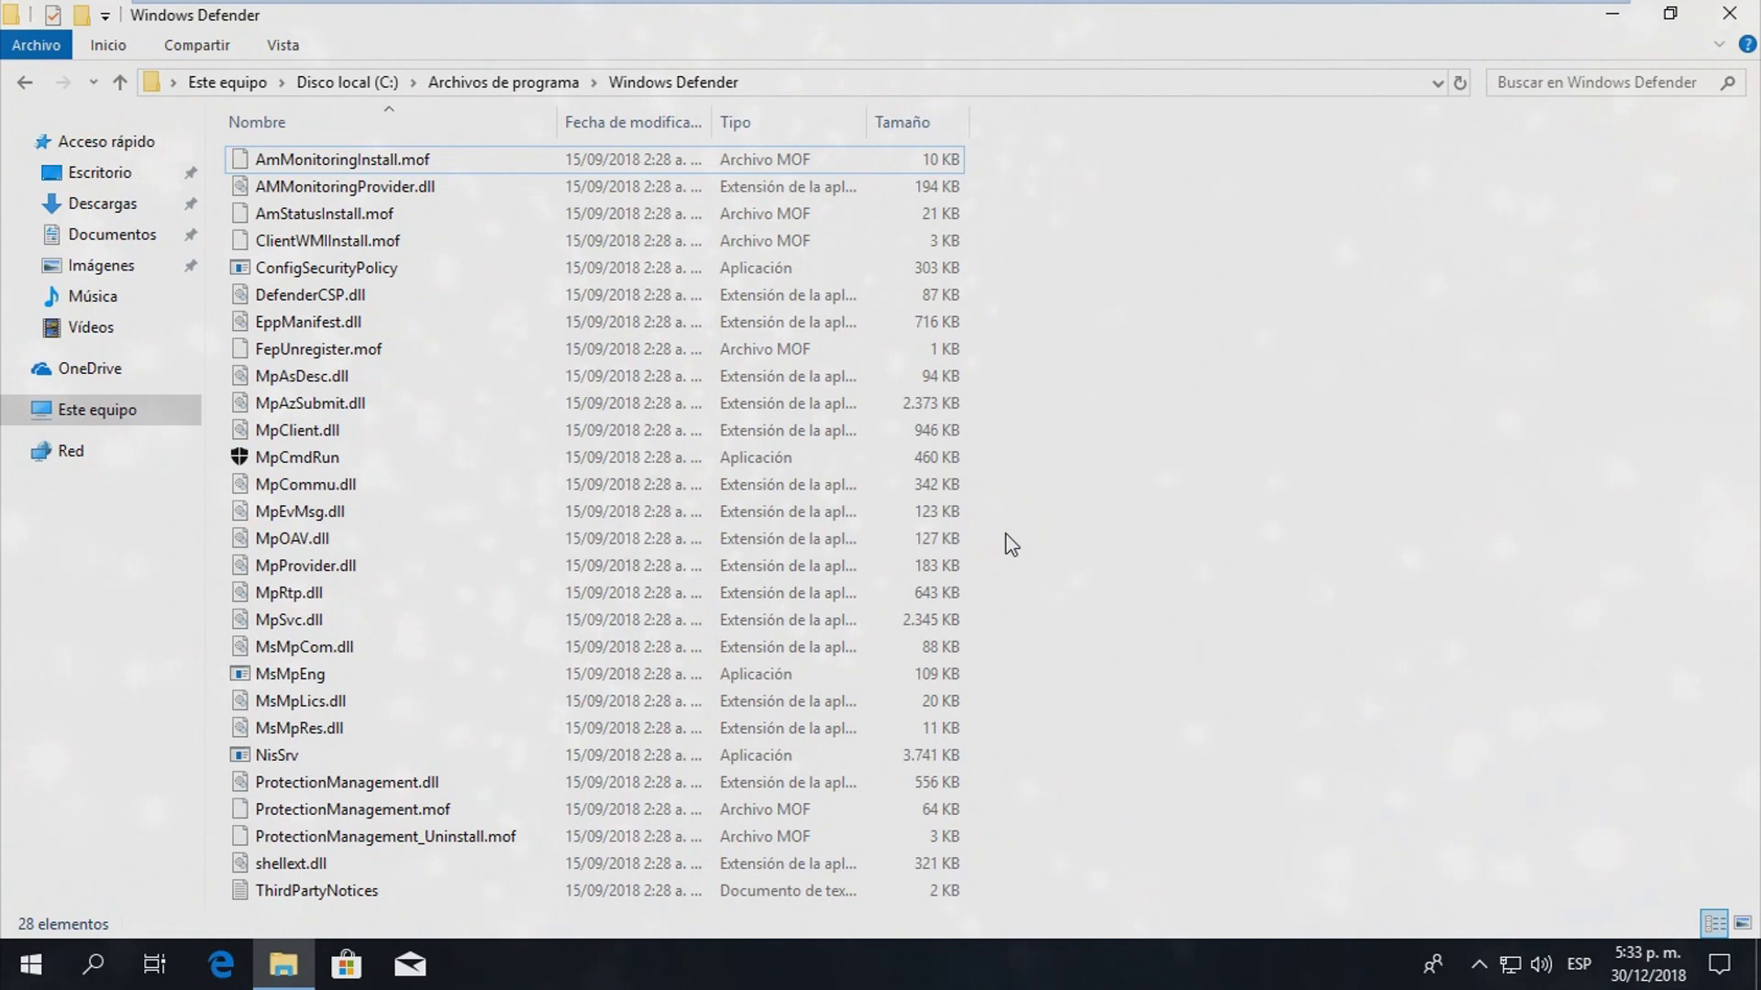
{"action": "left_click", "coordinate": [1302, 315]}
{"action": "left_click", "coordinate": [1384, 419]}
{"action": "right_click", "coordinate": [1220, 271]}
{"action": "left_click", "coordinate": [1317, 377]}
- Return to Archivos de programa and check the properties of the Windows Defender folder
{"action": "left_click", "coordinate": [28, 82]}
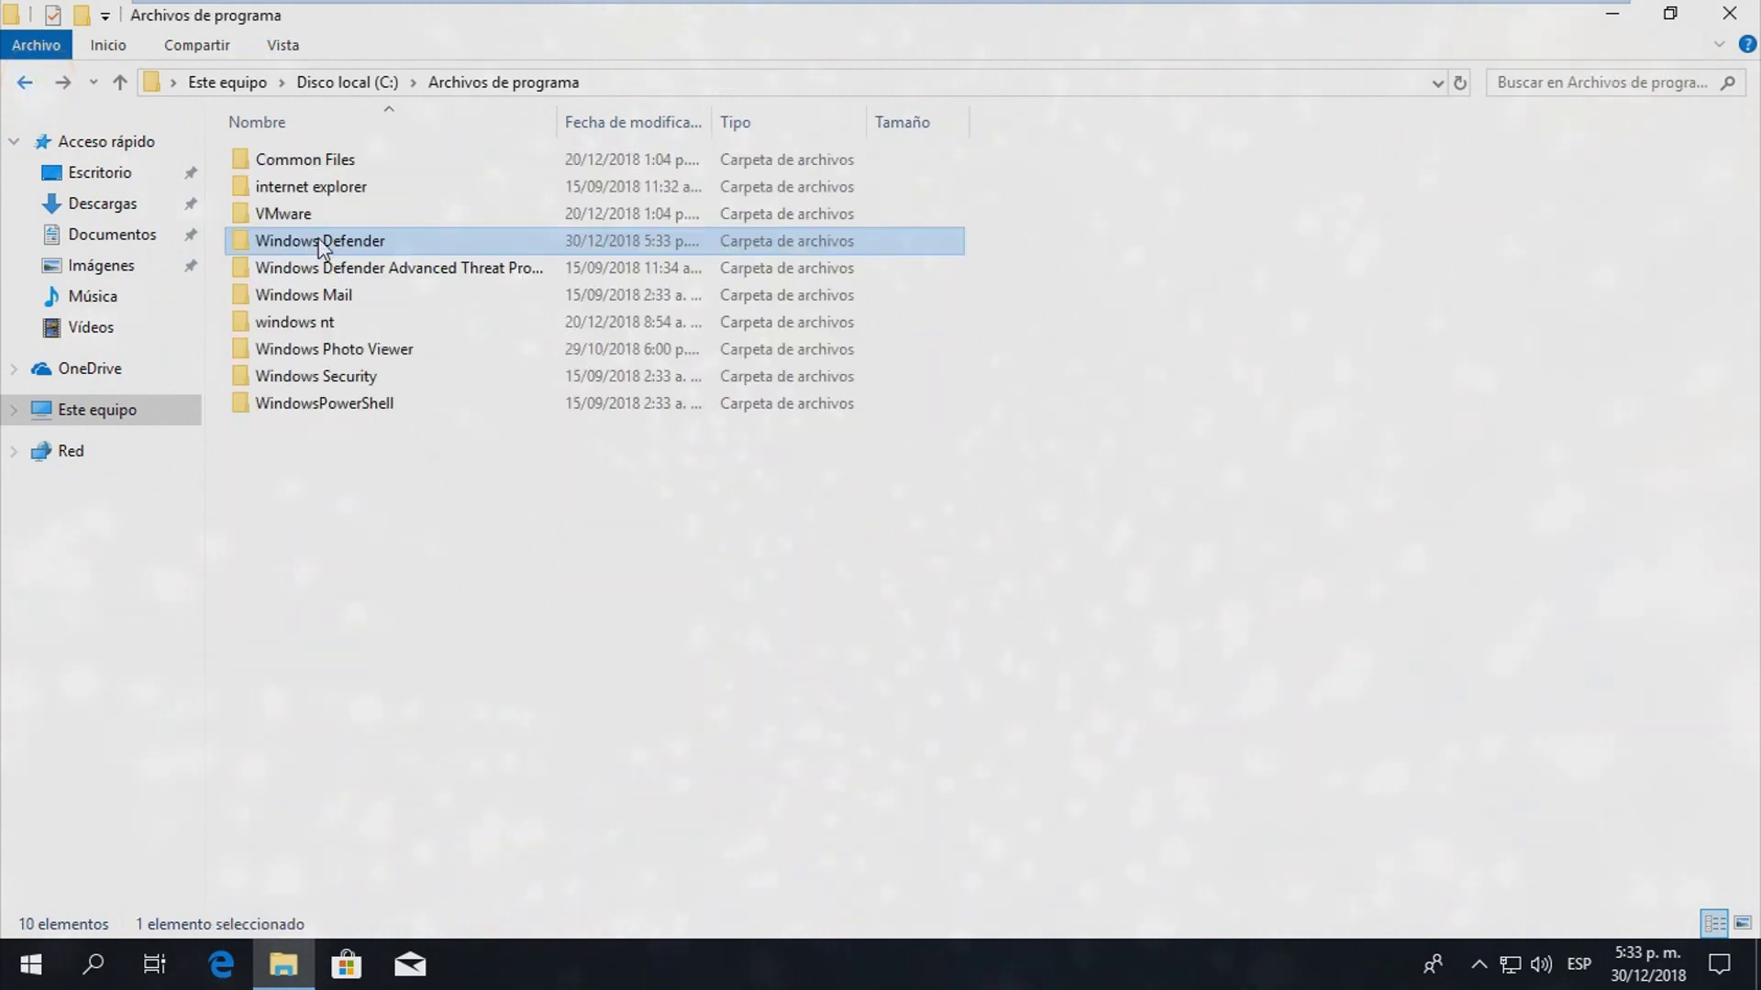
{"action": "left_click", "coordinate": [335, 211]}
{"action": "left_click", "coordinate": [363, 239]}
{"action": "right_click", "coordinate": [373, 238]}
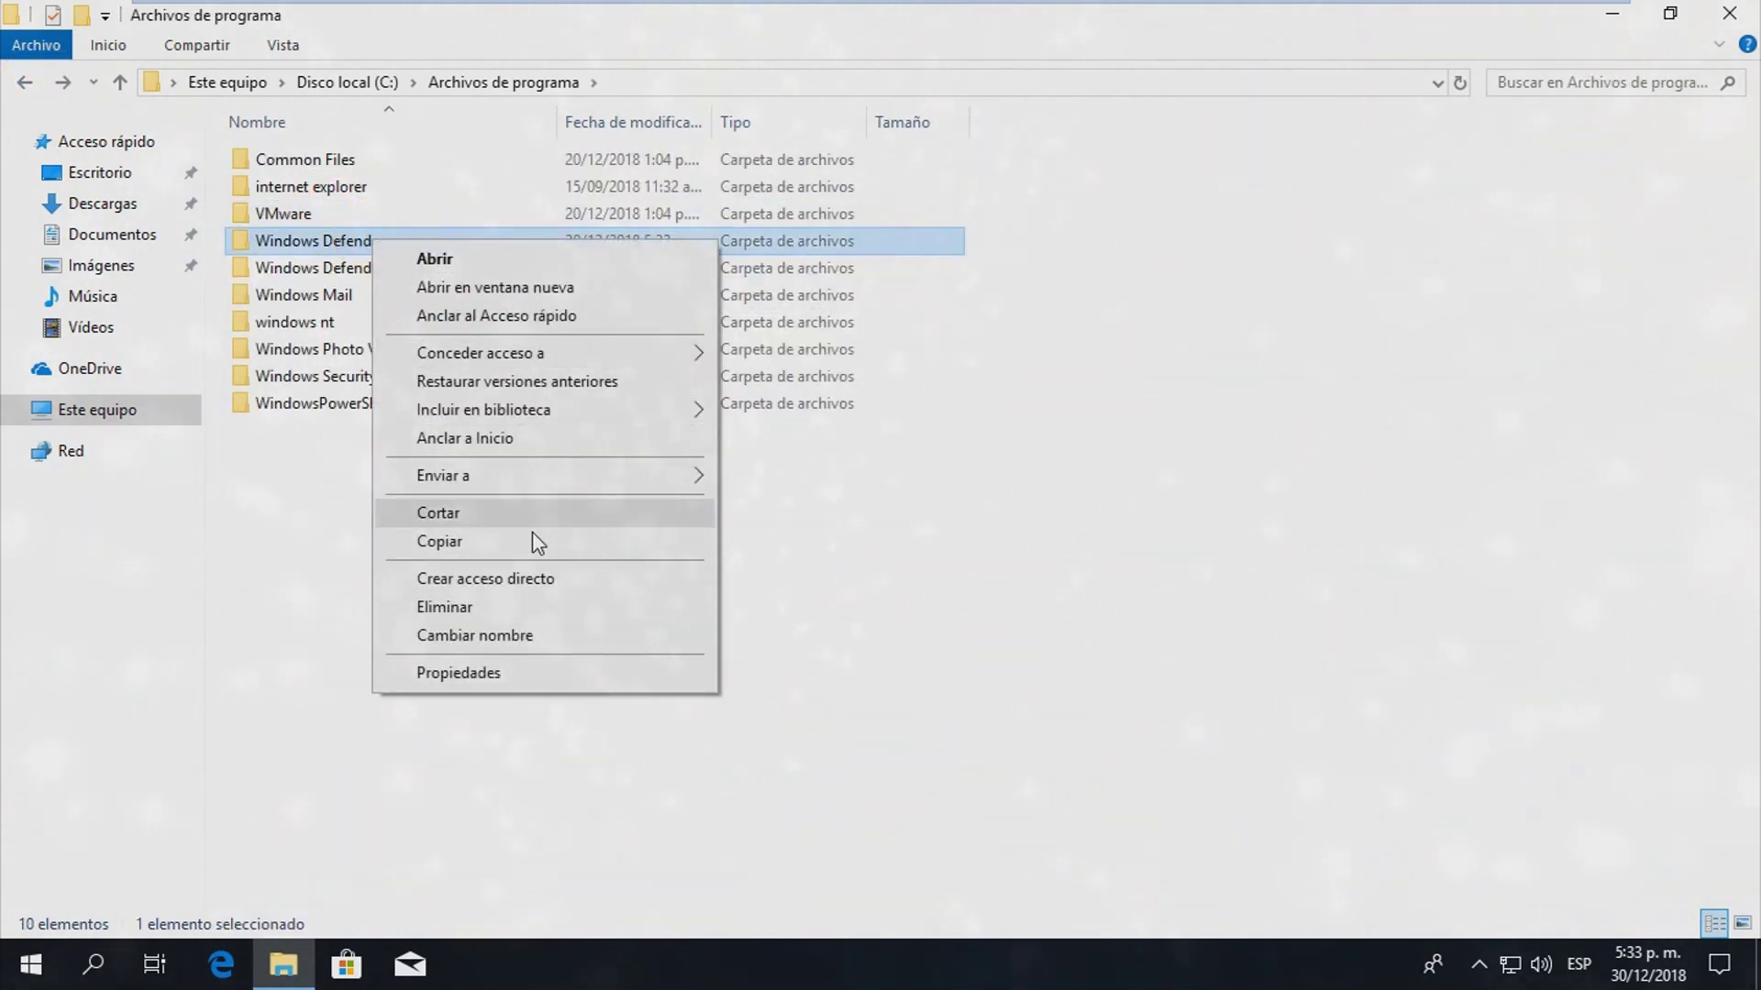
{"action": "left_click", "coordinate": [524, 674]}
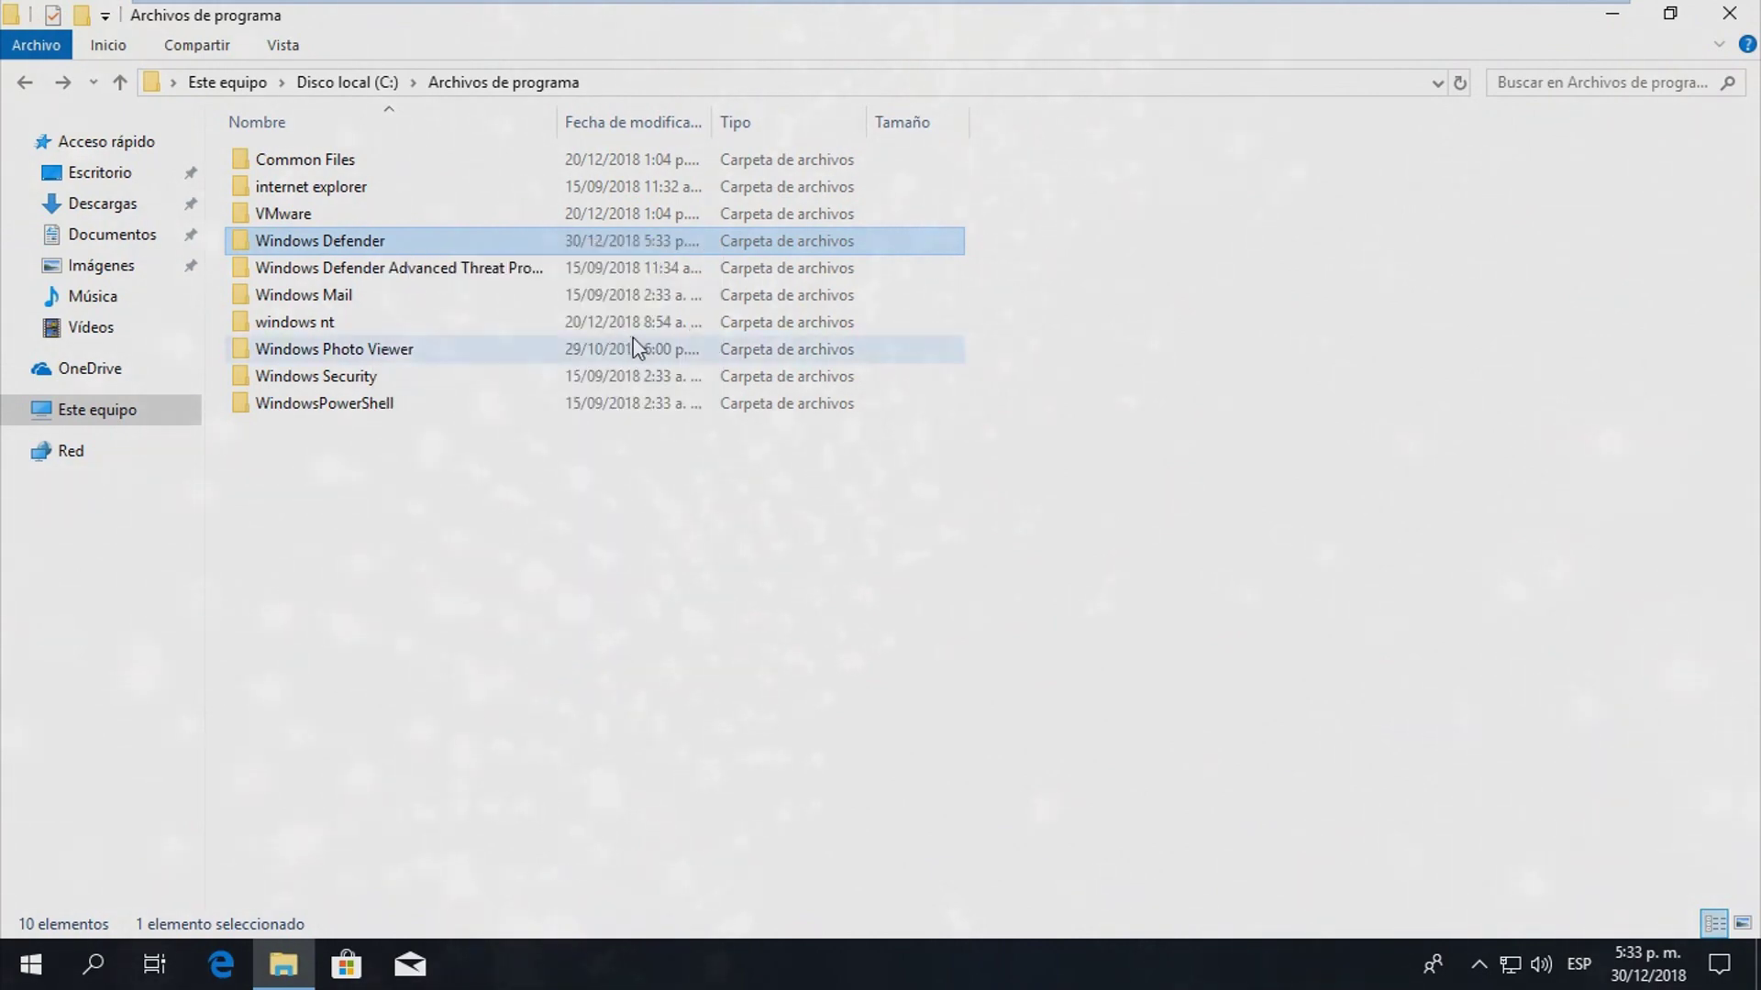
{"action": "left_click", "coordinate": [829, 259]}
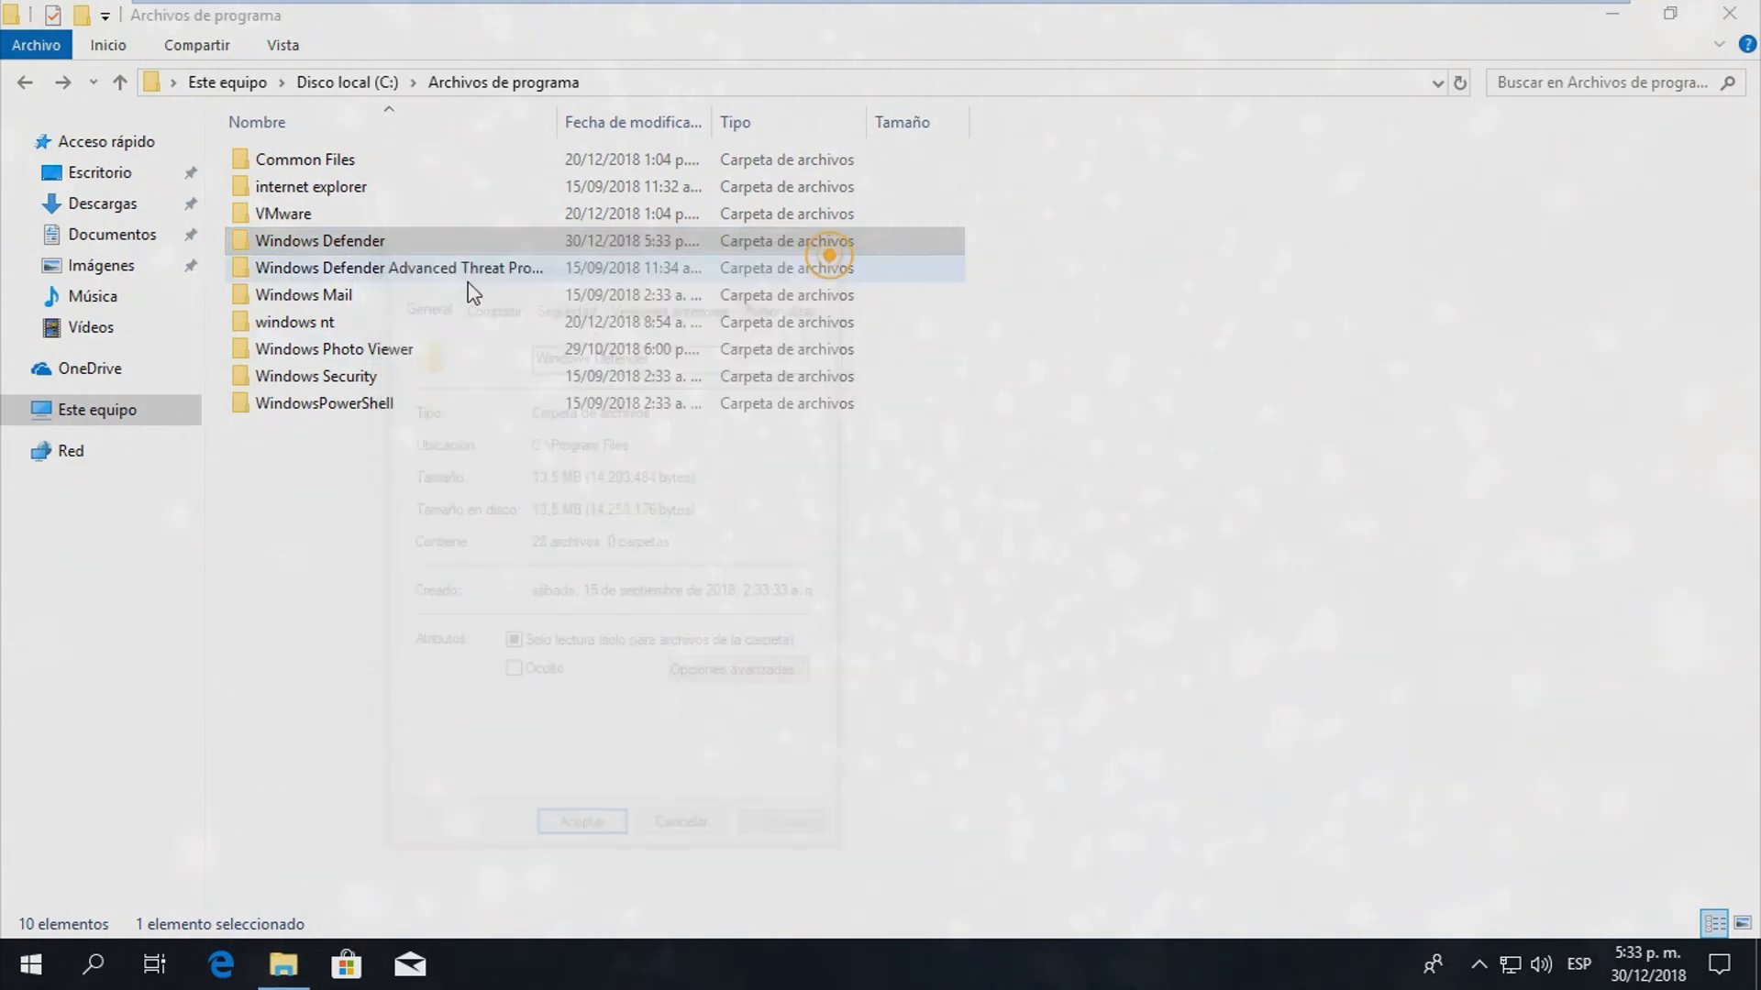
- Delete the Windows Defender folder from Archivos de programa
{"action": "right_click", "coordinate": [386, 241]}
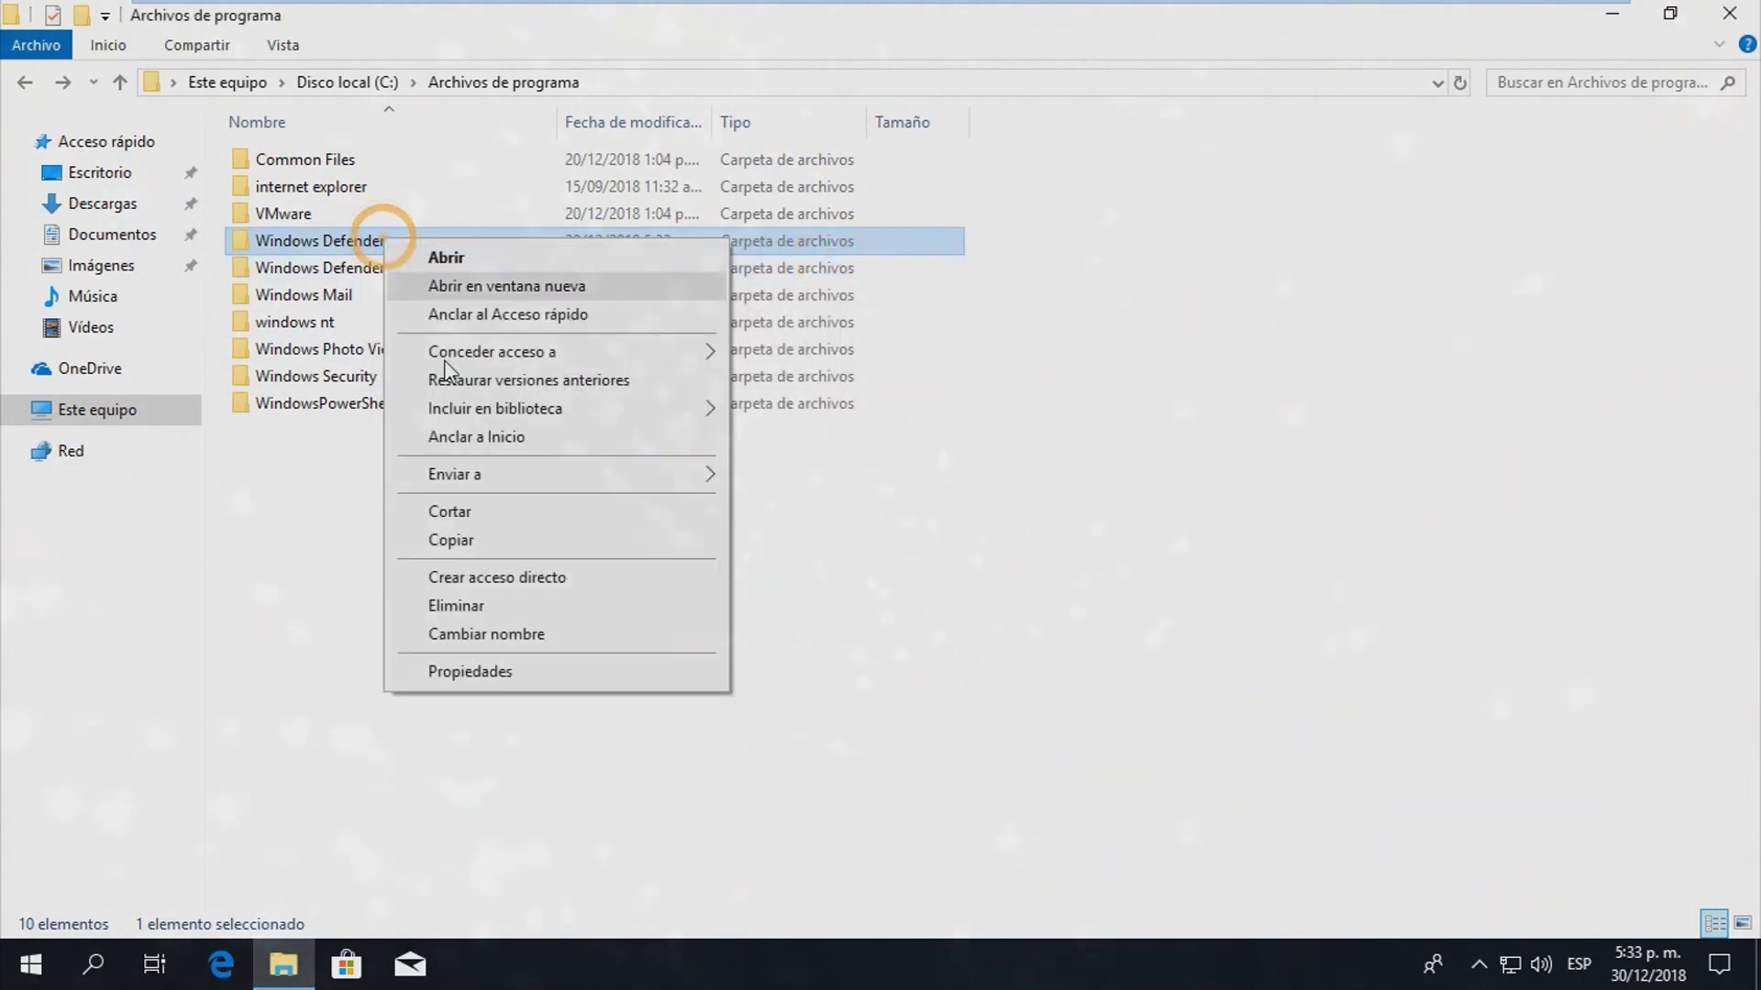
{"action": "left_click", "coordinate": [492, 605]}
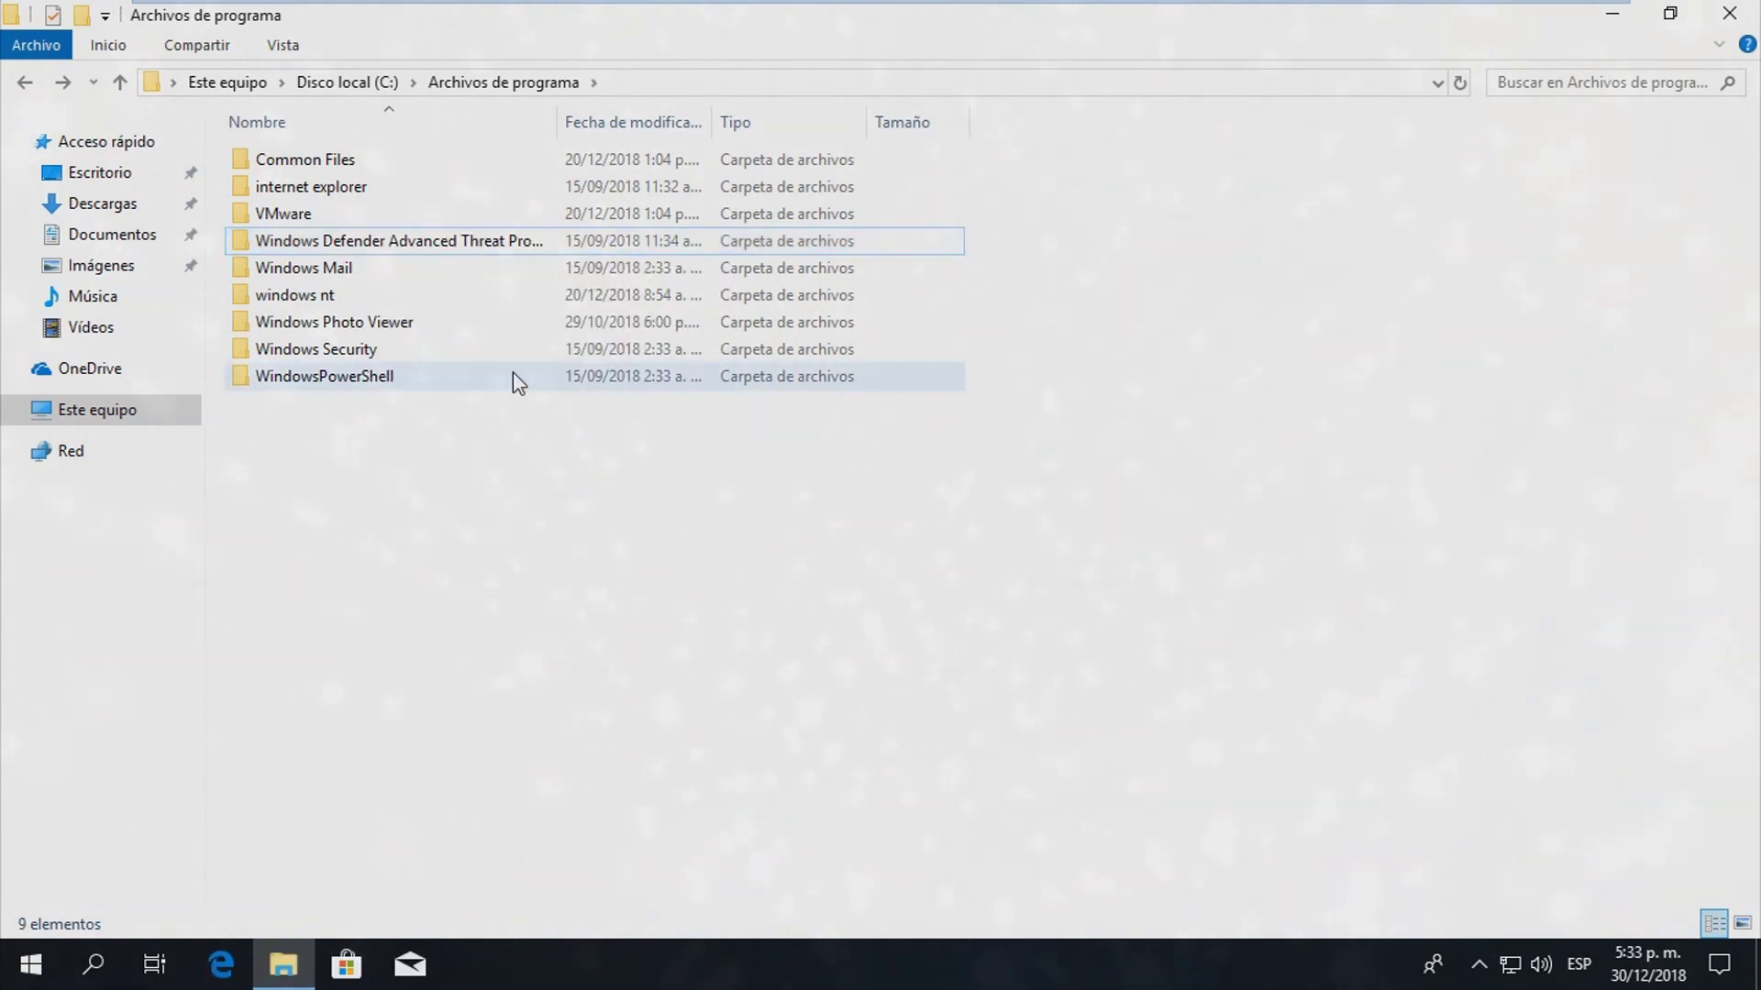
- Try to delete the Windows Defender Advanced Threat Protection folder and refresh the file list
{"action": "left_click", "coordinate": [483, 250]}
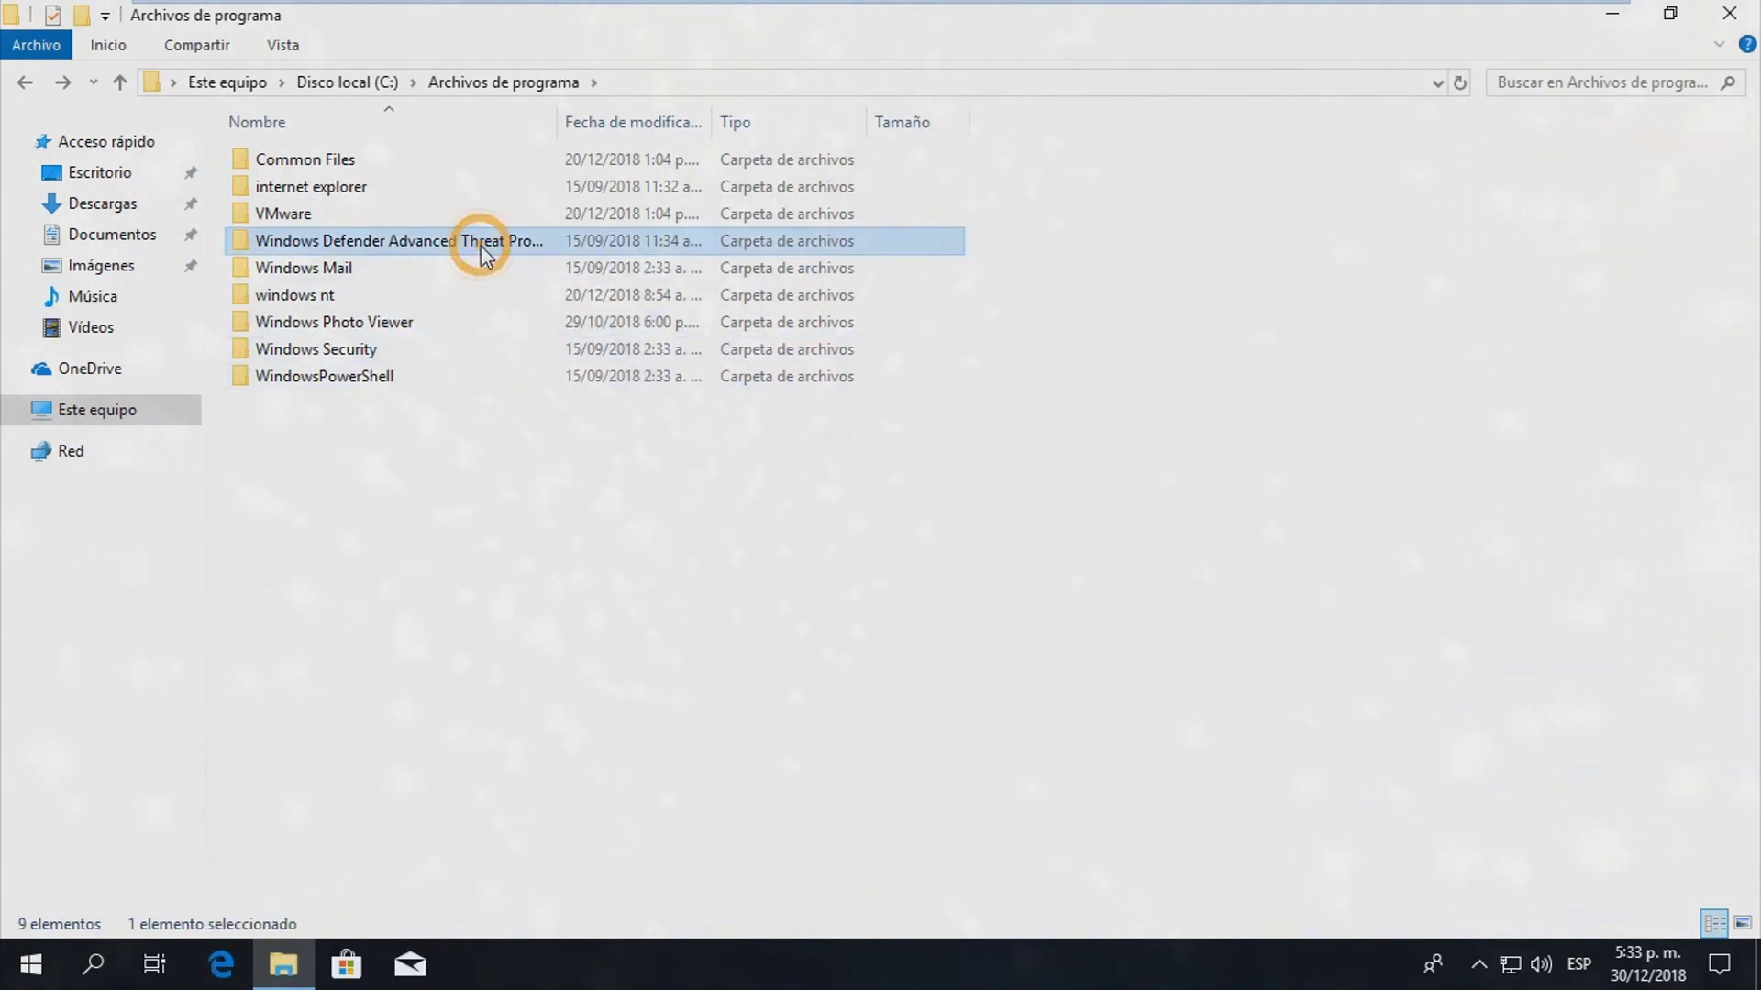
{"action": "right_click", "coordinate": [480, 252]}
{"action": "left_click", "coordinate": [565, 615]}
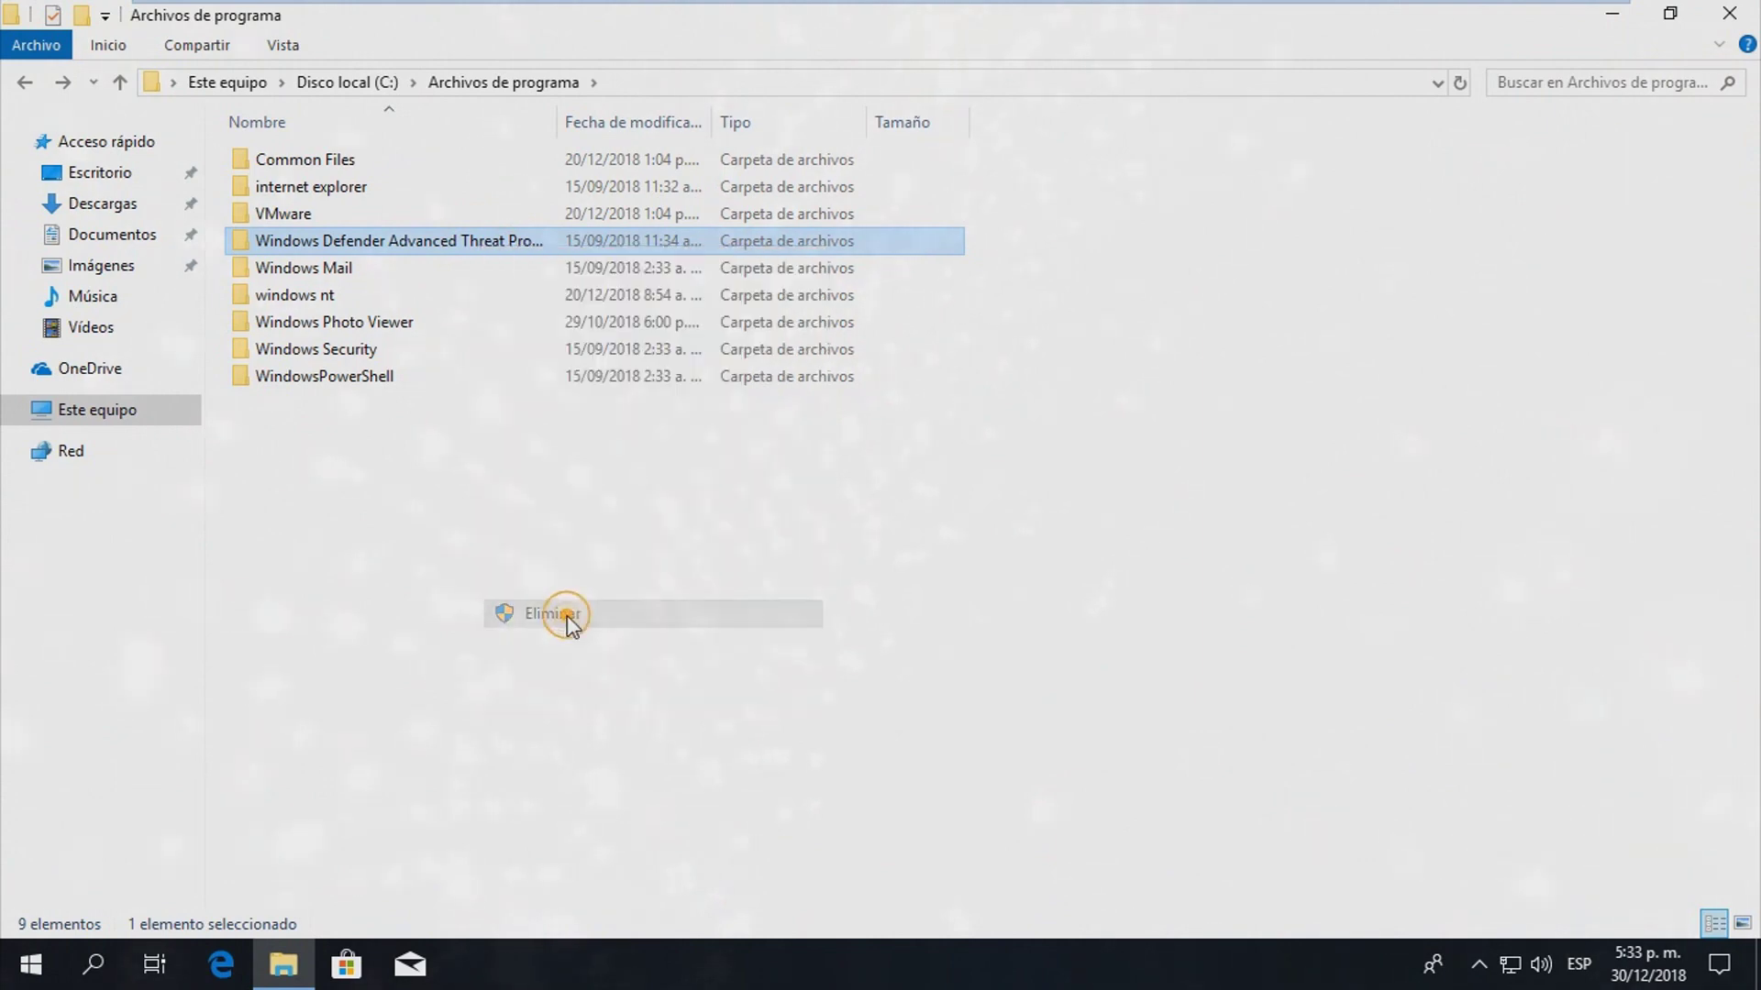
{"action": "left_click", "coordinate": [706, 378]}
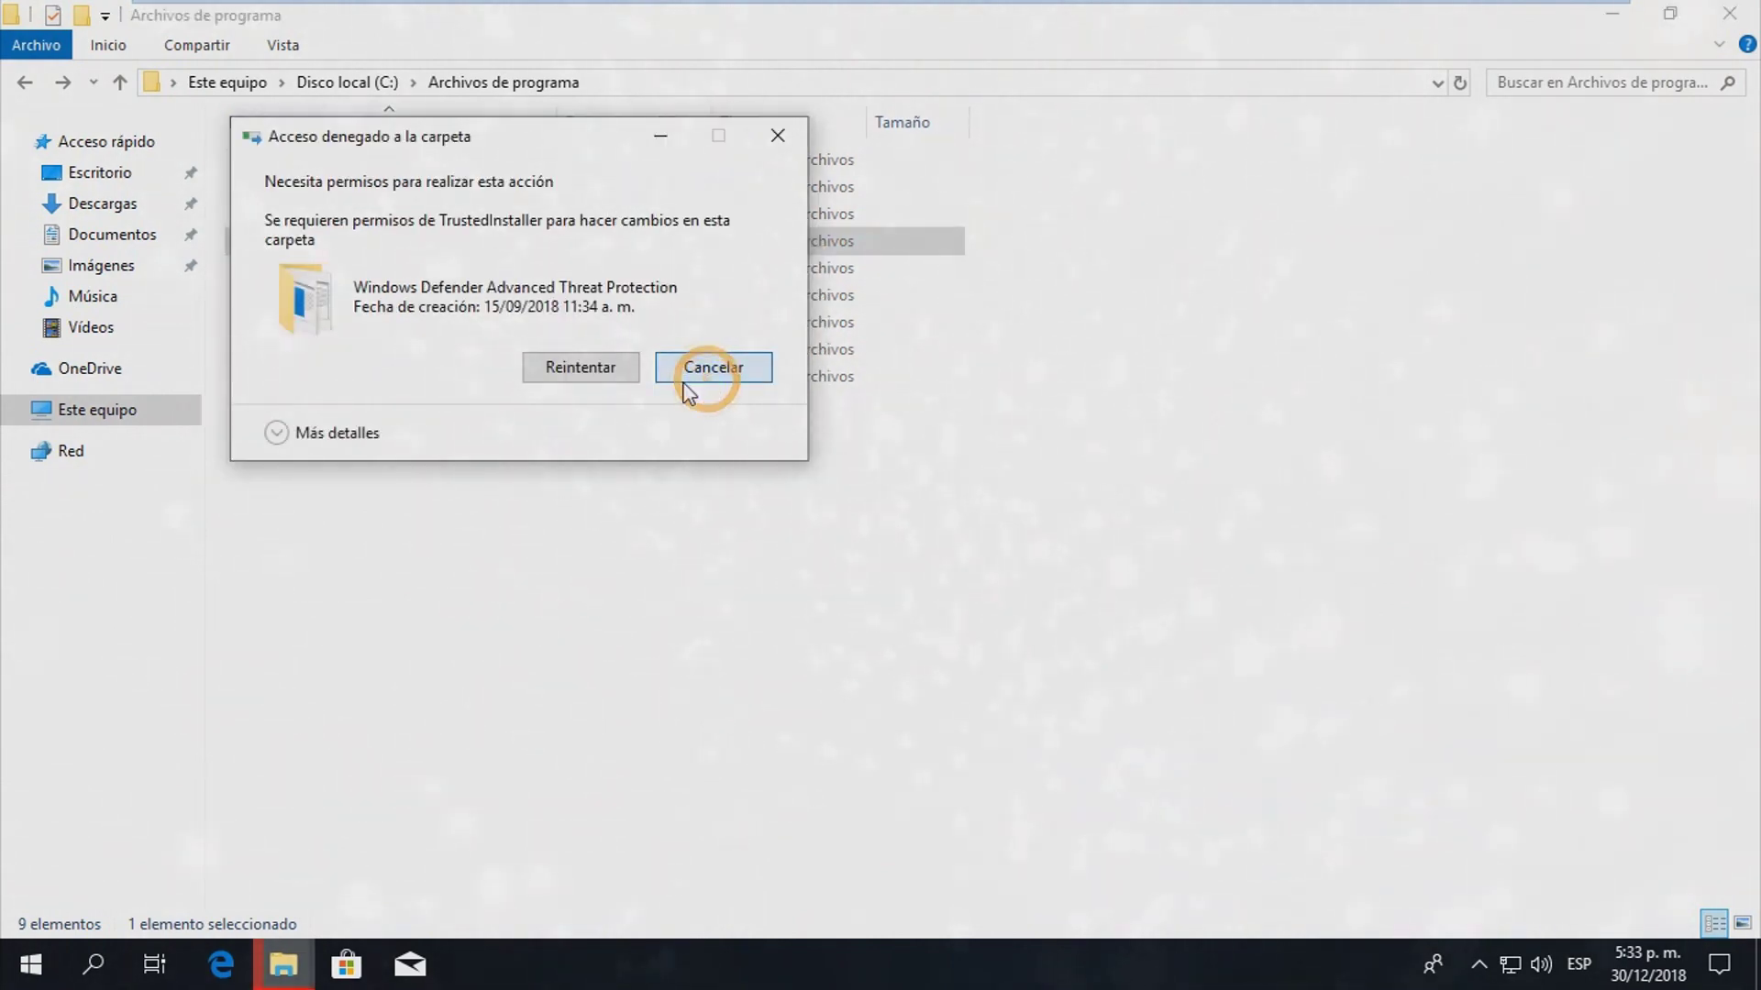
{"action": "right_click", "coordinate": [786, 487]}
{"action": "left_click", "coordinate": [875, 584]}
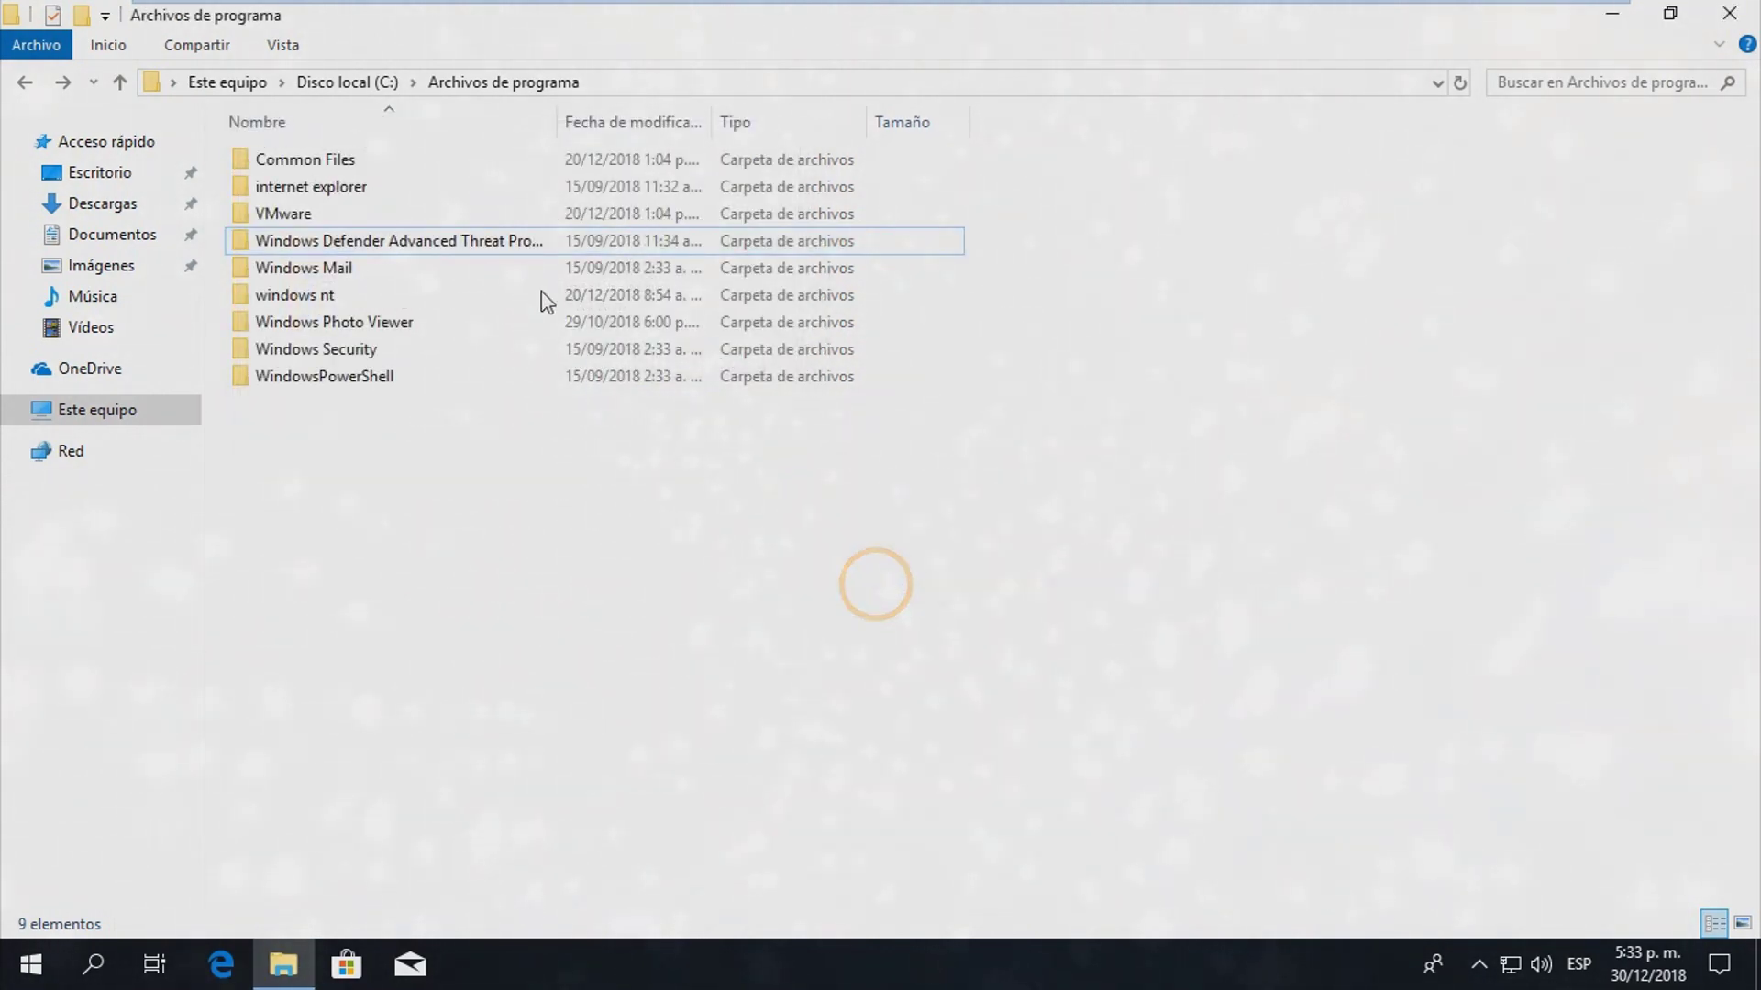
- Open the permission editor from the security properties of the Windows Defender Advanced Threat Protection folder
{"action": "left_click", "coordinate": [469, 244]}
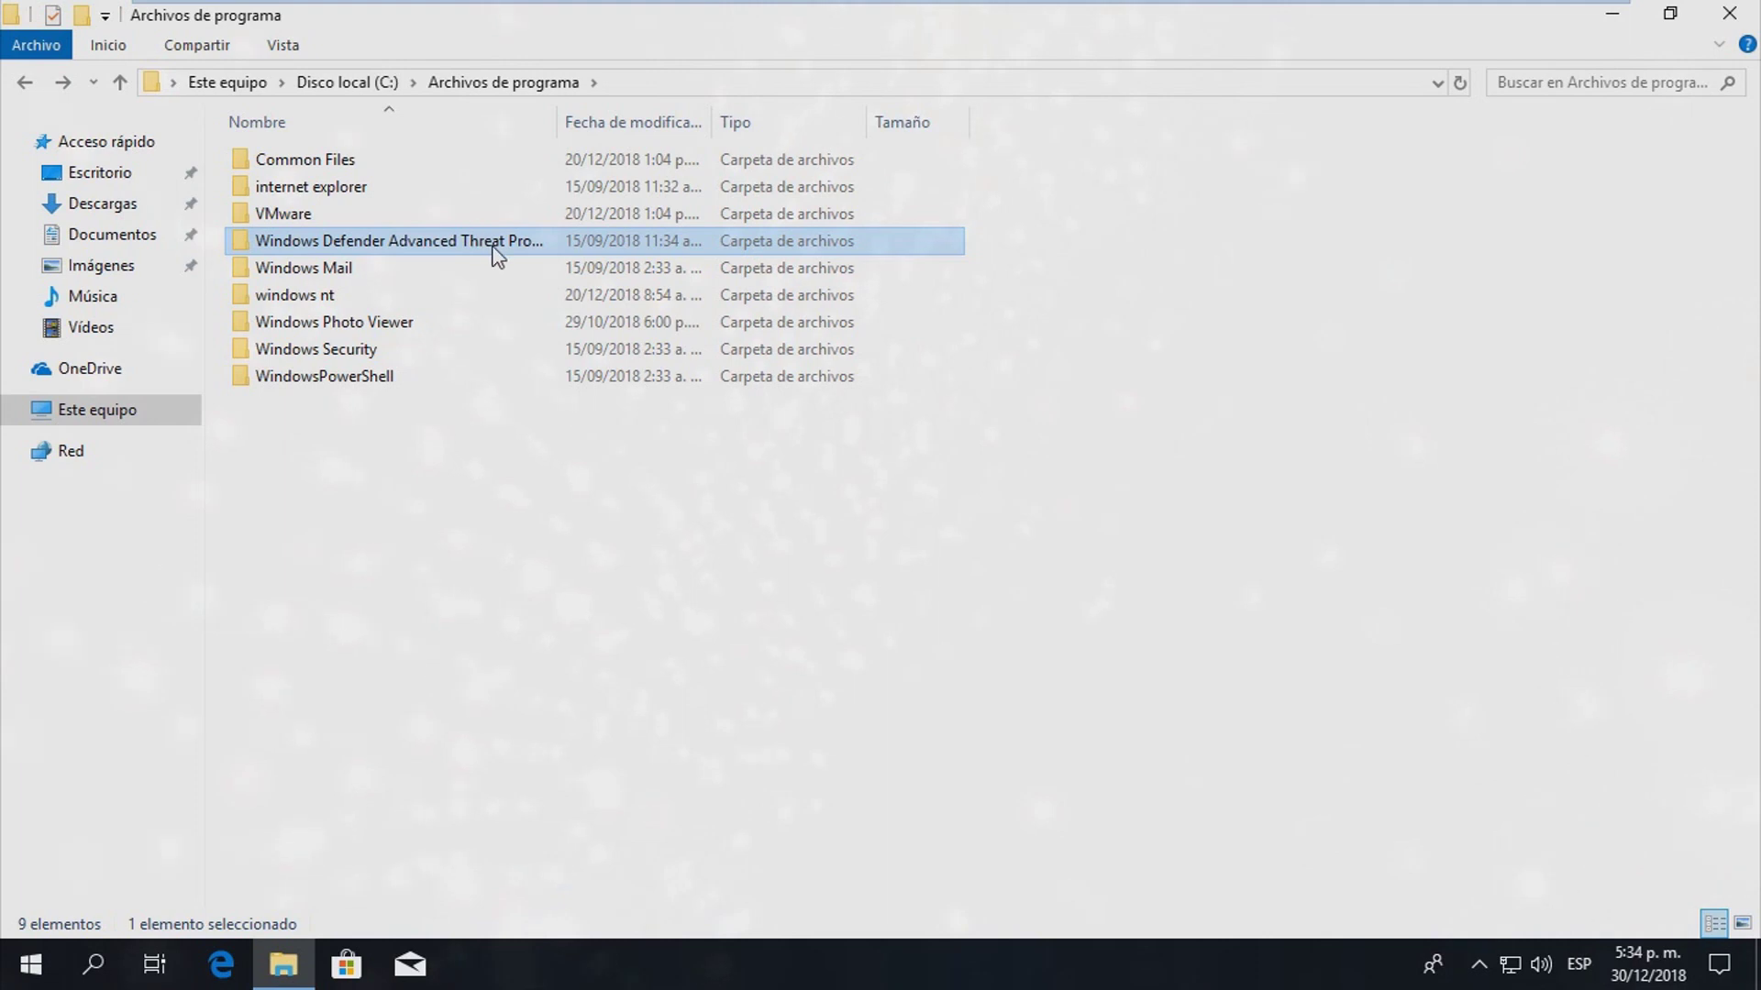
{"action": "right_click", "coordinate": [492, 245]}
{"action": "left_click", "coordinate": [579, 678]}
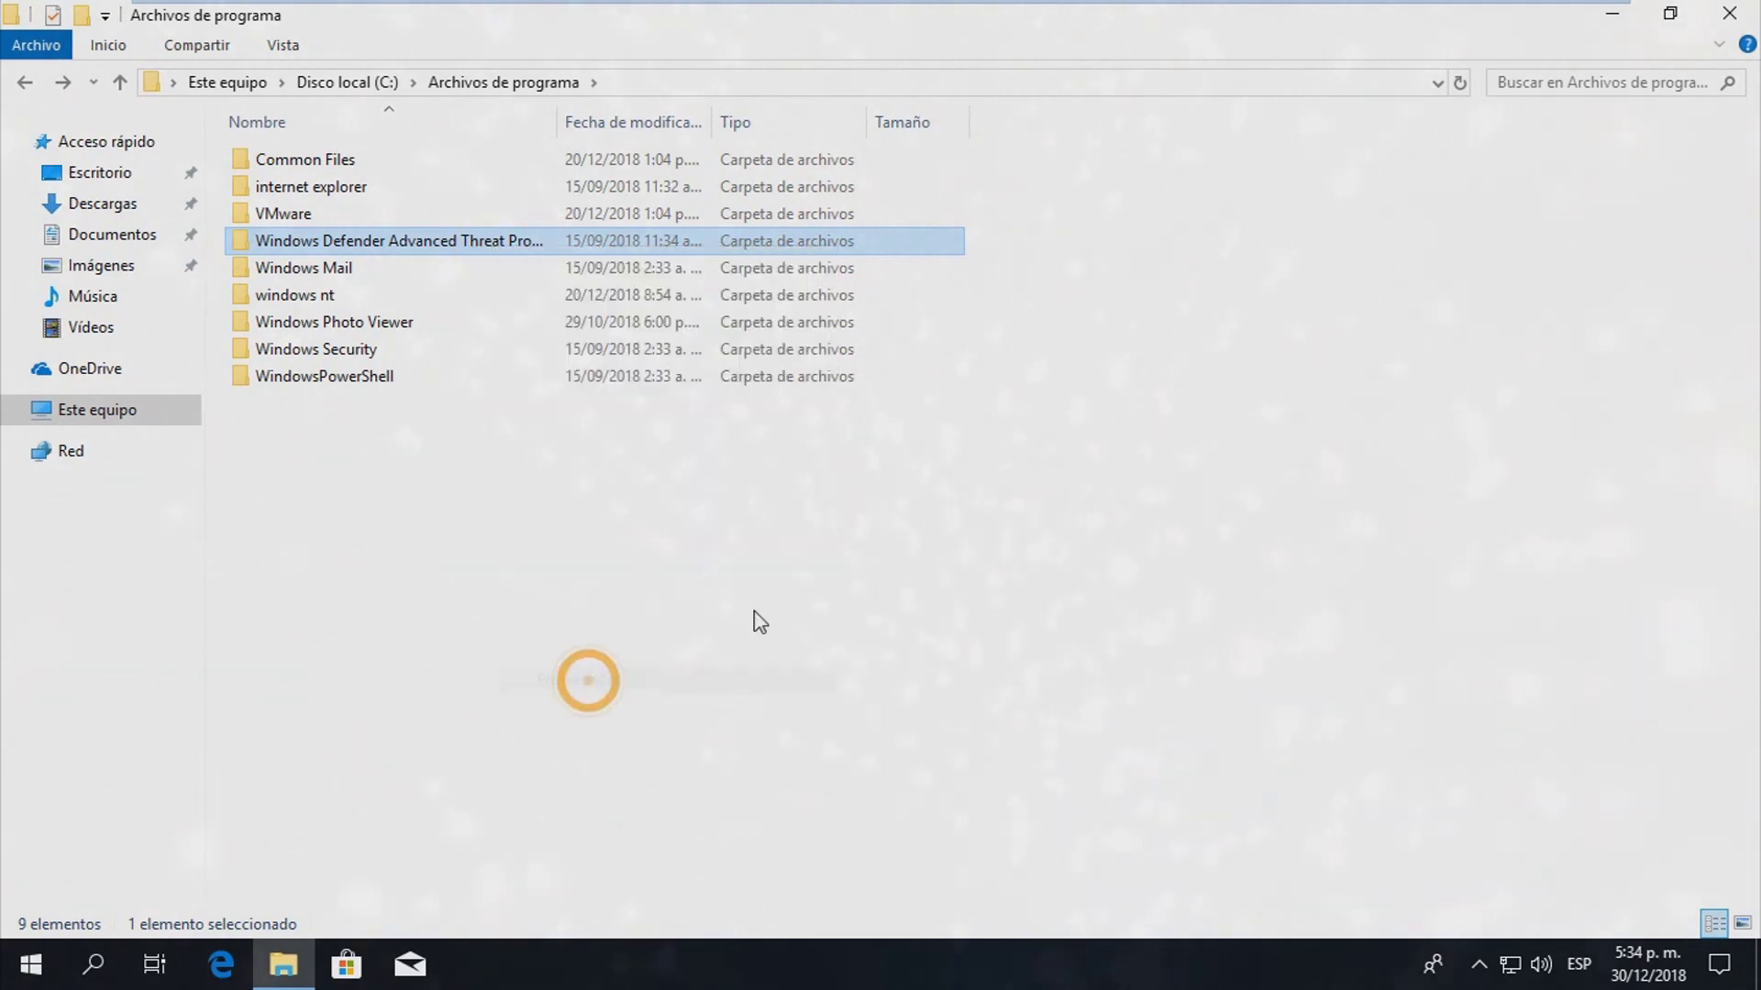
{"action": "left_click", "coordinate": [610, 309]}
{"action": "left_click", "coordinate": [686, 309]}
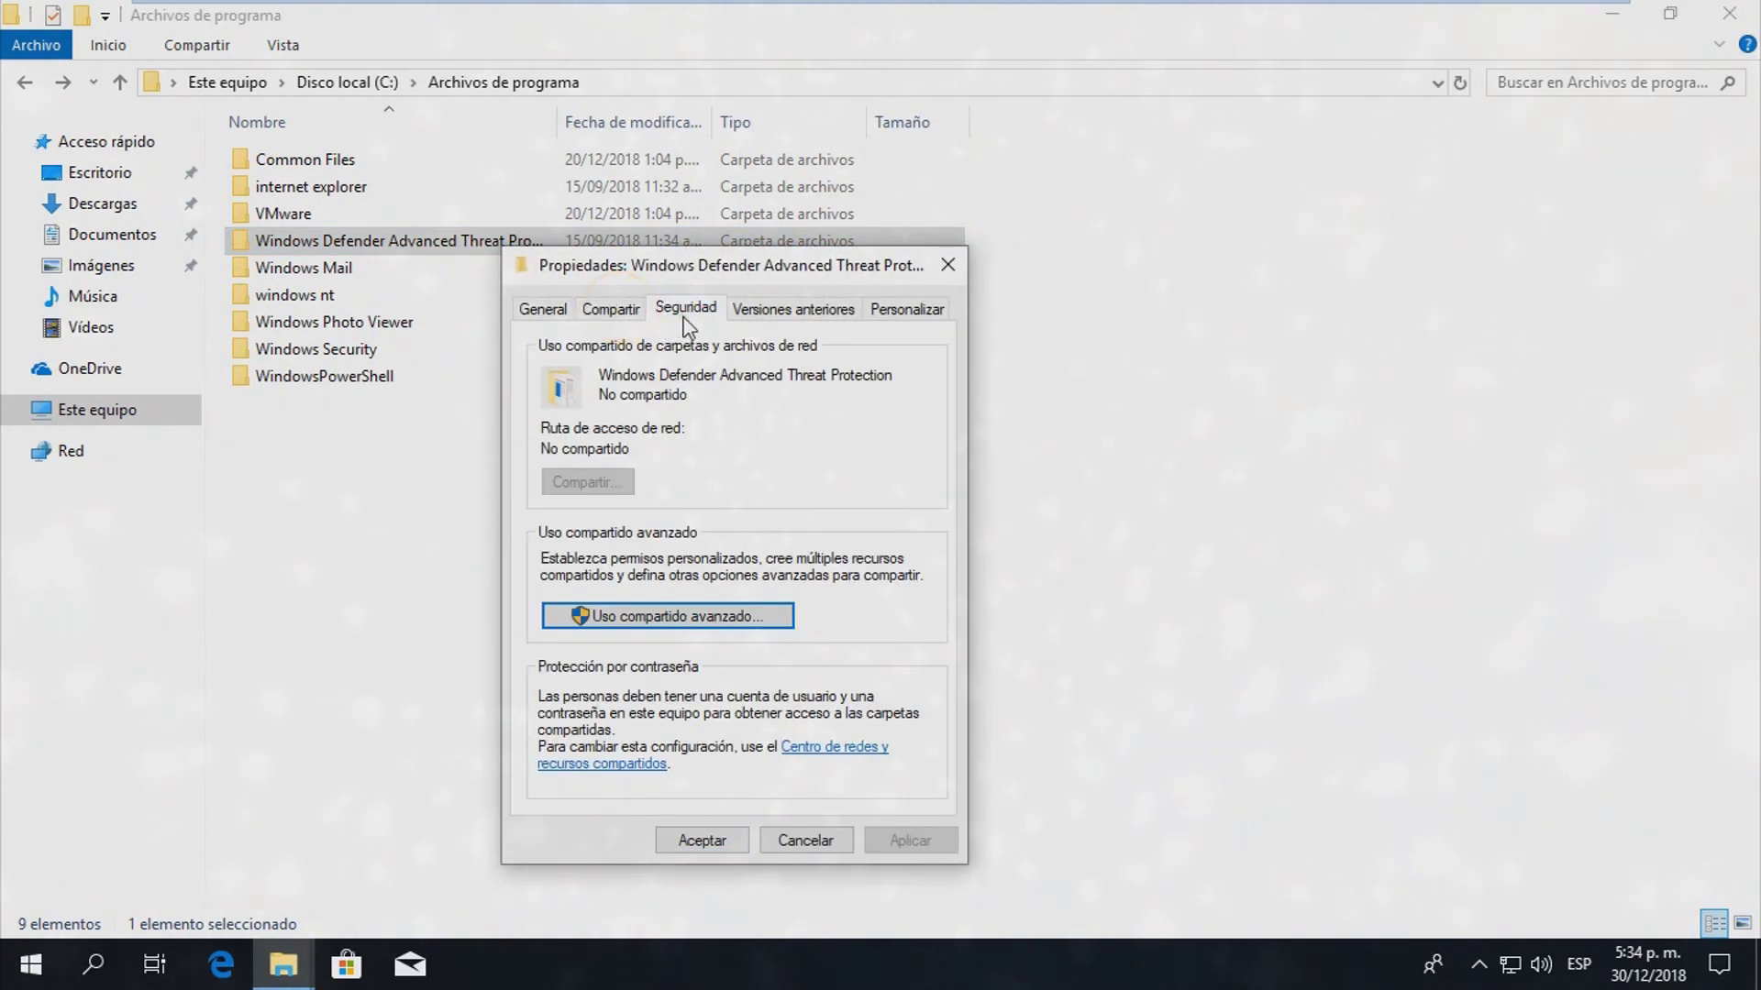
{"action": "left_click", "coordinate": [885, 525]}
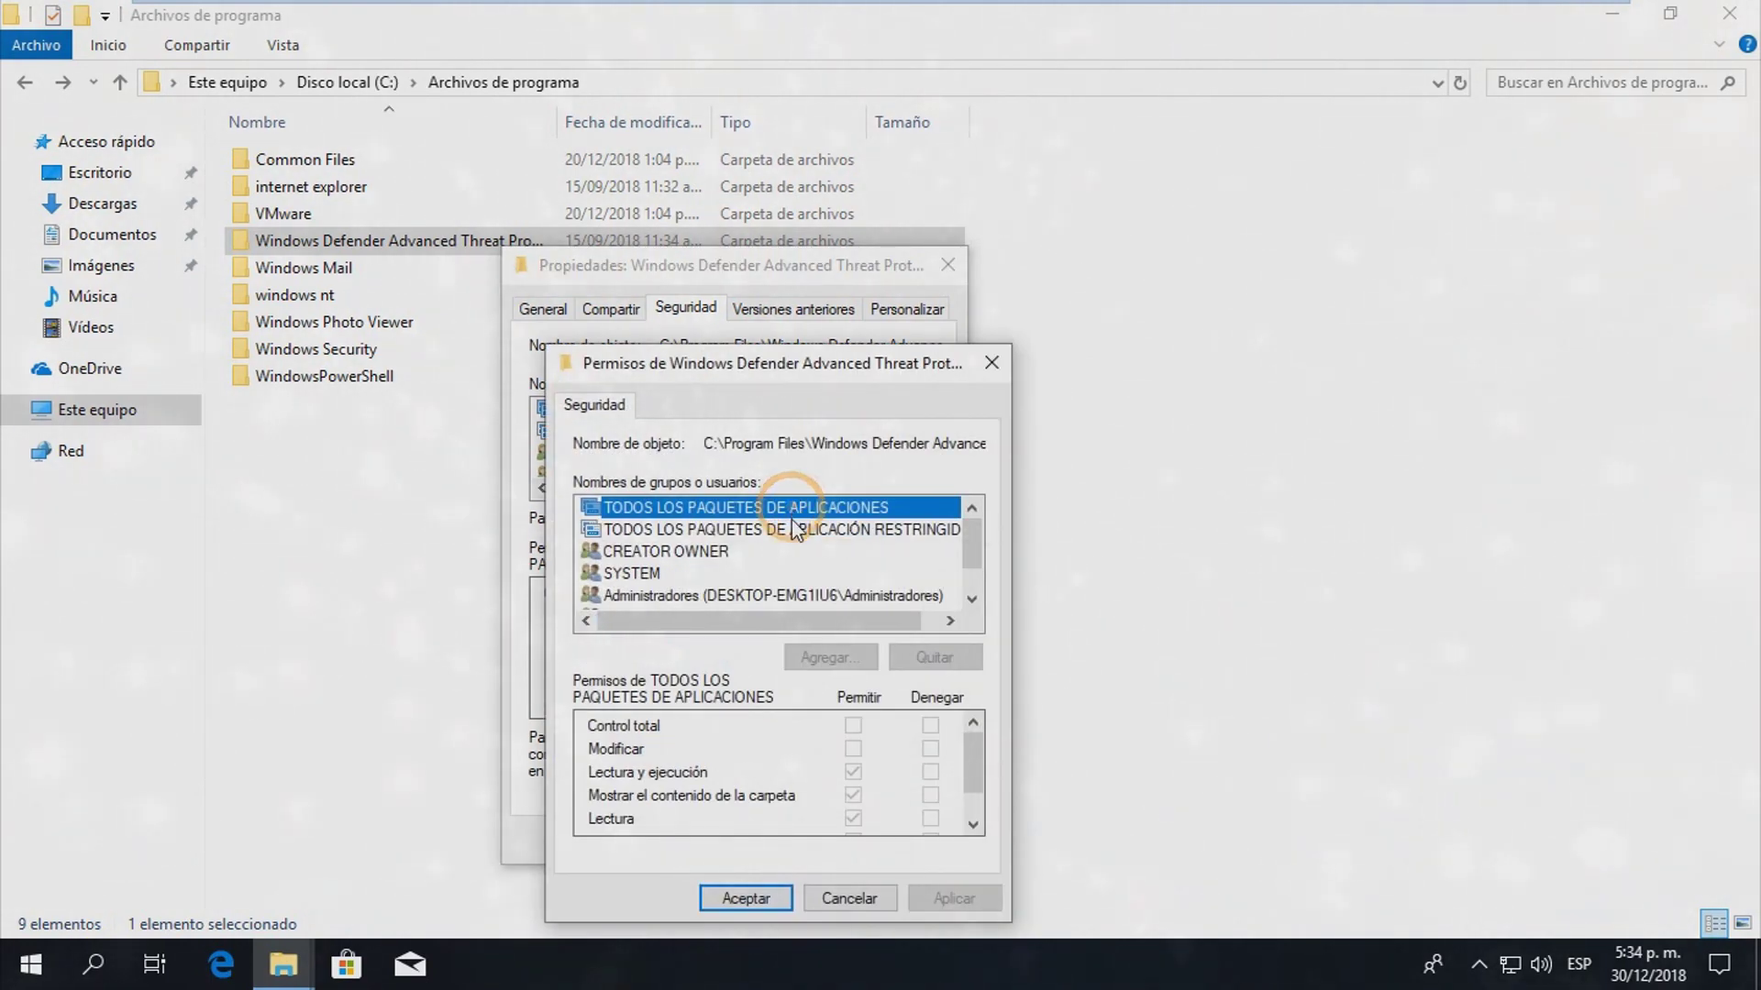
- Review the folder permissions of each listed group and user, including TrustedInstaller, and close both dialogs without changes
{"action": "left_click", "coordinate": [793, 530]}
{"action": "left_click", "coordinate": [697, 551]}
{"action": "left_click", "coordinate": [633, 573]}
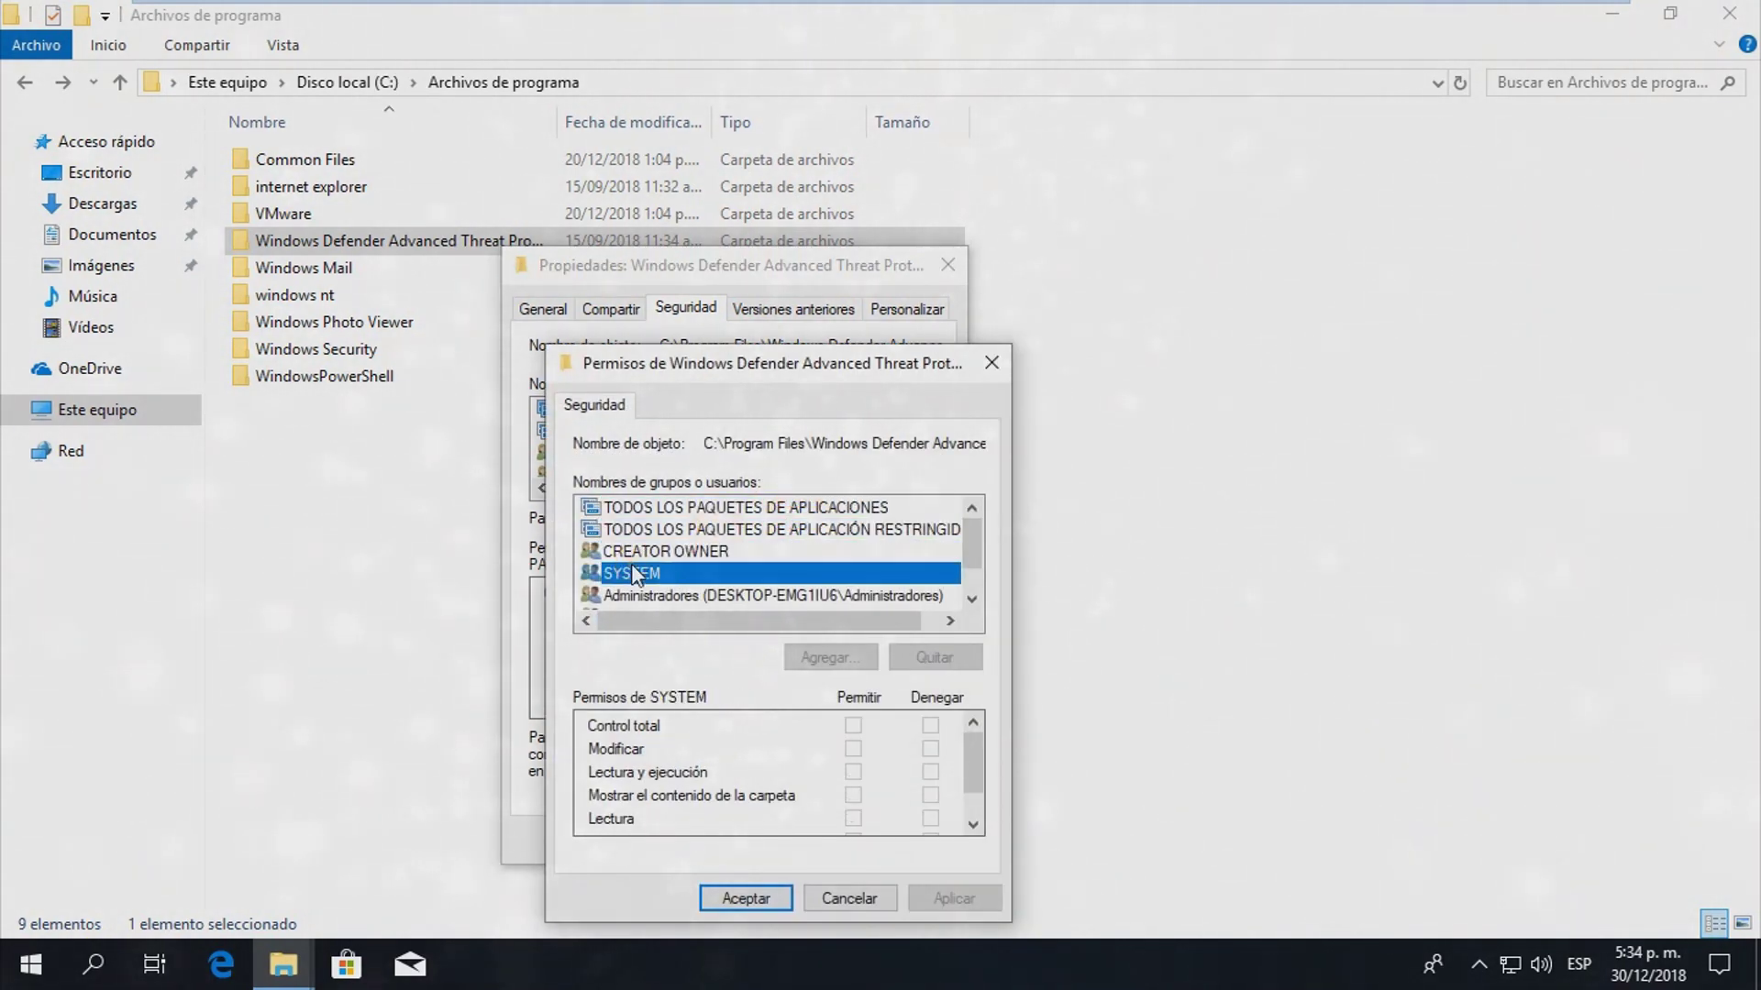
{"action": "left_click", "coordinate": [843, 595]}
{"action": "scroll", "coordinate": [875, 576], "scroll_direction": "down", "scroll_amount": 1}
{"action": "scroll", "coordinate": [883, 734], "scroll_direction": "down", "scroll_amount": 1}
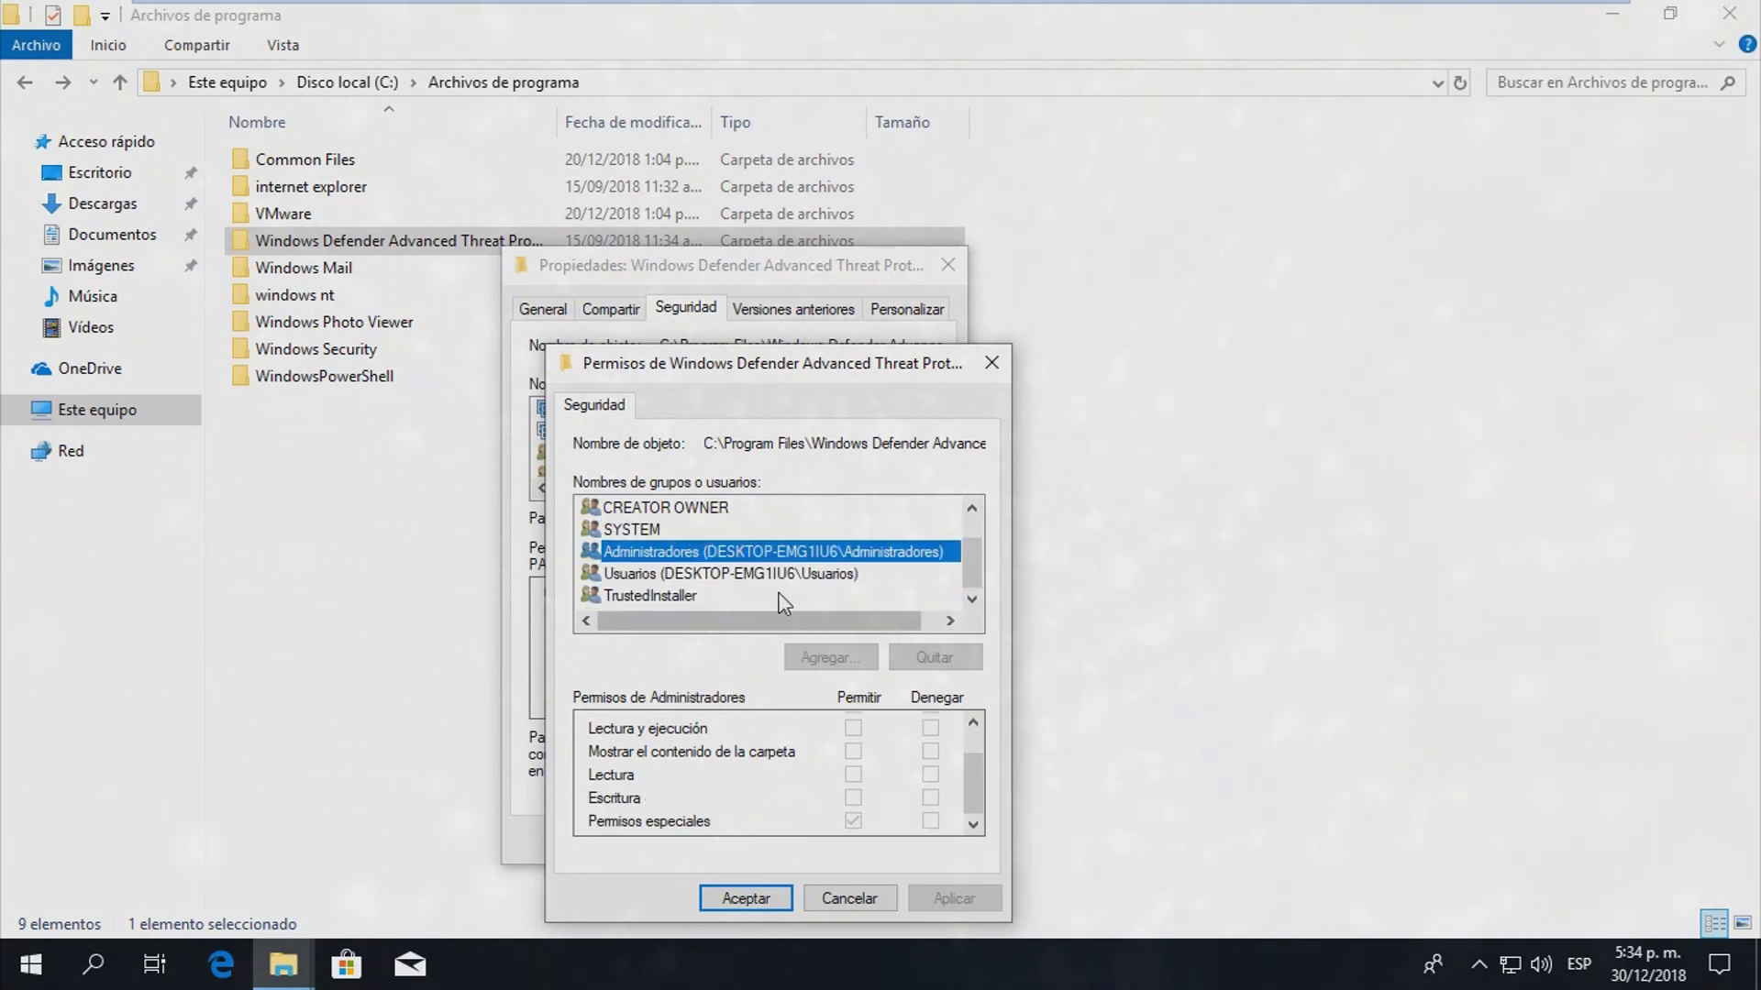
{"action": "left_click", "coordinate": [779, 573]}
{"action": "left_click", "coordinate": [630, 596]}
{"action": "left_click", "coordinate": [886, 901]}
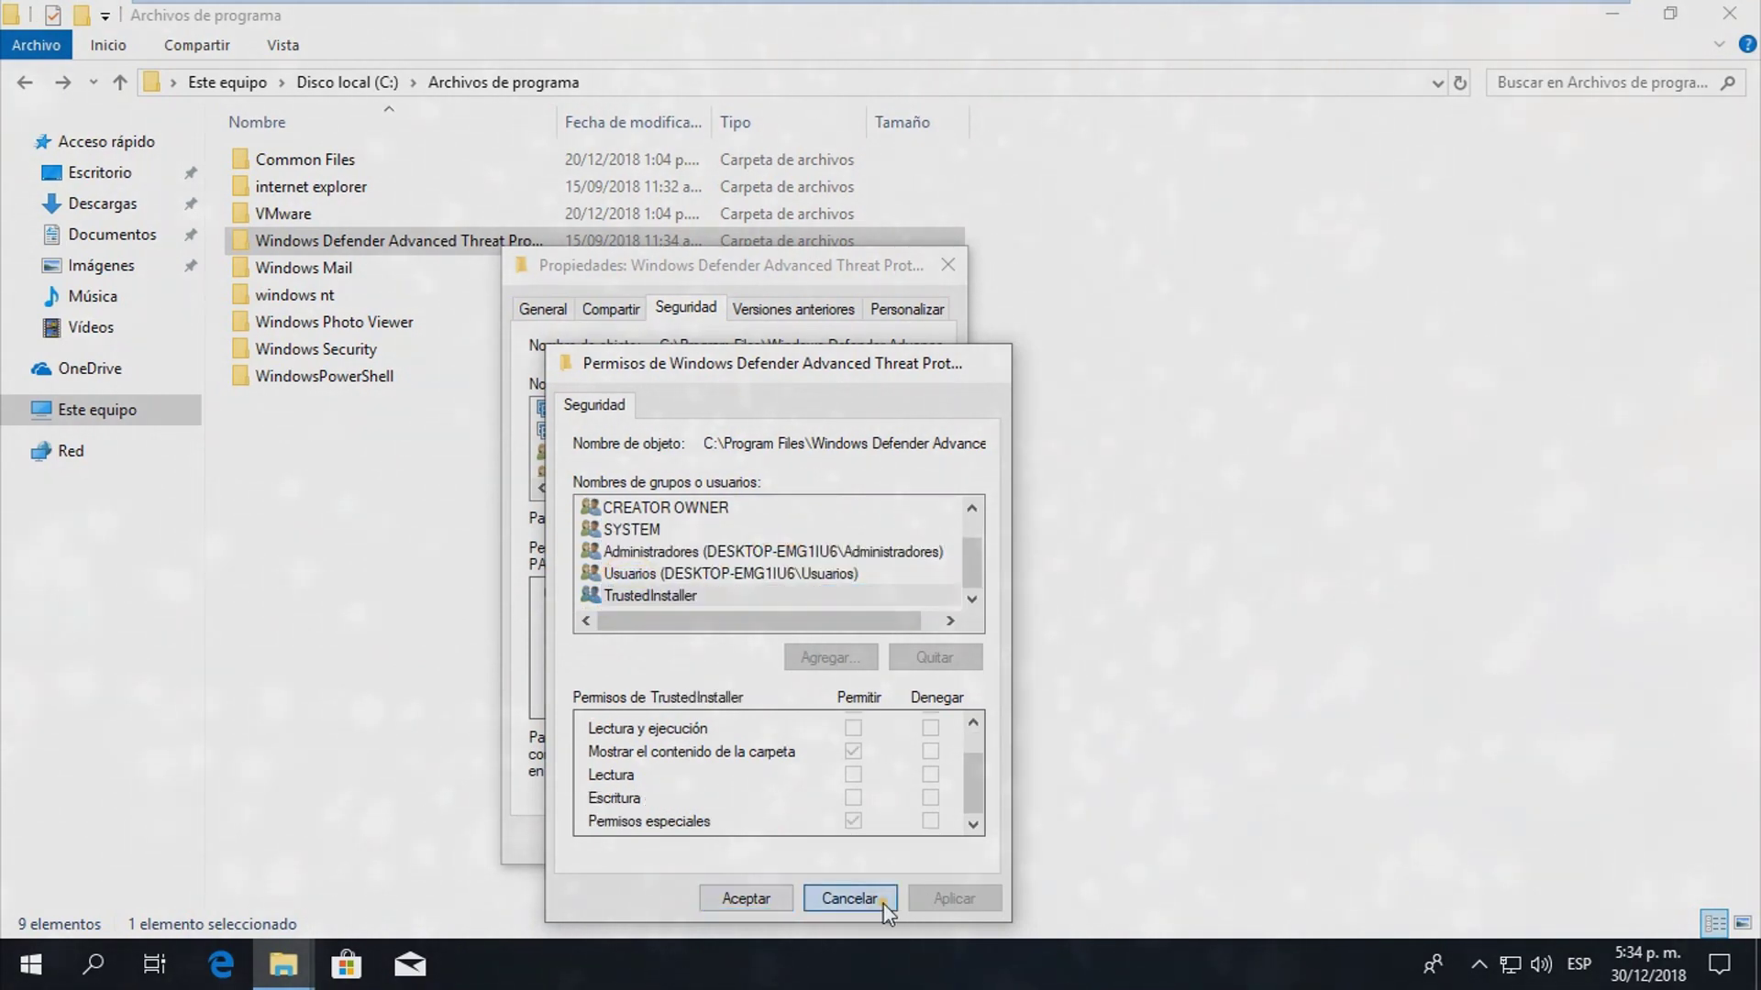
{"action": "left_click", "coordinate": [842, 838]}
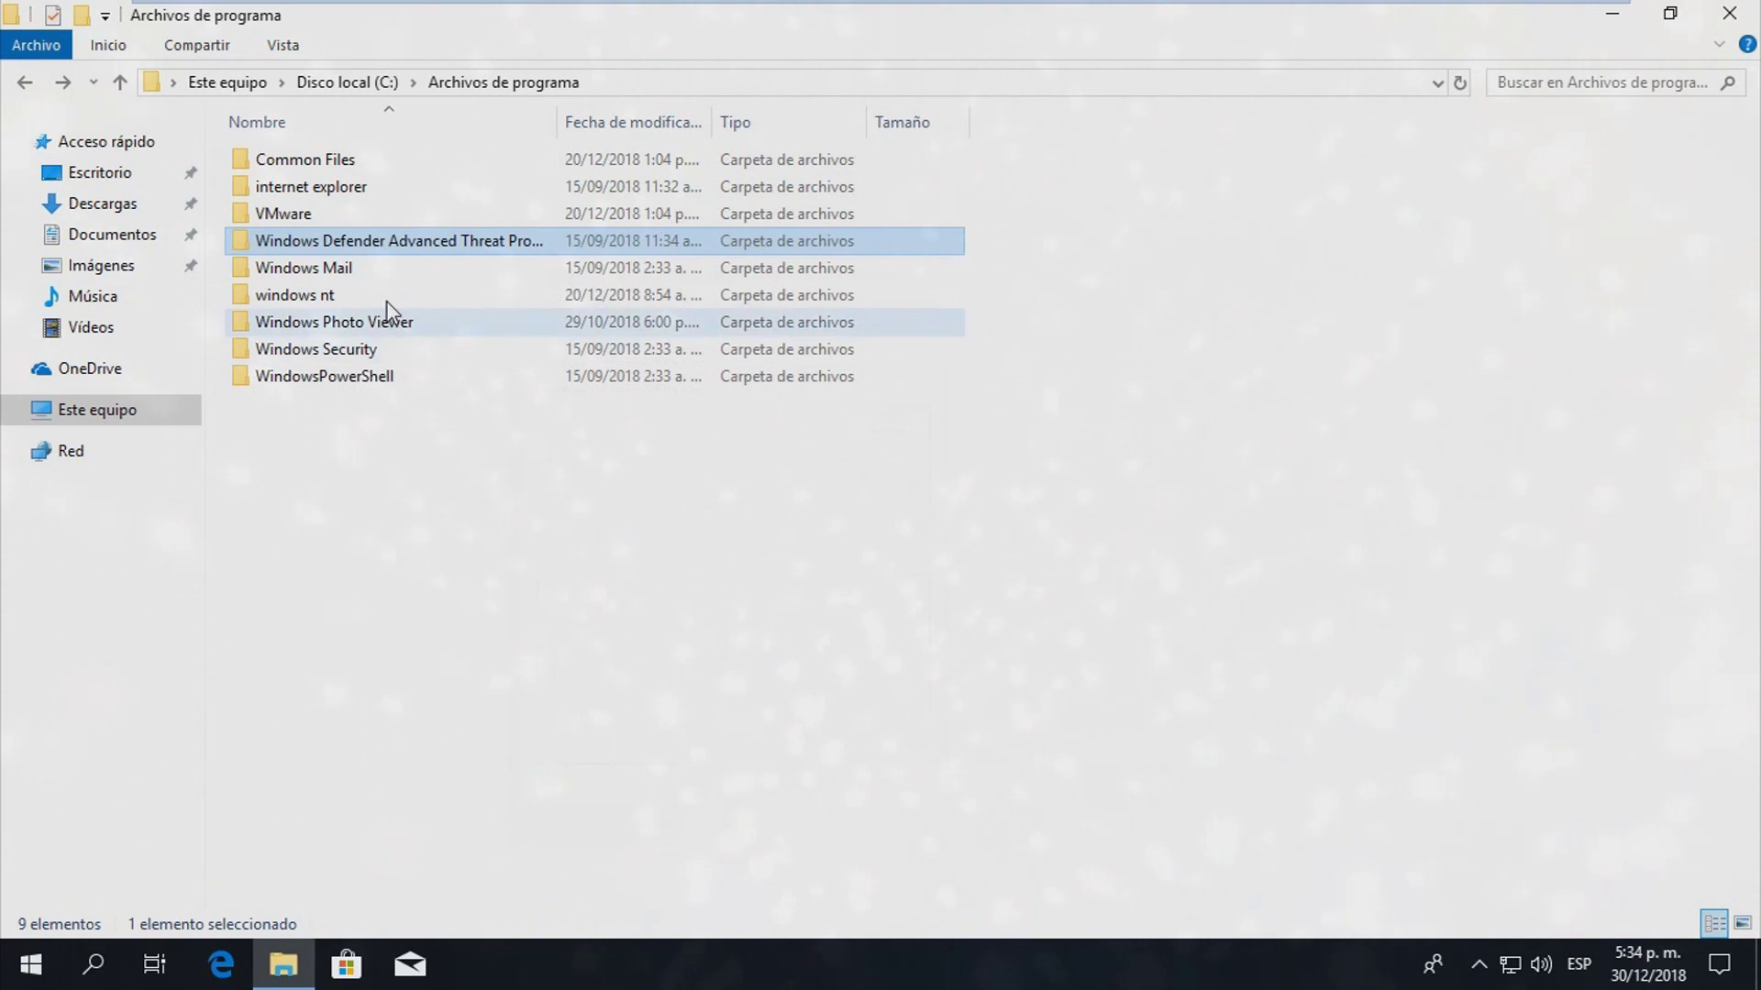
- Open the advanced security settings of the Windows Defender Advanced Threat Protection folder
{"action": "right_click", "coordinate": [396, 246]}
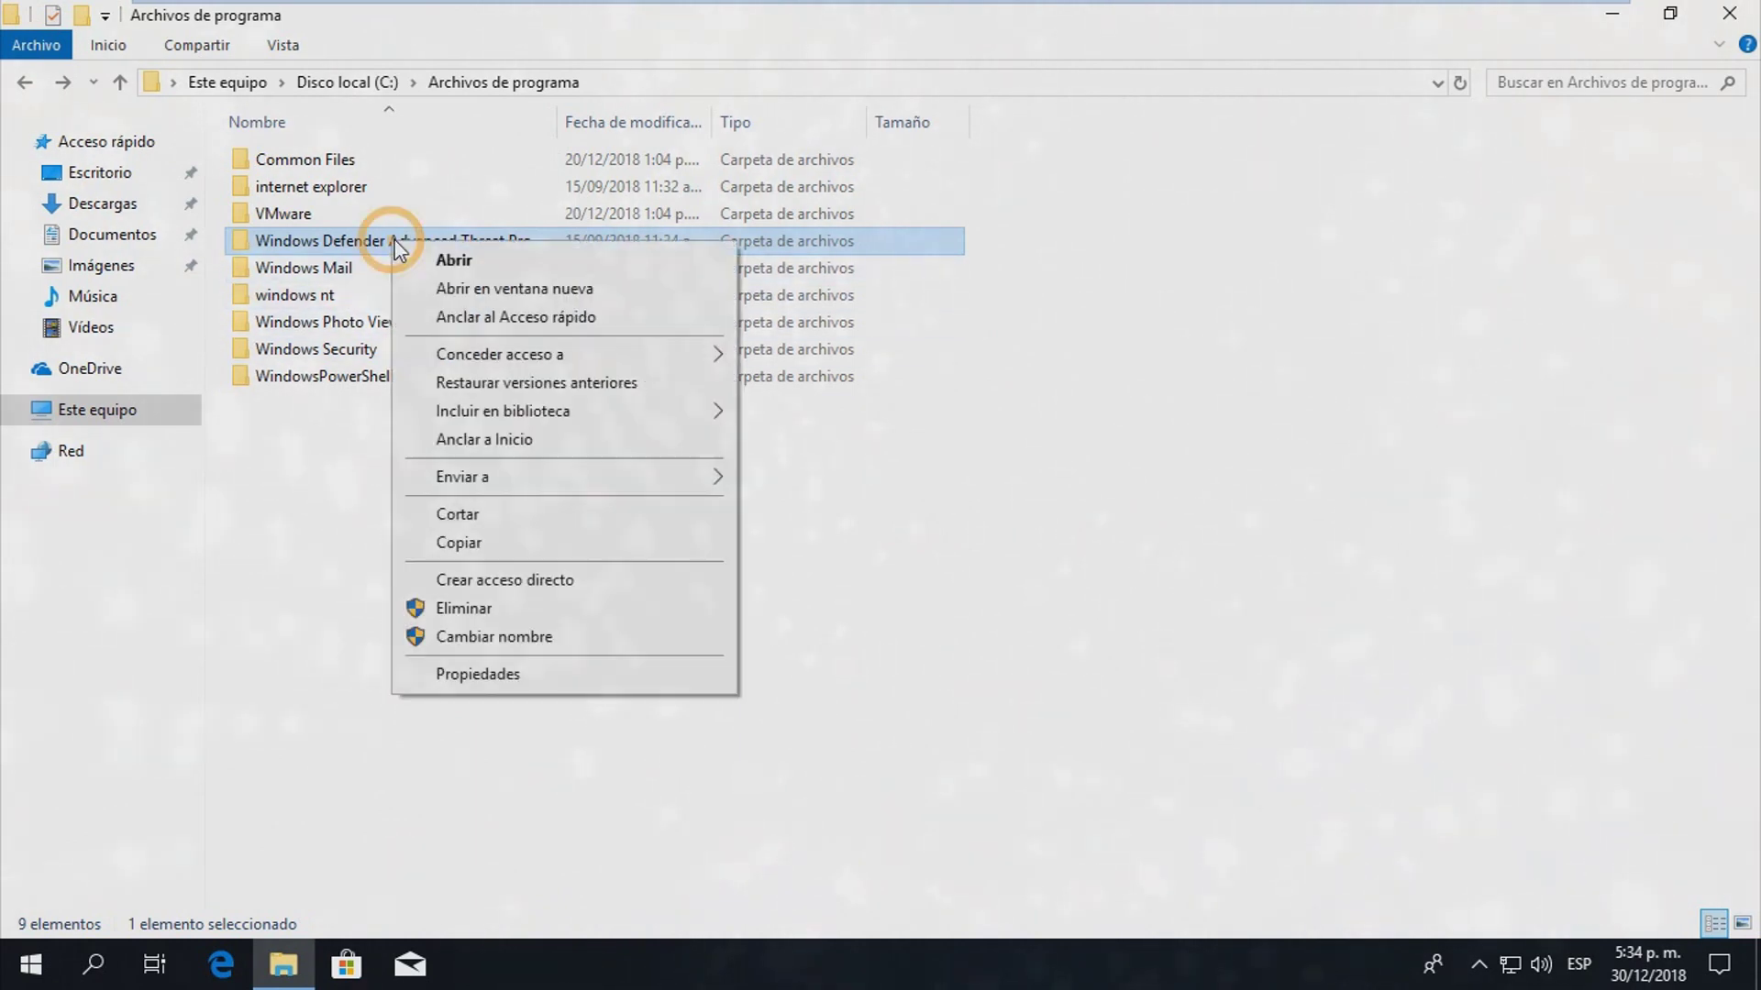
{"action": "left_click", "coordinate": [478, 675]}
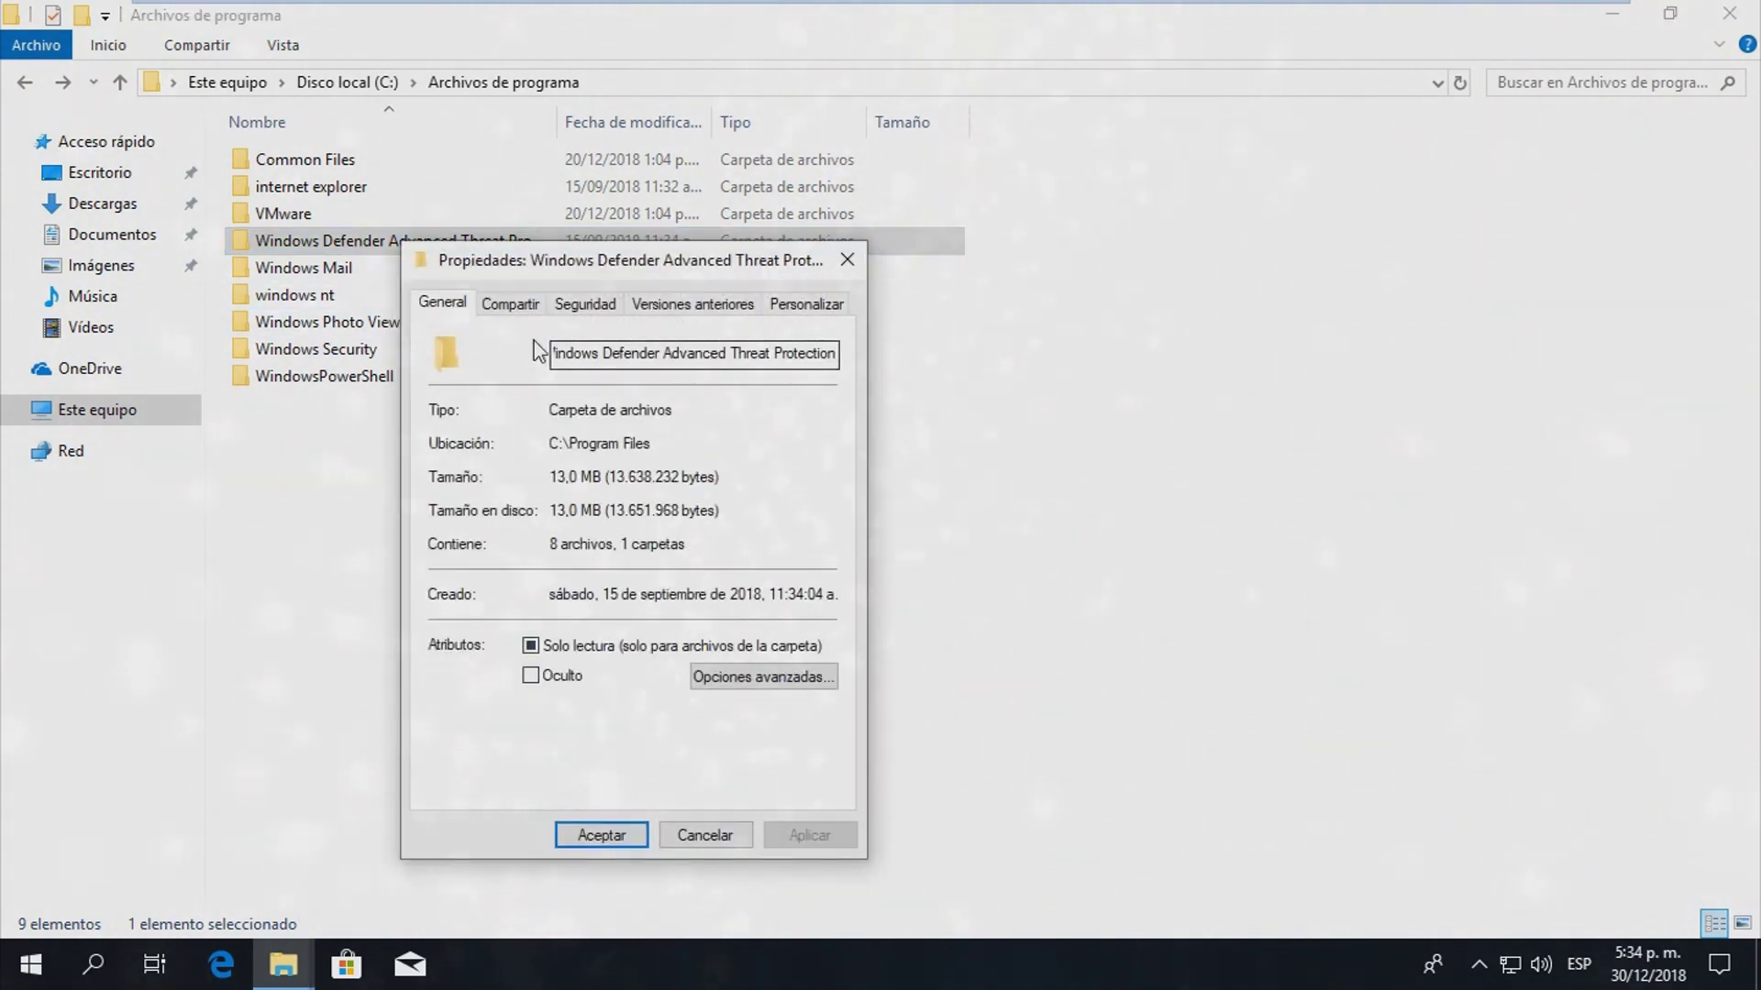
{"action": "left_click", "coordinate": [580, 312]}
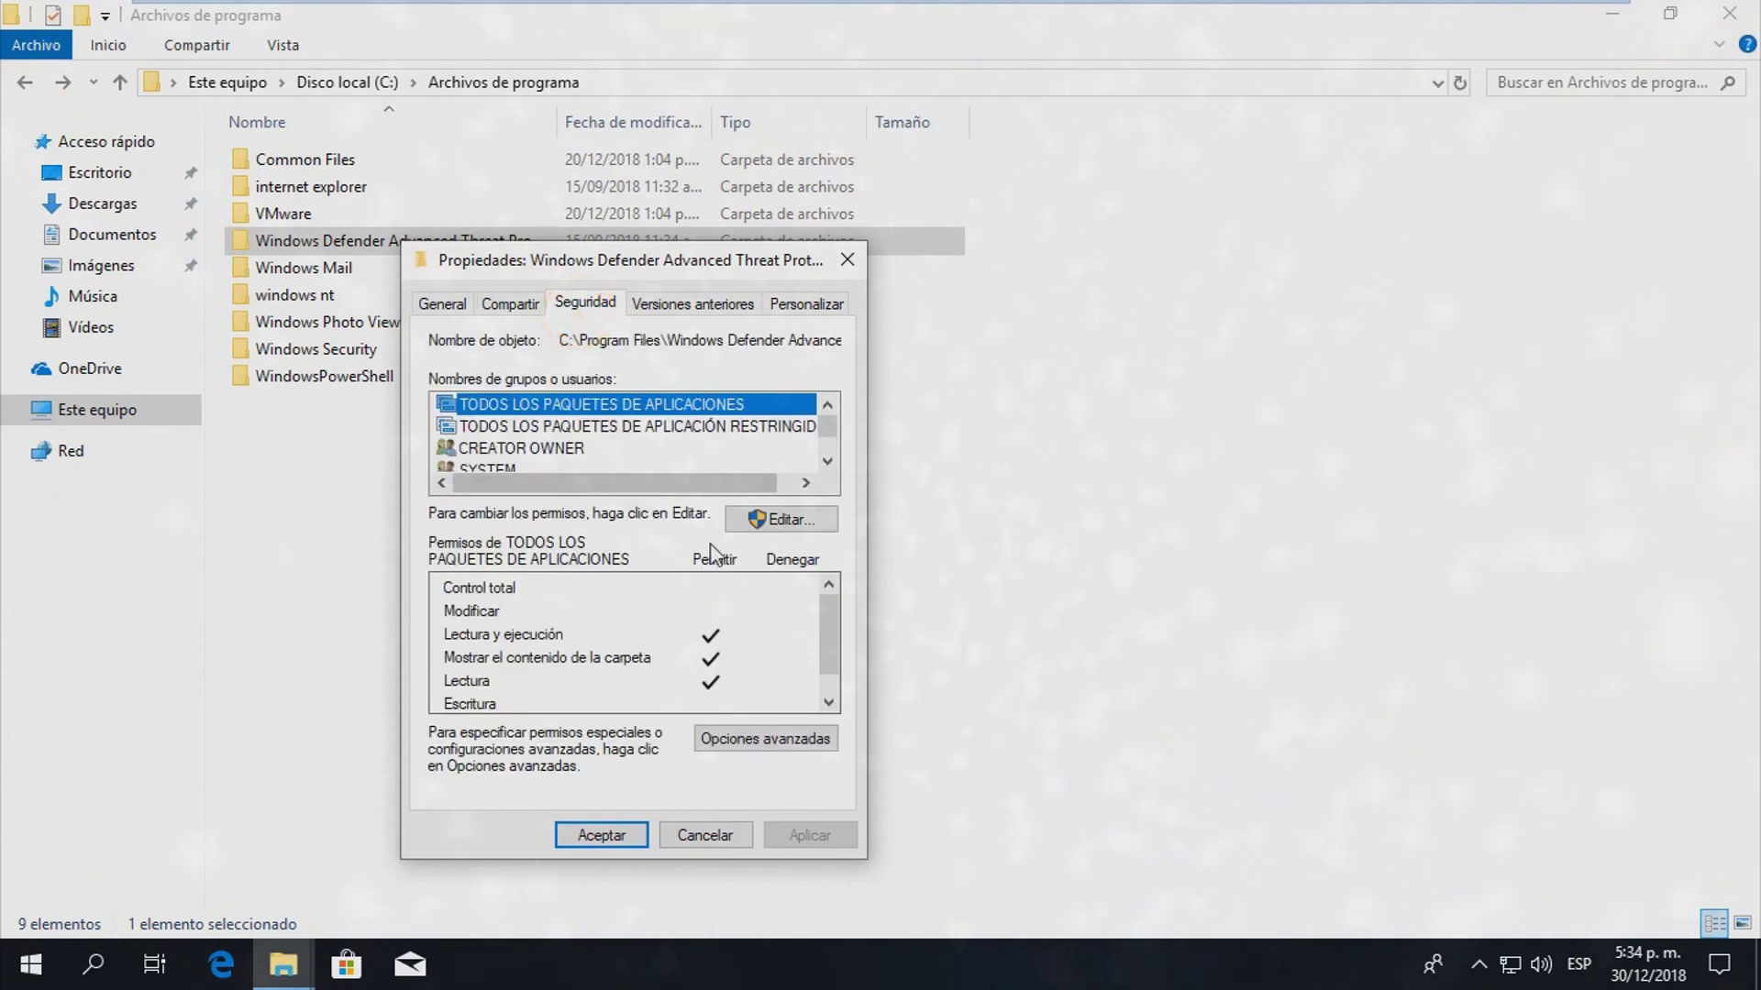
{"action": "left_click", "coordinate": [760, 739]}
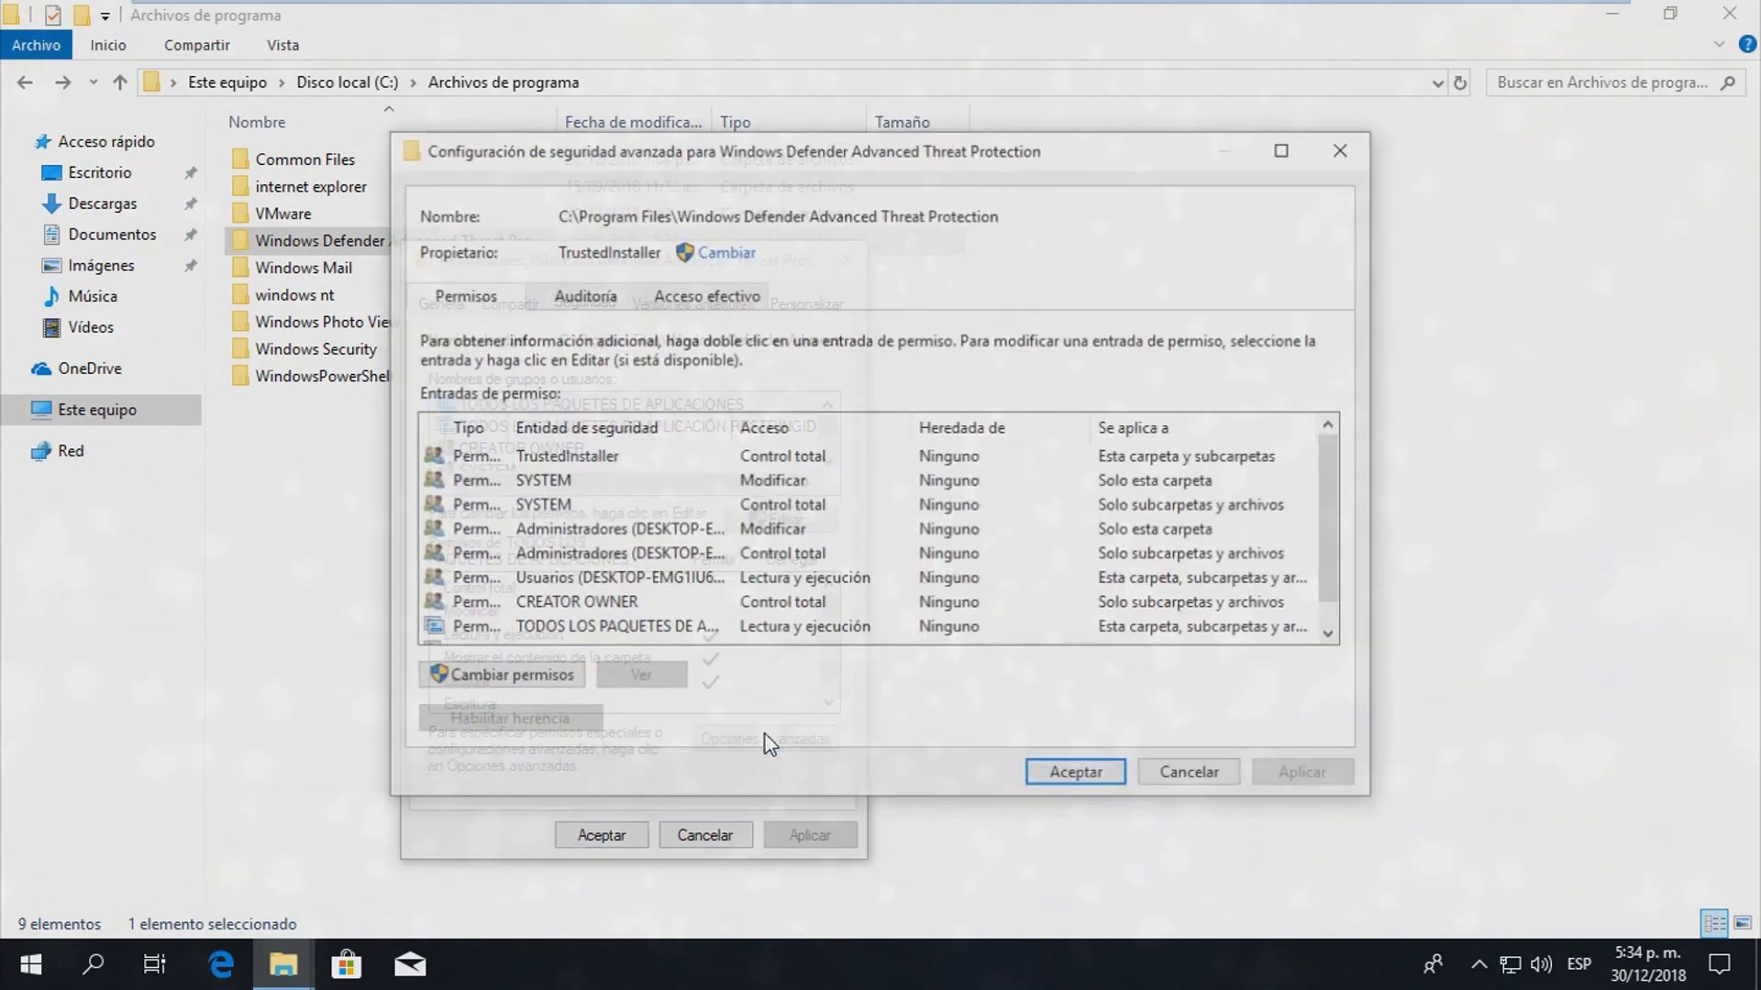
{"action": "left_click_drag", "start_coordinate": [789, 158], "coordinate": [920, 127]}
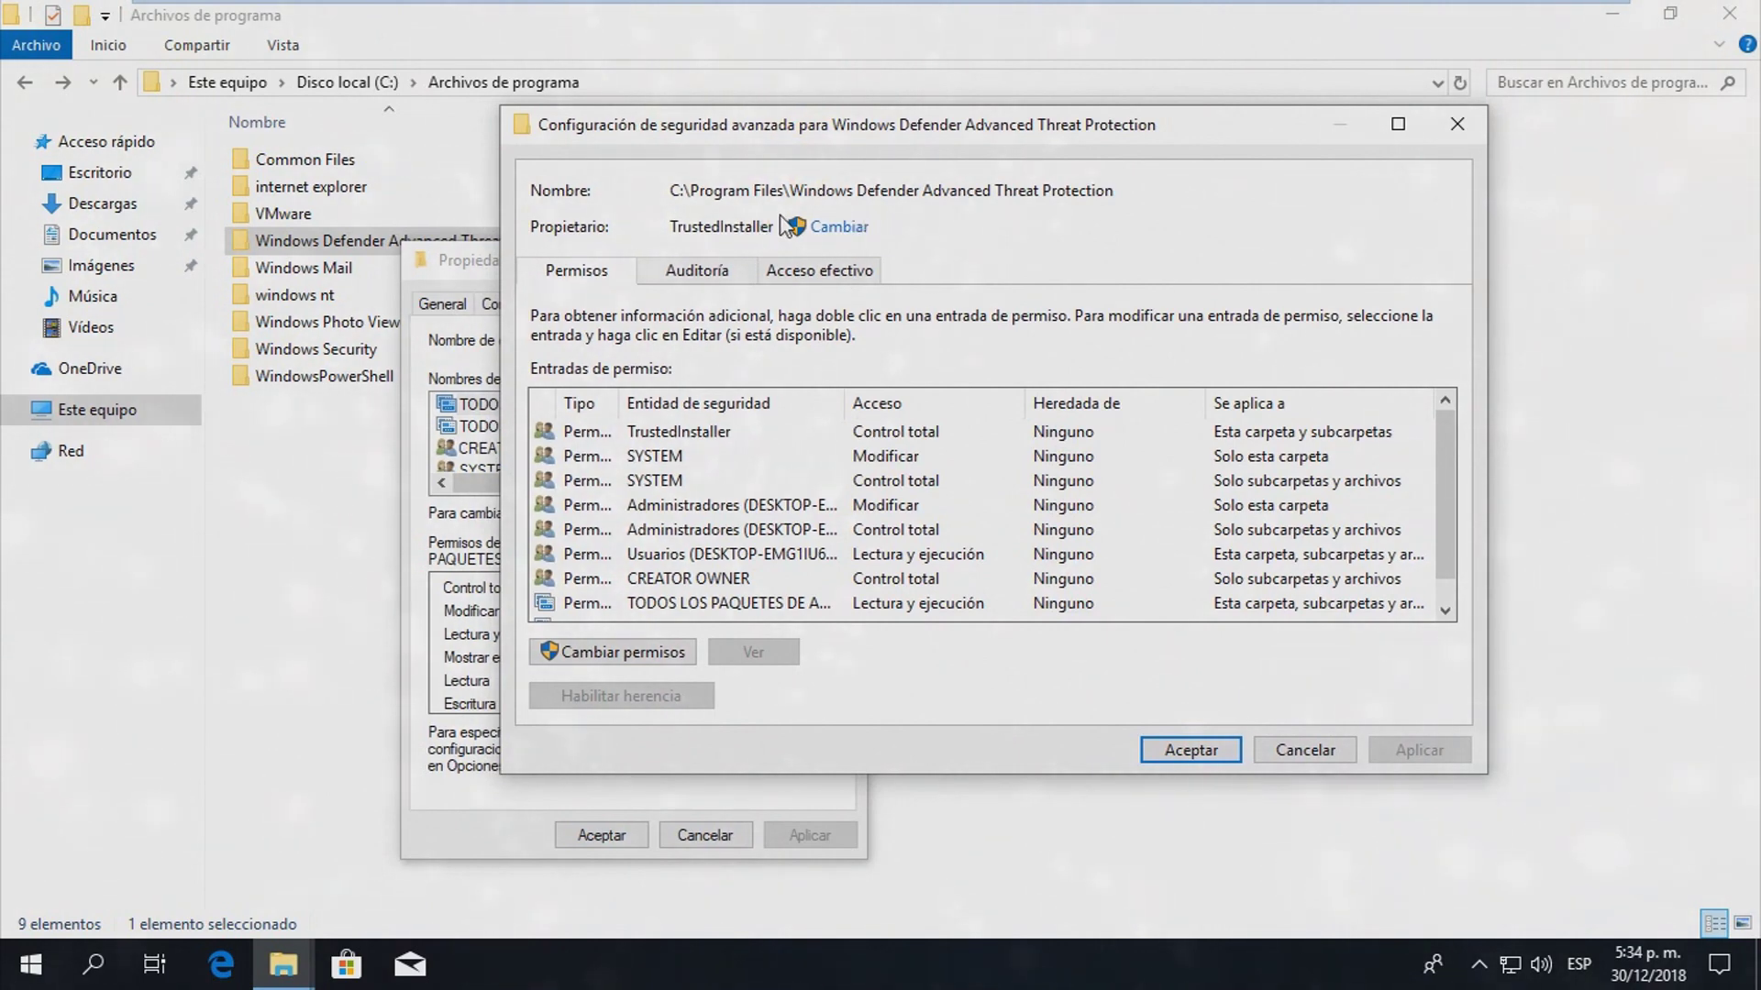
- Change the folder's owner to the signed-in user's account, entering its user name and checking it against the computer's accounts
{"action": "left_click", "coordinate": [839, 231]}
{"action": "left_click", "coordinate": [441, 385]}
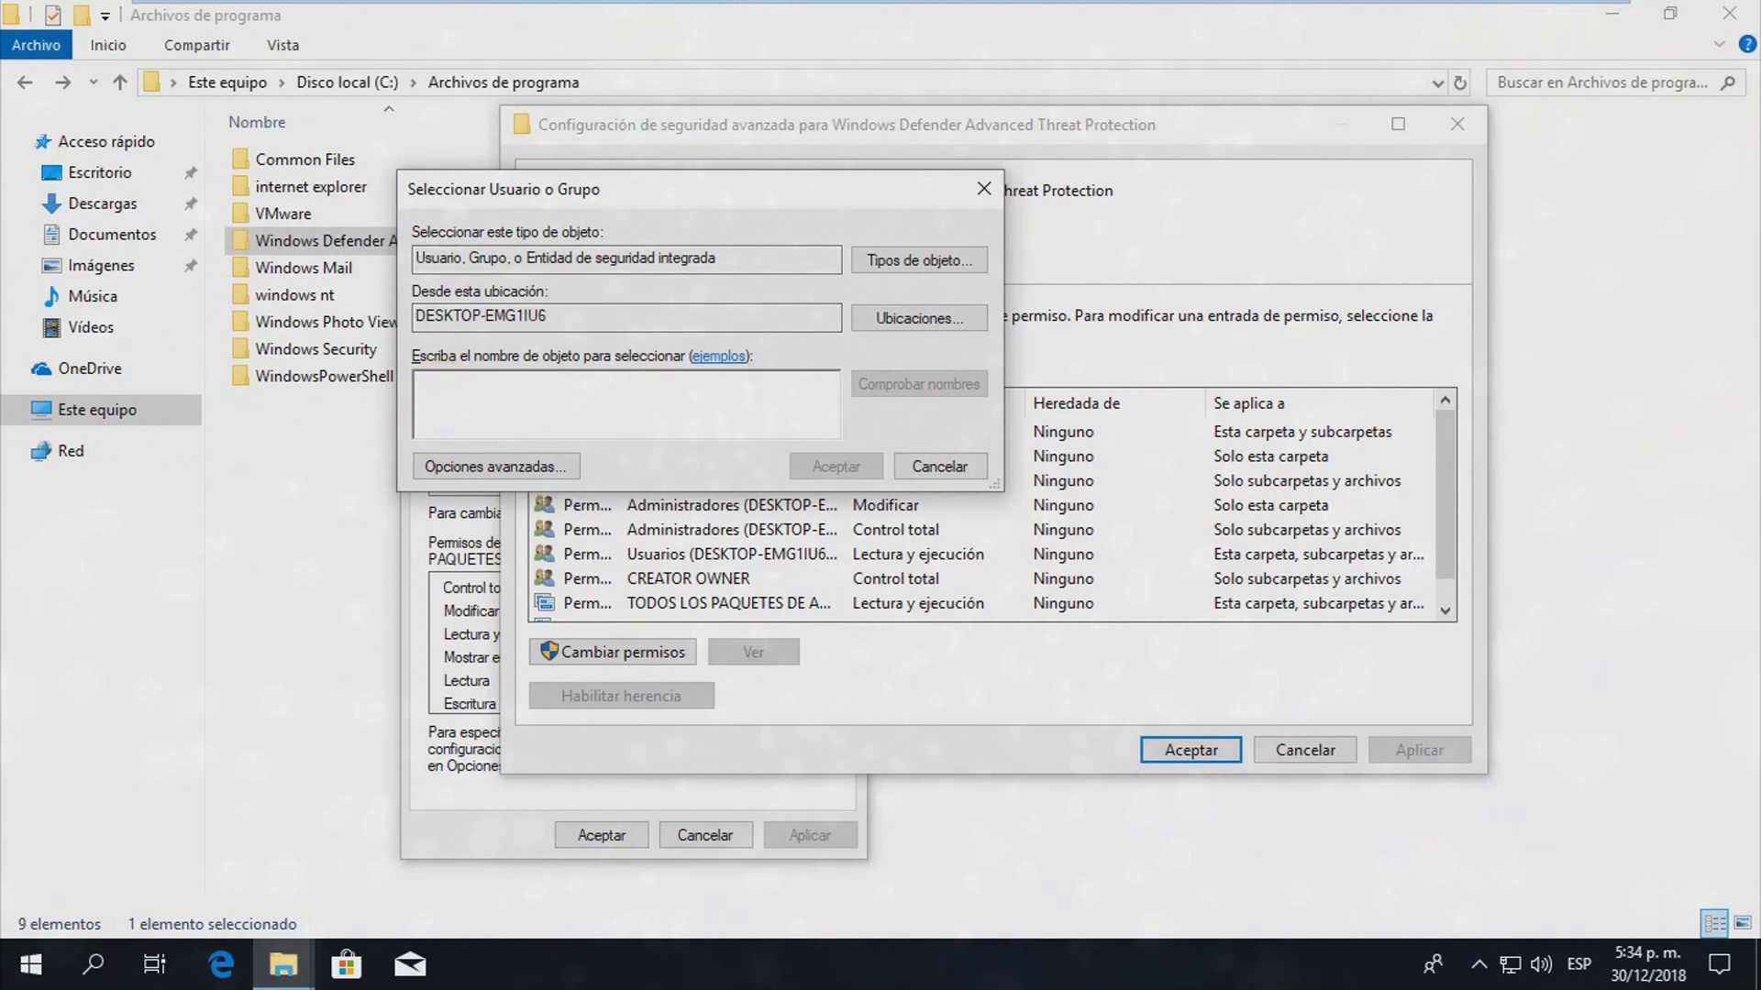
{"action": "type", "text": "DumarYustre"}
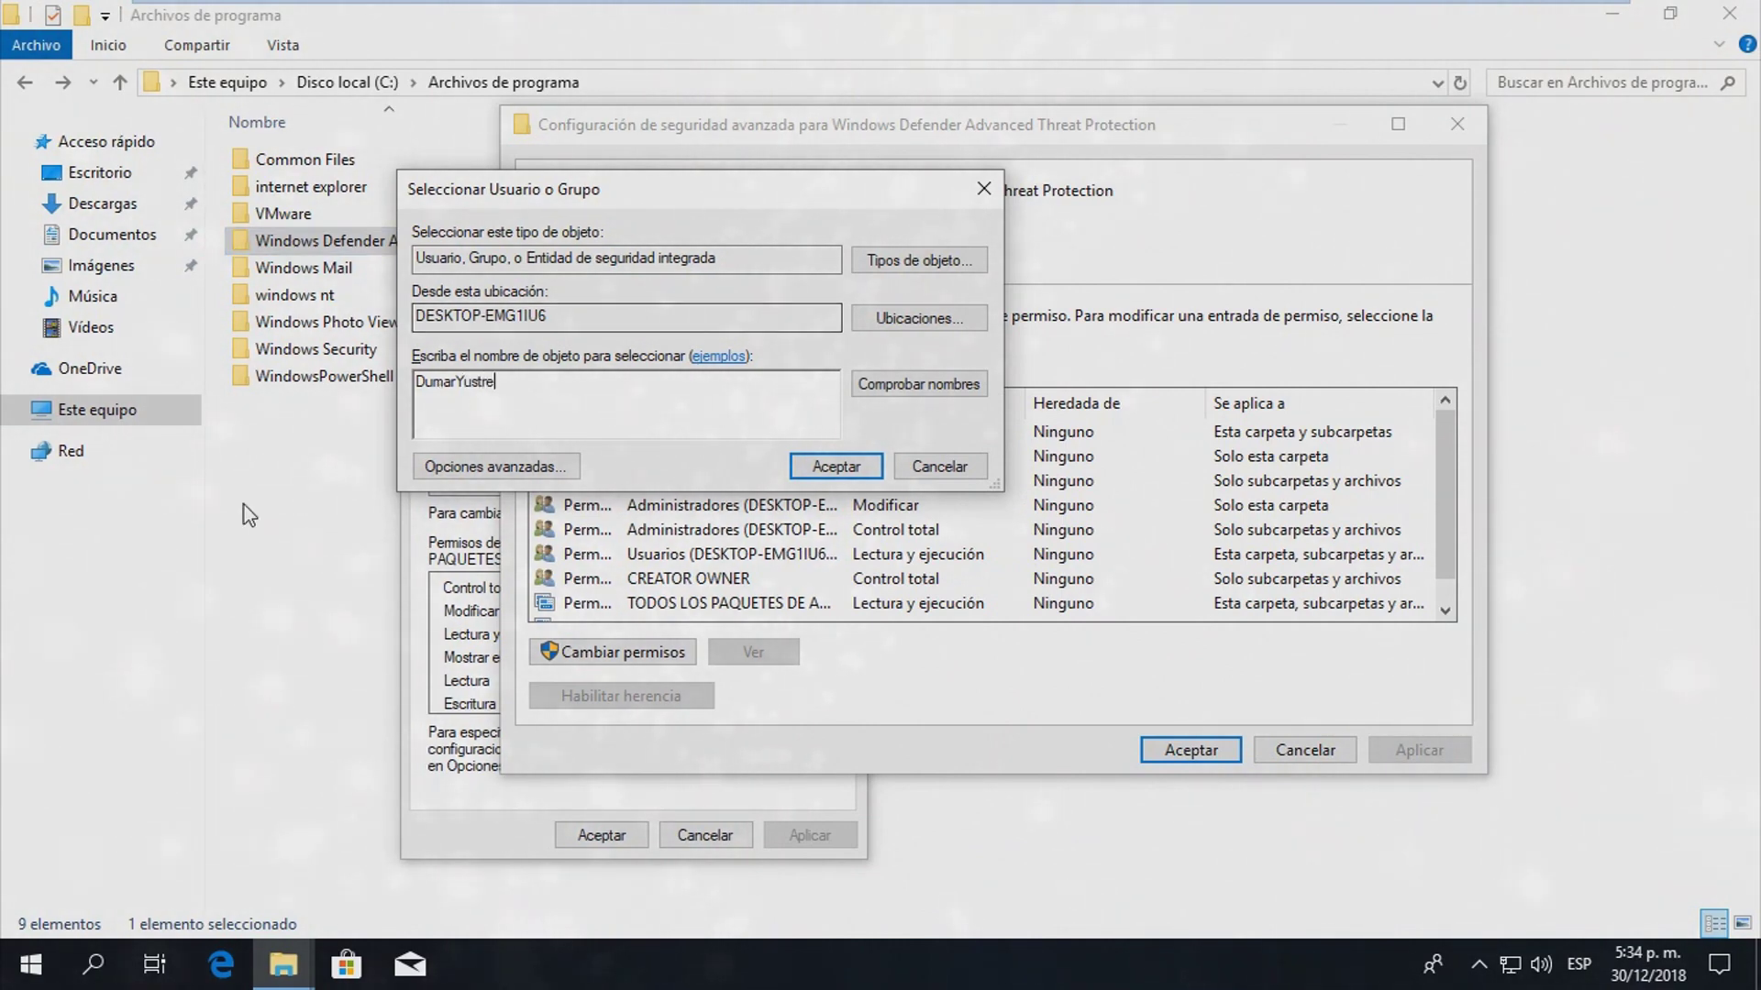
{"action": "left_click", "coordinate": [31, 965]}
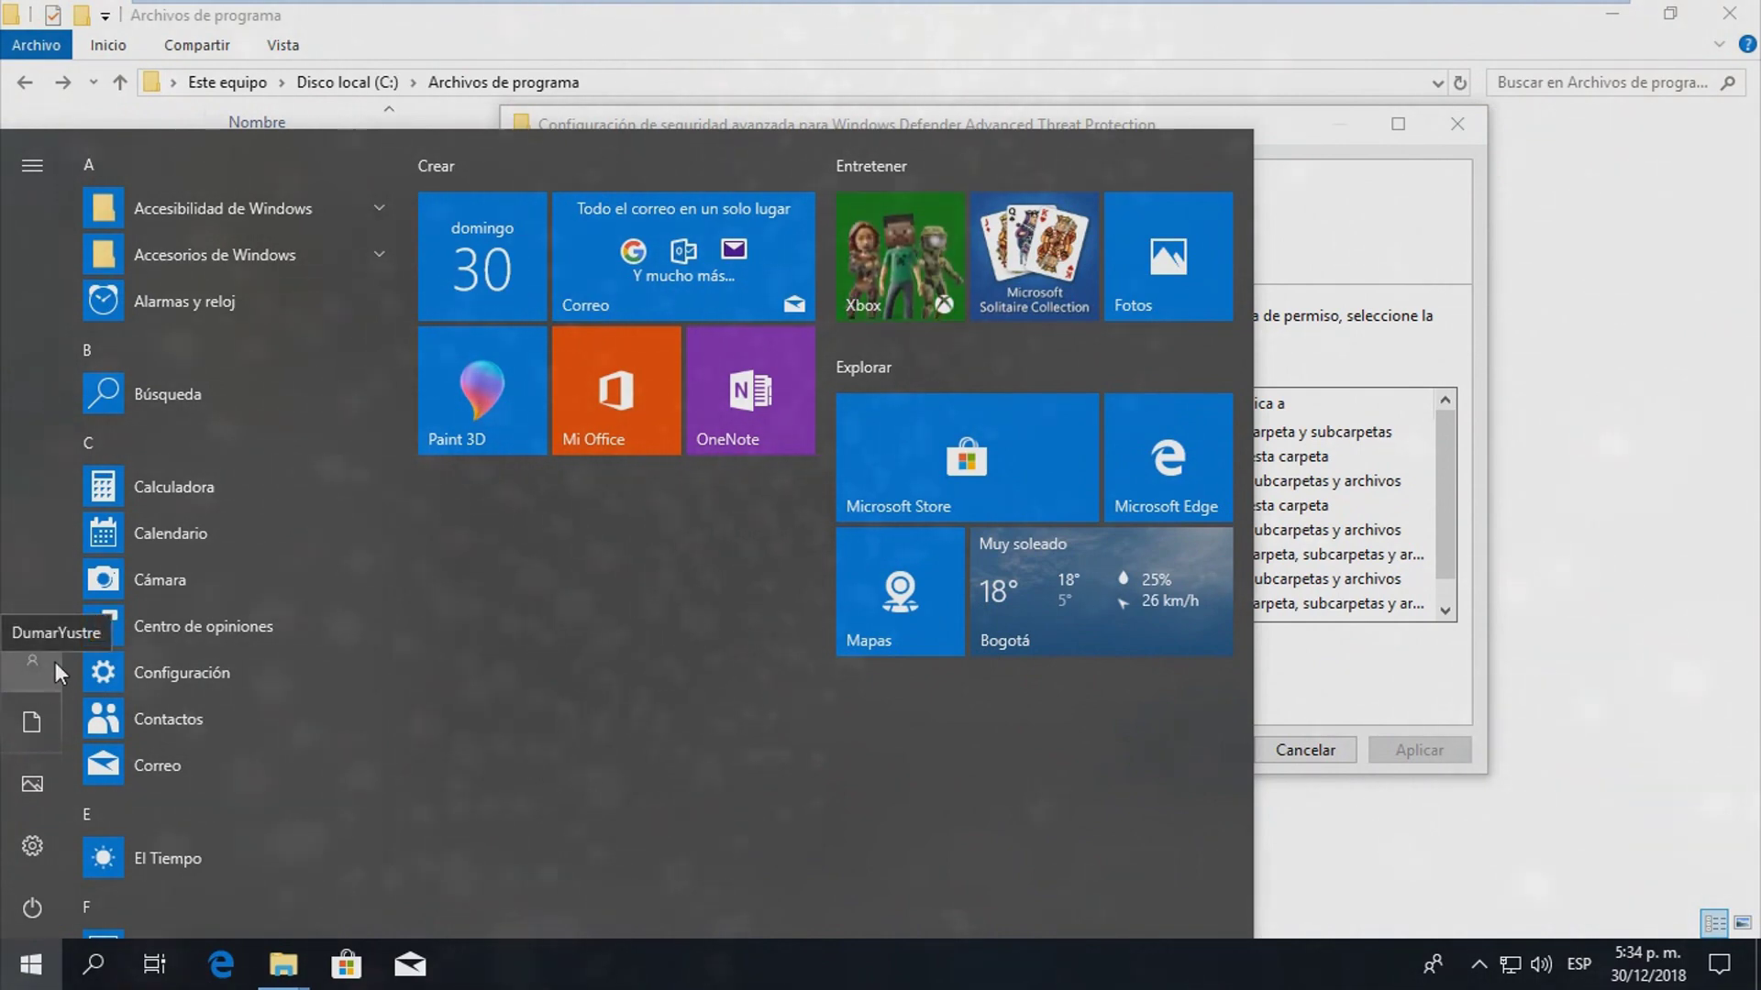
{"action": "left_click", "coordinate": [1289, 125]}
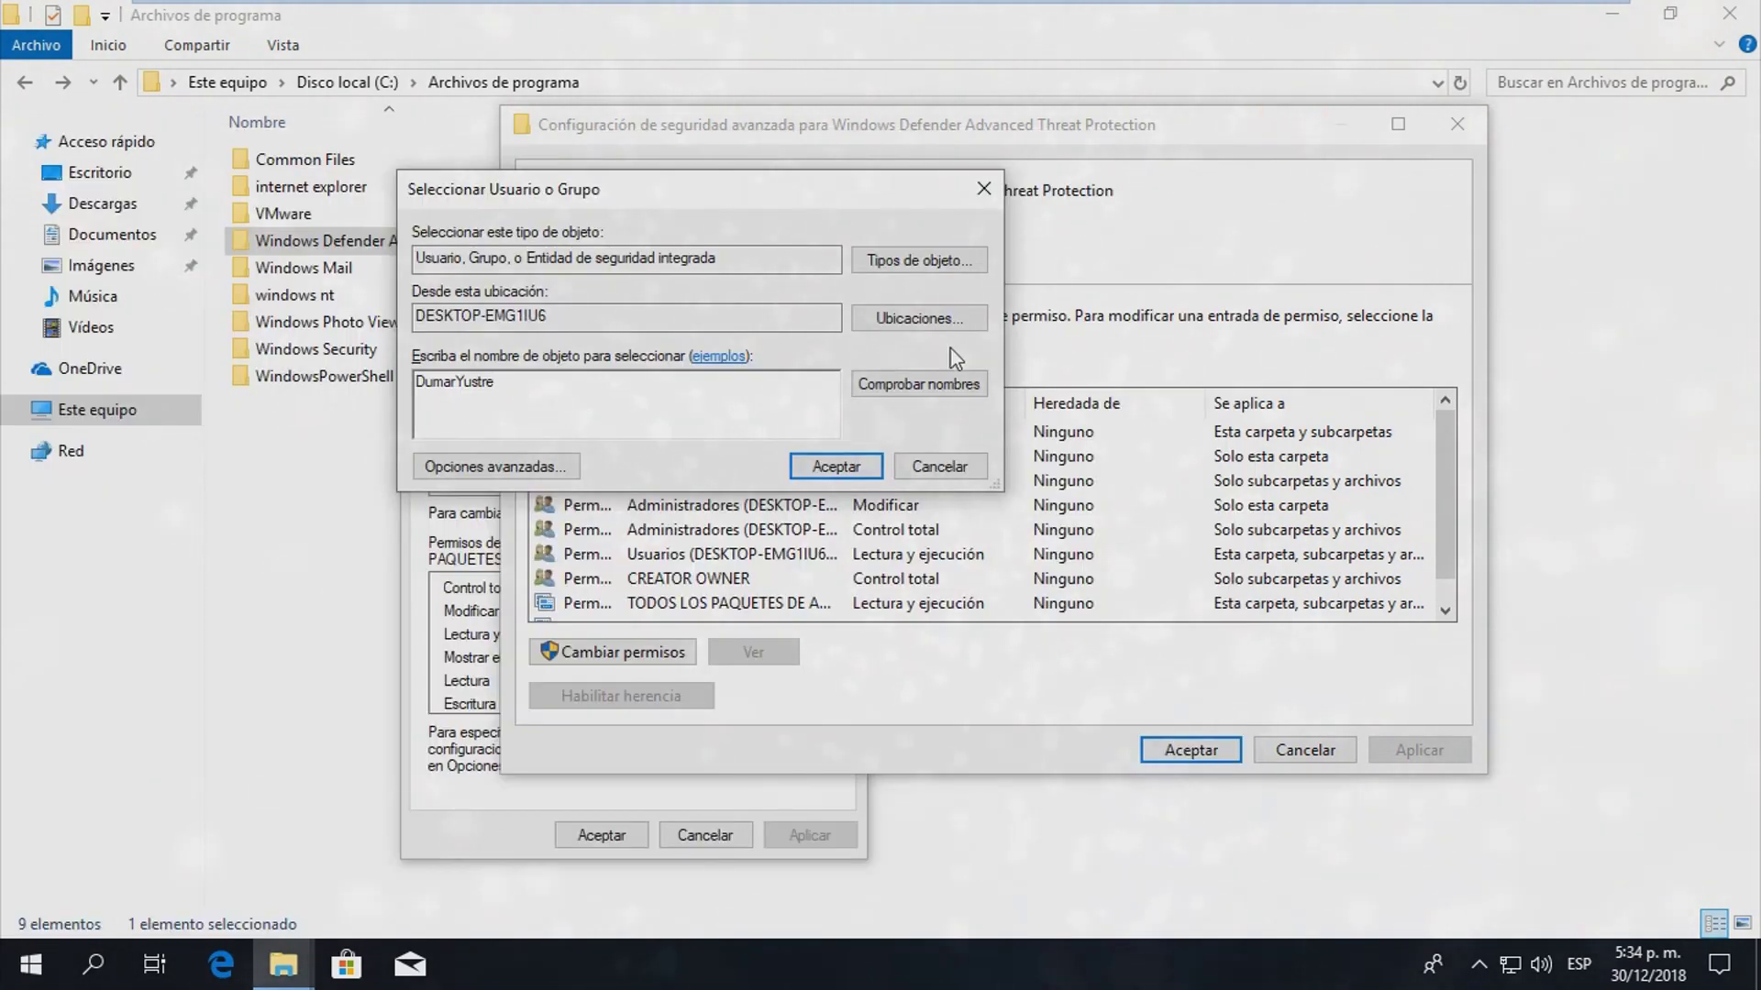
{"action": "left_click", "coordinate": [933, 386]}
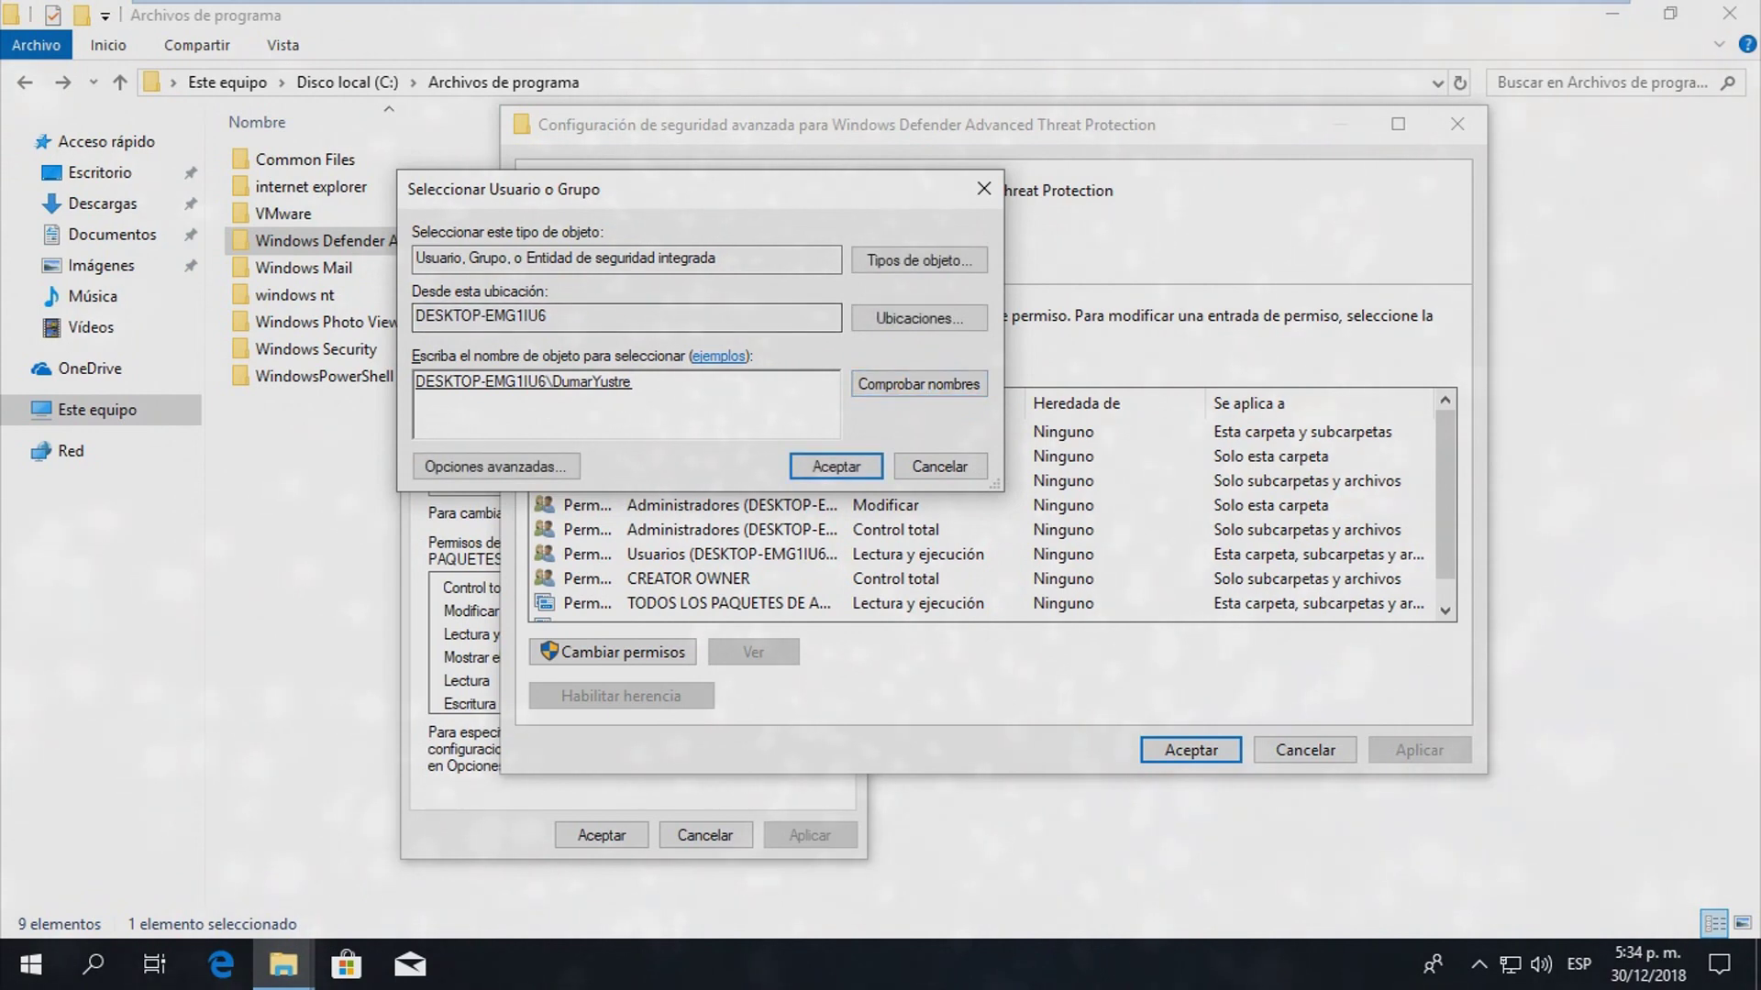
{"action": "double_click", "coordinate": [638, 381]}
{"action": "left_click", "coordinate": [718, 388]}
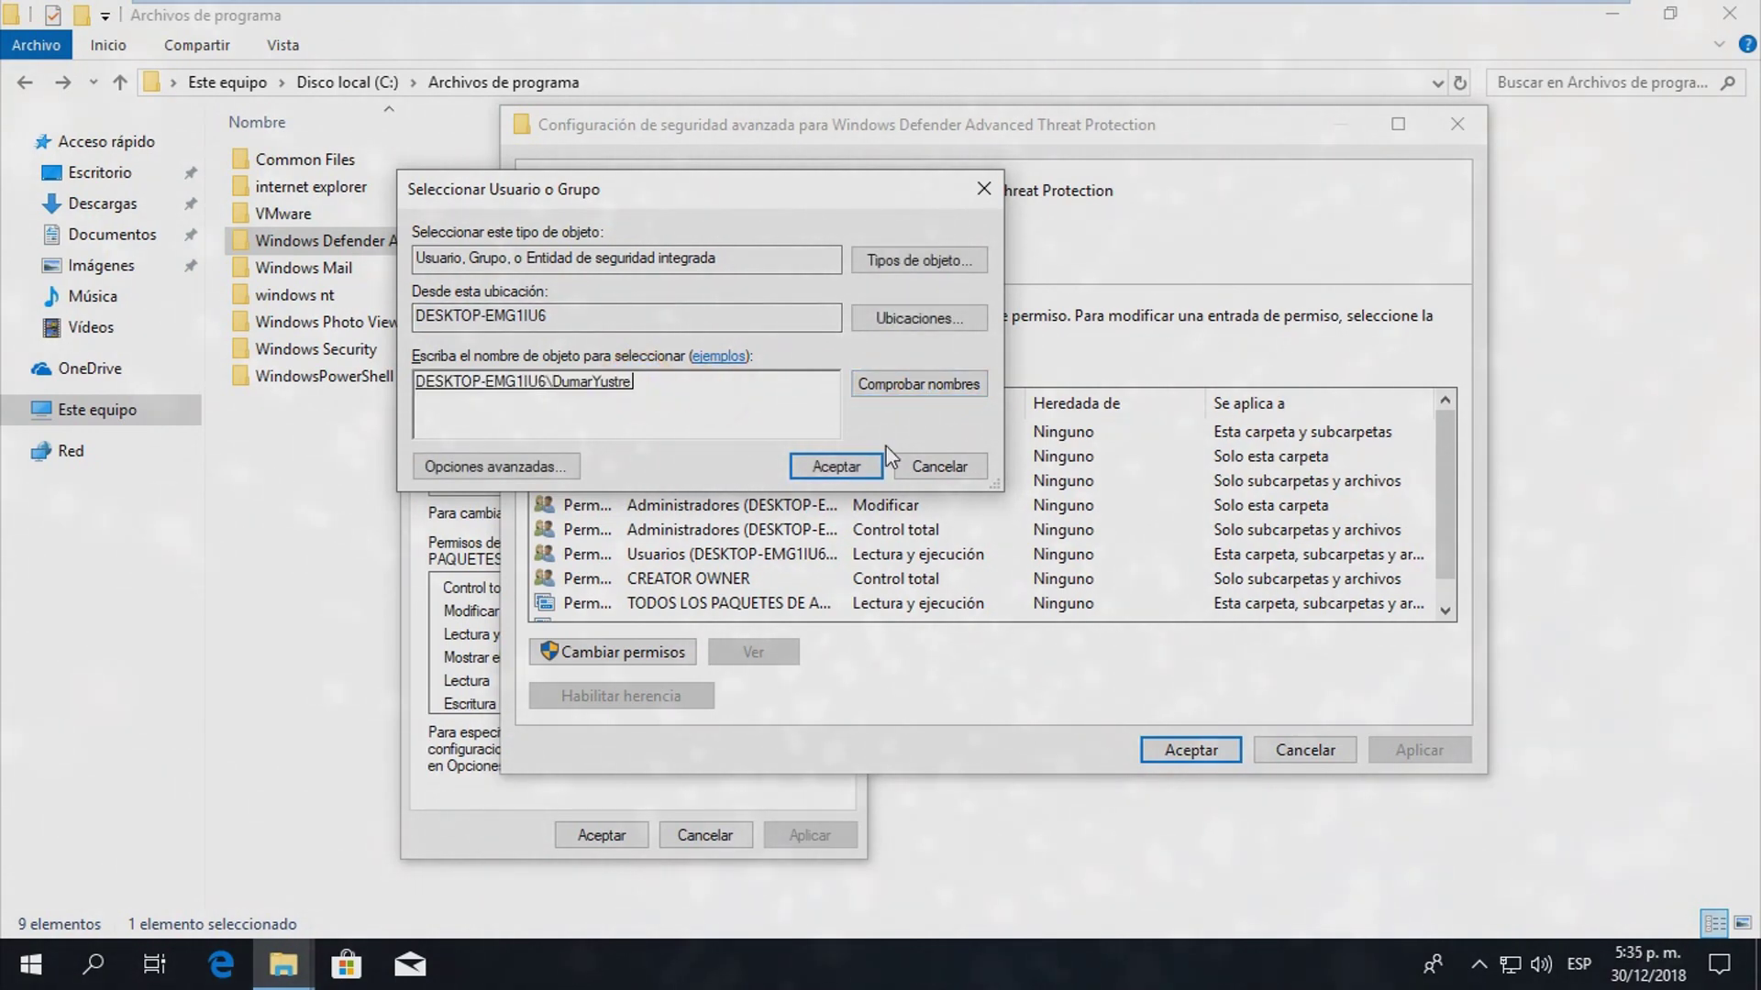
{"action": "left_click", "coordinate": [874, 468]}
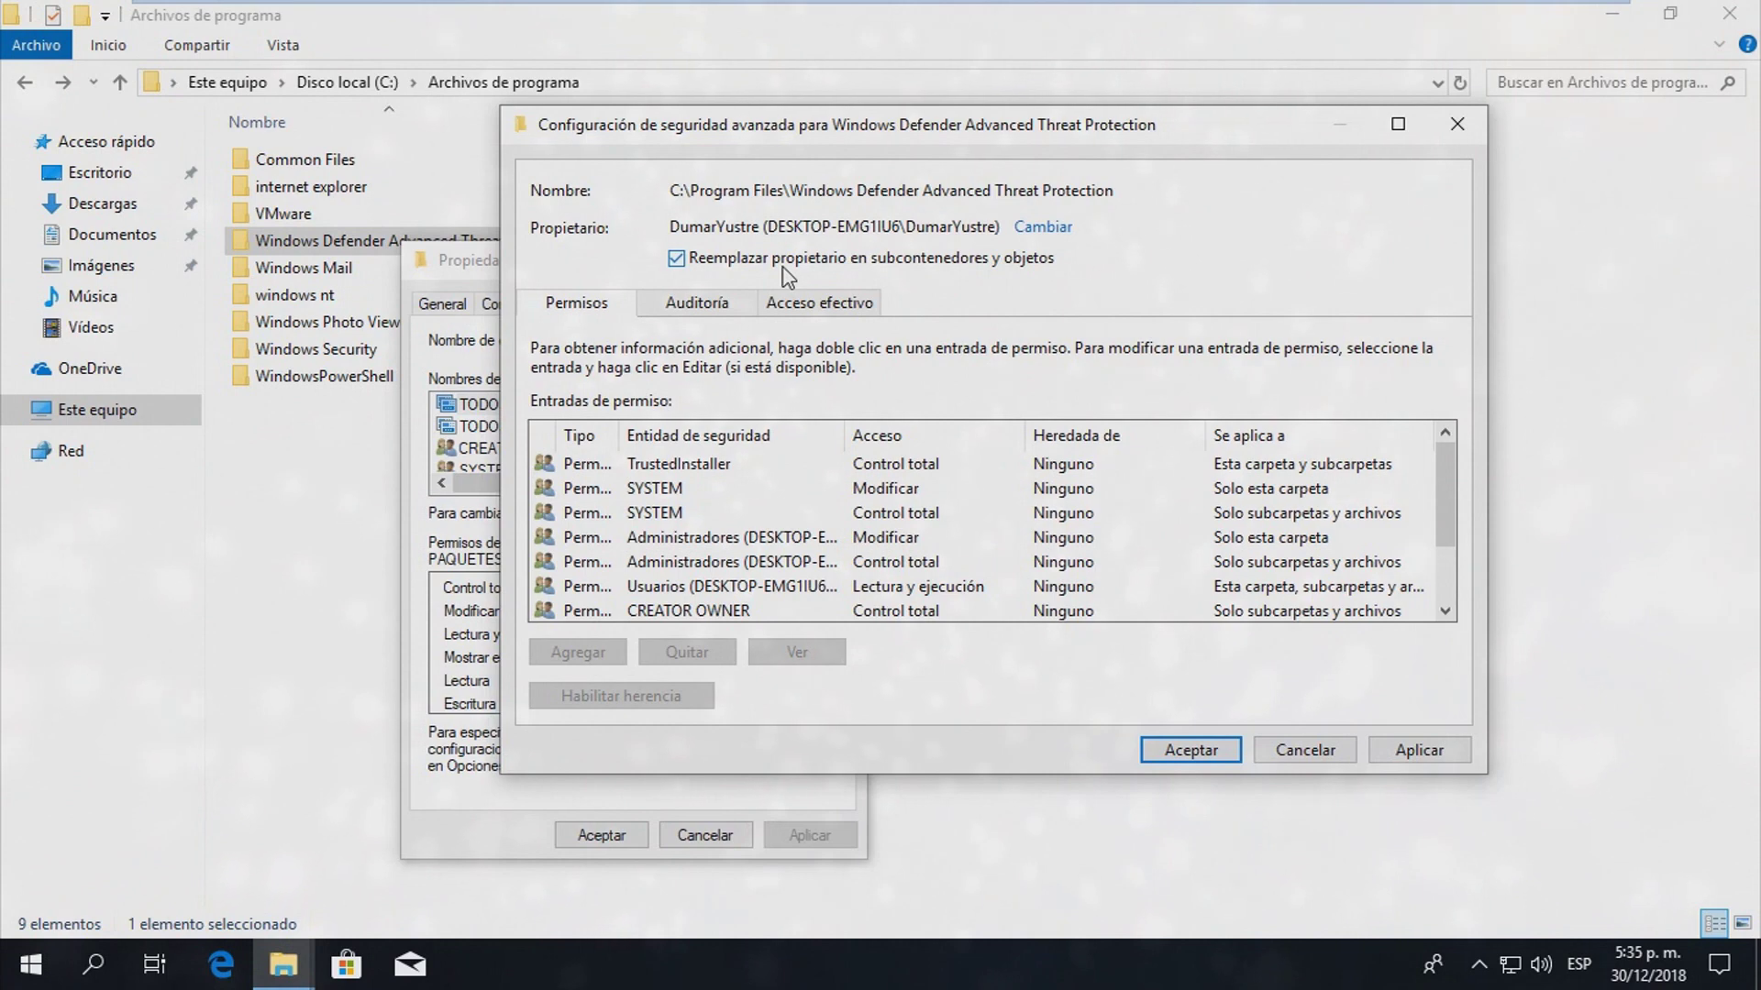
- Enable replacing the owner on subcontainers and objects, apply the ownership change, and close the security and properties dialogs
{"action": "left_click", "coordinate": [1435, 758]}
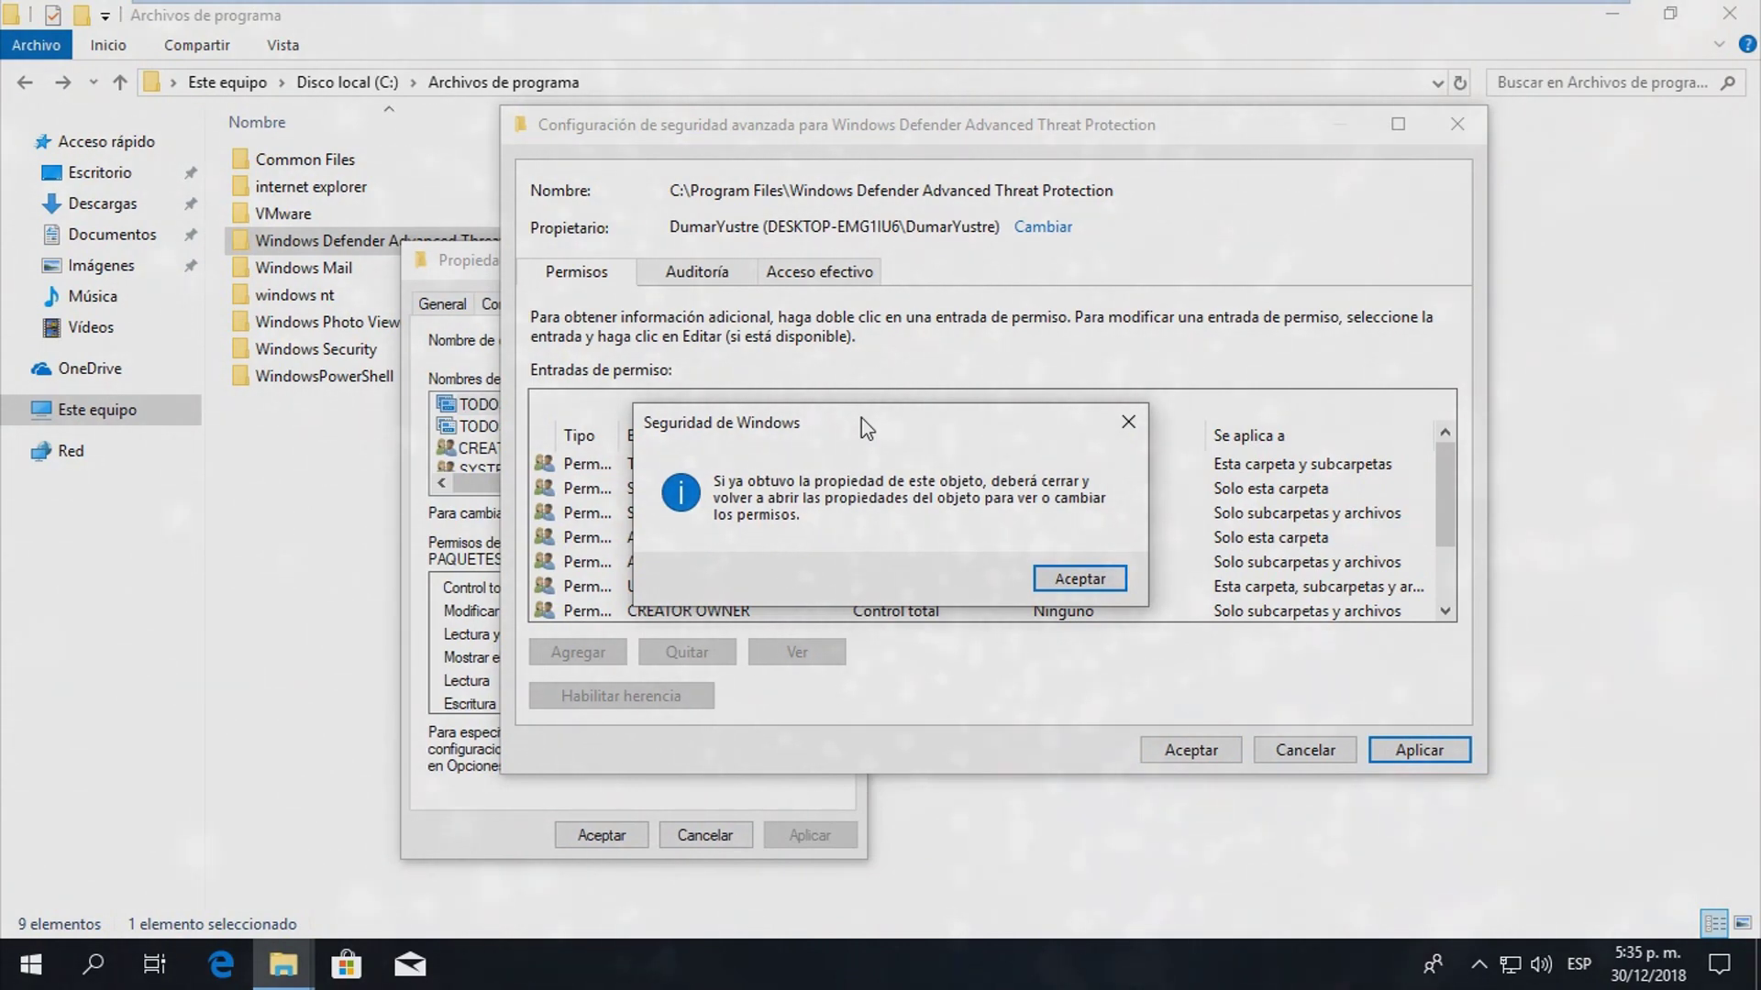
{"action": "left_click", "coordinate": [1102, 575]}
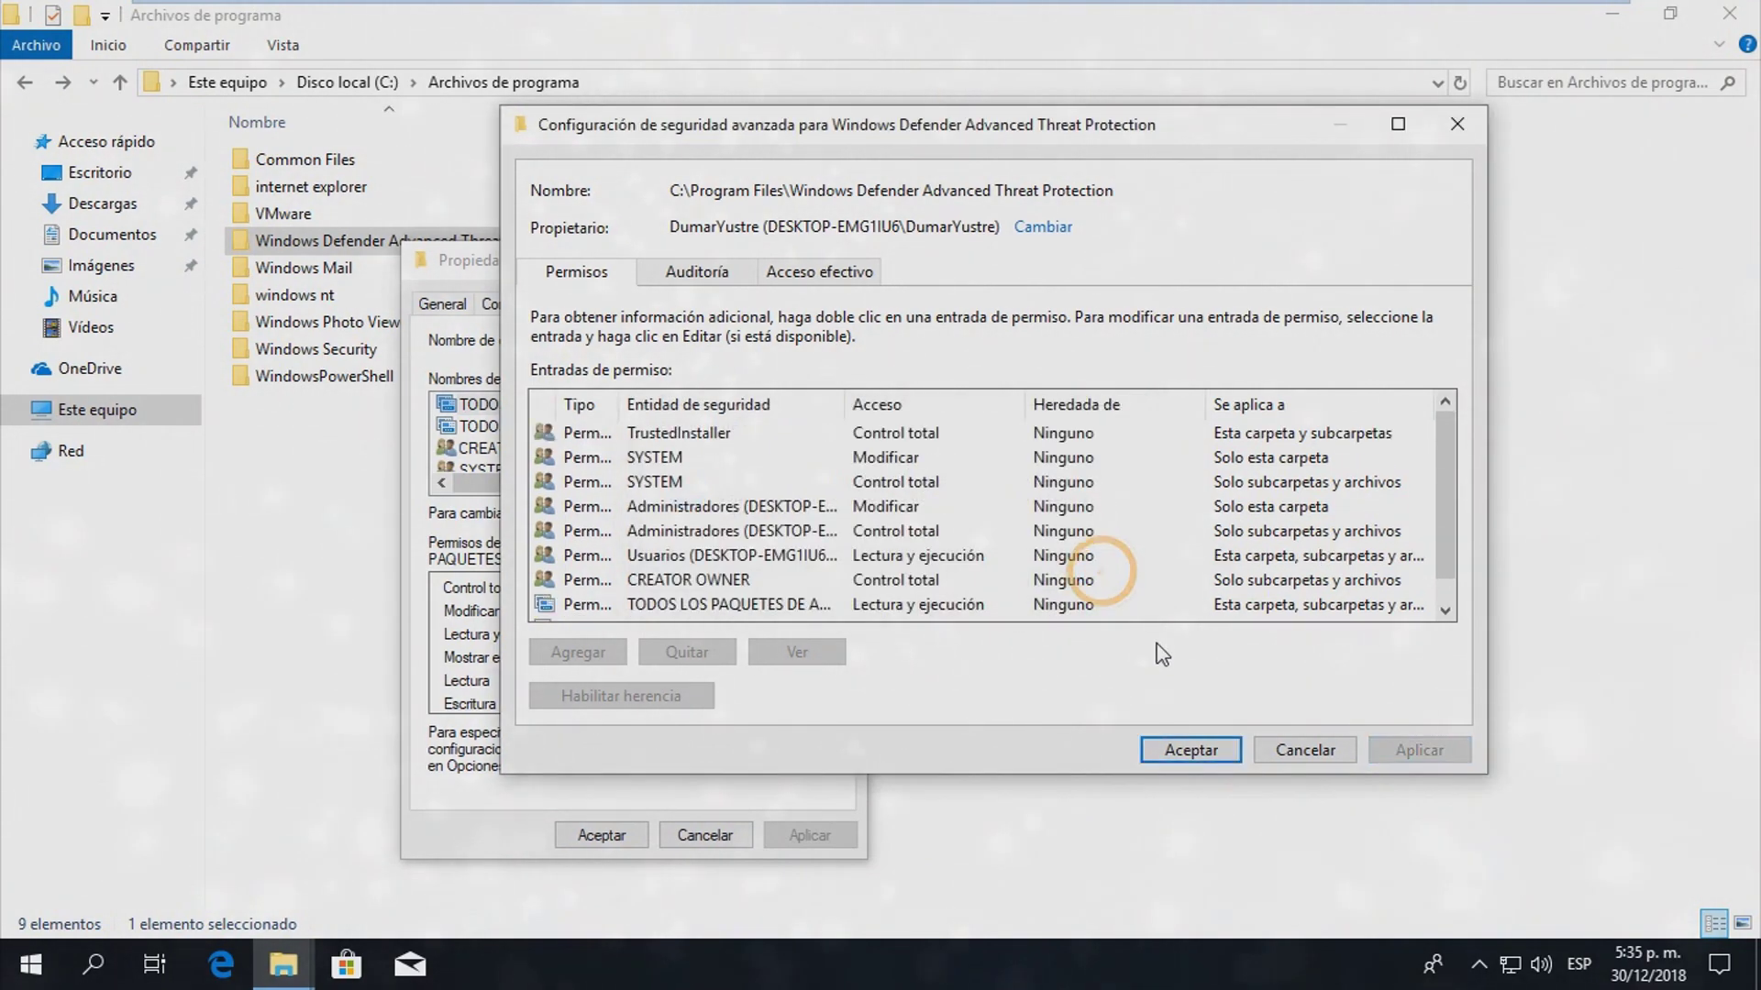
{"action": "left_click", "coordinate": [1191, 749]}
{"action": "left_click", "coordinate": [627, 842]}
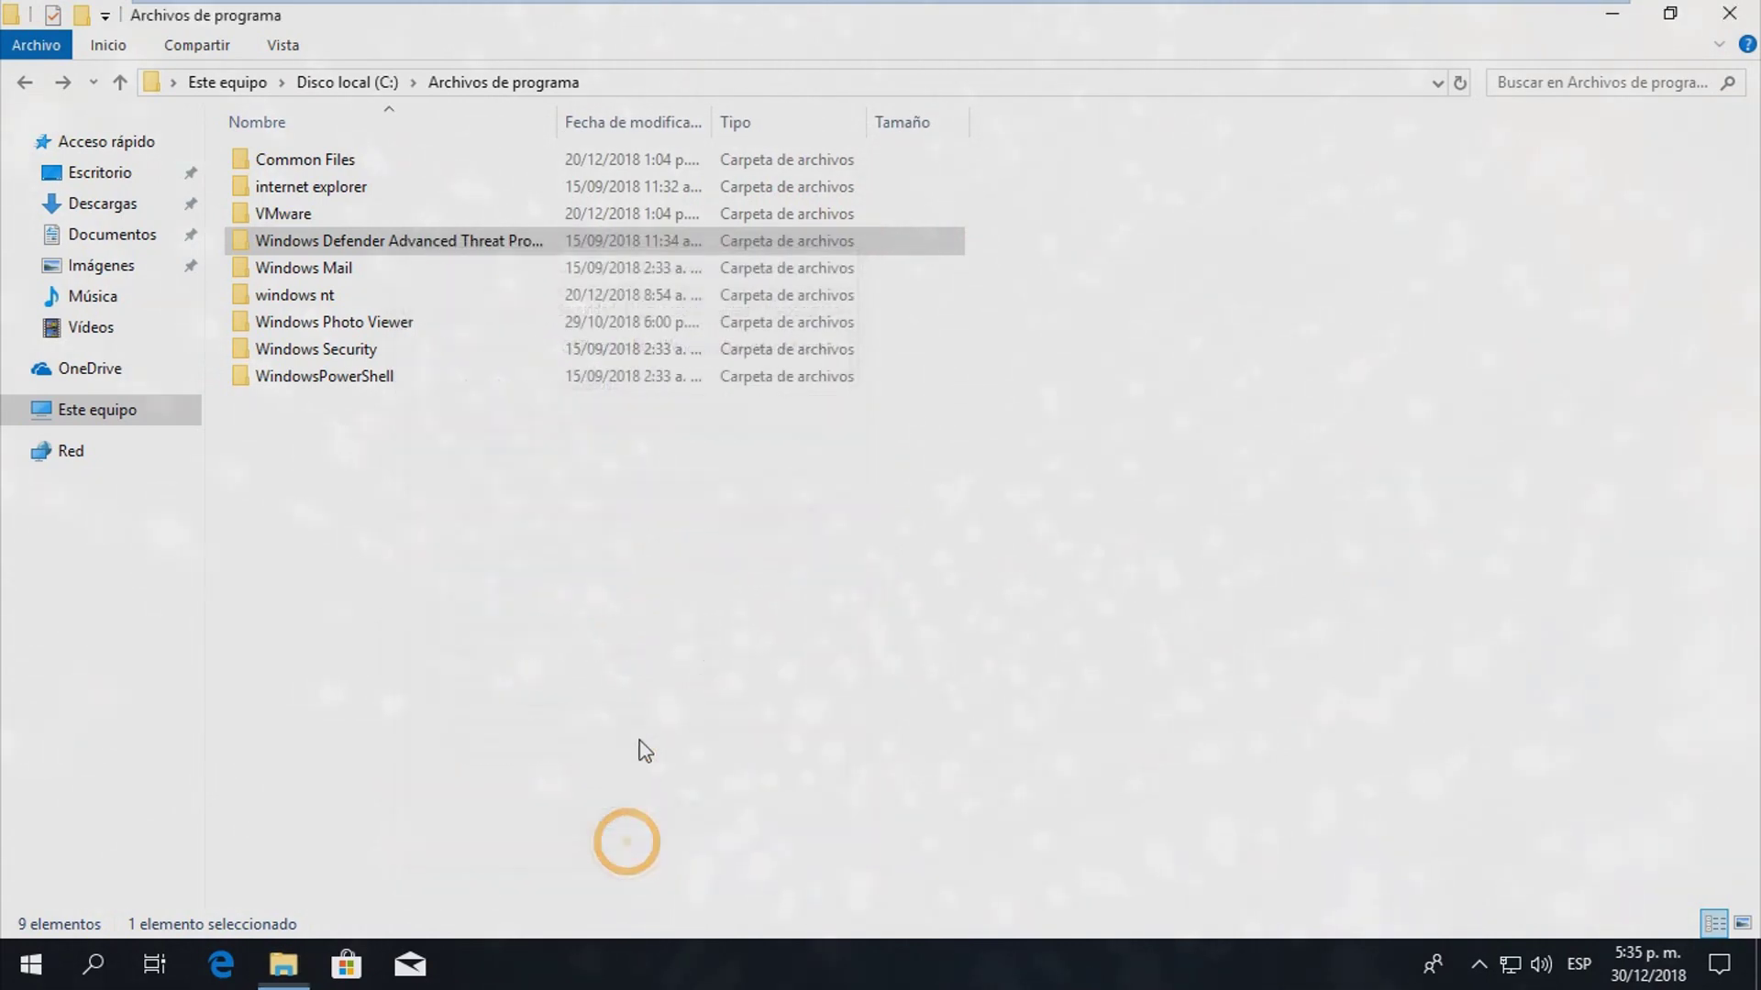
- Refresh the file list and open the permission editor from the security properties of the Windows Defender Advanced Threat Protection folder
{"action": "right_click", "coordinate": [676, 489]}
{"action": "left_click", "coordinate": [771, 602]}
{"action": "right_click", "coordinate": [443, 237]}
{"action": "left_click", "coordinate": [603, 665]}
{"action": "left_click", "coordinate": [642, 295]}
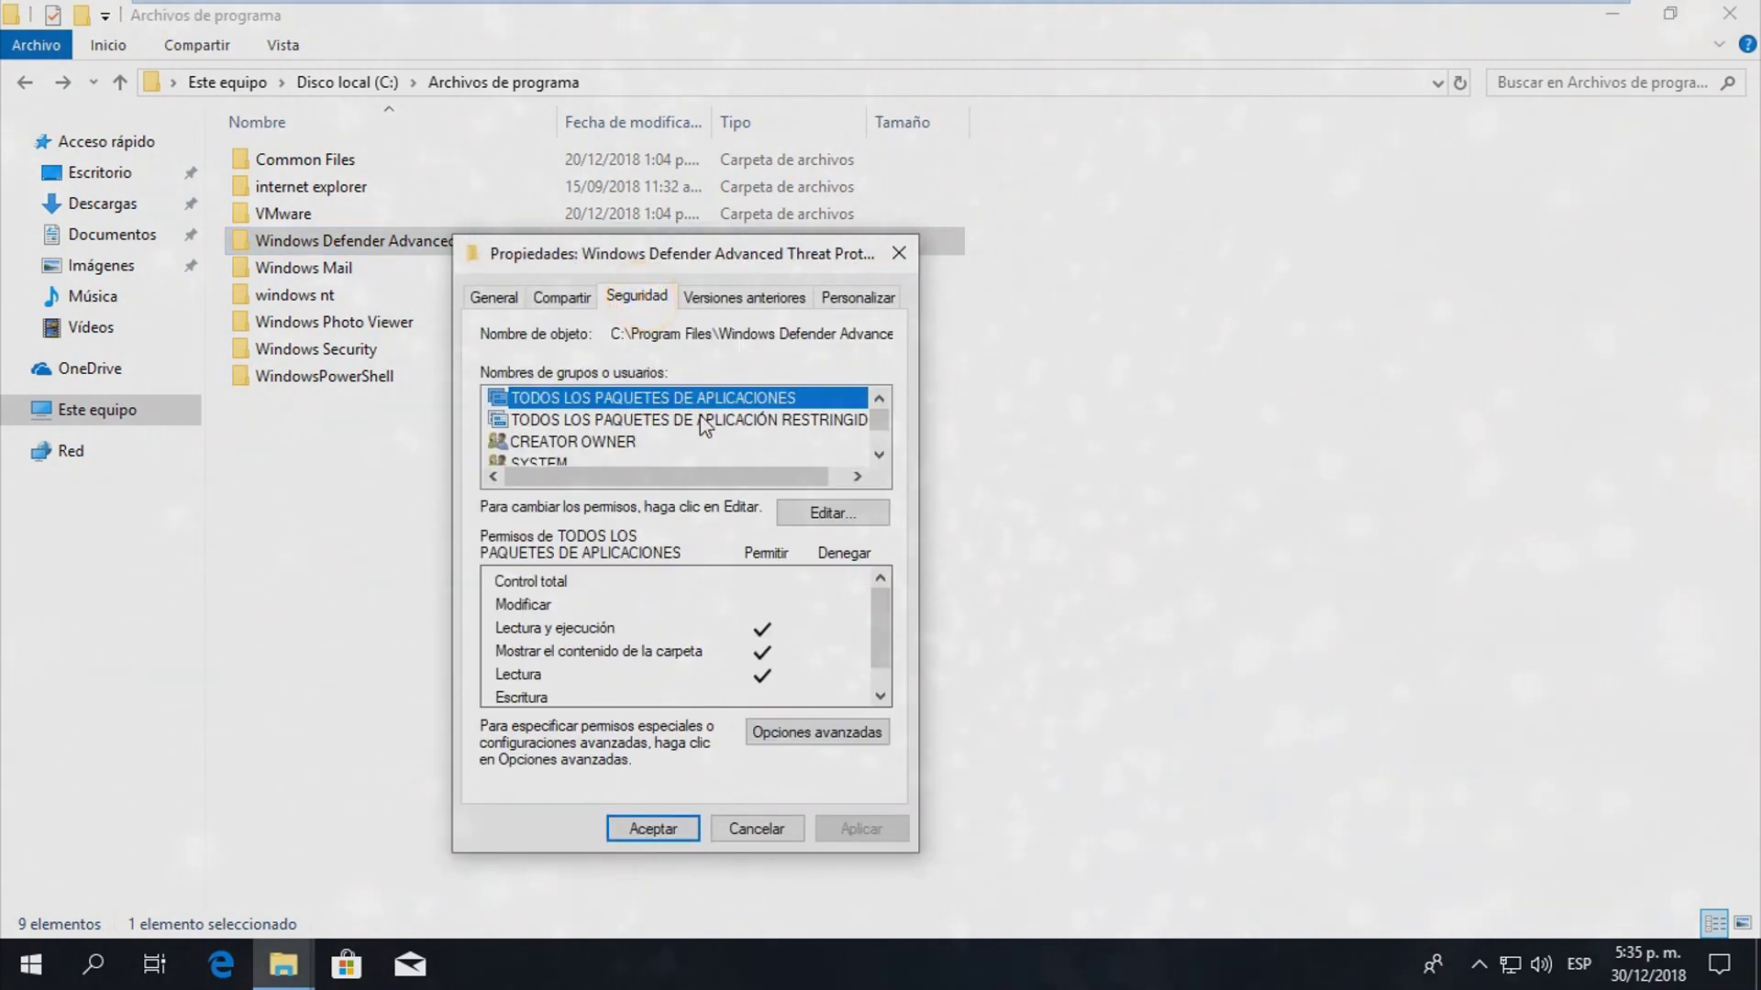
{"action": "left_click", "coordinate": [833, 512]}
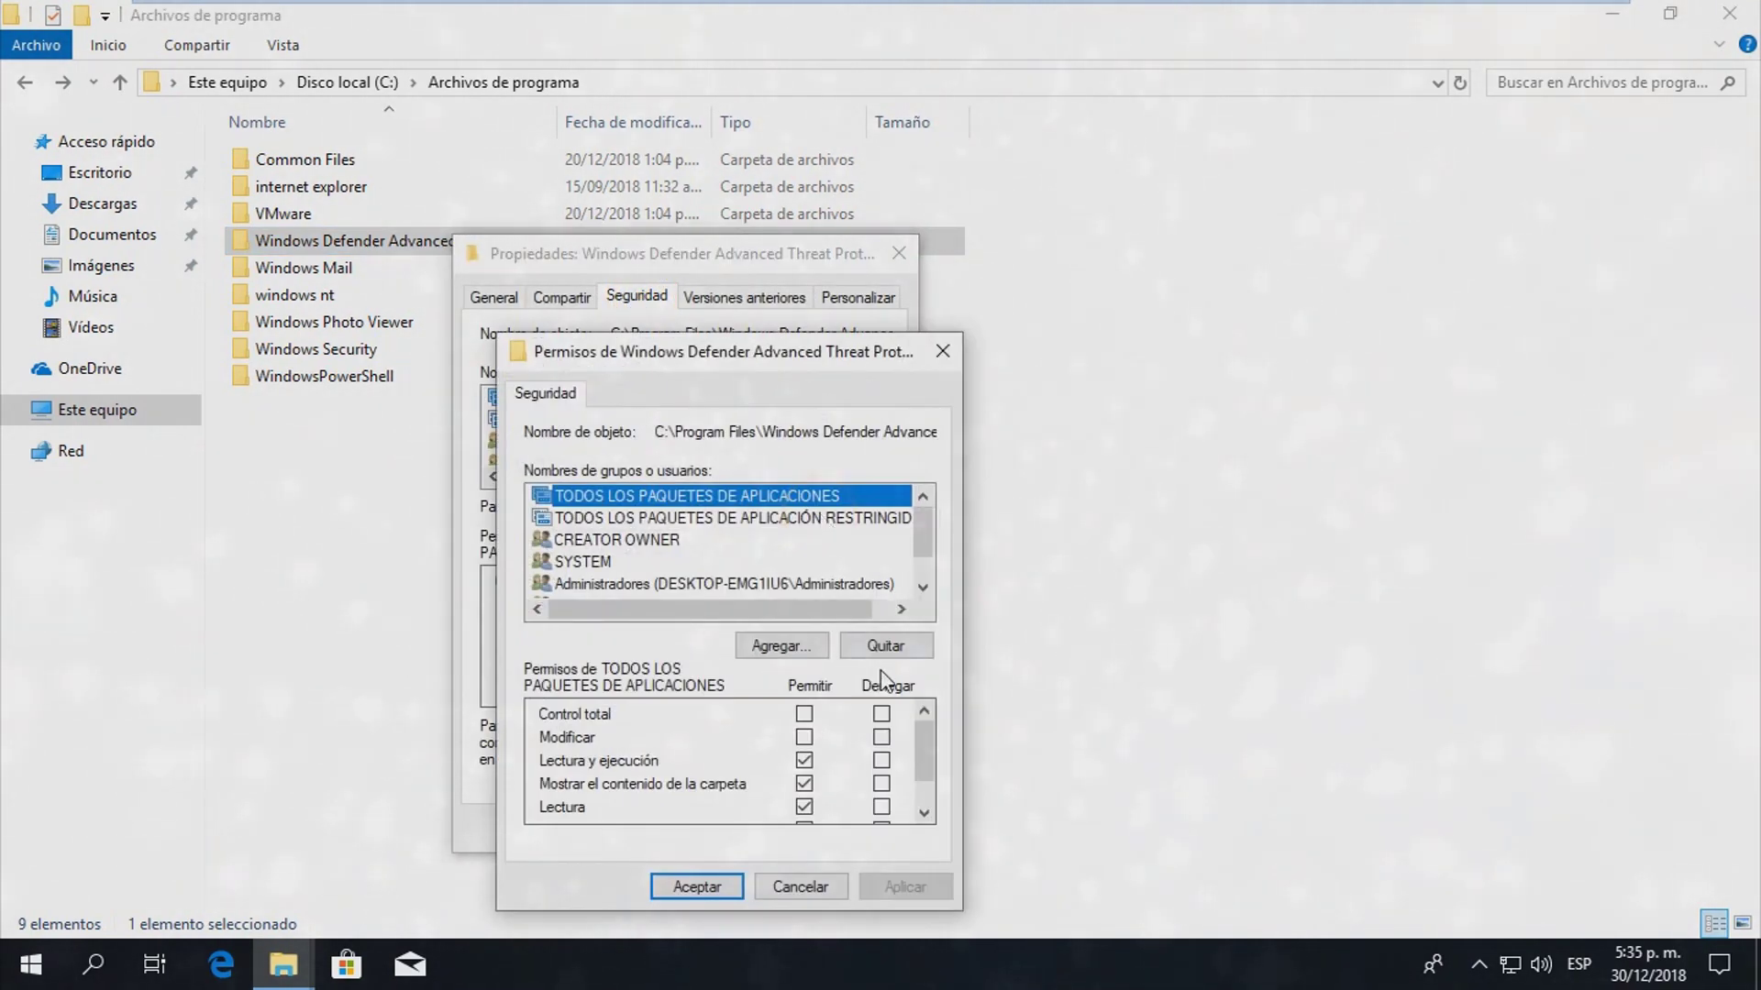
{"action": "left_click_drag", "start_coordinate": [819, 358], "coordinate": [1090, 174]}
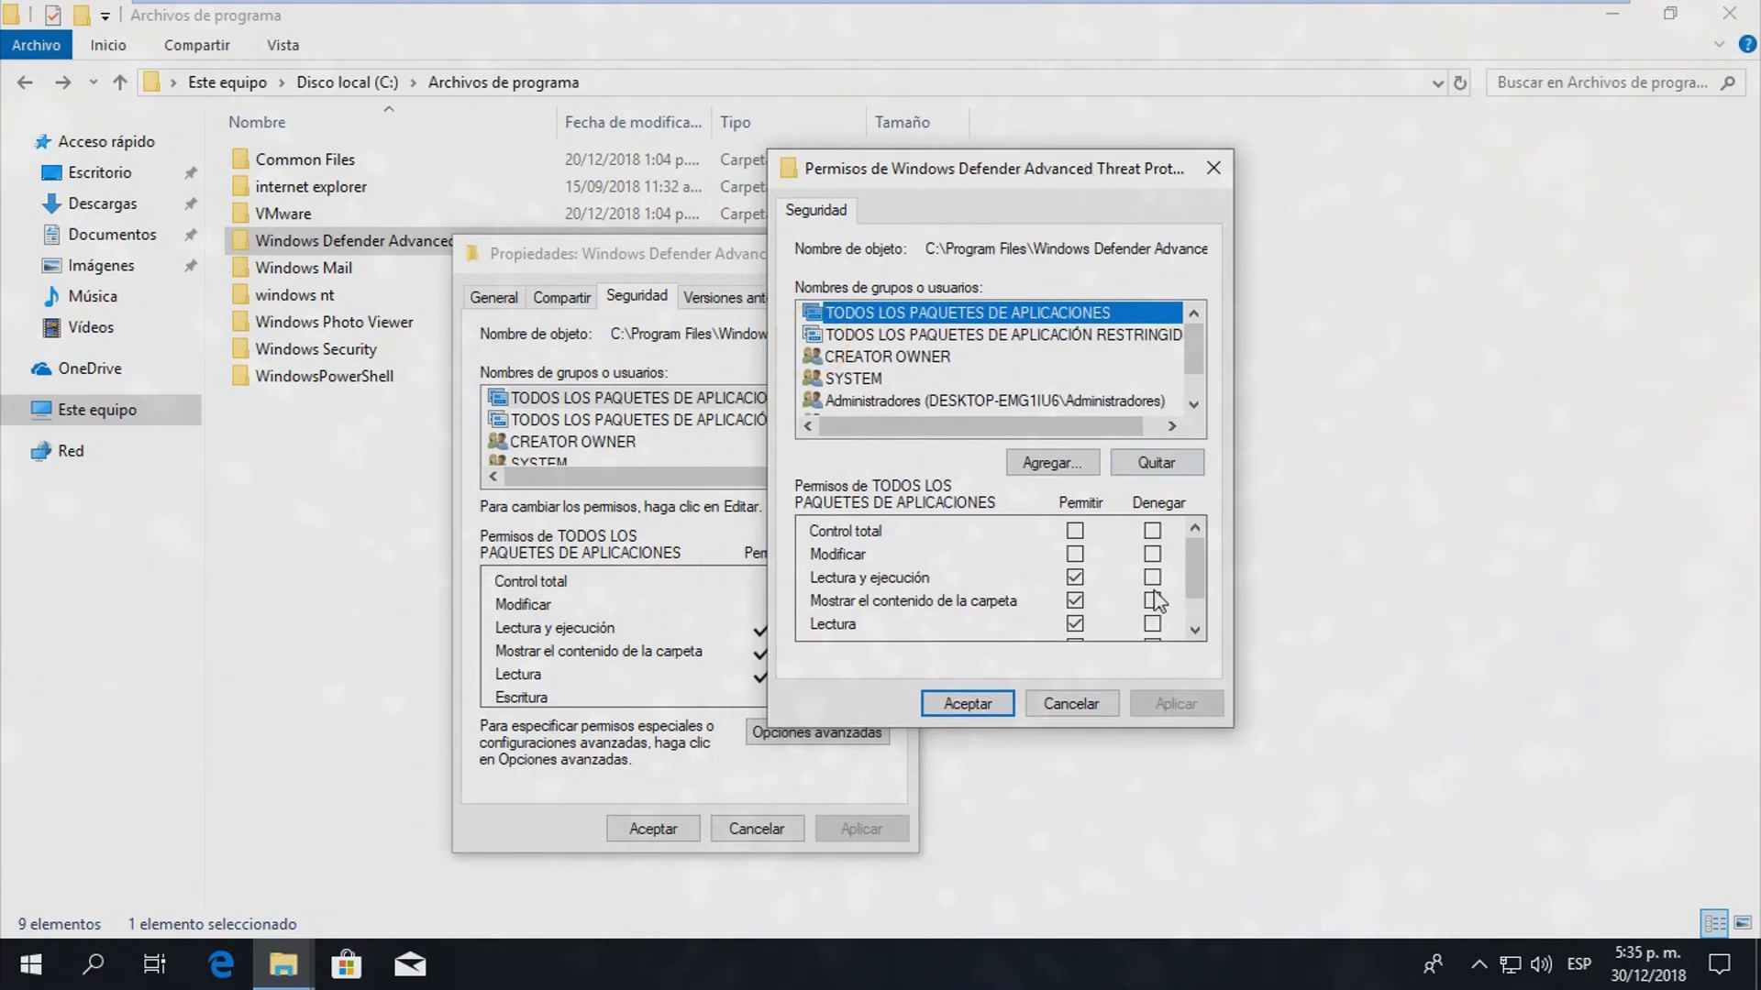
- Allow full control for both application package groups, CREATOR OWNER, SYSTEM and Administradores
{"action": "left_click", "coordinate": [1075, 531]}
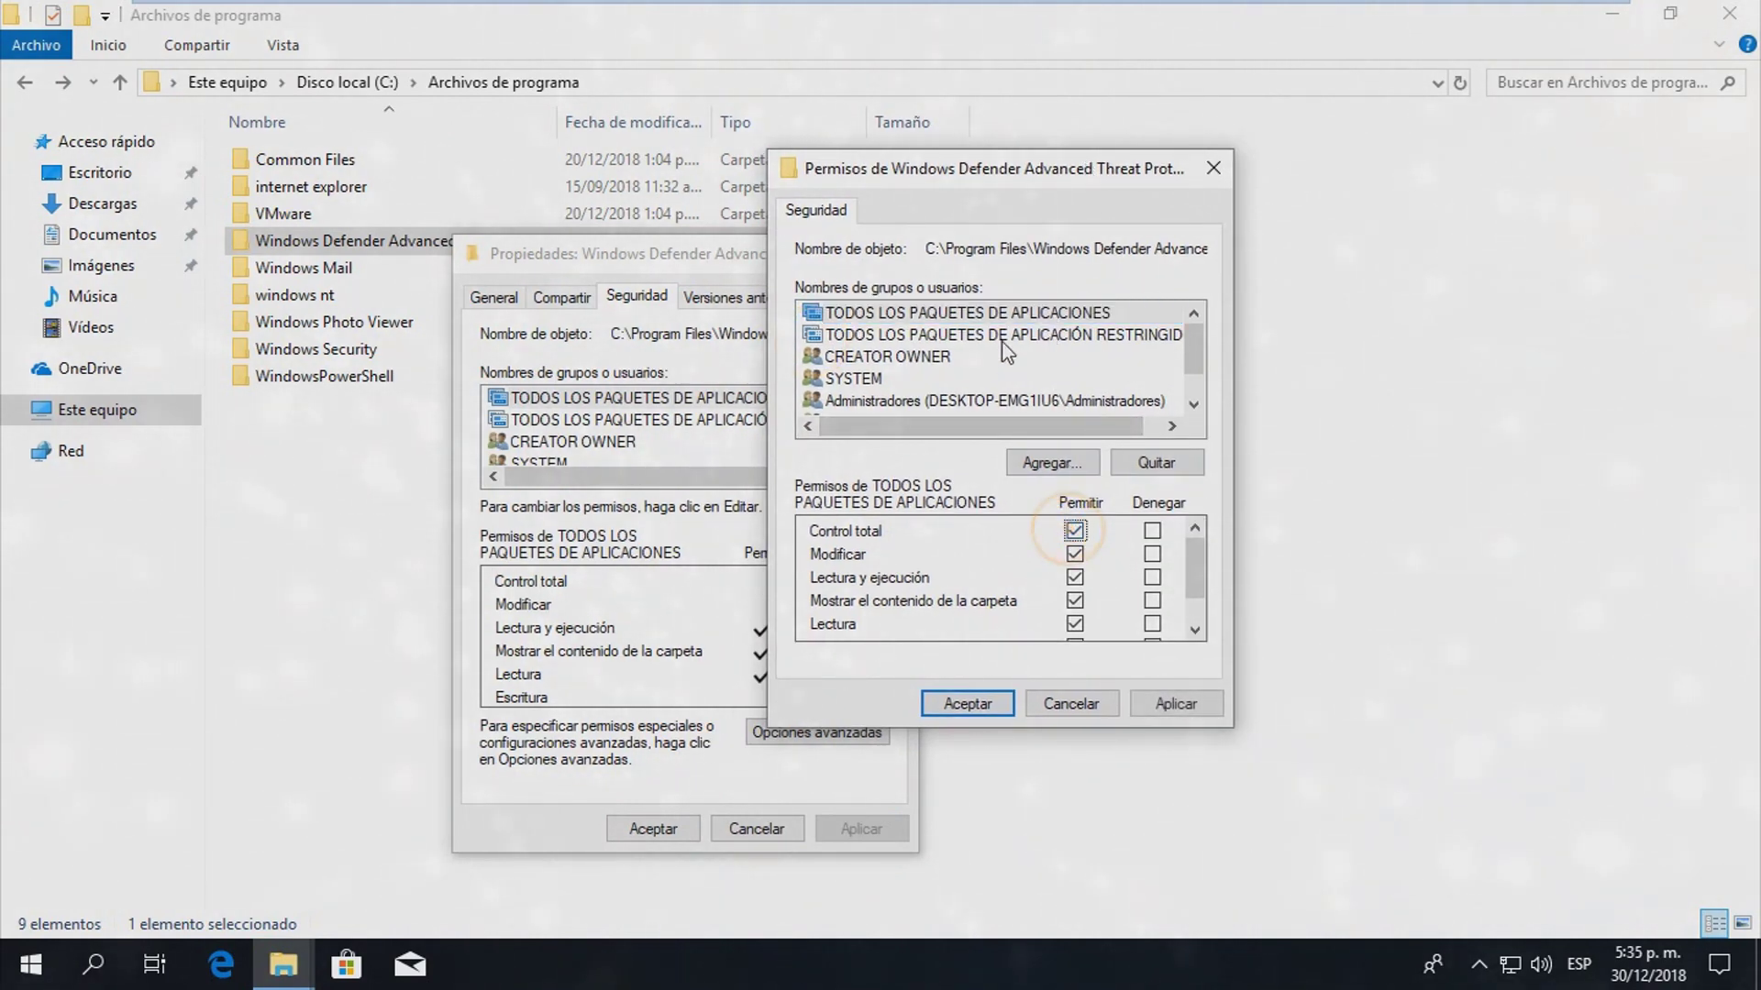
{"action": "left_click", "coordinate": [999, 327]}
{"action": "left_click", "coordinate": [1075, 531]}
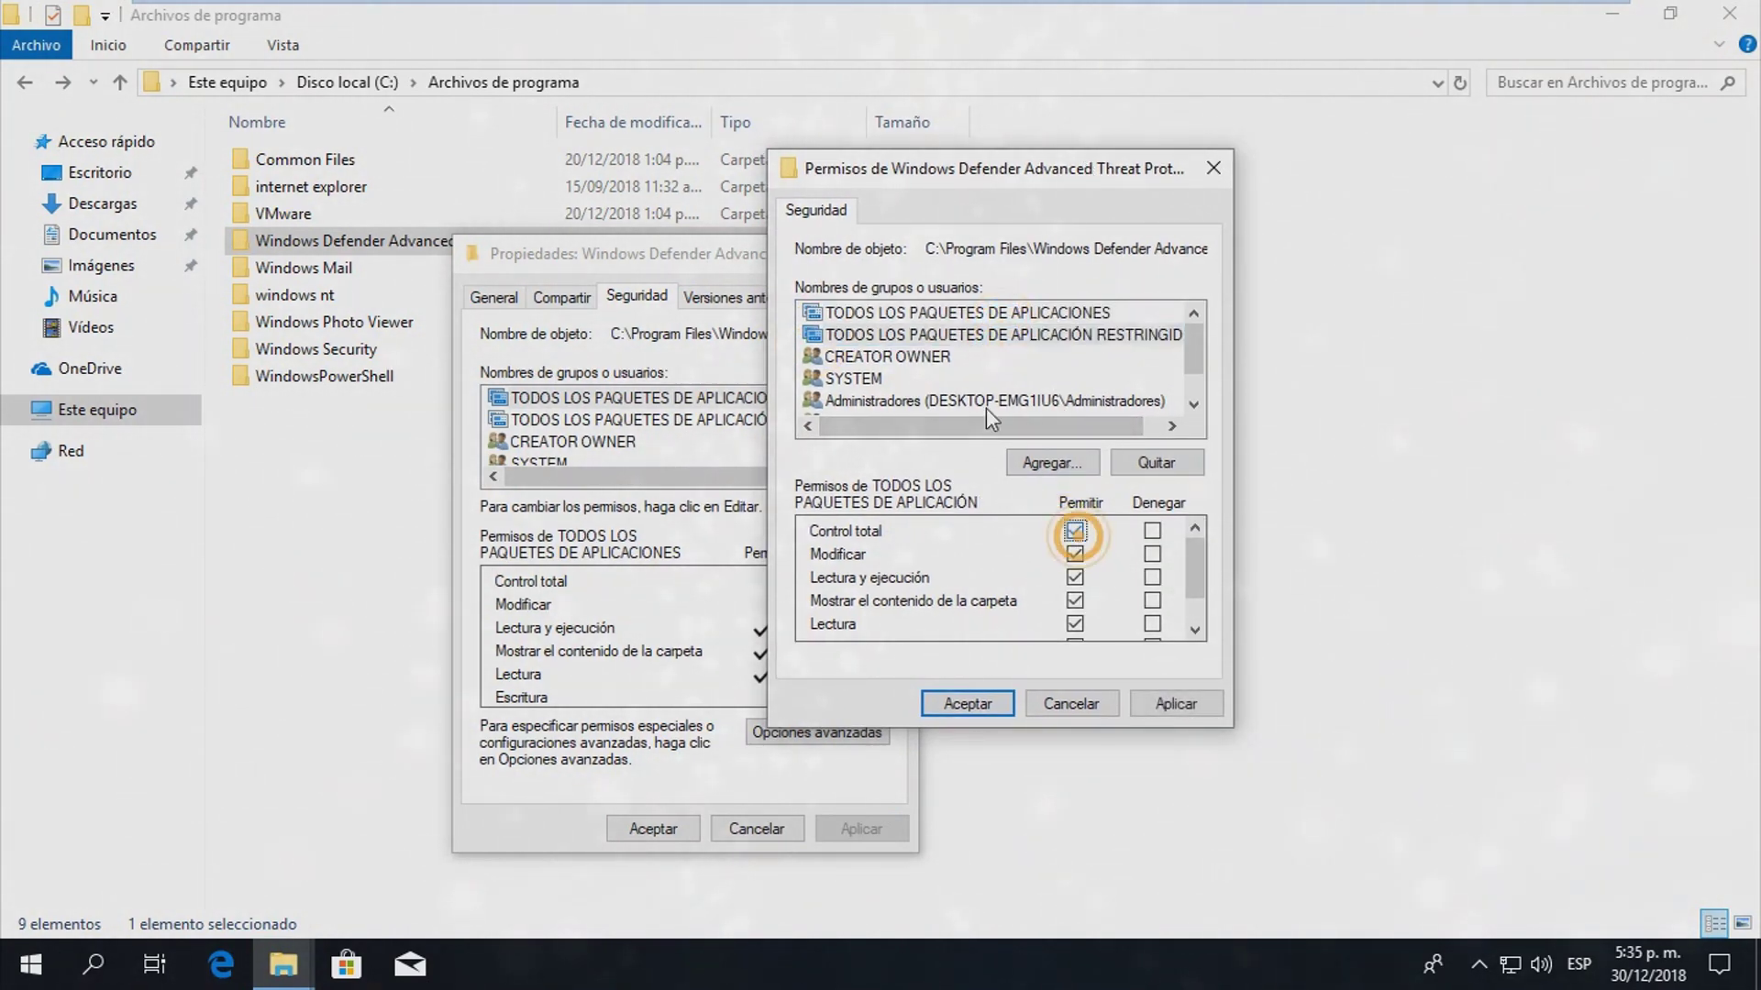
{"action": "left_click", "coordinate": [946, 359]}
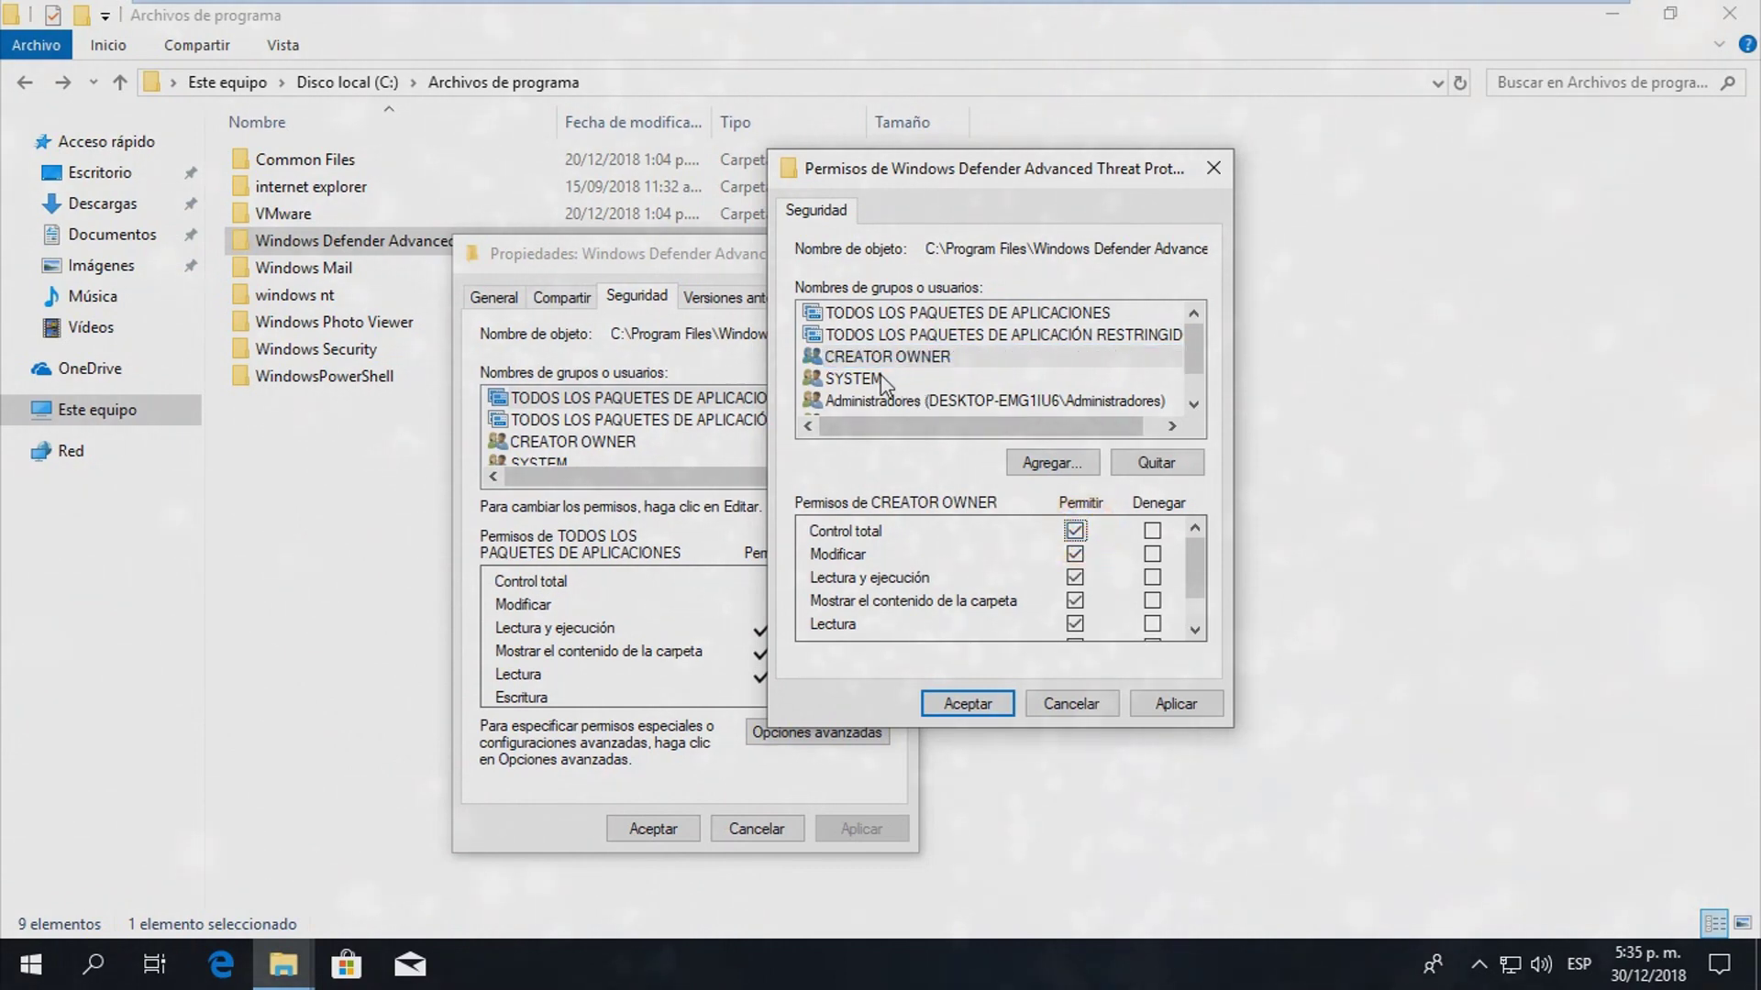
{"action": "left_click", "coordinate": [871, 378]}
{"action": "left_click", "coordinate": [1075, 531]}
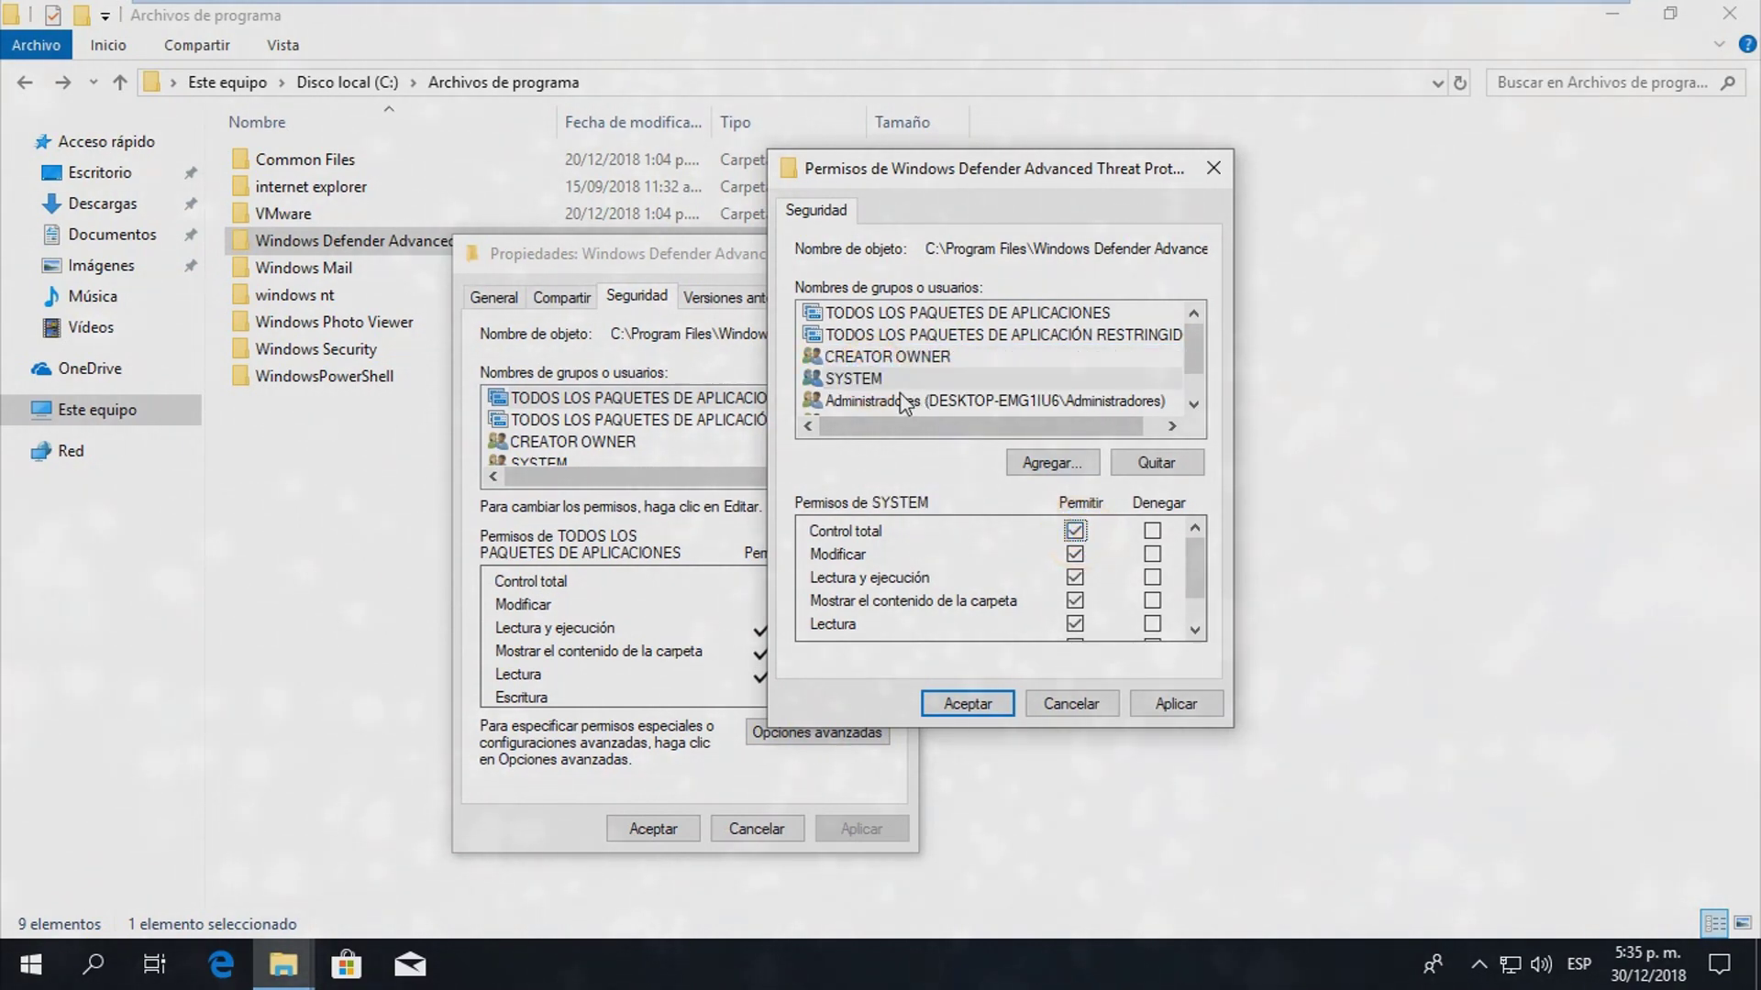
{"action": "left_click", "coordinate": [900, 401]}
{"action": "left_click", "coordinate": [1075, 531]}
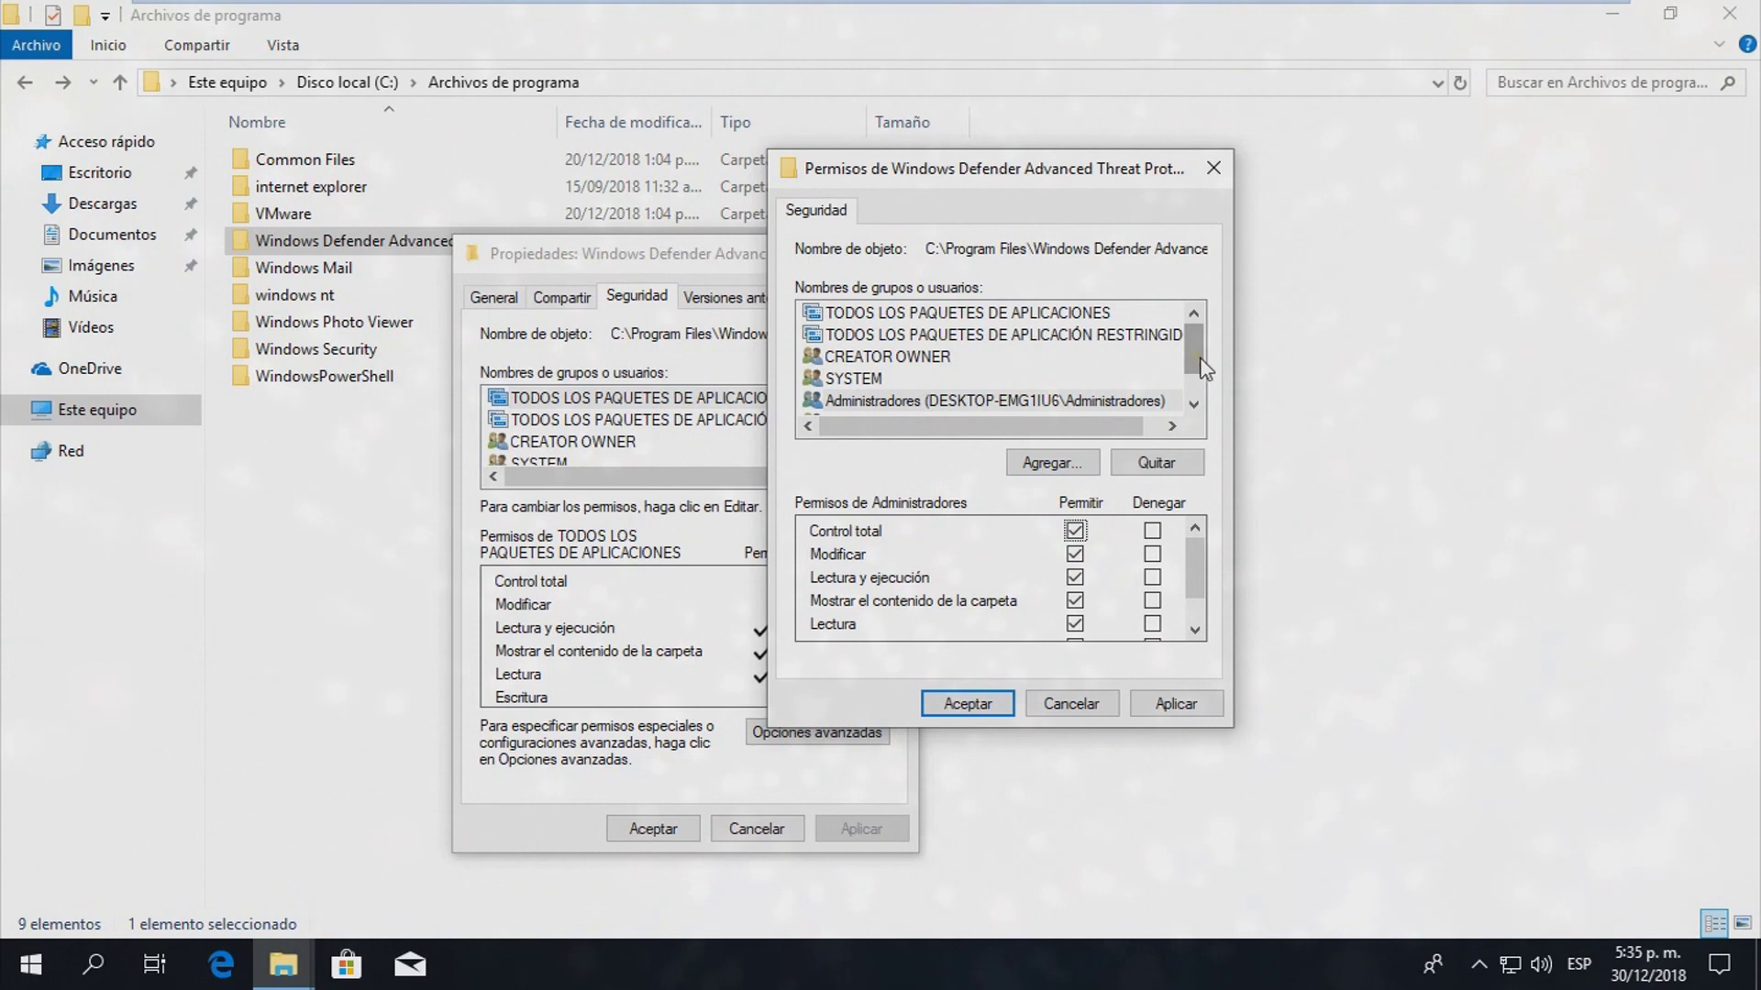
- Allow full control for Usuarios and TrustedInstaller, apply the permissions, and close both dialogs
{"action": "left_click_drag", "start_coordinate": [1198, 356], "coordinate": [1196, 379]}
{"action": "left_click", "coordinate": [963, 380]}
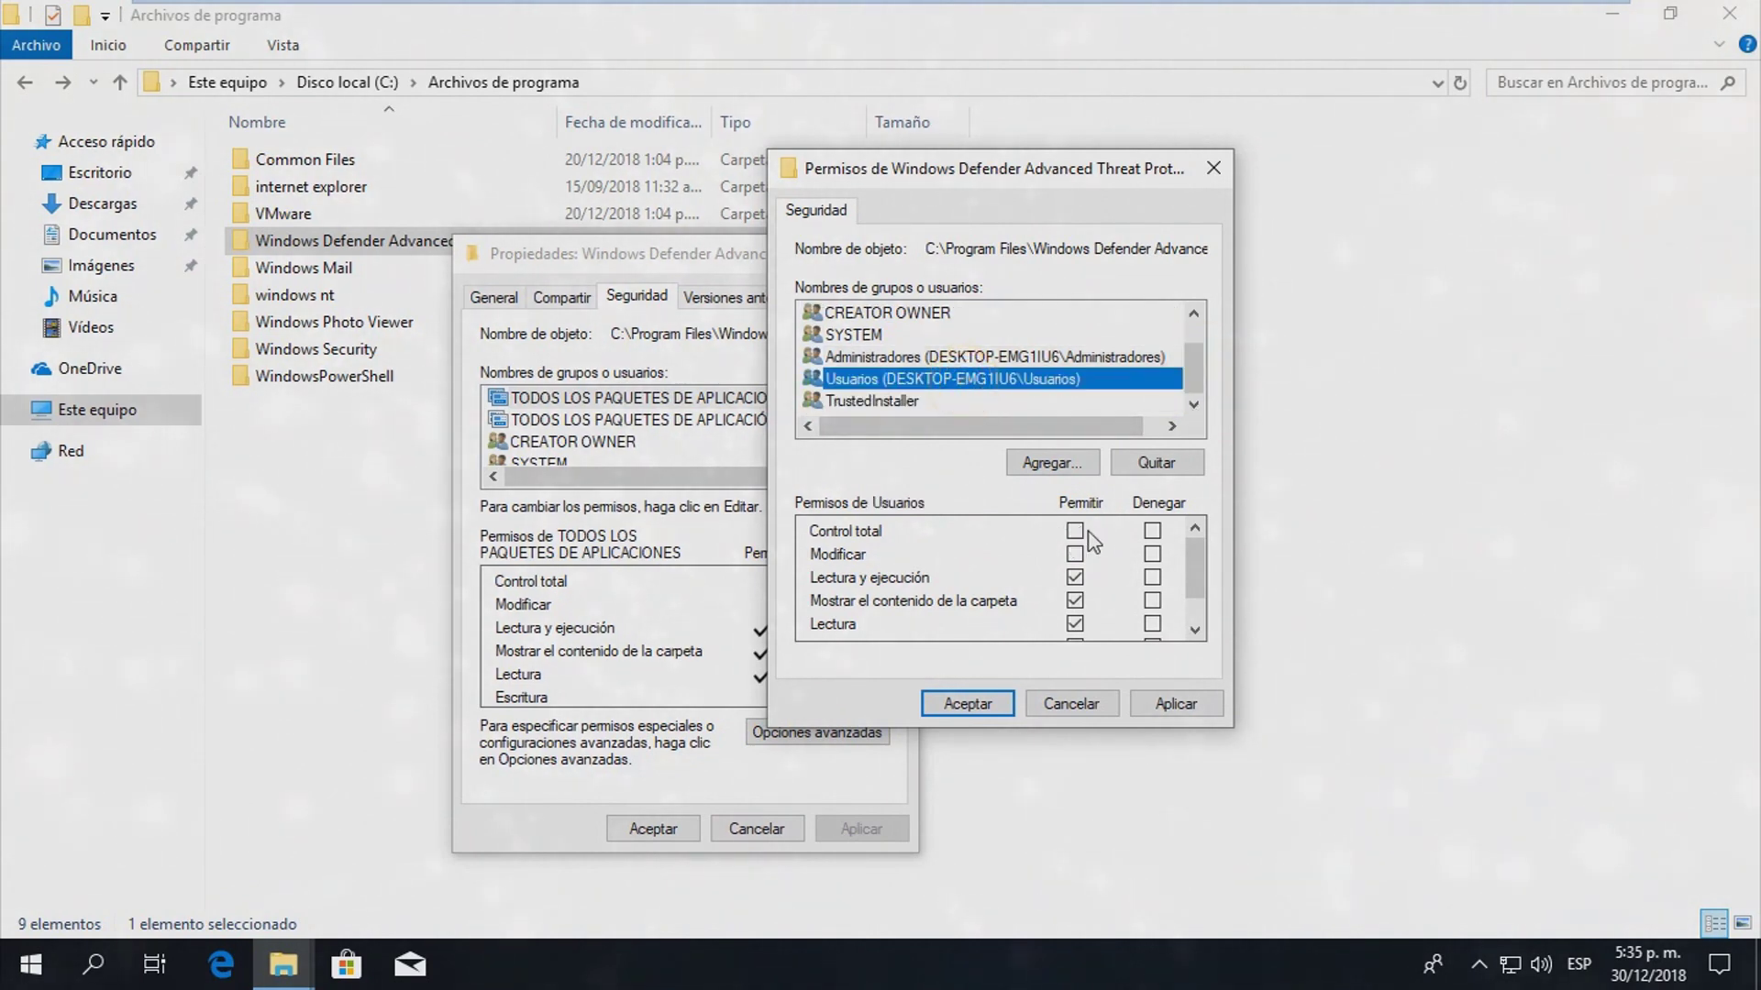
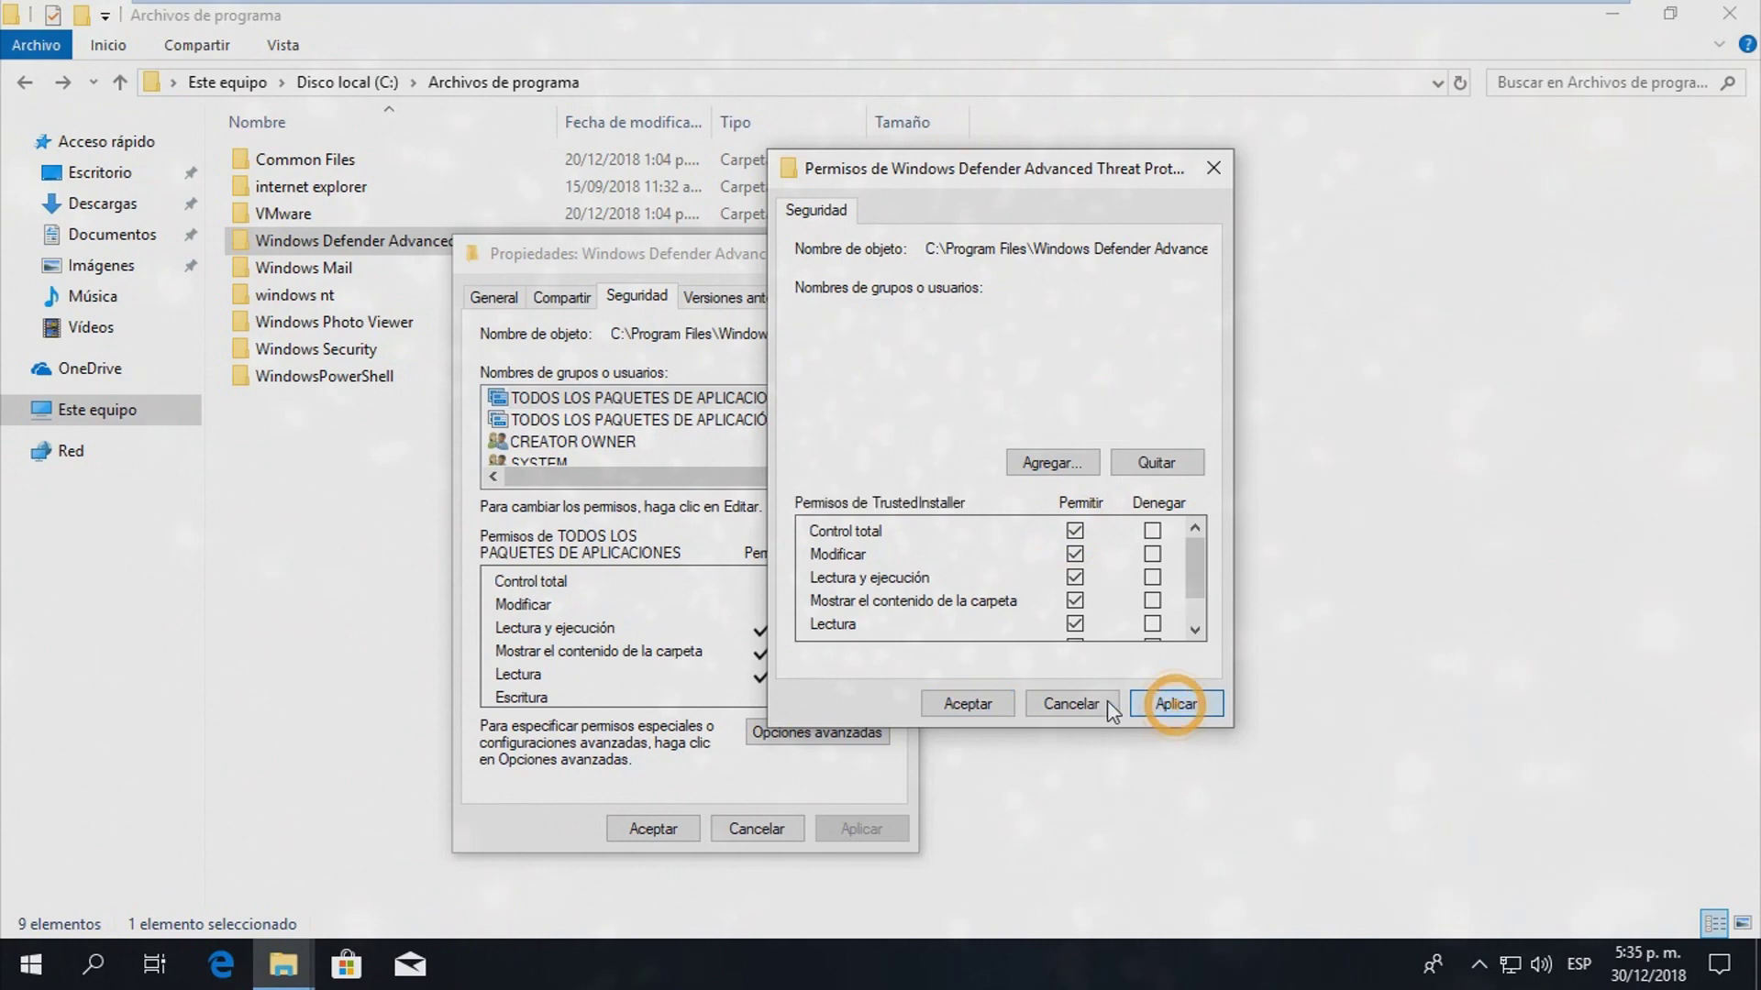
{"action": "left_click", "coordinate": [967, 704]}
{"action": "left_click", "coordinate": [652, 828]}
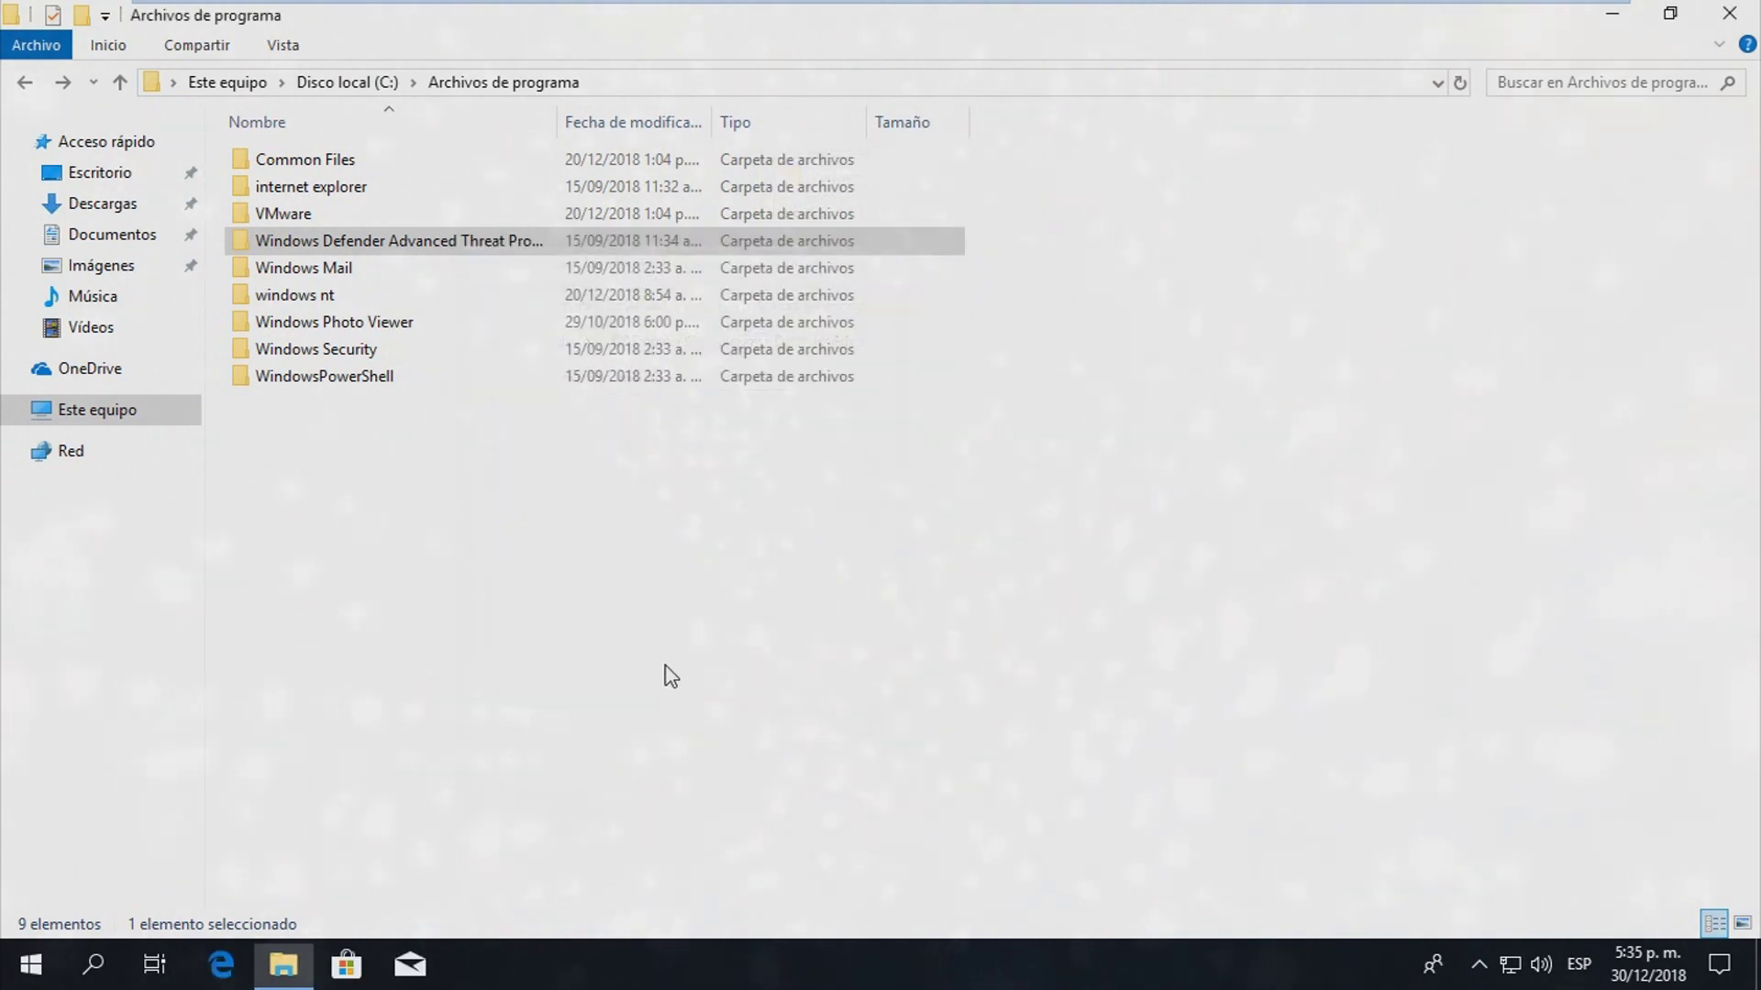
- Refresh the file list and try to delete the Windows Defender Advanced Threat Protection folder with administrator permission for all current items
{"action": "right_click", "coordinate": [687, 488]}
{"action": "left_click", "coordinate": [785, 588]}
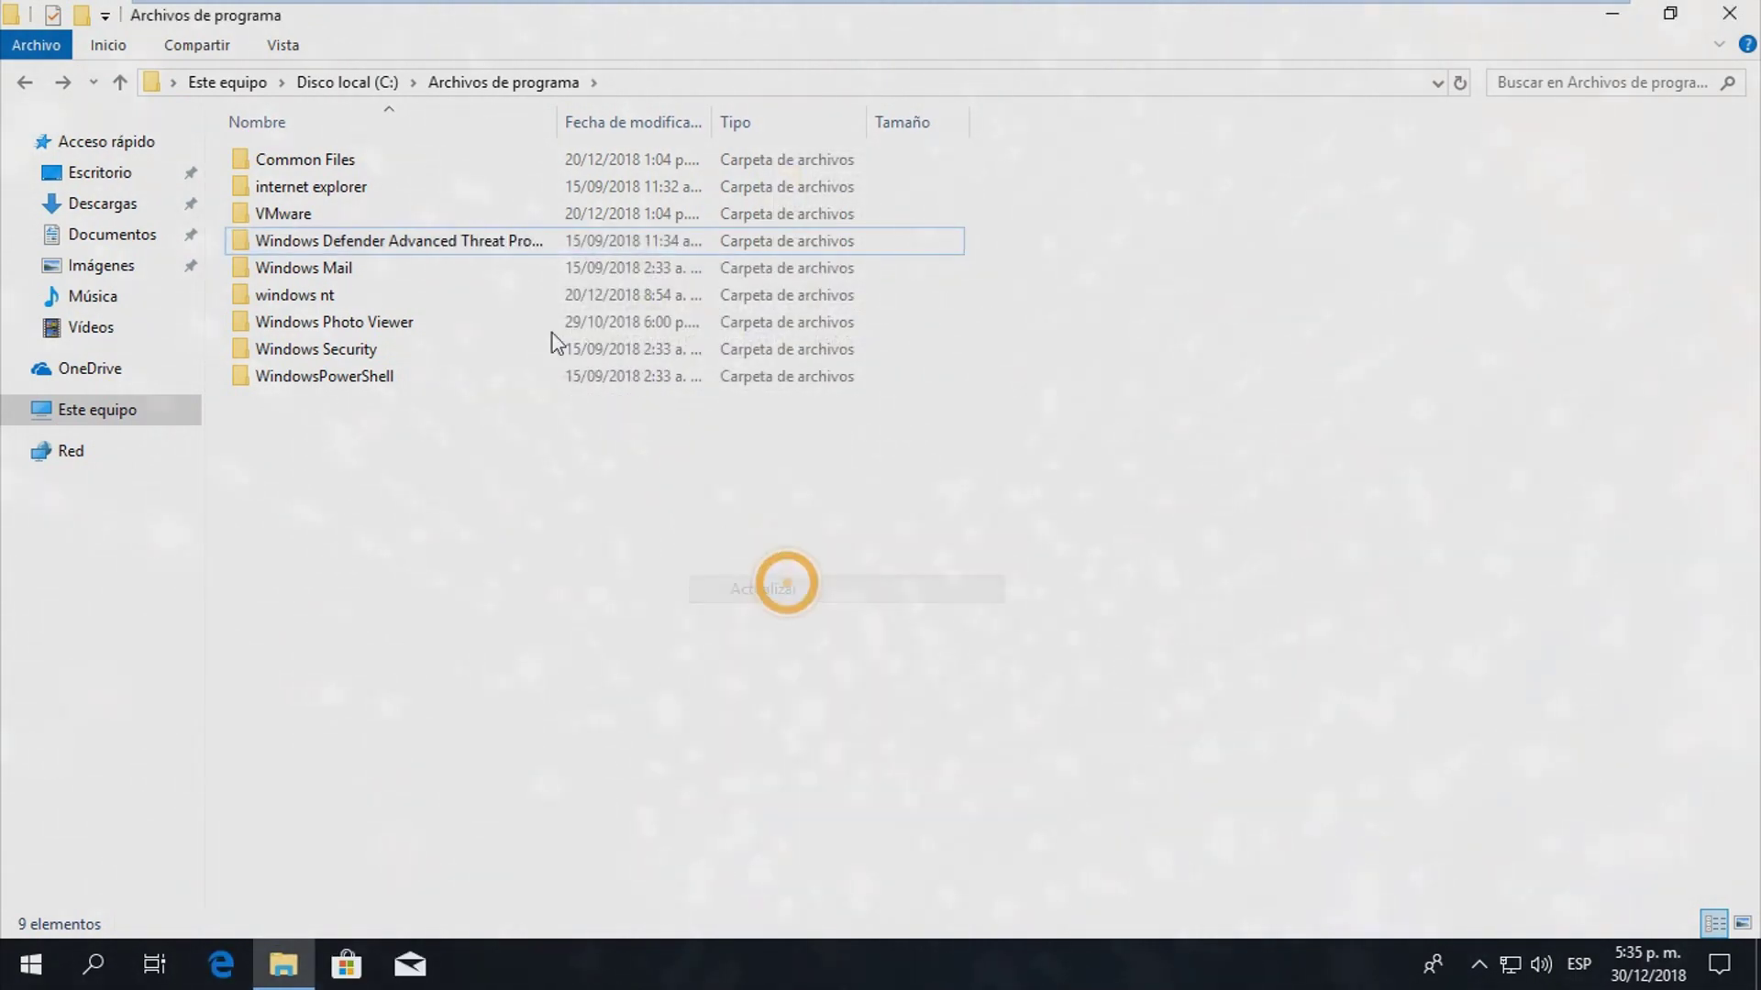
{"action": "left_click", "coordinate": [479, 244]}
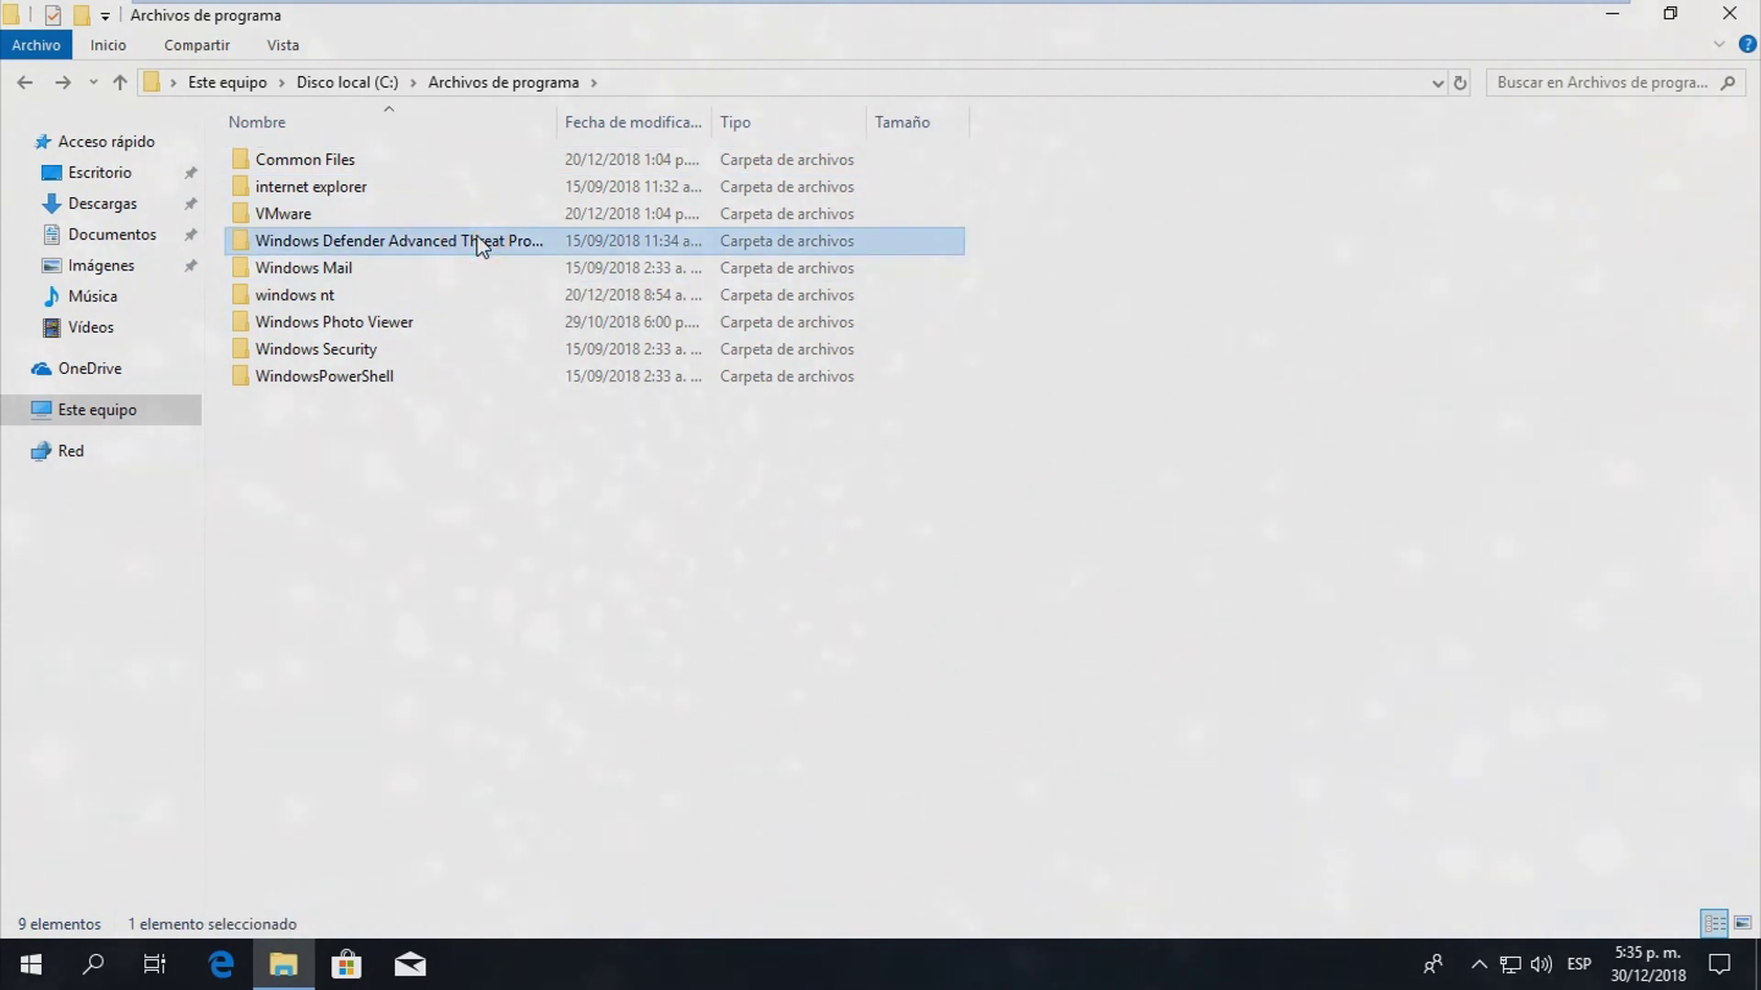
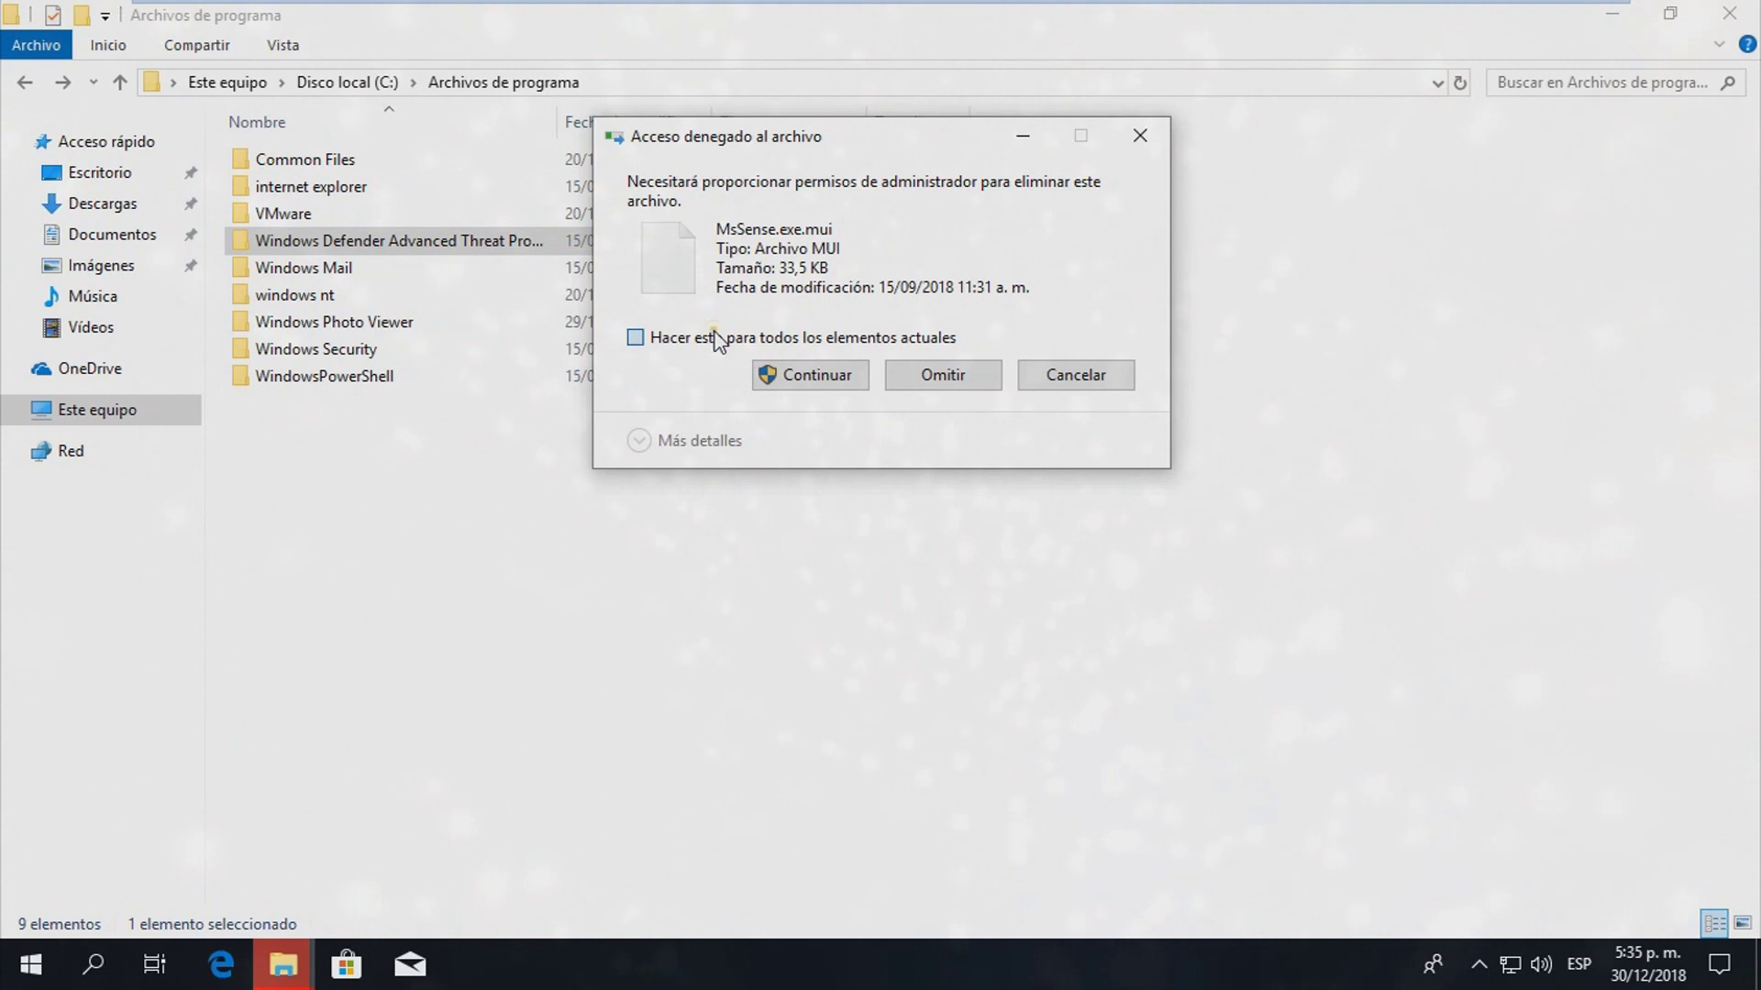
{"action": "left_click", "coordinate": [718, 339]}
{"action": "left_click", "coordinate": [807, 374]}
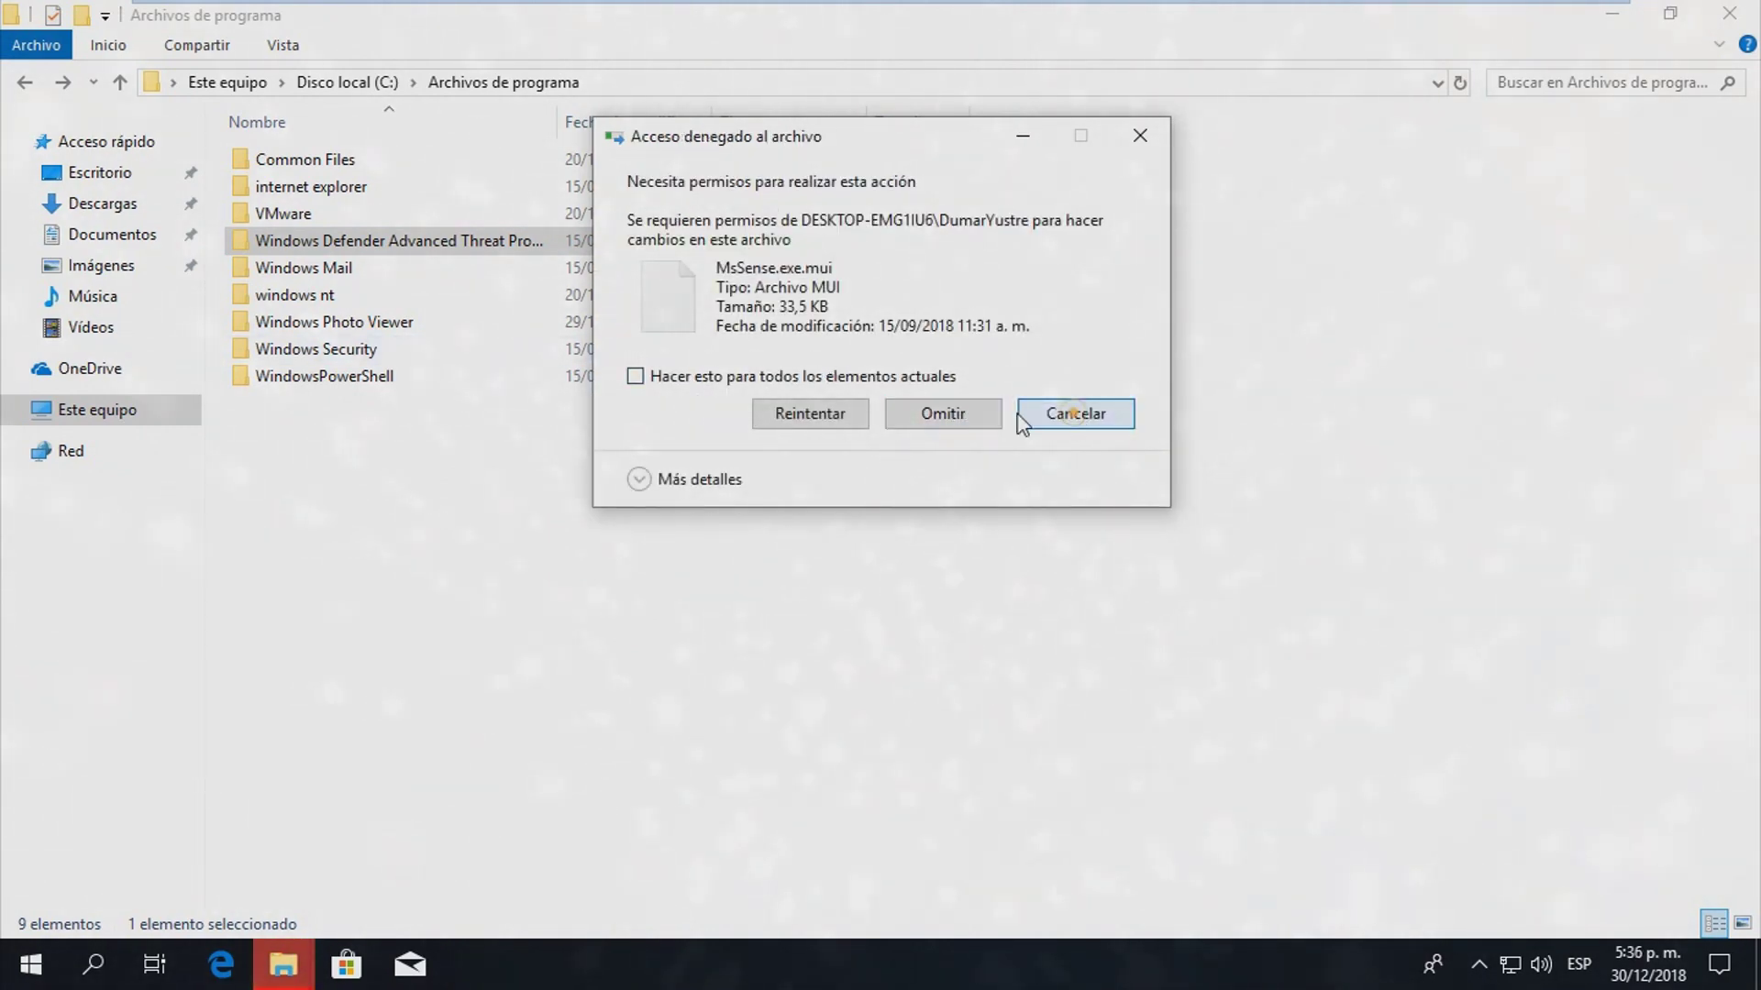
{"action": "left_click", "coordinate": [1076, 414]}
- Examine the permissions of Administradores, Usuarios and TrustedInstaller in the security properties of the Windows Defender Advanced Threat Protection folder
{"action": "right_click", "coordinate": [511, 243]}
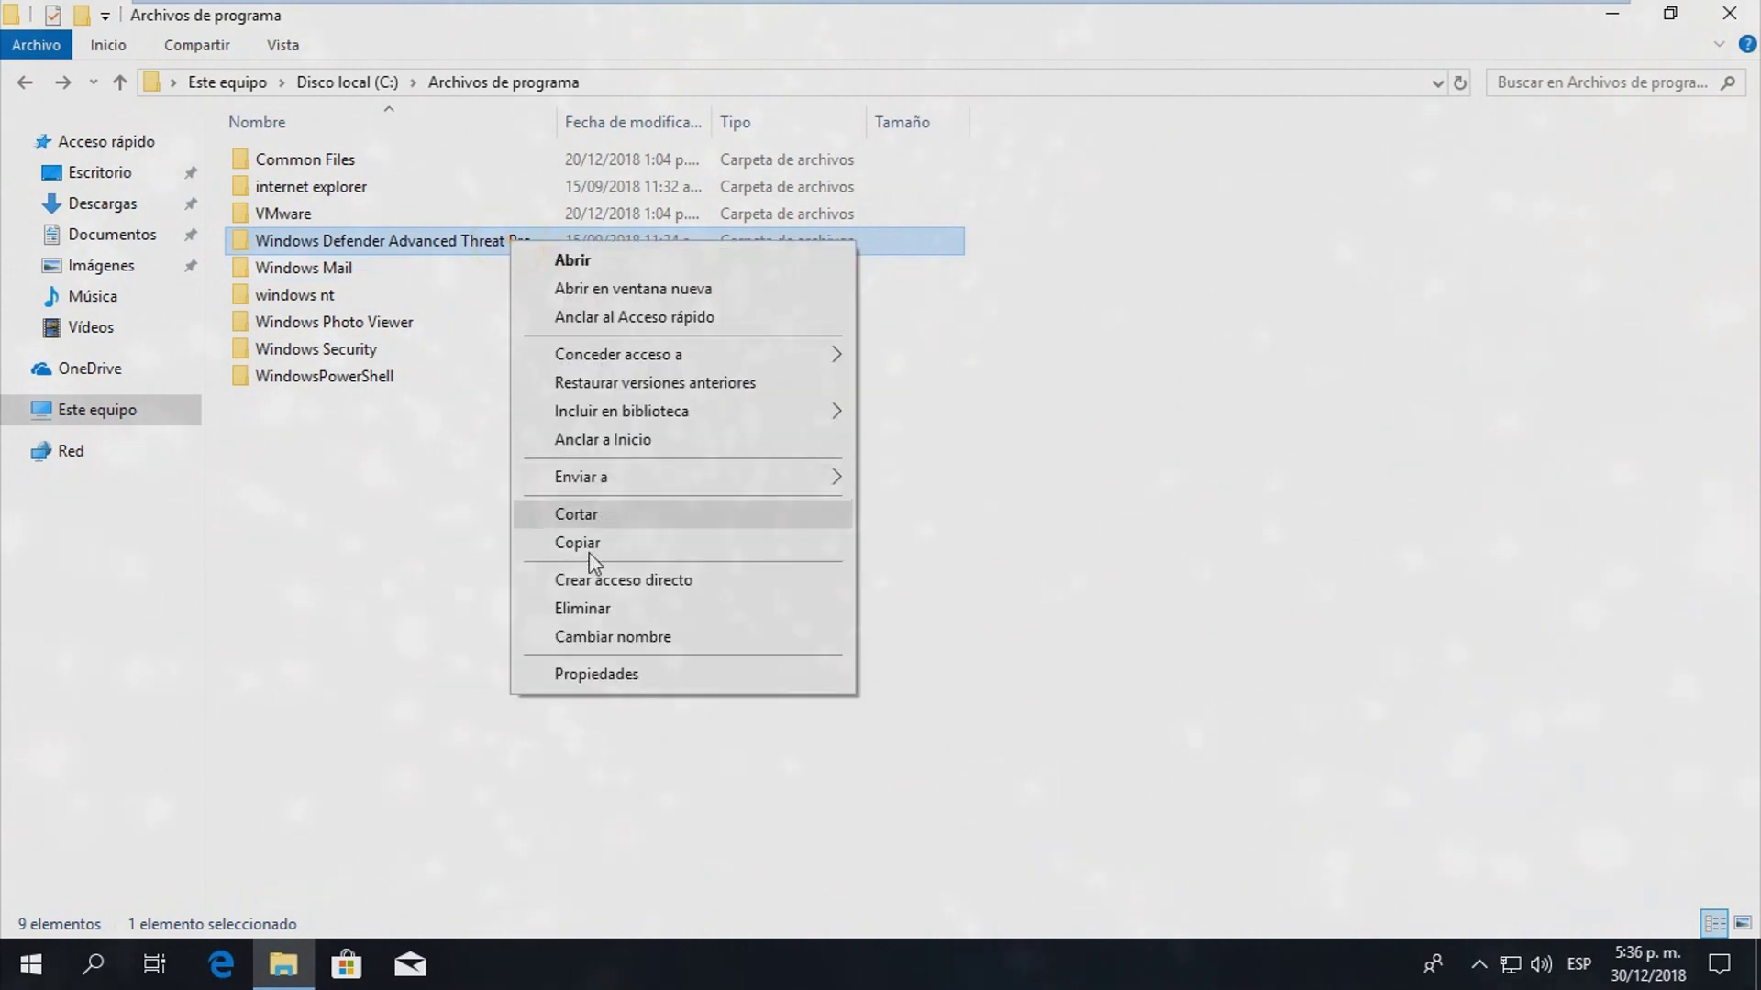
{"action": "left_click", "coordinate": [624, 679]}
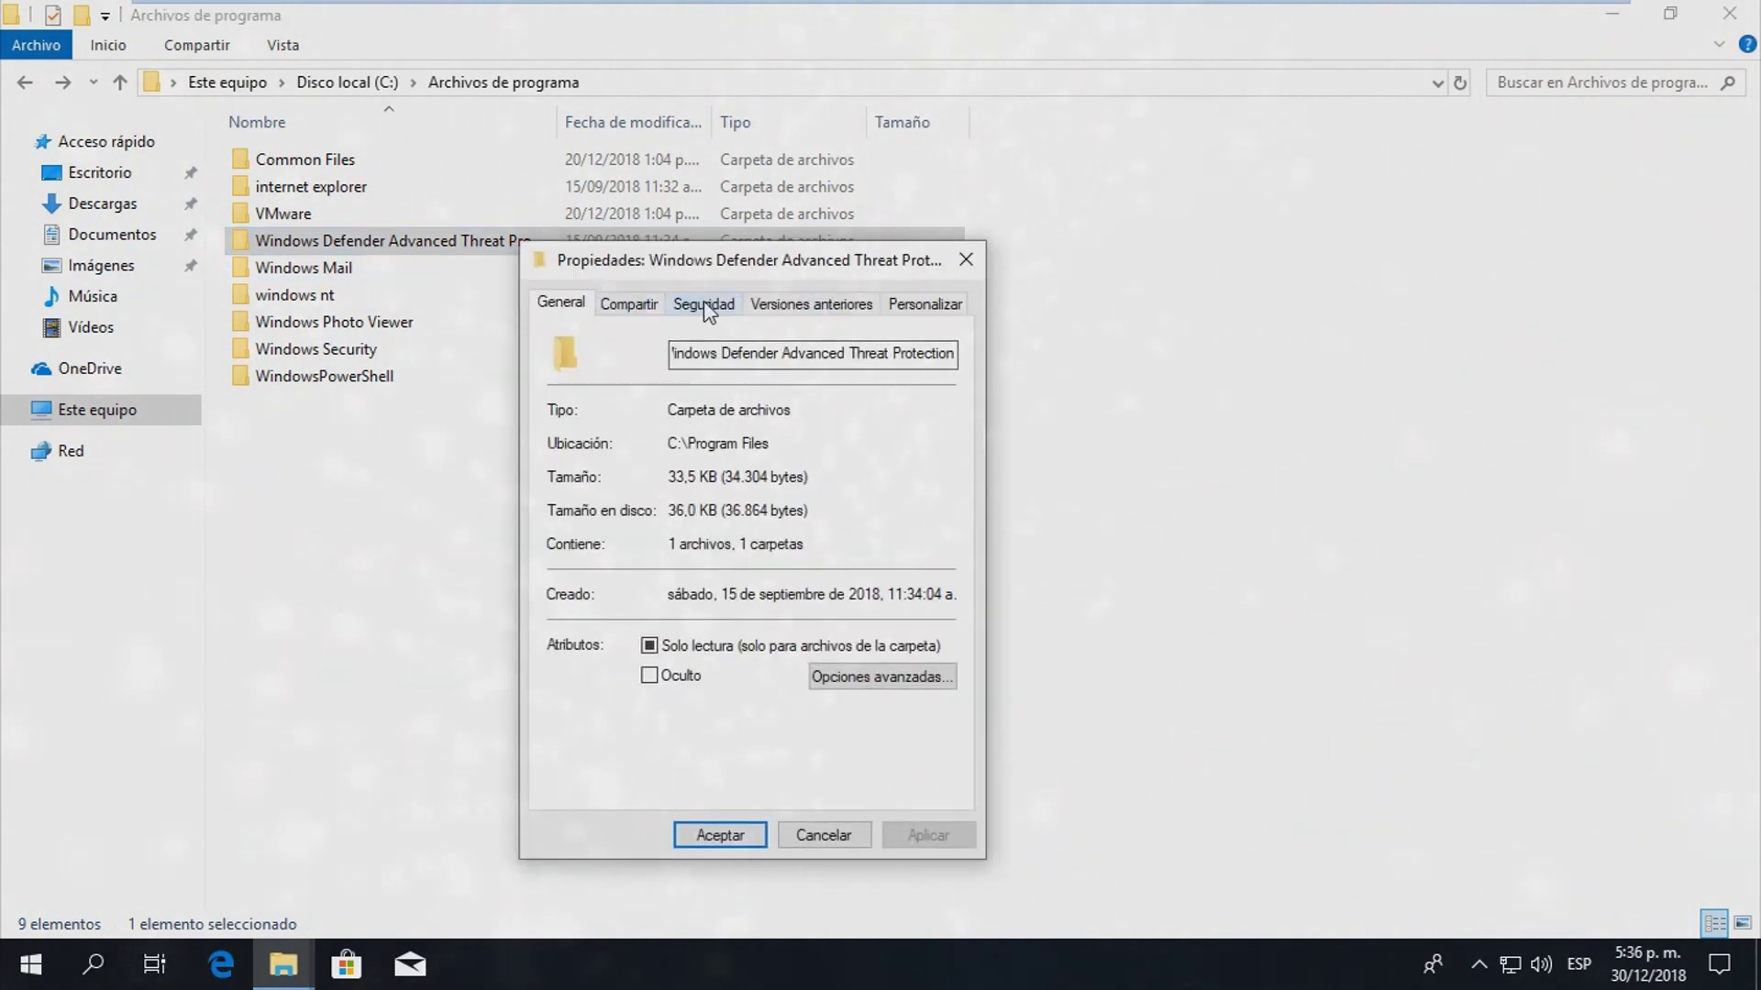
{"action": "left_click", "coordinate": [703, 309]}
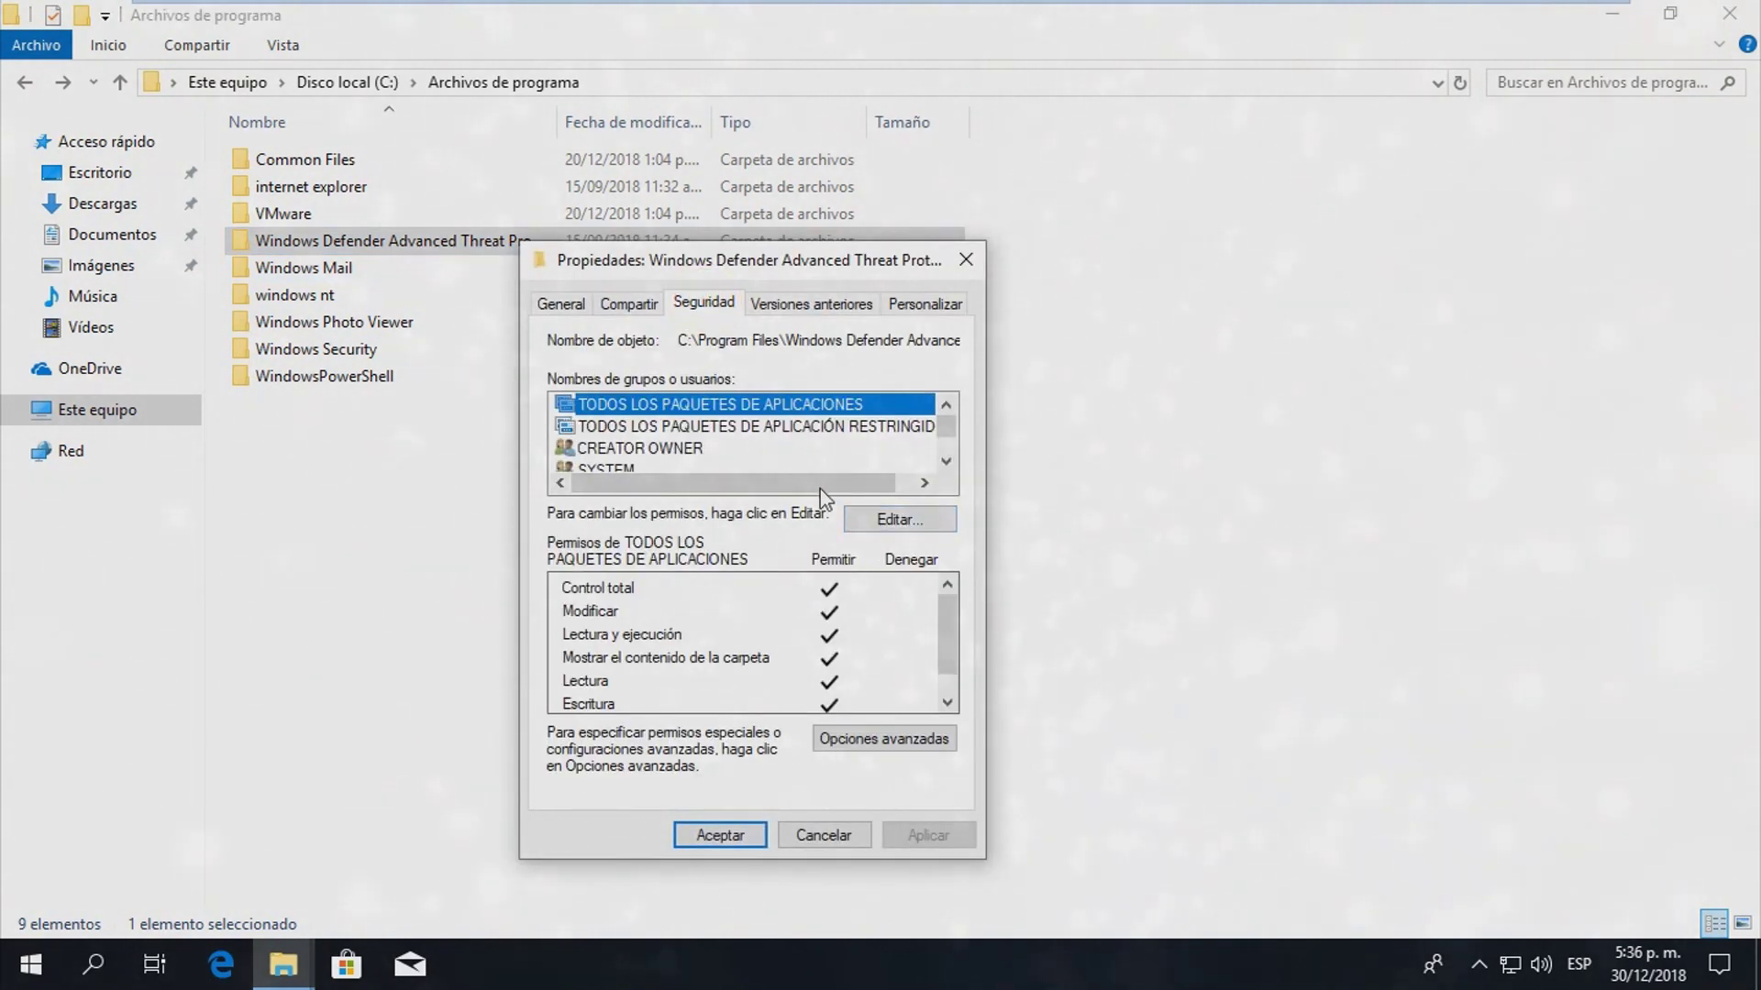
{"action": "scroll", "coordinate": [816, 453], "scroll_direction": "down", "scroll_amount": 2}
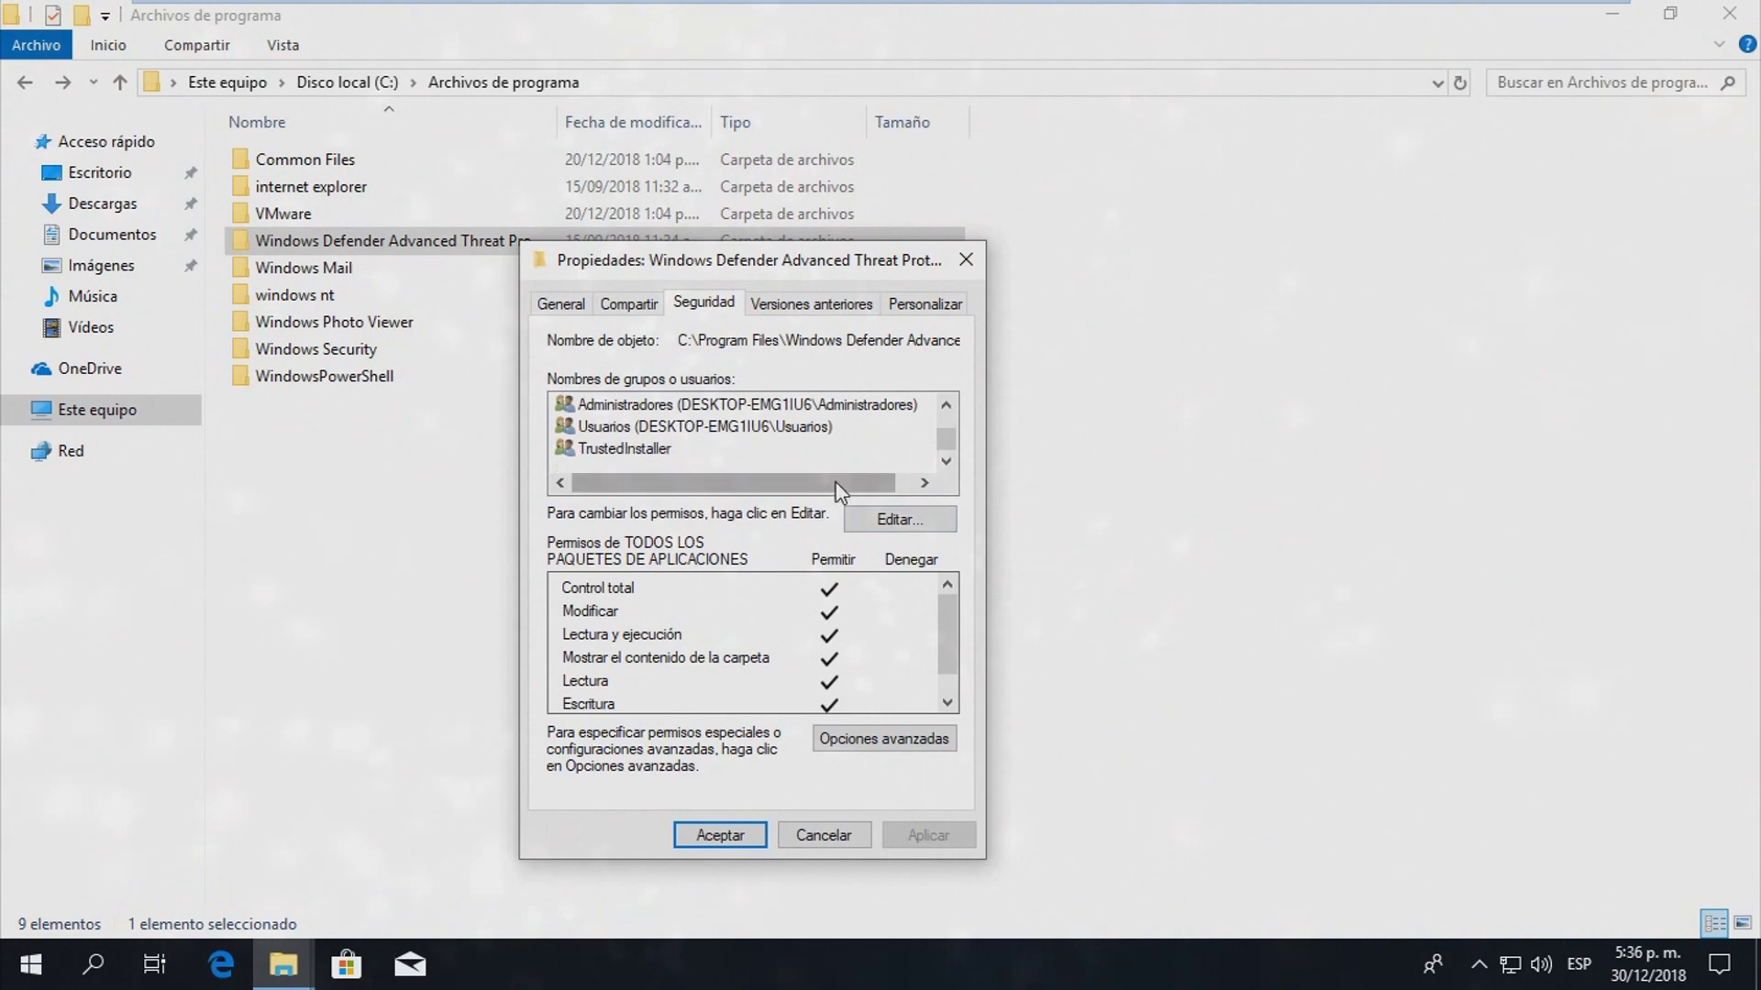
{"action": "left_click", "coordinate": [867, 409]}
{"action": "left_click", "coordinate": [777, 426]}
{"action": "left_click", "coordinate": [653, 449]}
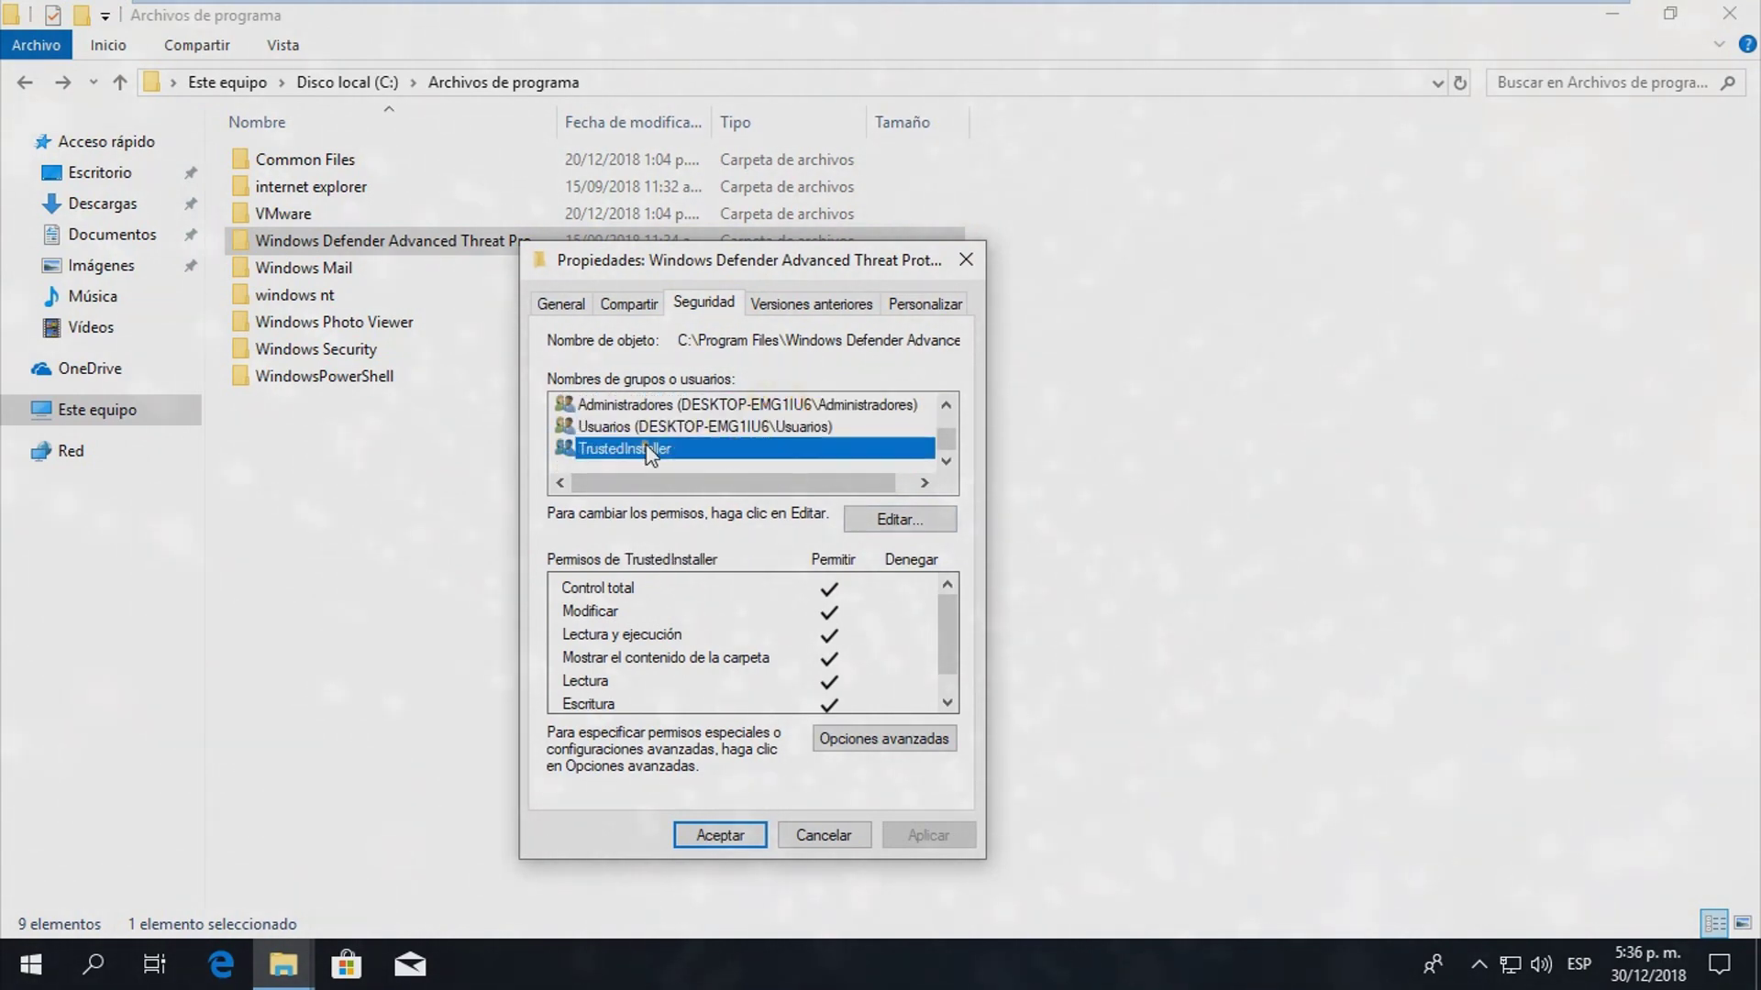
- Replace all child object permission entries with inheritable entries from this folder in its advanced security settings, and close the dialogs
{"action": "left_click", "coordinate": [885, 741]}
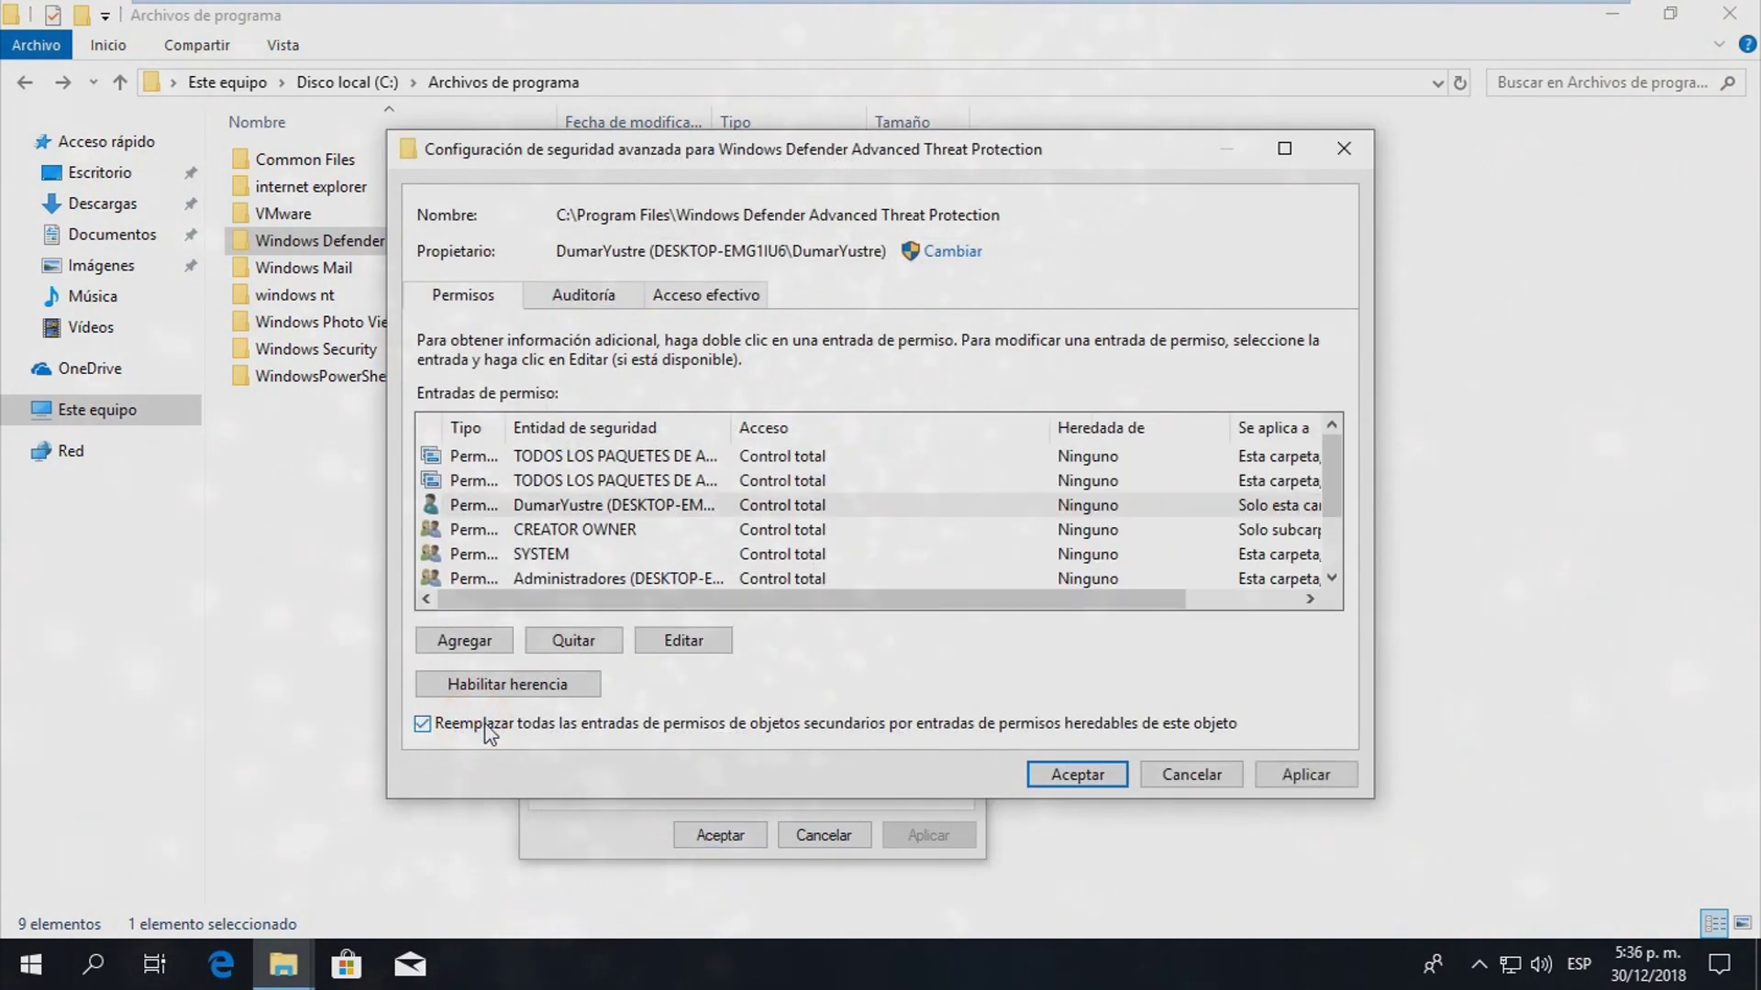
{"action": "left_click", "coordinate": [1309, 774]}
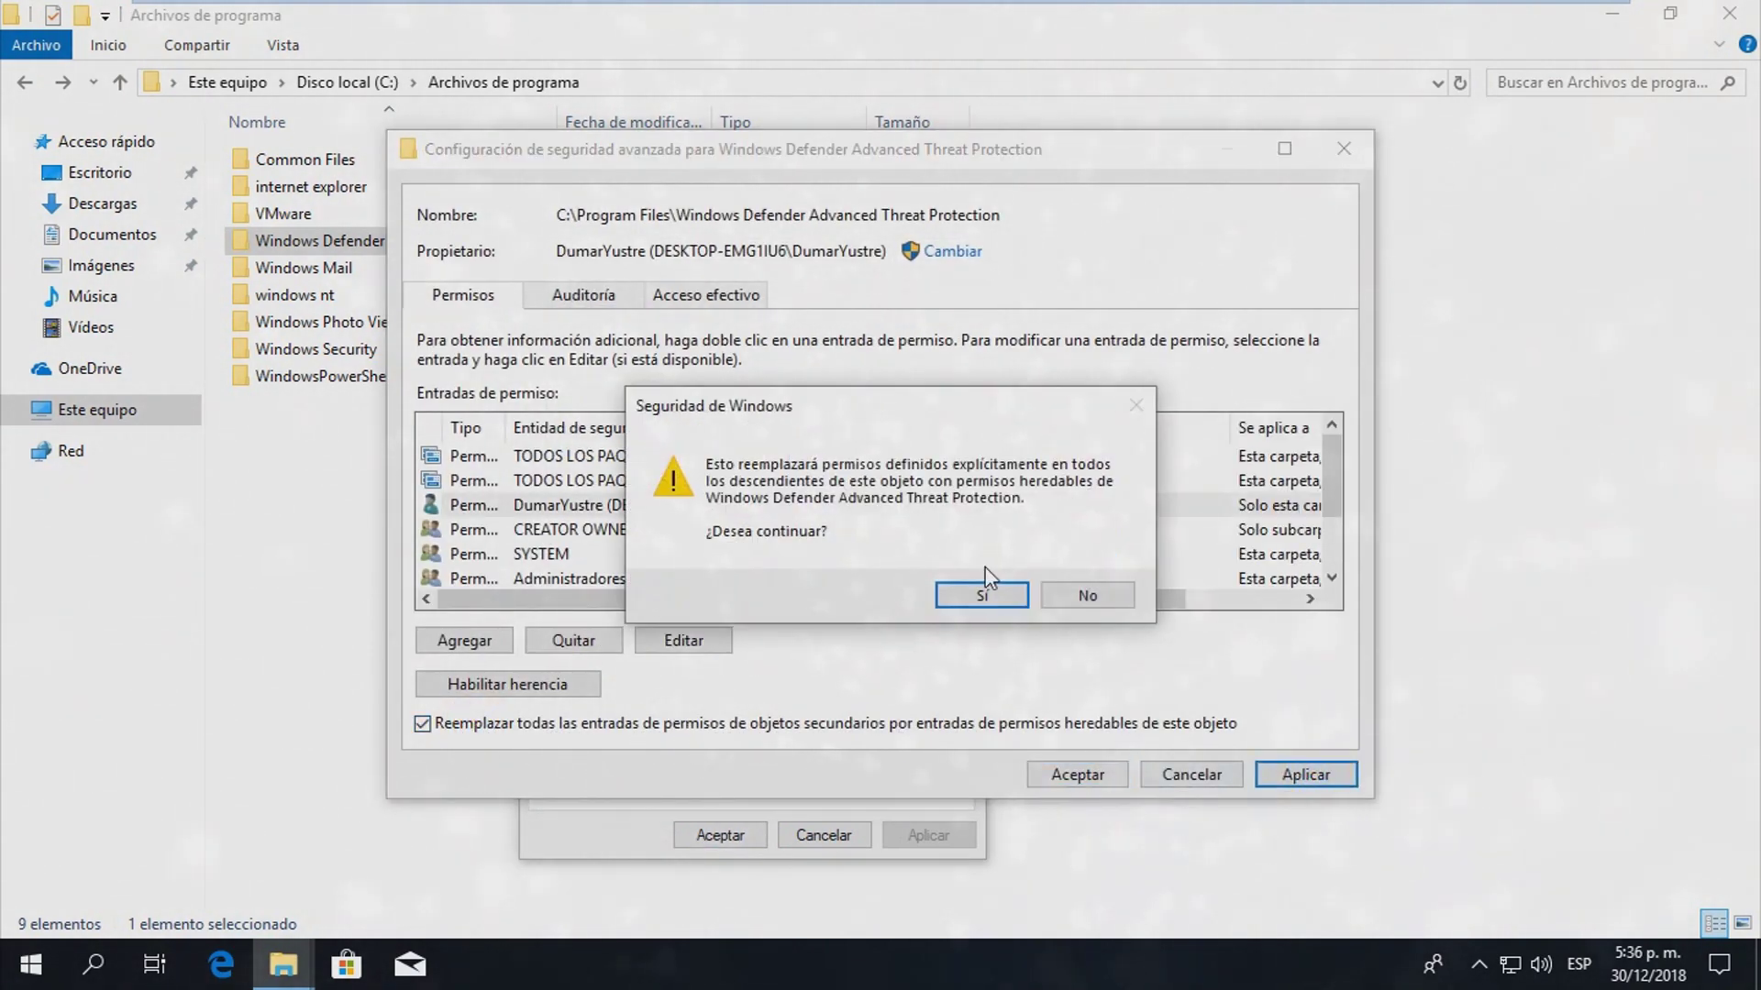
{"action": "left_click", "coordinate": [981, 597]}
{"action": "left_click", "coordinate": [1077, 775]}
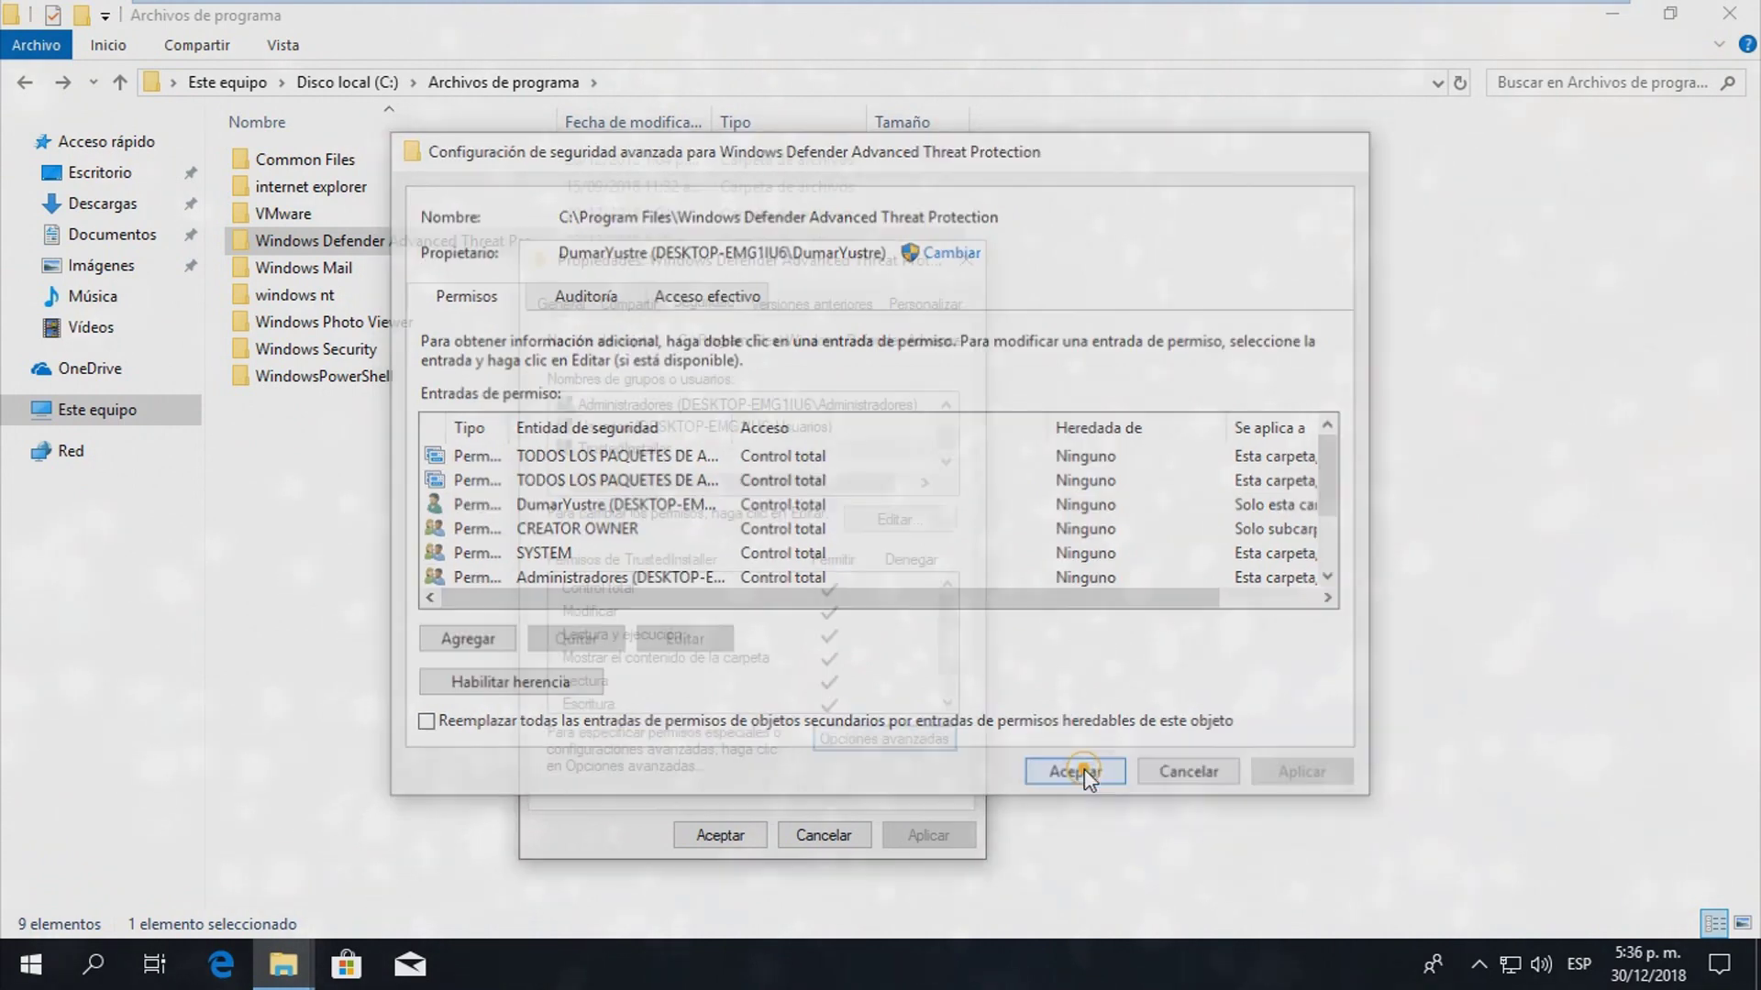
{"action": "left_click", "coordinate": [717, 835]}
- Refresh the Archivos de programa file list and permanently delete the Windows Defender Advanced Threat Protection folder
{"action": "right_click", "coordinate": [639, 470]}
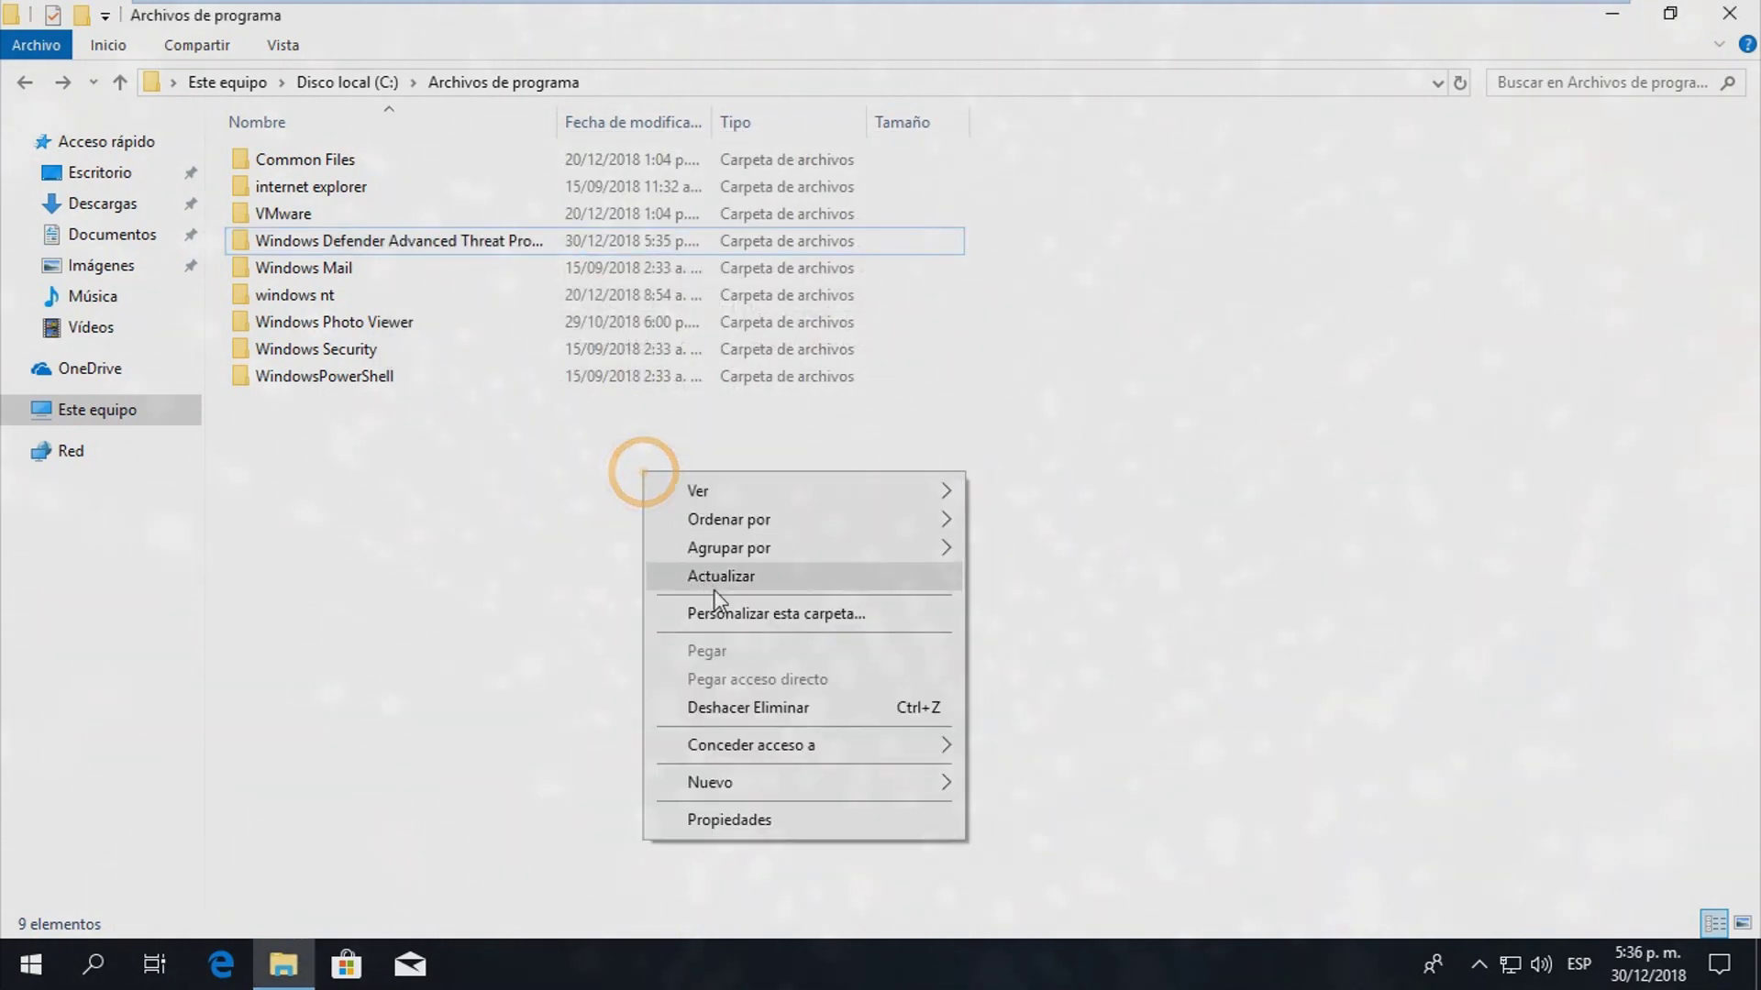
{"action": "left_click", "coordinate": [724, 575]}
{"action": "left_click", "coordinate": [416, 245]}
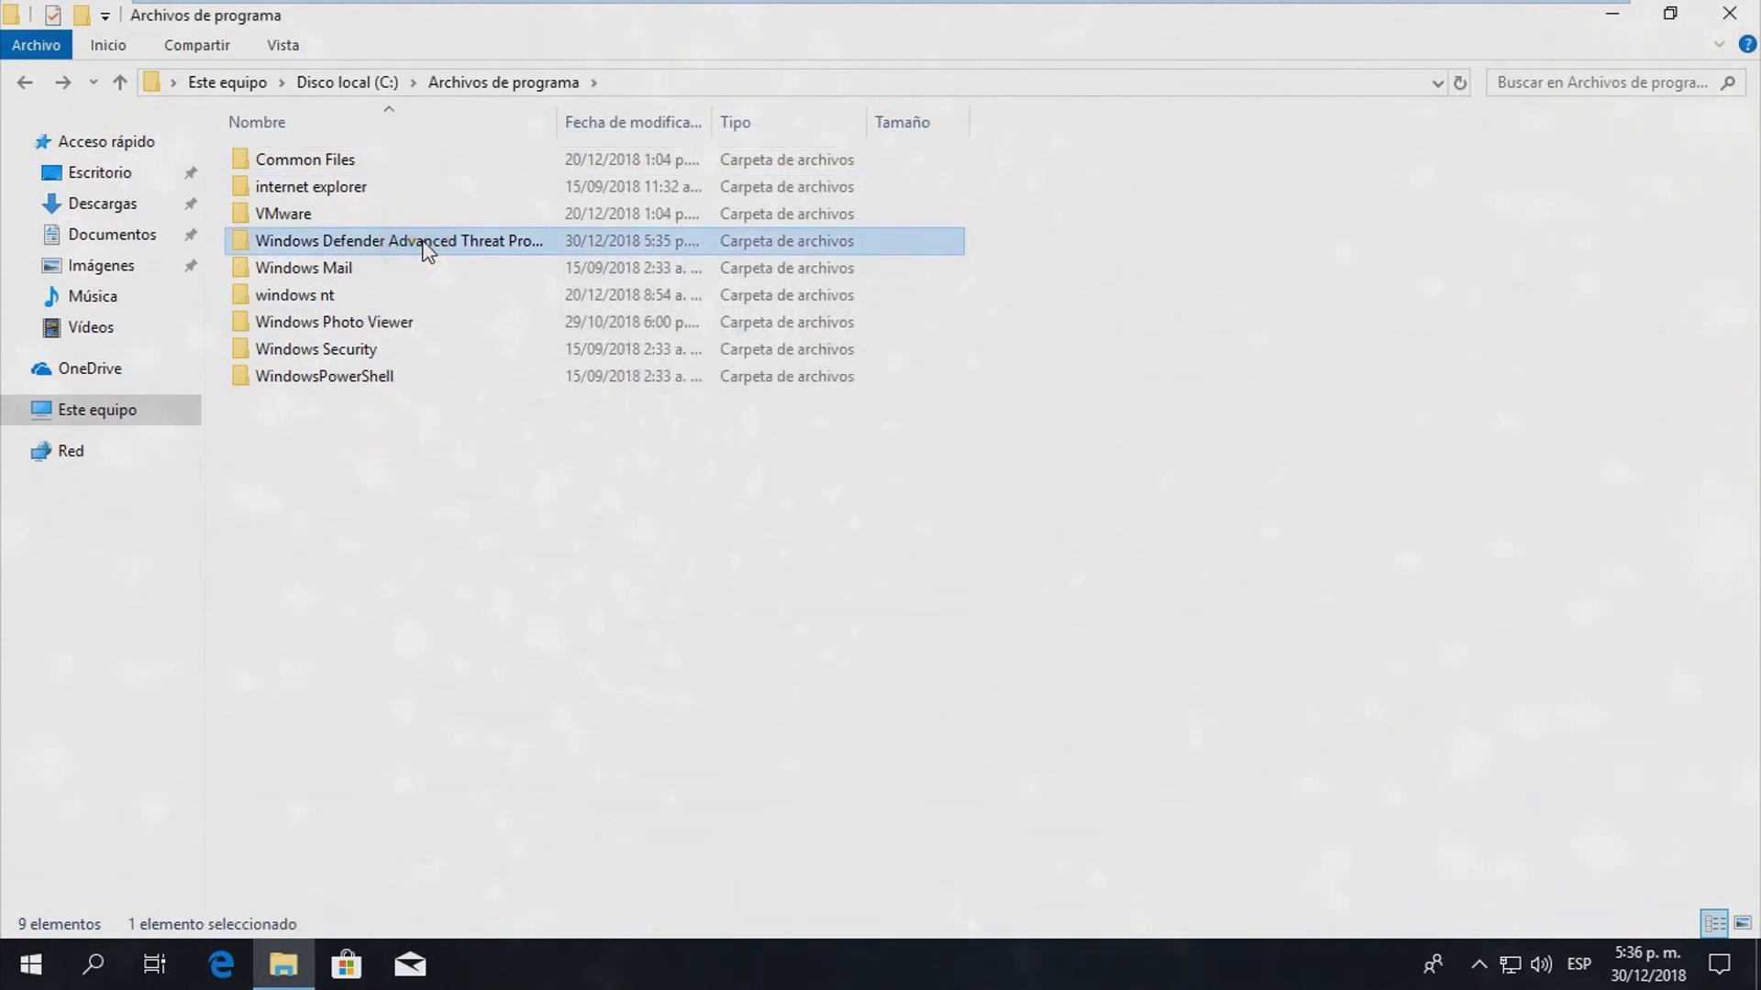
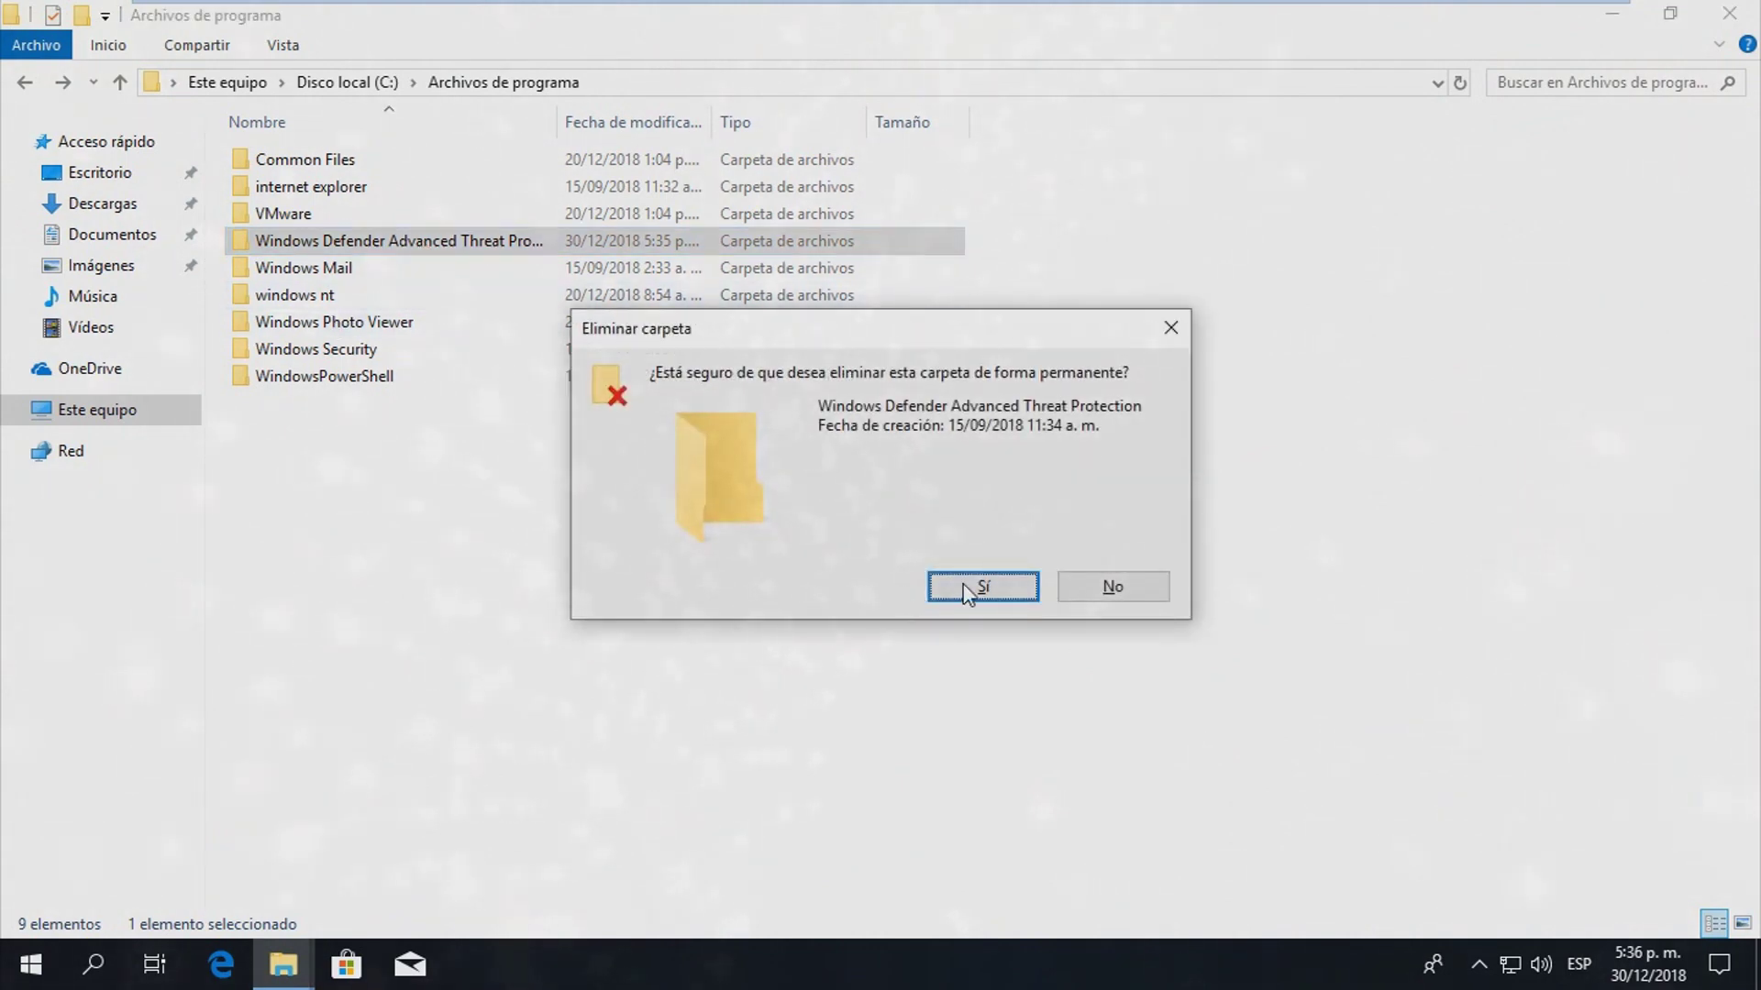
{"action": "left_click", "coordinate": [965, 591]}
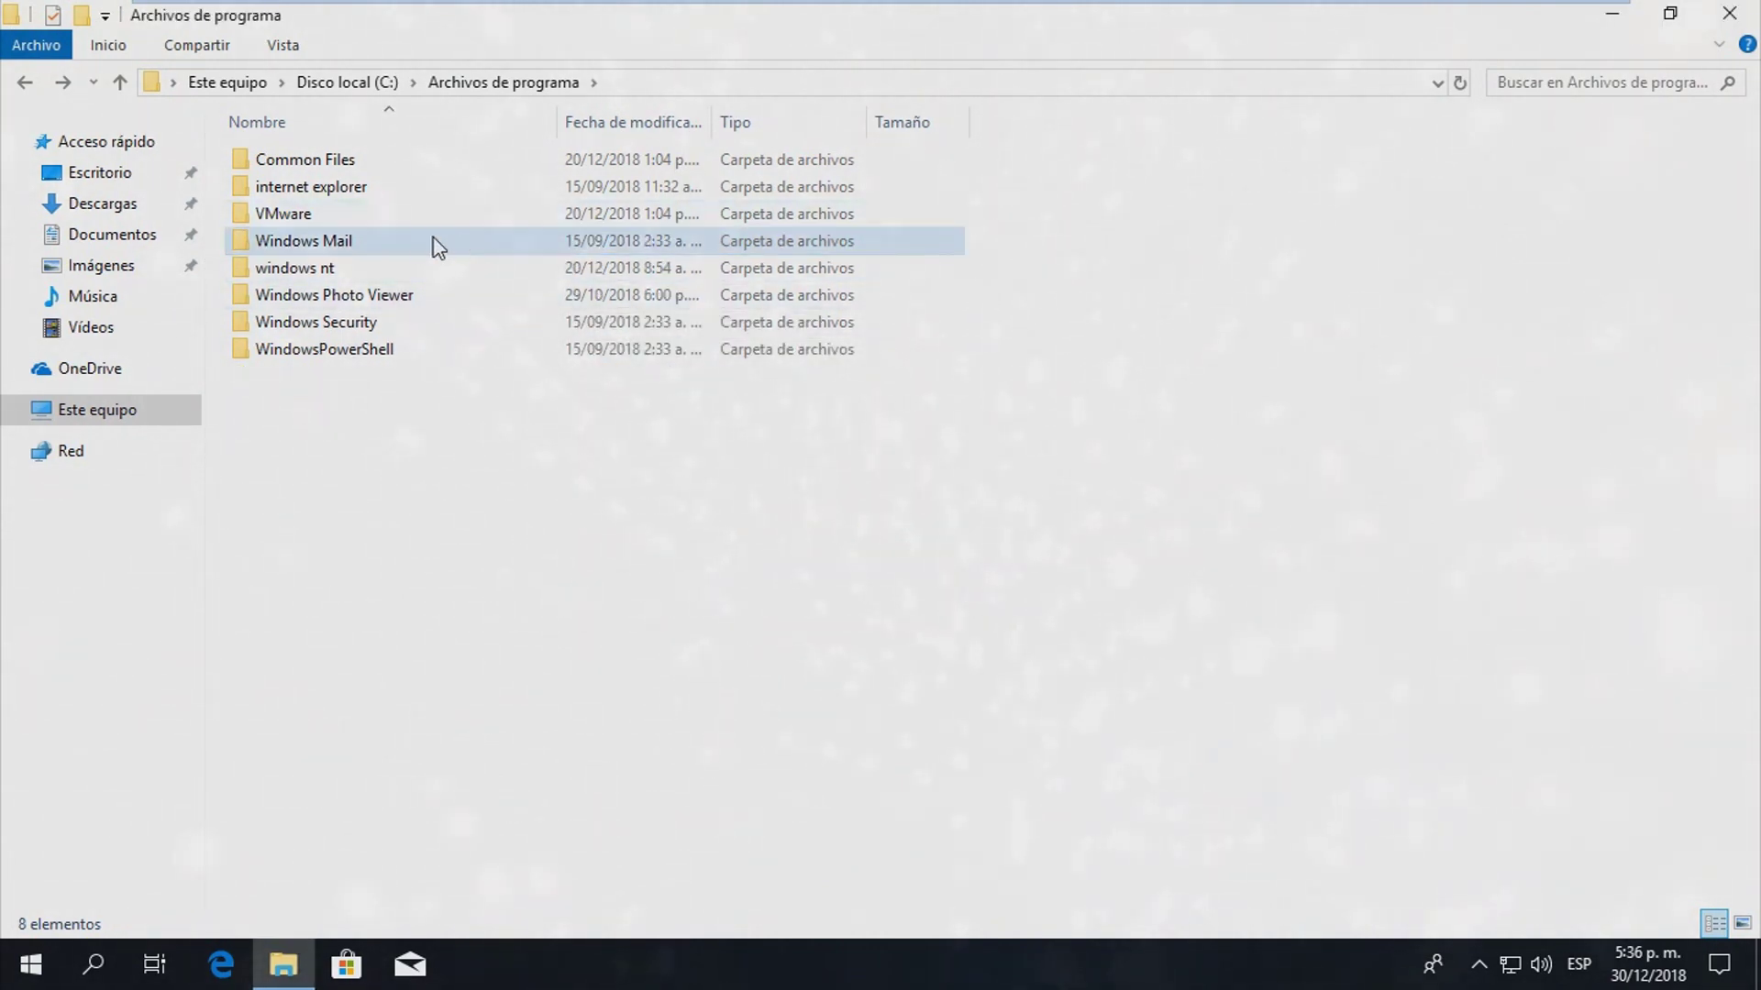
- Refresh the Archivos de programa file list repeatedly to check which program folders remain
{"action": "left_click", "coordinate": [286, 212]}
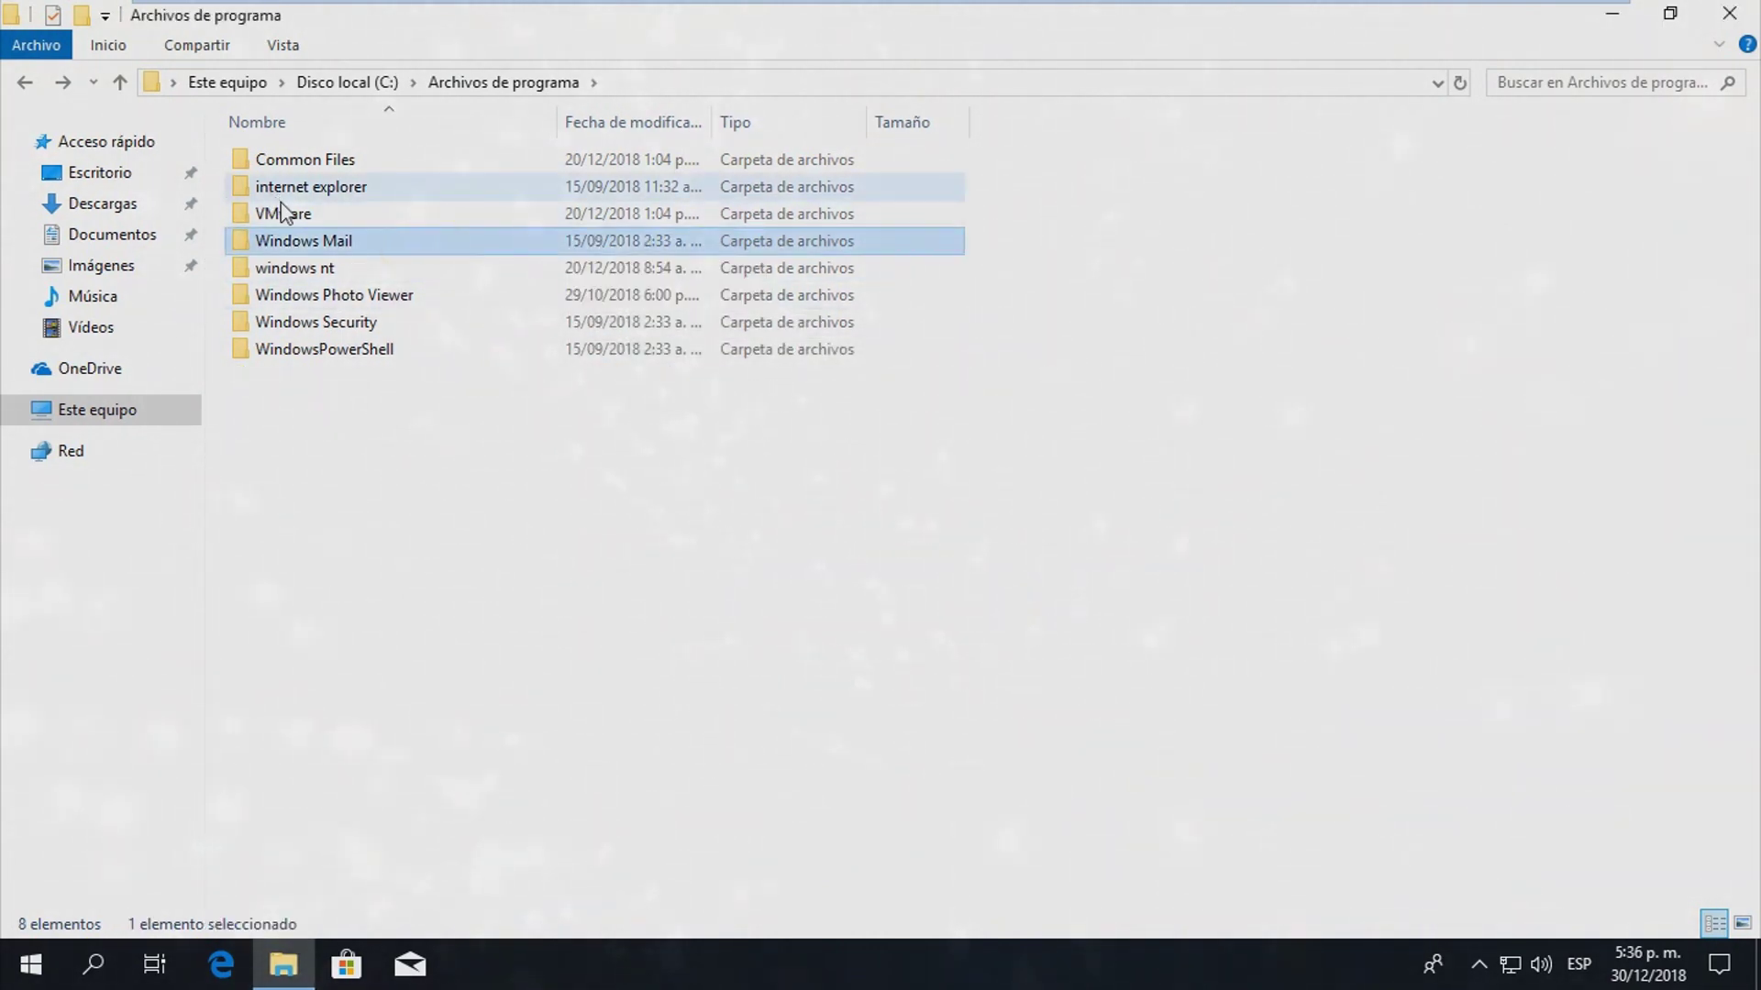
{"action": "left_click", "coordinate": [371, 184]}
{"action": "right_click", "coordinate": [688, 521]}
{"action": "left_click", "coordinate": [778, 622]}
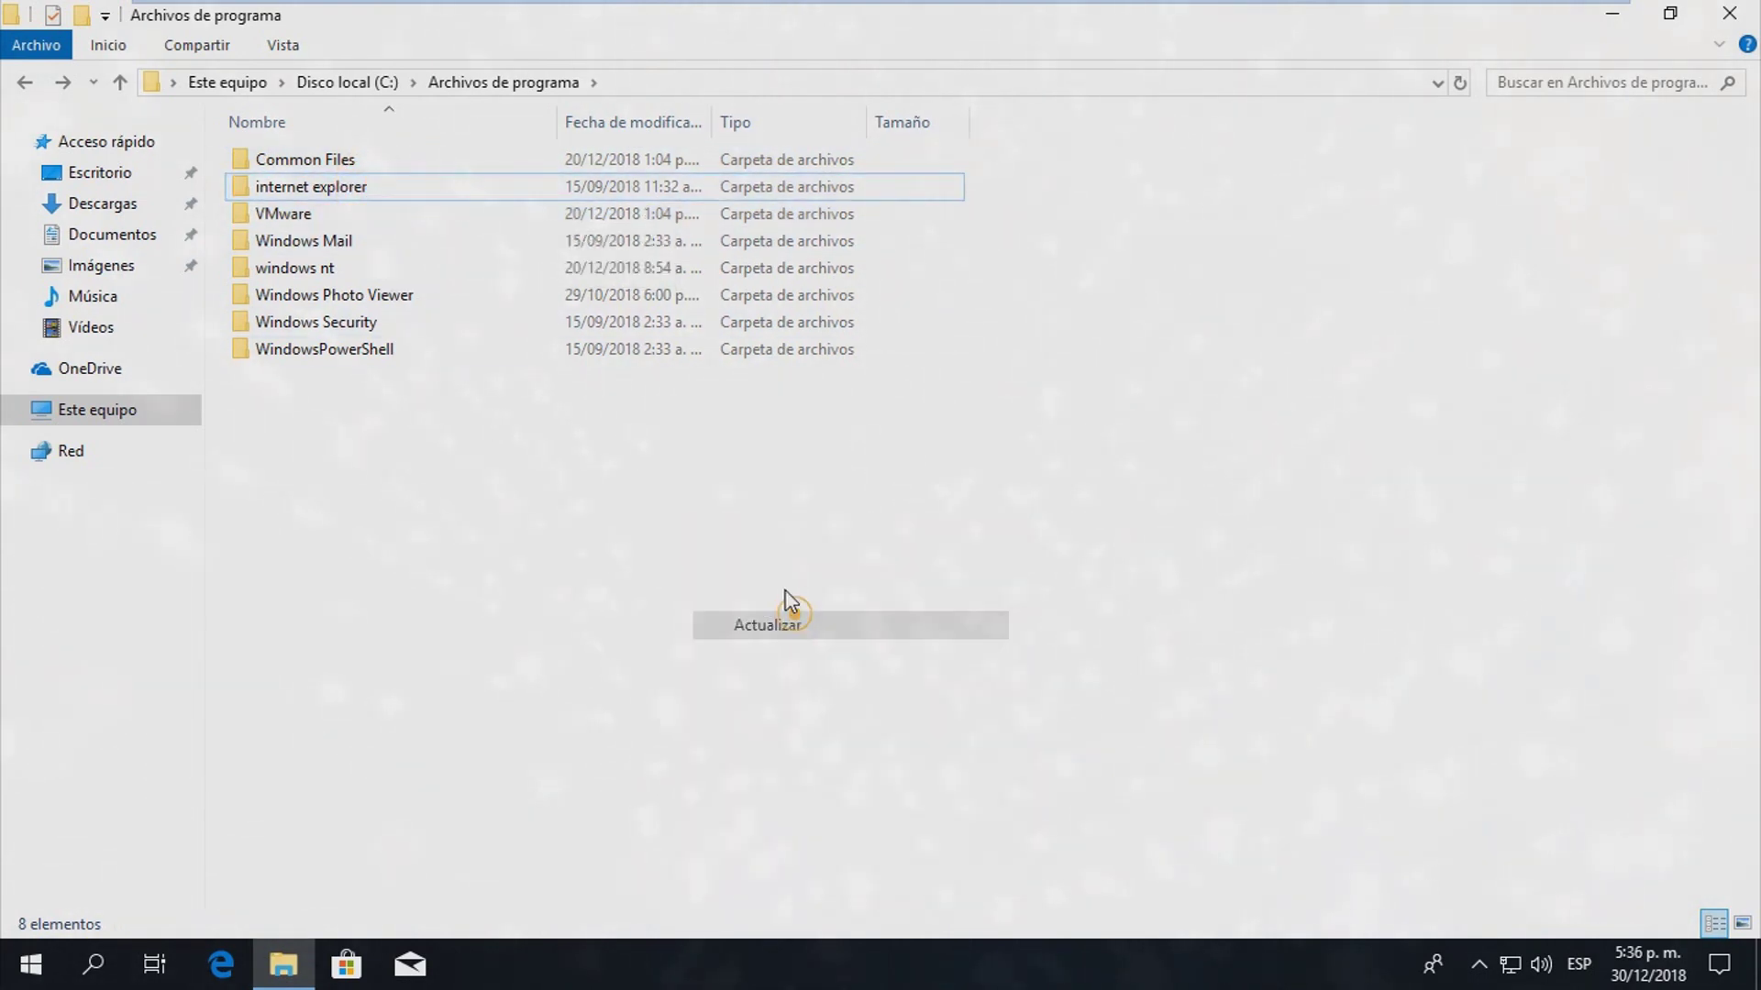
{"action": "right_click", "coordinate": [764, 523]}
{"action": "left_click", "coordinate": [867, 637]}
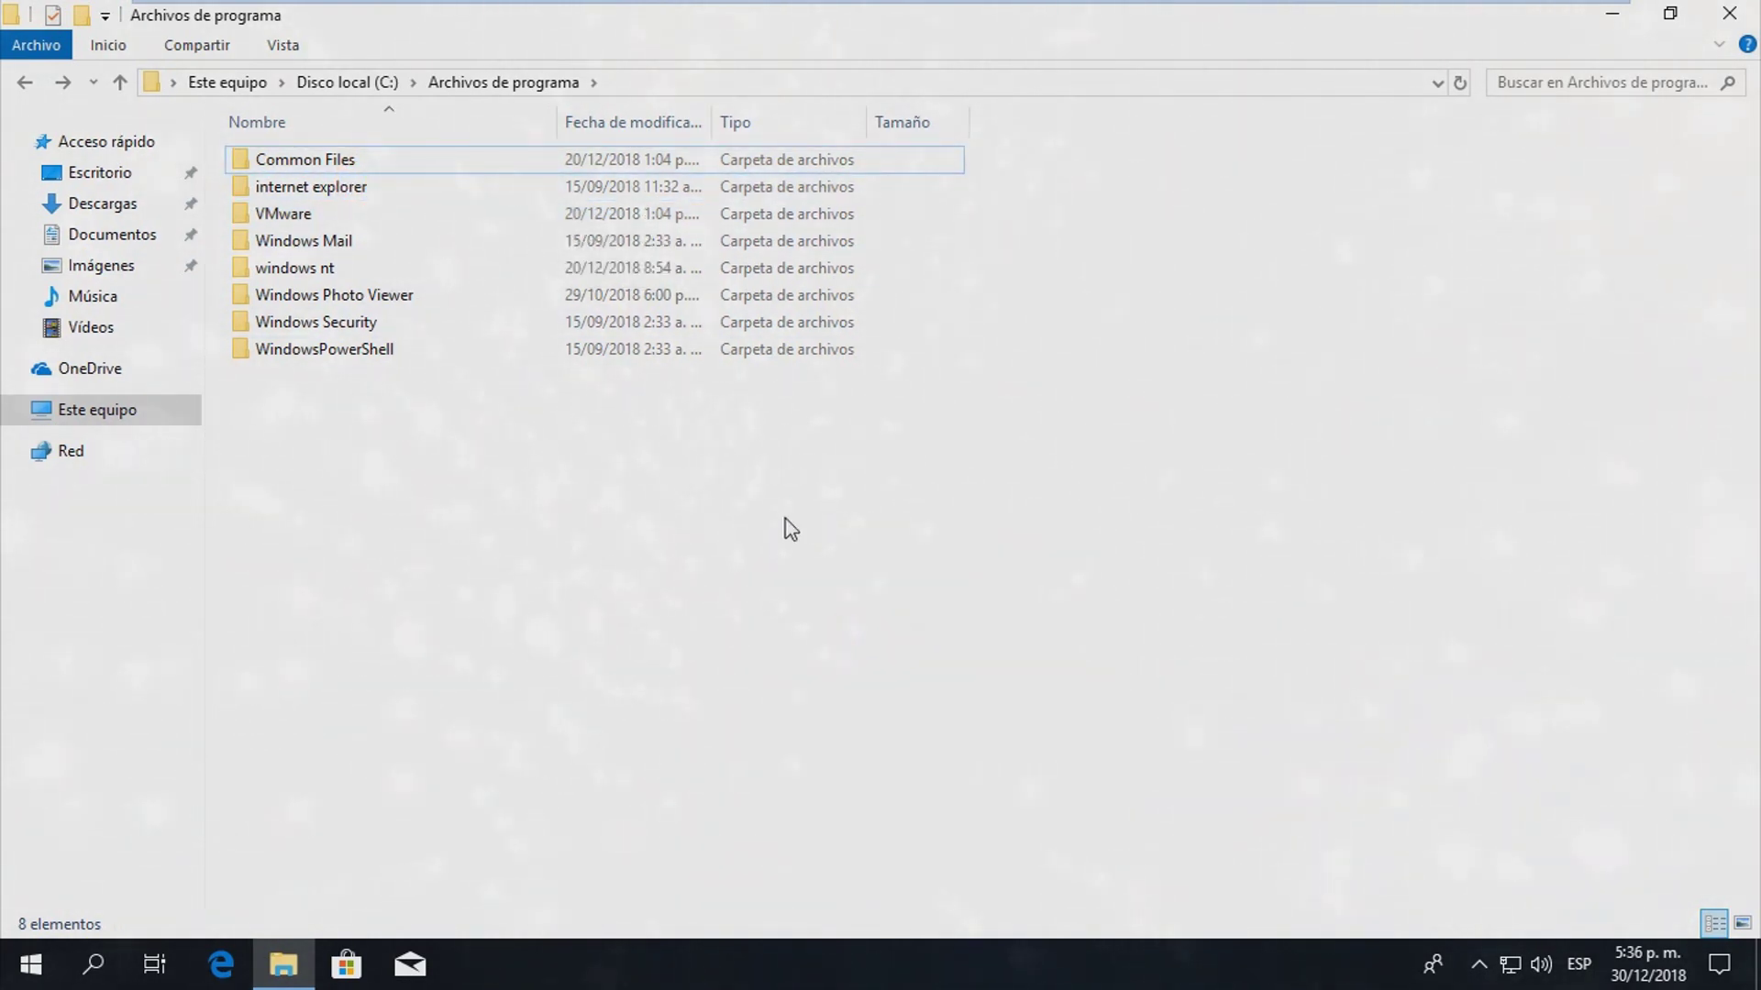
{"action": "right_click", "coordinate": [1050, 448]}
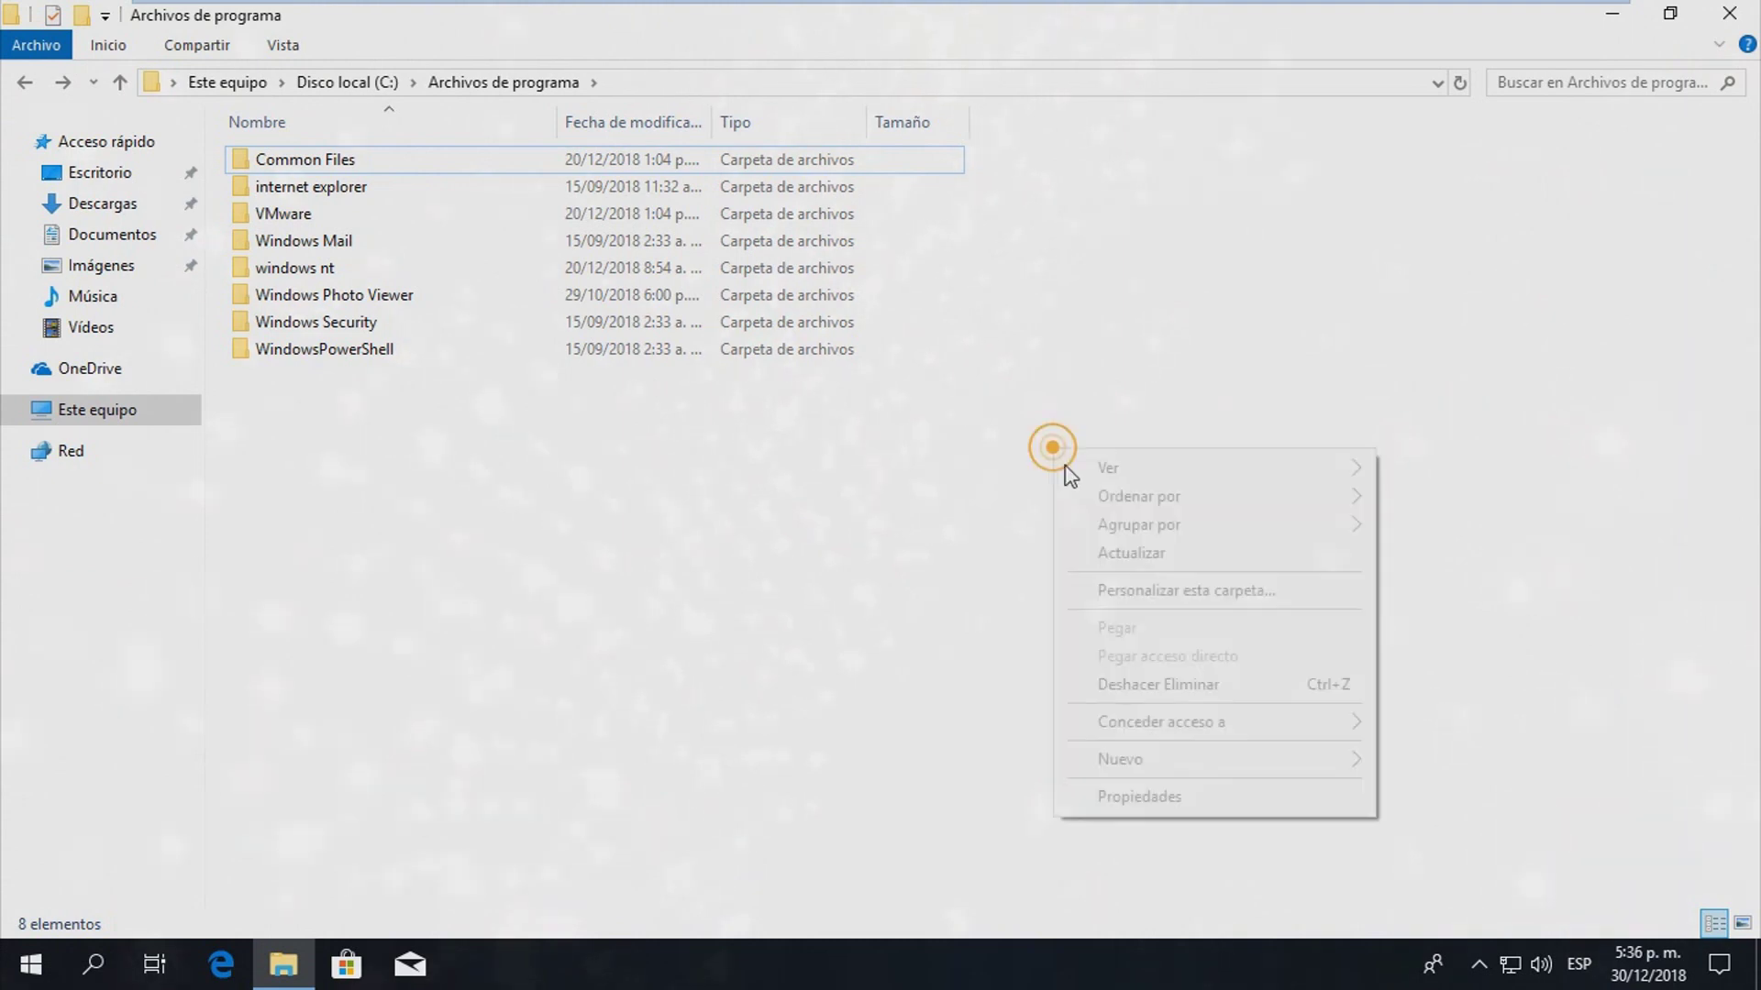
{"action": "left_click", "coordinate": [1125, 554]}
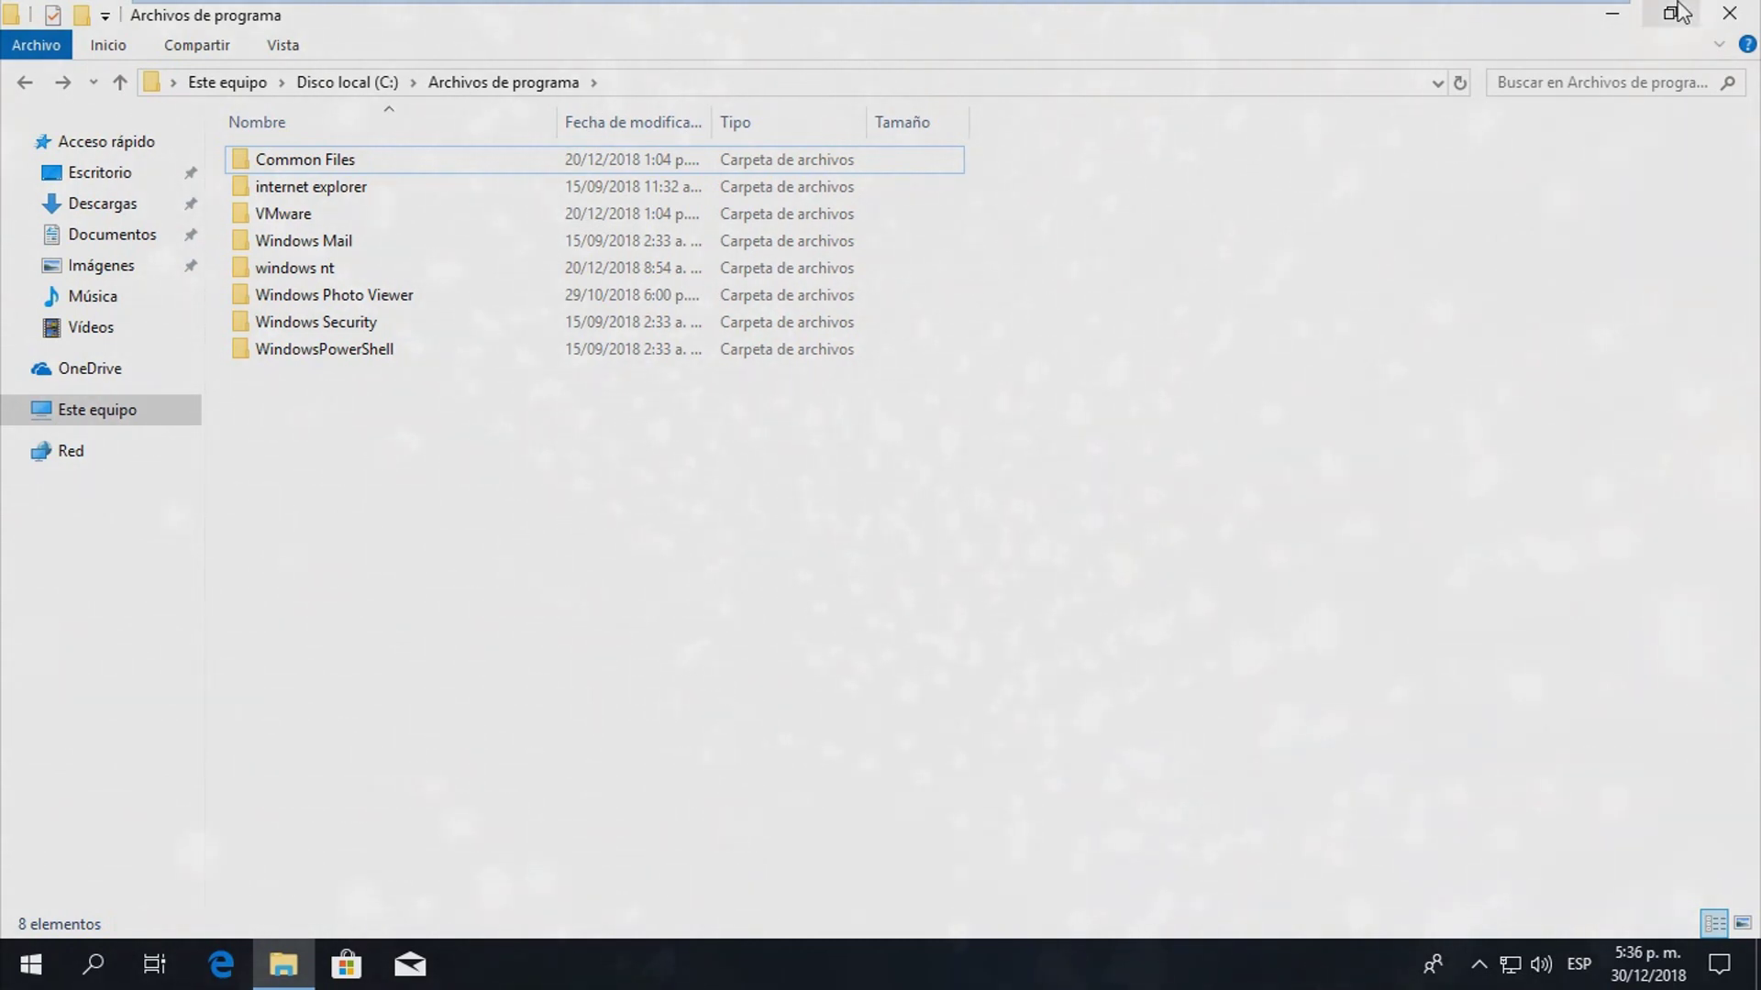
- Close the Archivos de programa window and refresh the virtual machine's desktop
{"action": "left_click", "coordinate": [1728, 13]}
{"action": "right_click", "coordinate": [1042, 204]}
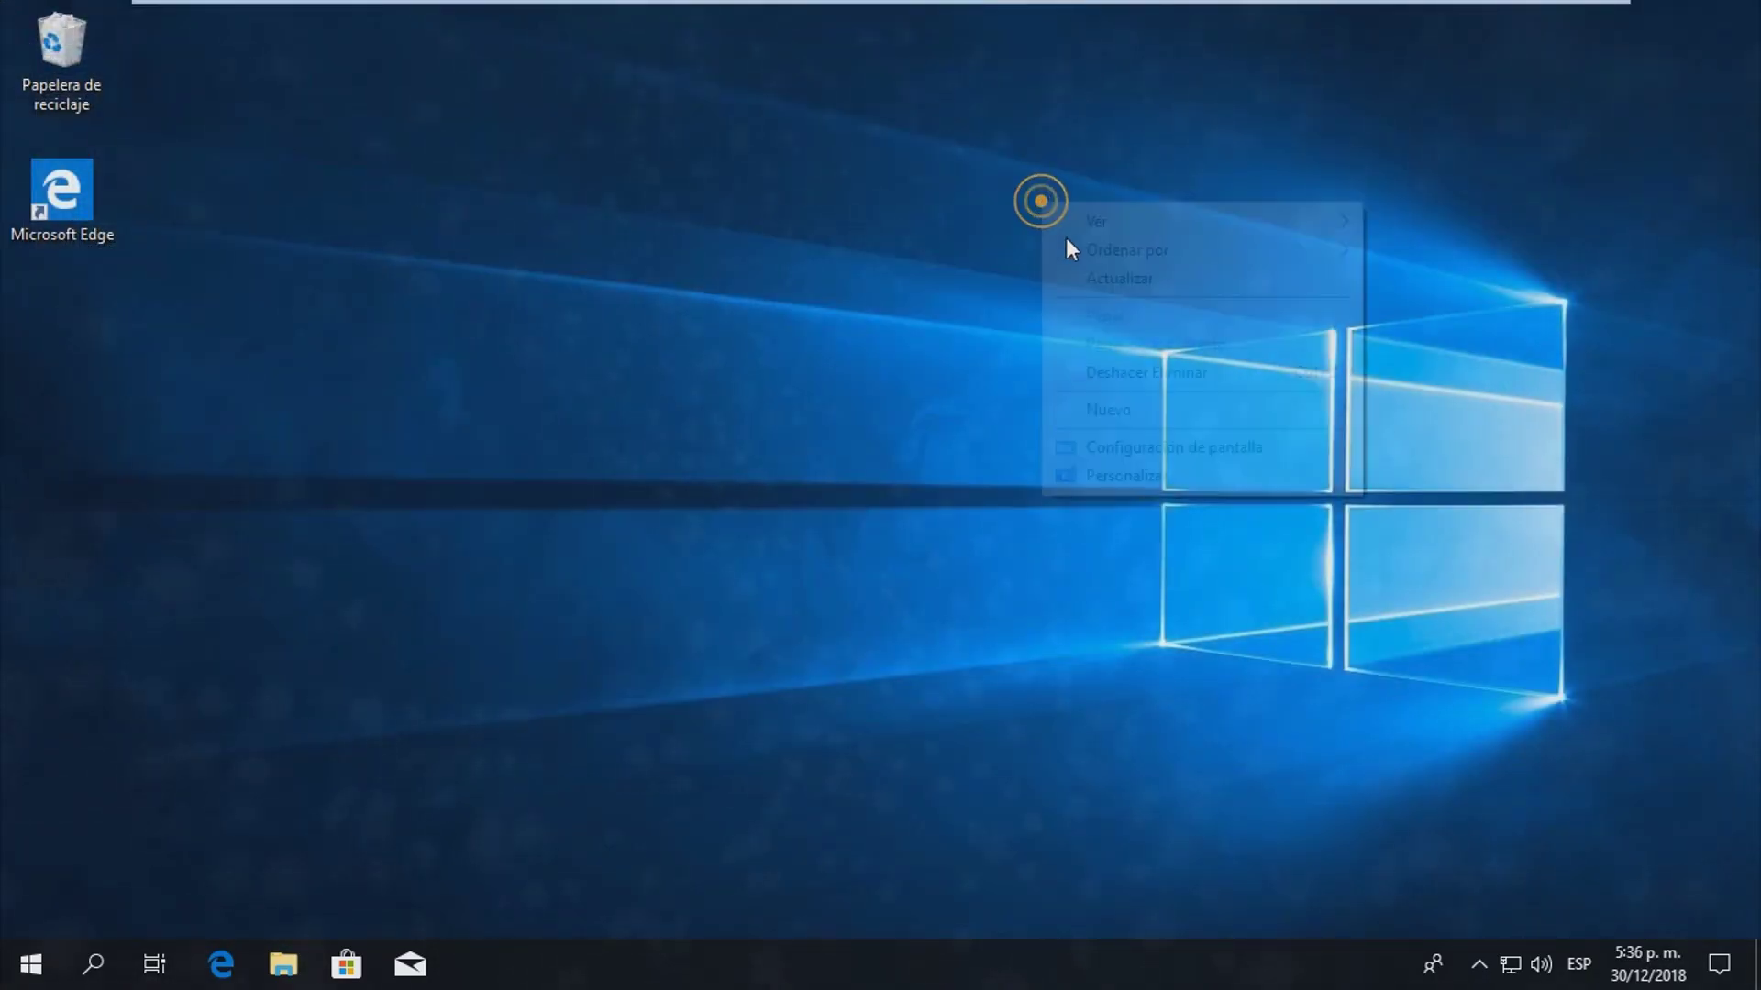
{"action": "left_click", "coordinate": [1125, 273]}
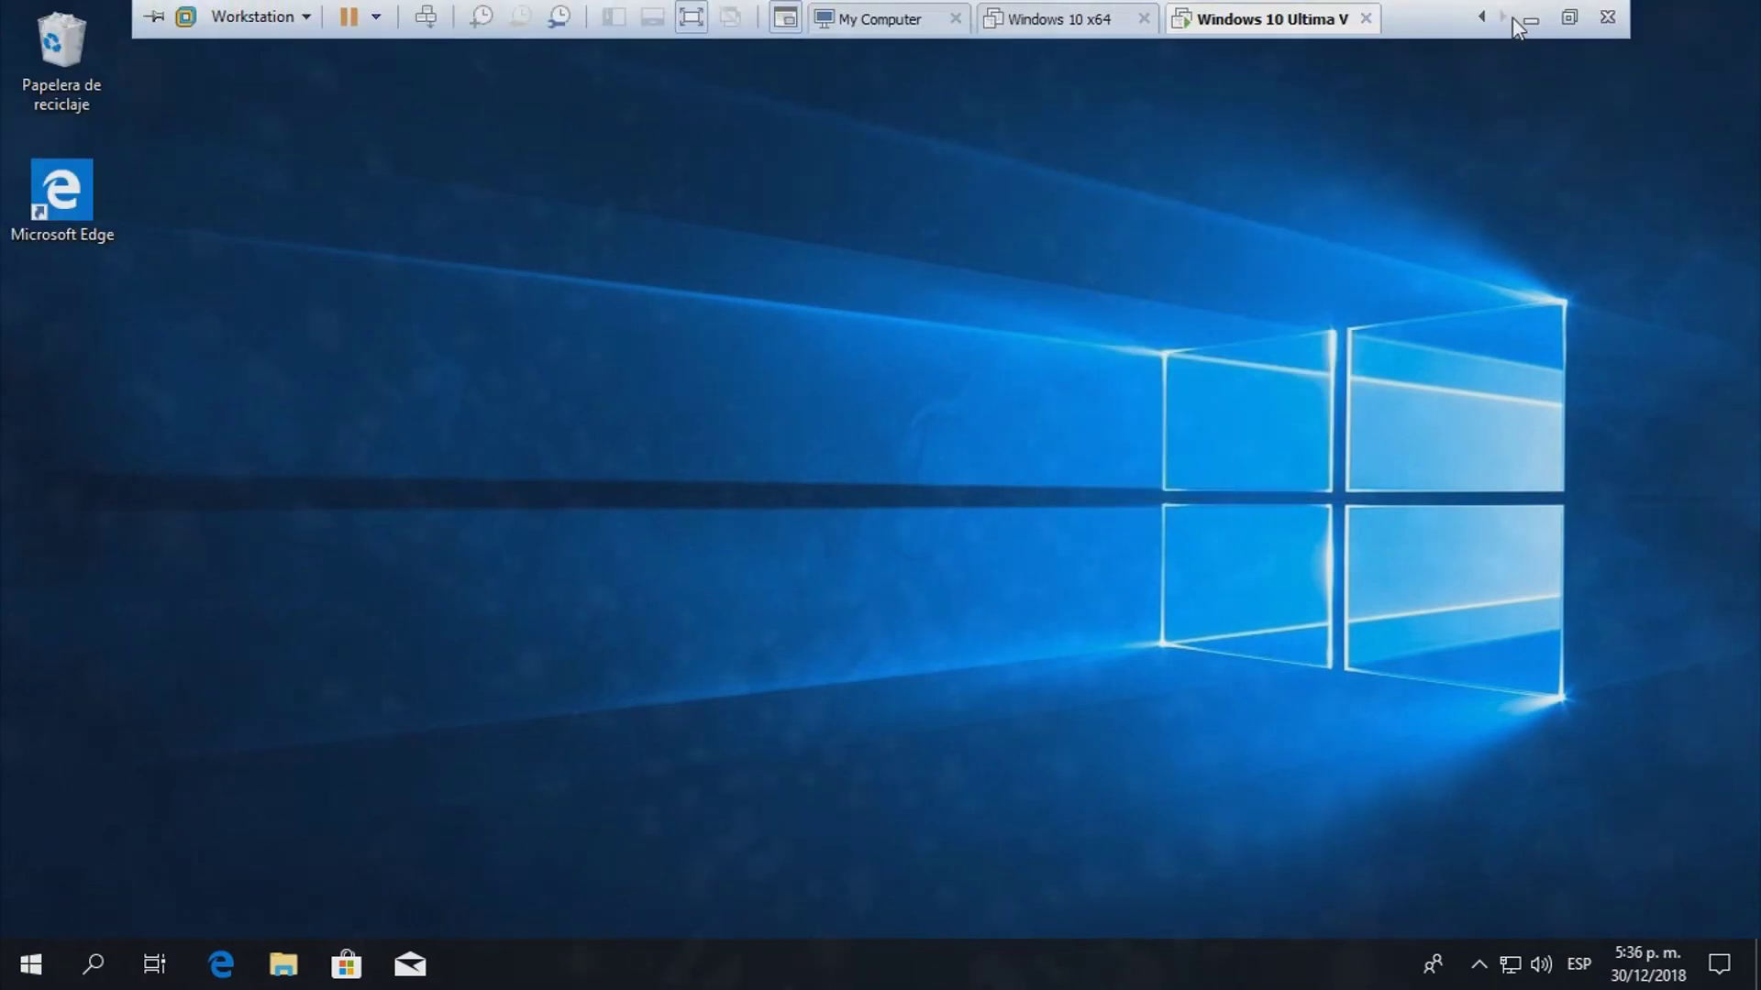
- Minimize the full-screen Windows 10 virtual machine and refresh the host computer's desktop
{"action": "left_click", "coordinate": [1525, 25]}
{"action": "right_click", "coordinate": [1018, 219]}
{"action": "left_click", "coordinate": [1093, 295]}
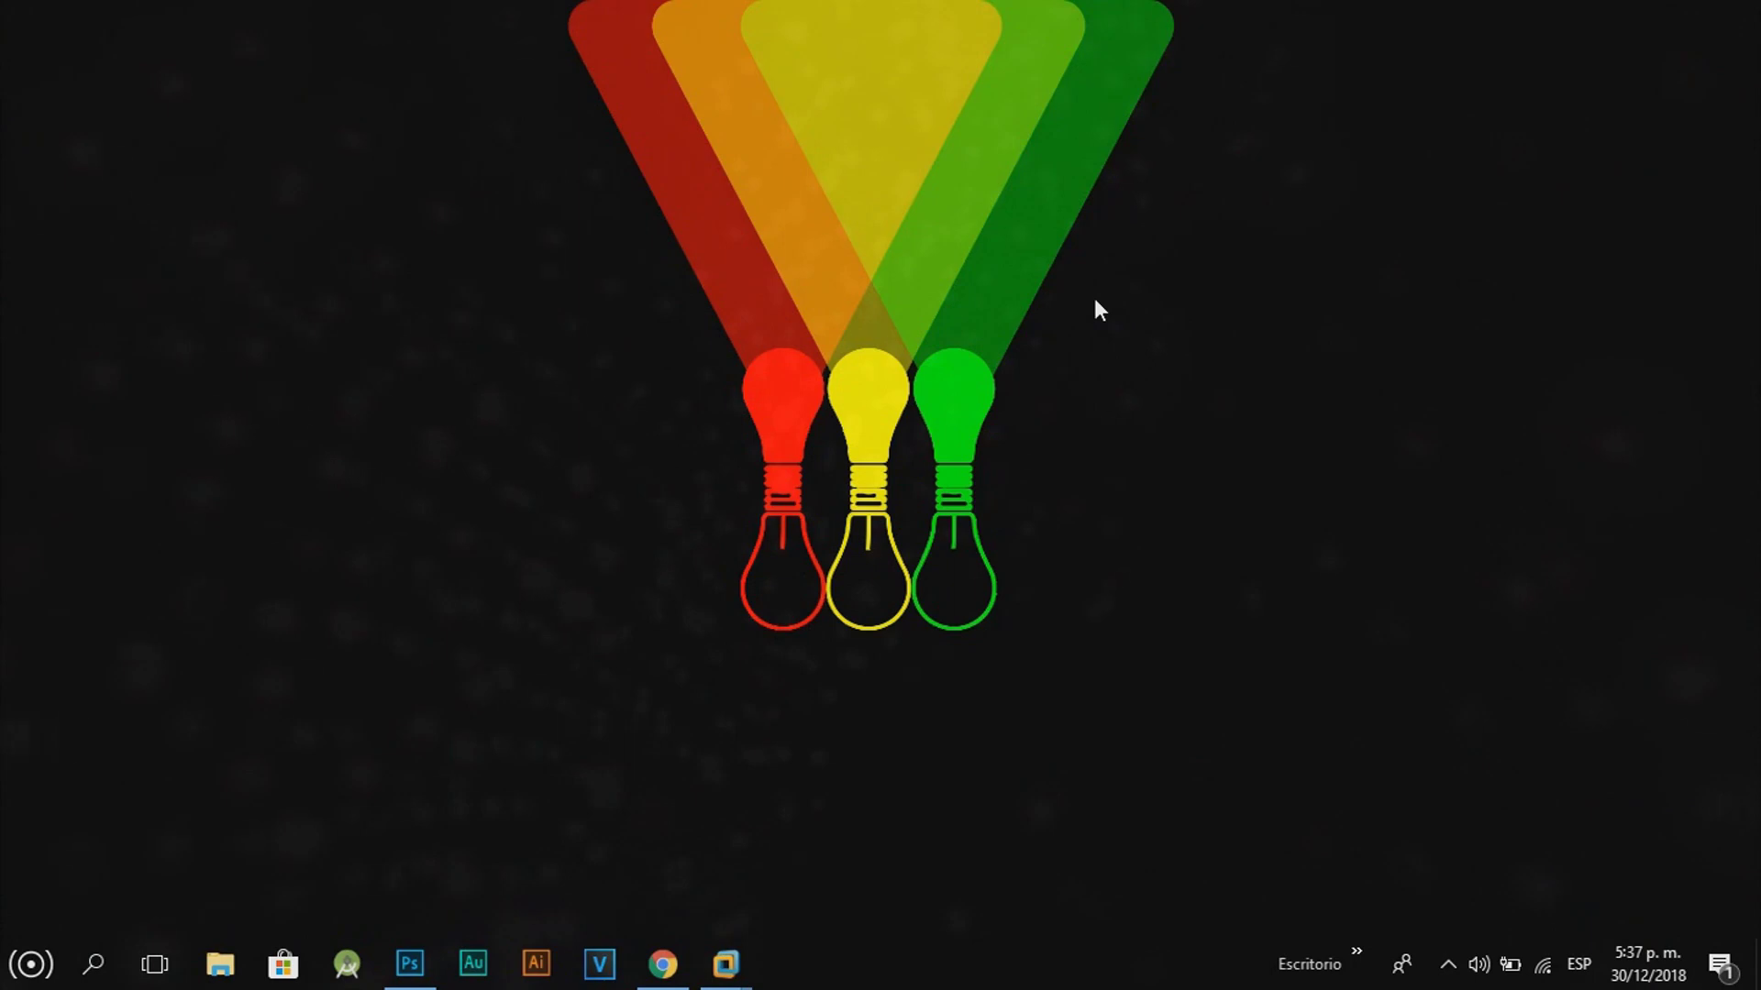